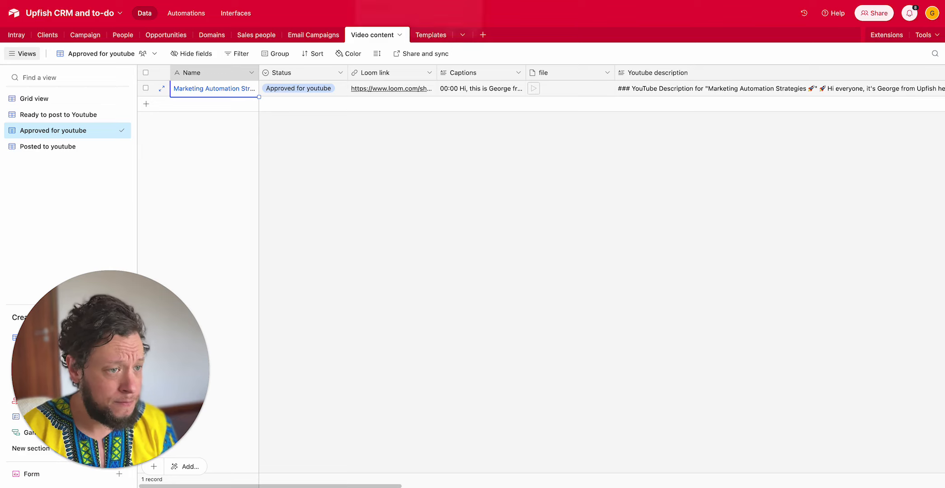
- Switch to the Loom video page, close its developer tools, and return to the Airtable Video content table
double_click(216, 90)
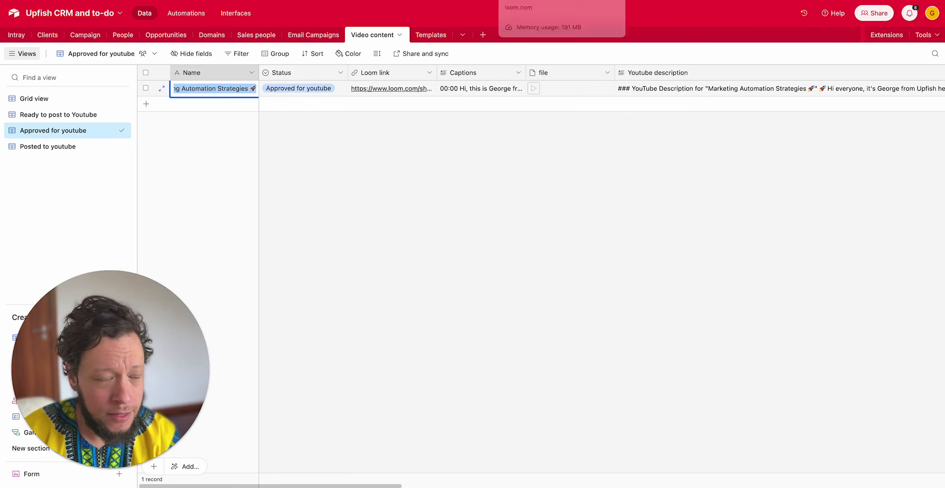
click(526, 0)
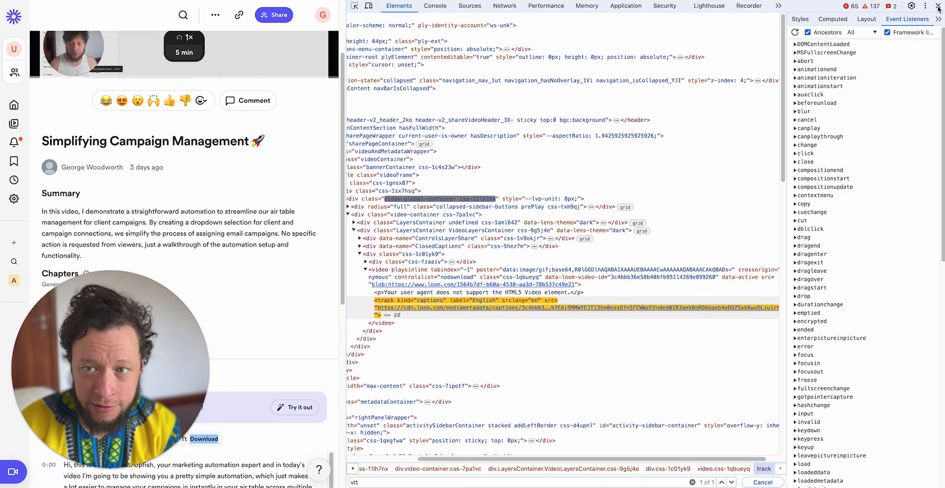
click(938, 6)
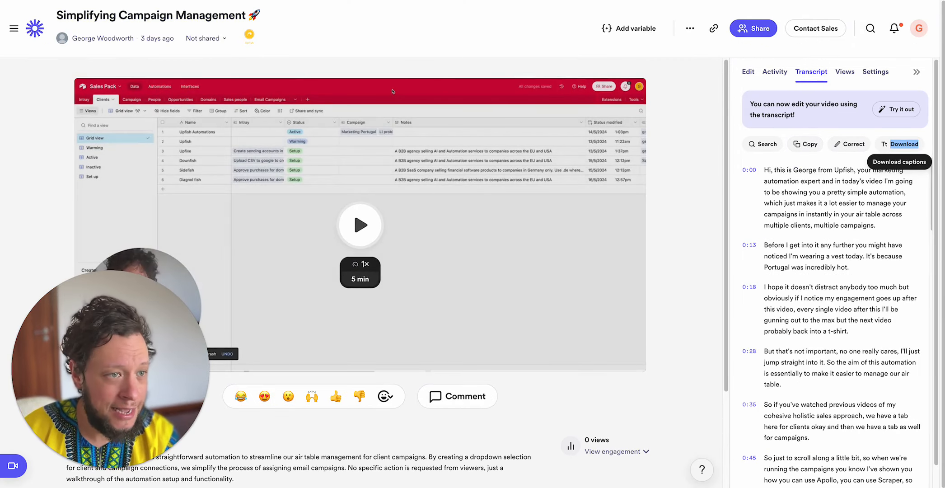
click(380, 0)
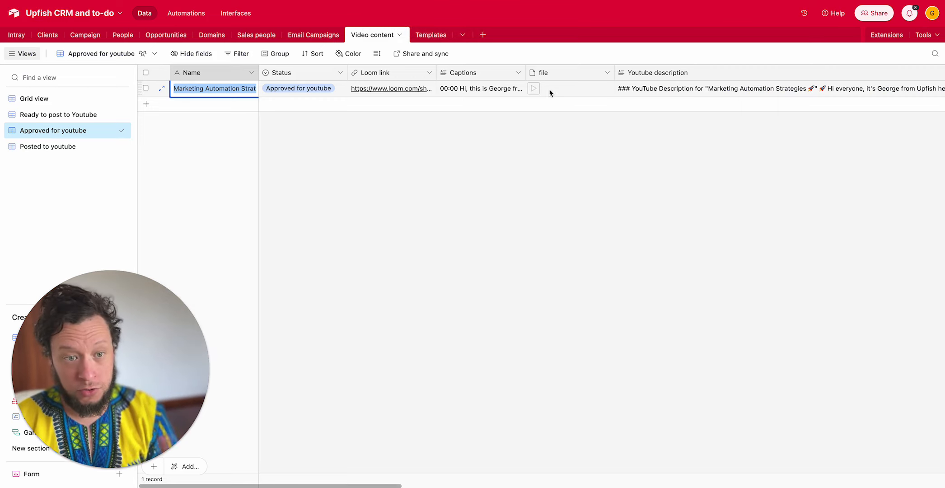
- Look through the approved video record's fields up to Thumbnail and preview the attached thumbnail image
click(572, 92)
key(Right)
key(Right)
key(Right)
key(Right)
key(Left)
key(Left)
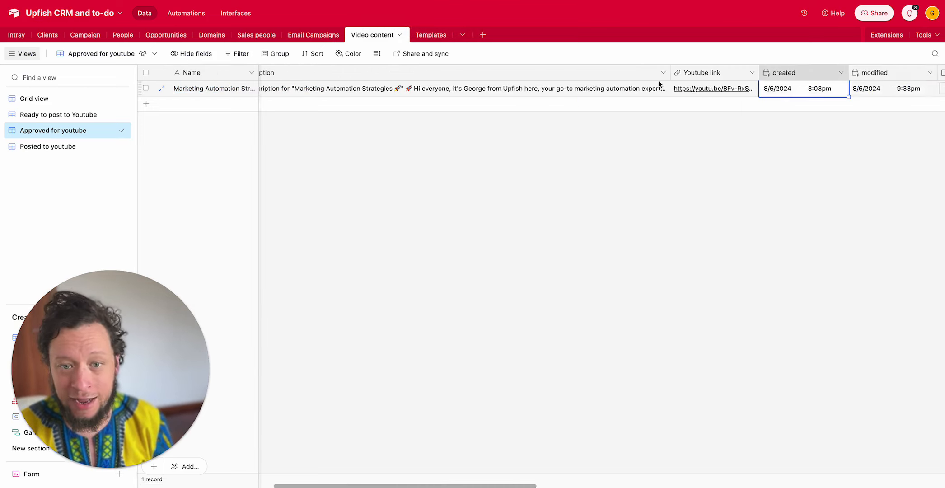
key(Right)
key(Right)
key(Right)
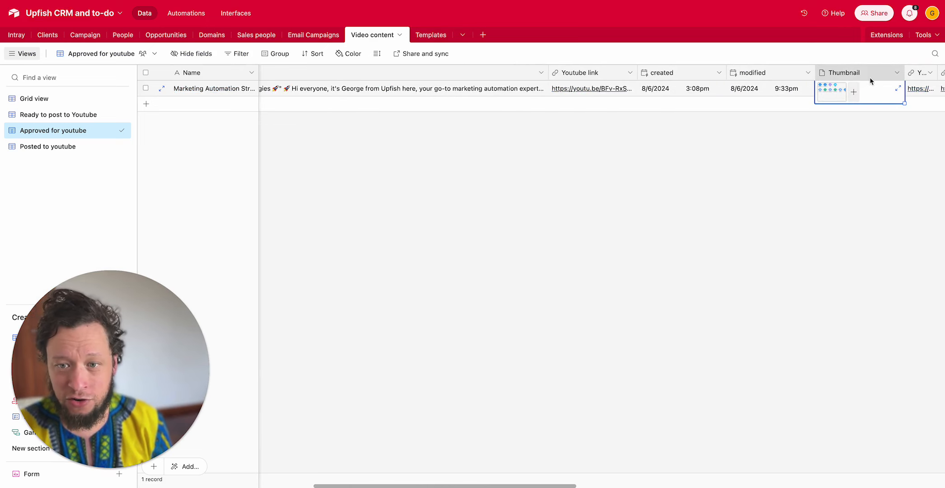
click(836, 92)
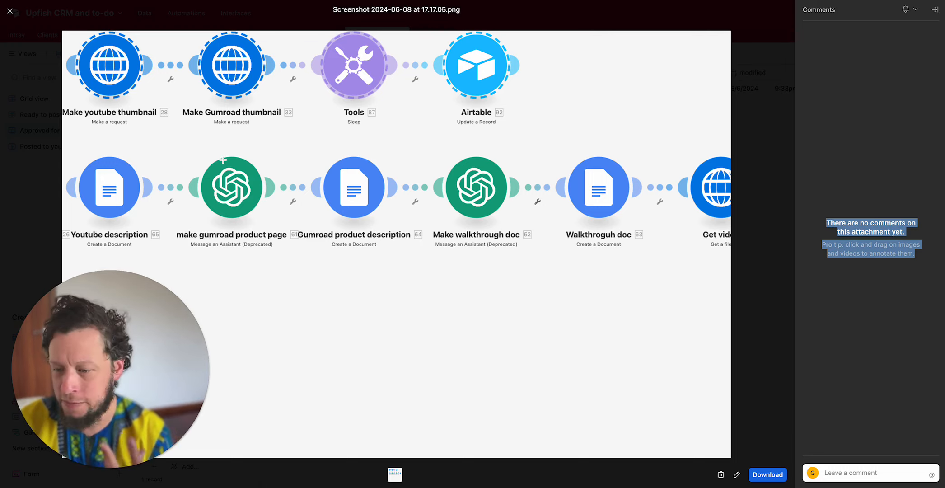
key(Escape)
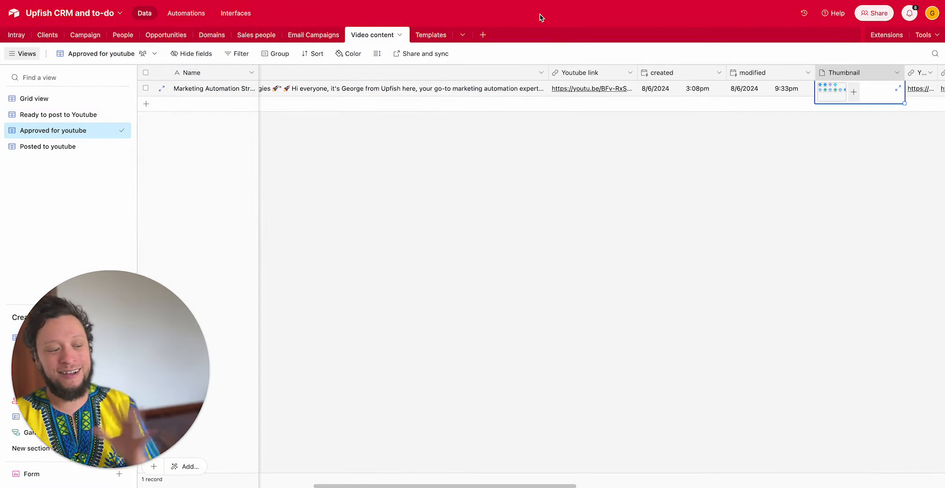
- Review the approved record's cells from Name through Status, Loom link and Captions
click(247, 92)
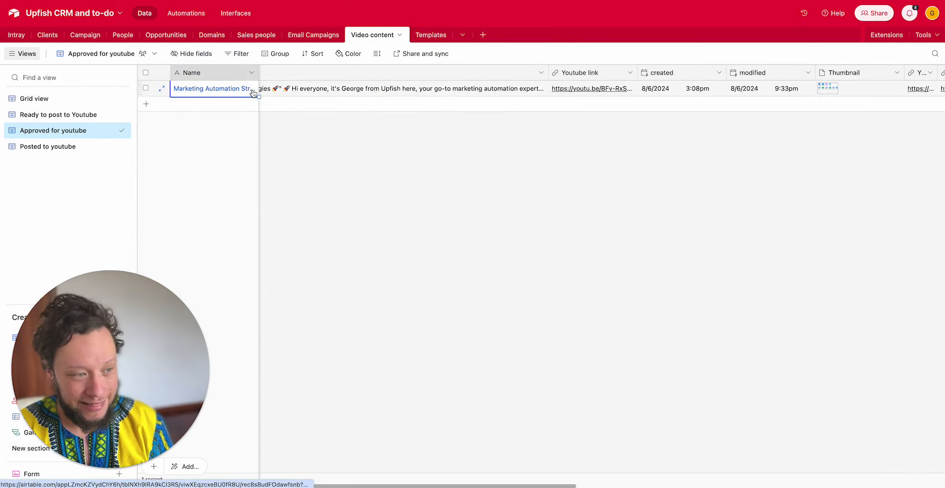
key(Right)
key(Right)
key(Right)
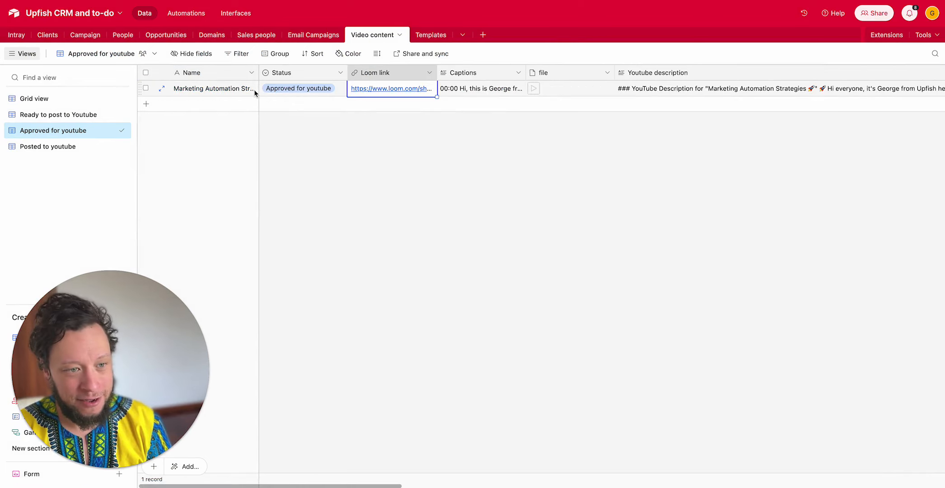
key(Left)
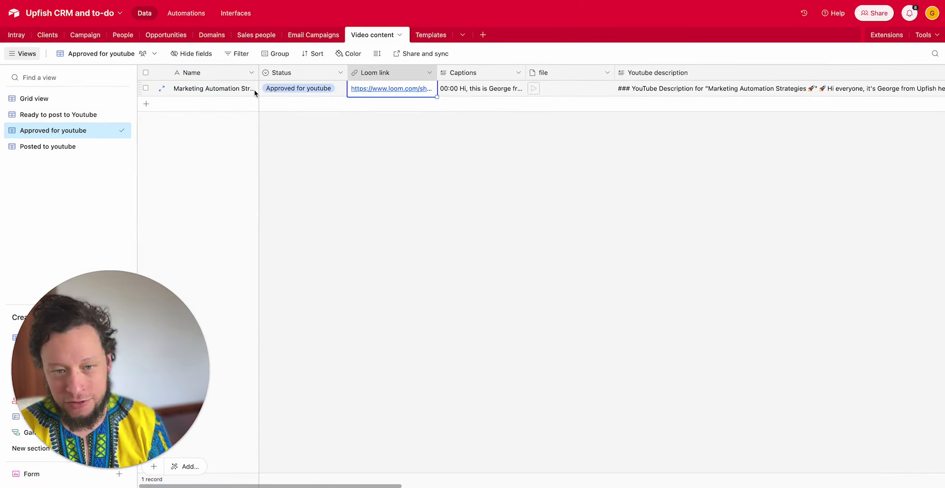
key(Right)
key(Right)
key(Right)
key(Right)
key(Right)
key(Left)
key(Left)
key(Left)
key(Left)
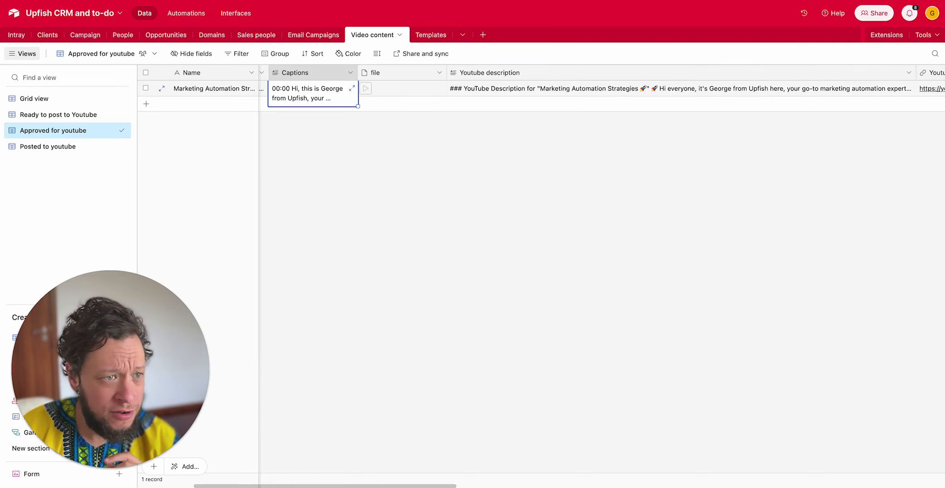
- Switch to the Make scenario "Get loom videos to youtube (part 1)" and review the Watch new videos module's trigger settings
click(371, 0)
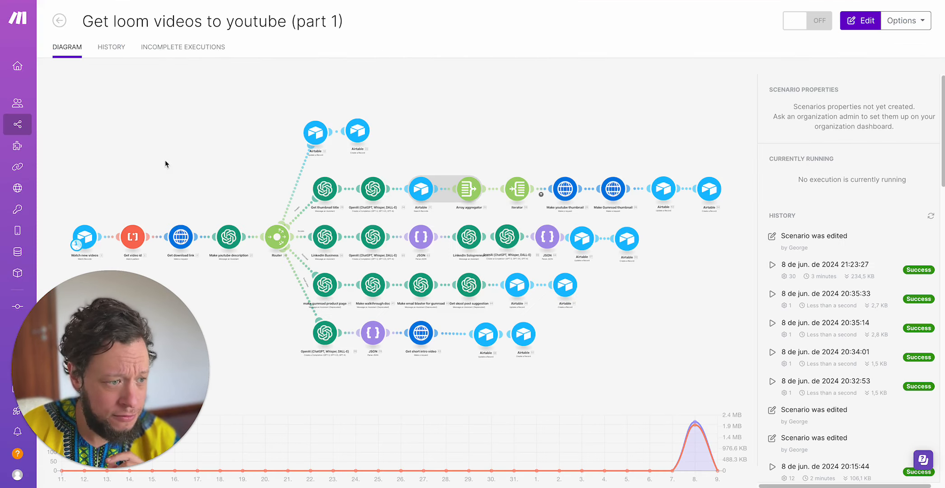
click(124, 185)
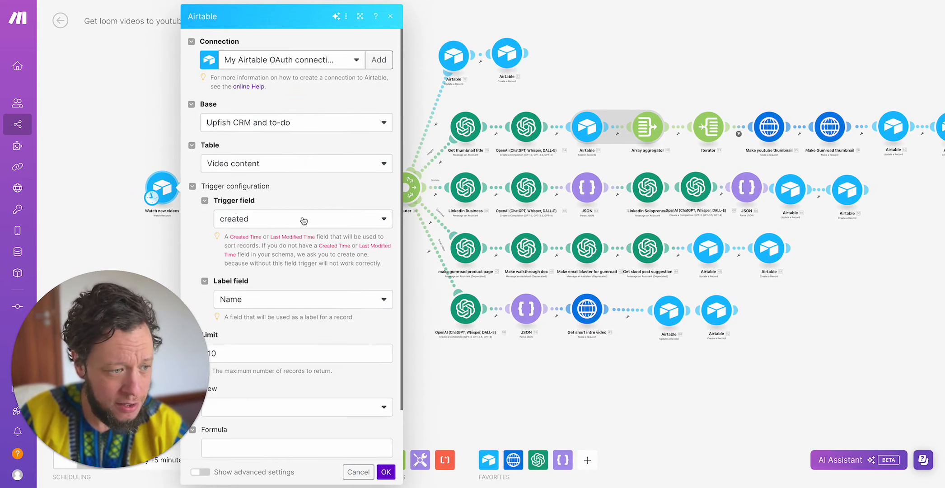
scroll(303, 219, down, 2)
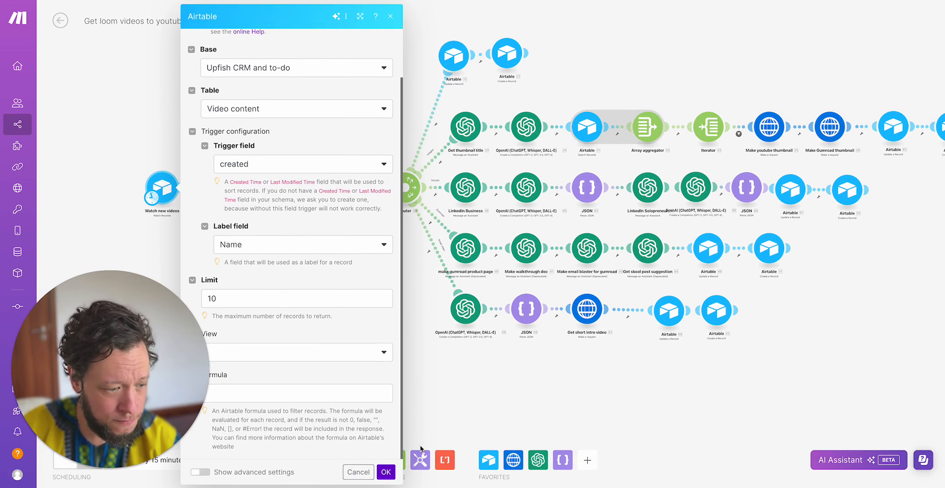
click(388, 472)
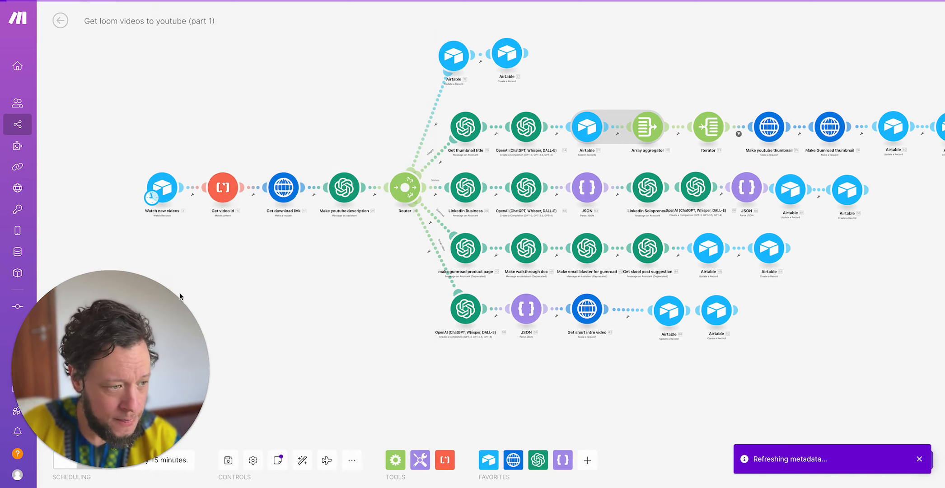
- Examine the Get video id module's search pattern and the Get download link module's URL and method
click(224, 194)
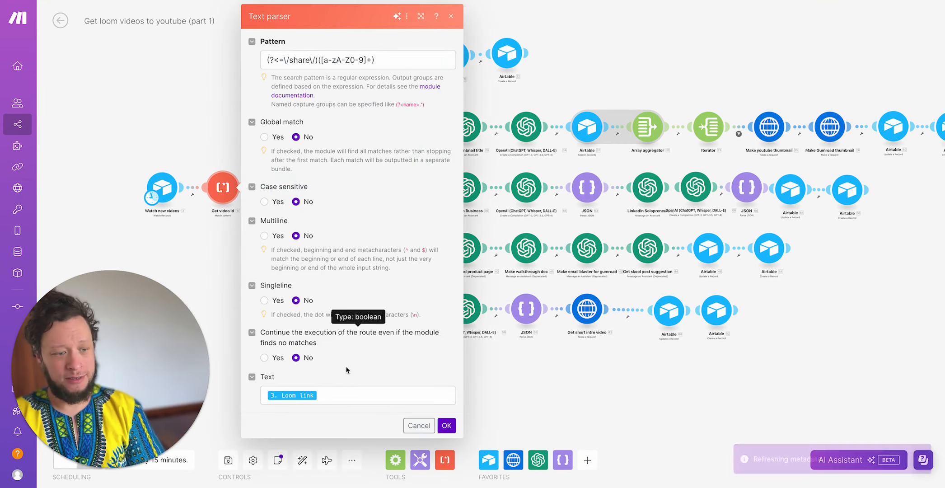
triple_click(329, 62)
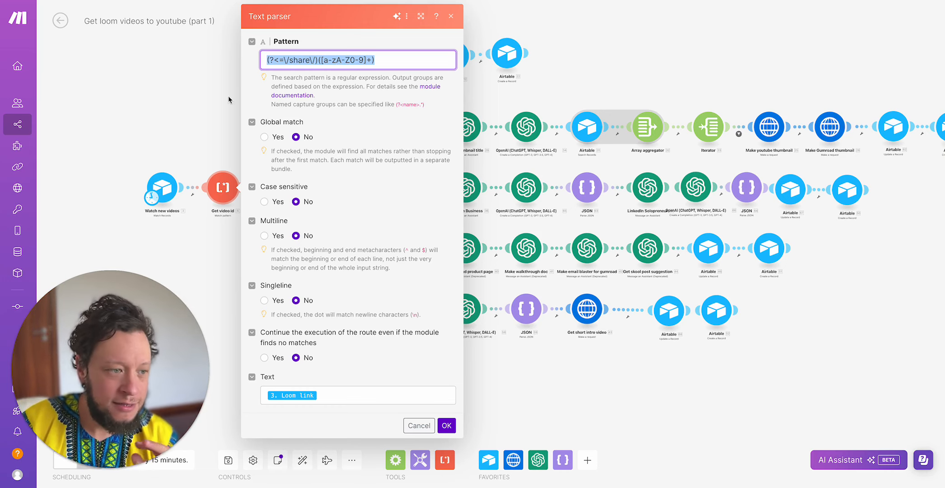
click(212, 132)
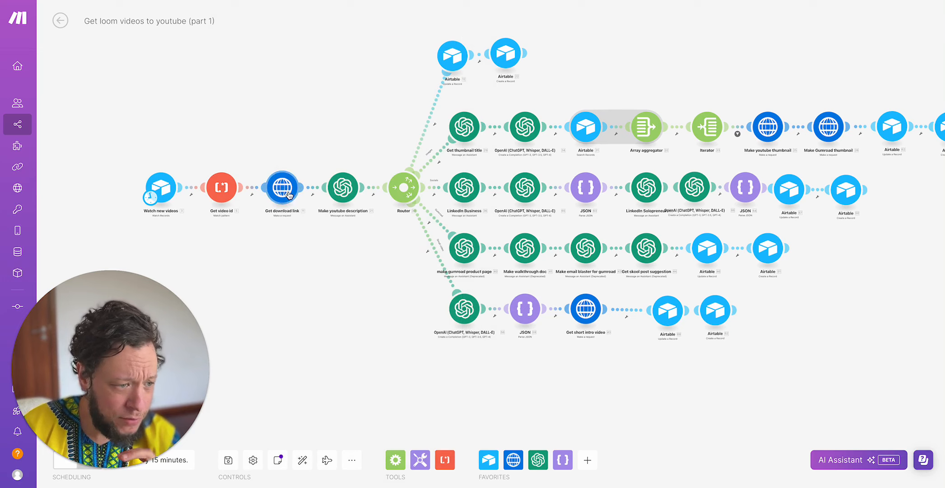
click(284, 193)
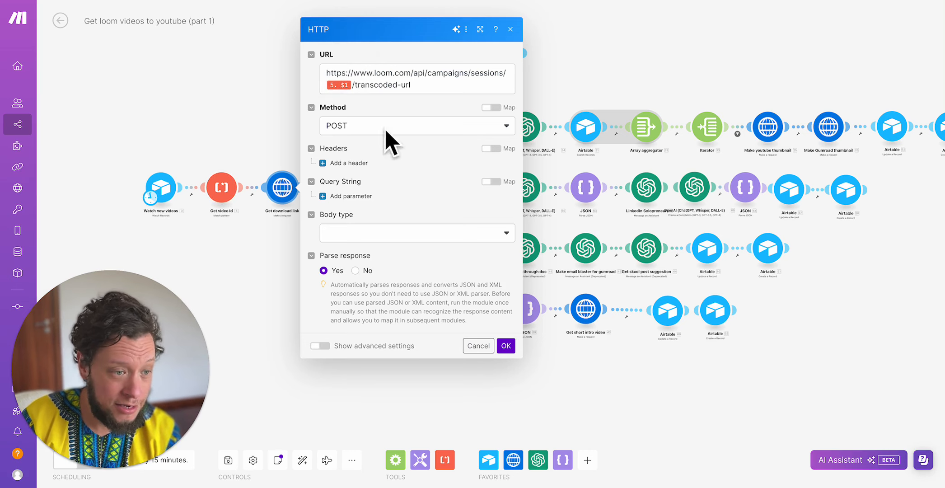
click(265, 136)
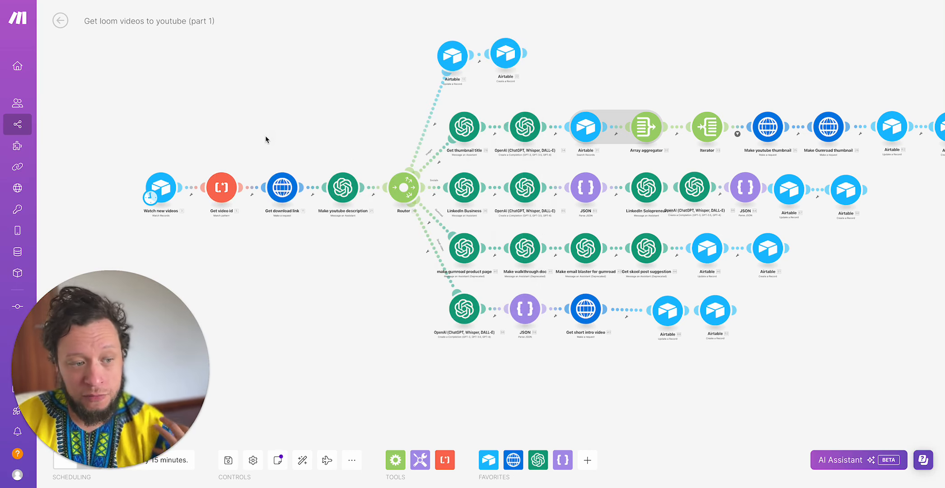
- Open the Make youtube description module and read its message prompt, including the promotional links section
click(346, 194)
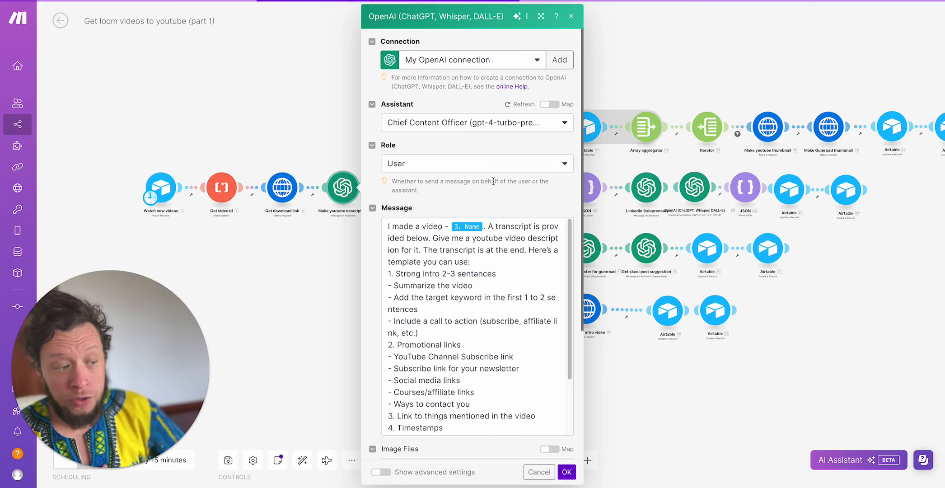
click(454, 279)
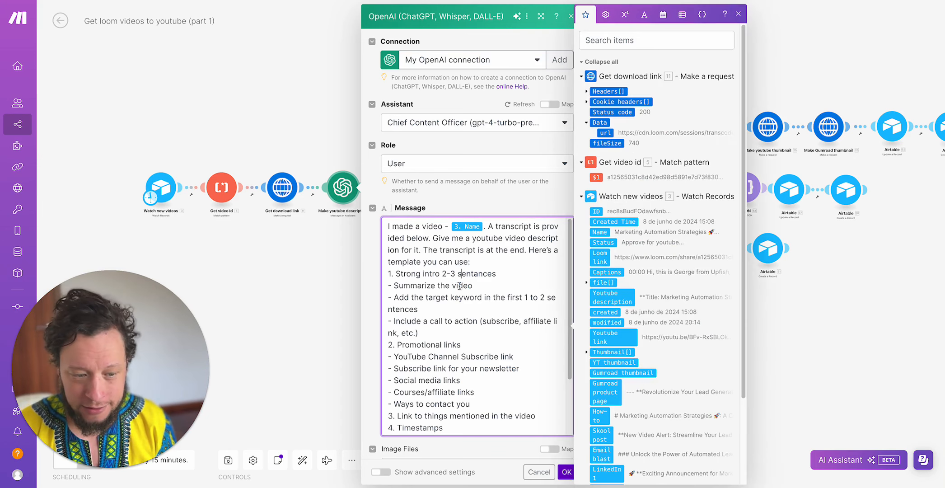
drag(407, 356, 511, 358)
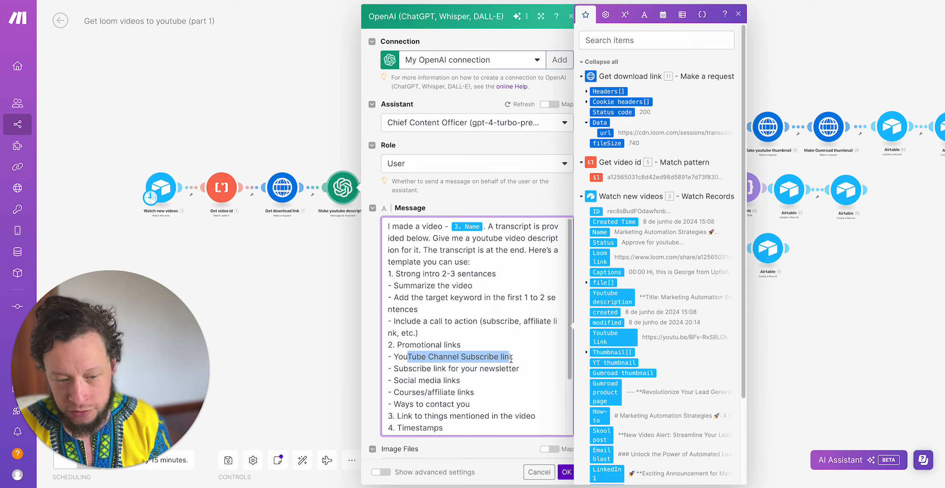
drag(433, 368, 463, 369)
click(439, 380)
click(471, 378)
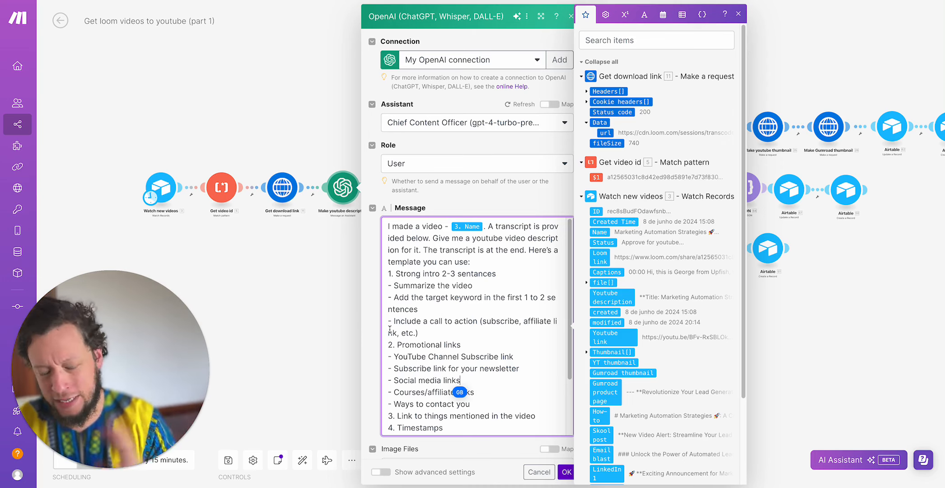
scroll(535, 291, down, 3)
scroll(534, 292, up, 3)
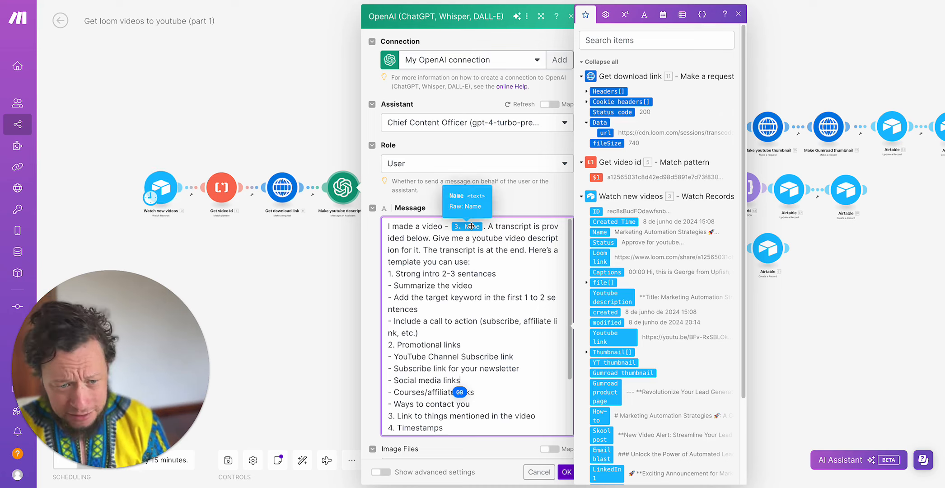
scroll(430, 334, down, 3)
scroll(430, 333, up, 2)
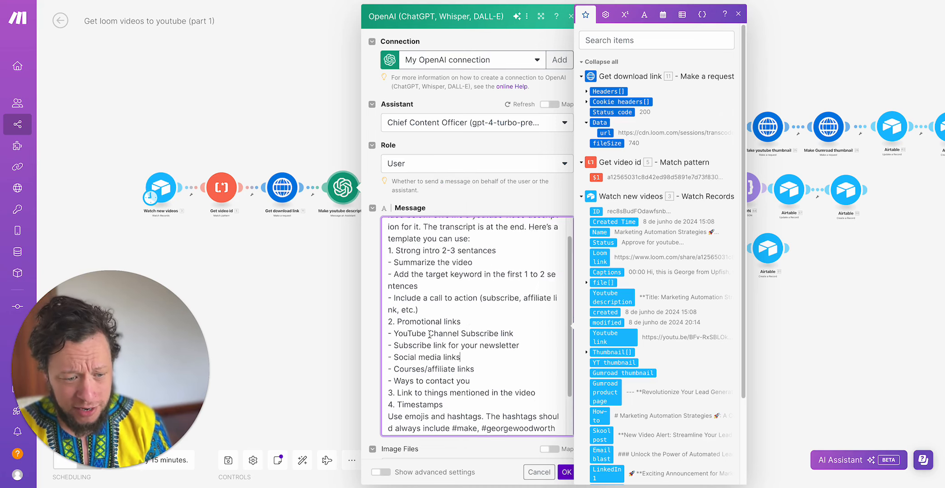
scroll(427, 316, up, 2)
scroll(408, 251, down, 1)
scroll(406, 256, up, 1)
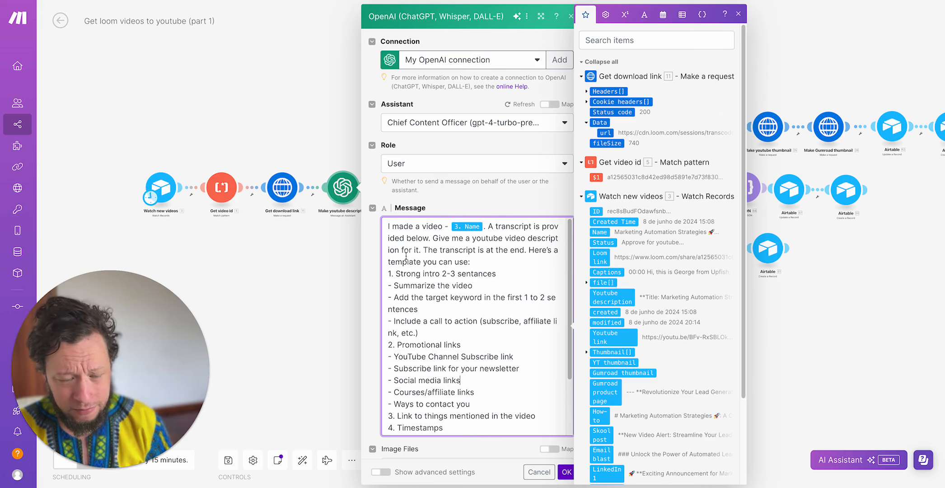
- Go through the YouTube description prompt's template line by line, from the opening request to the transcript, and close the module settings
drag(433, 239, 517, 265)
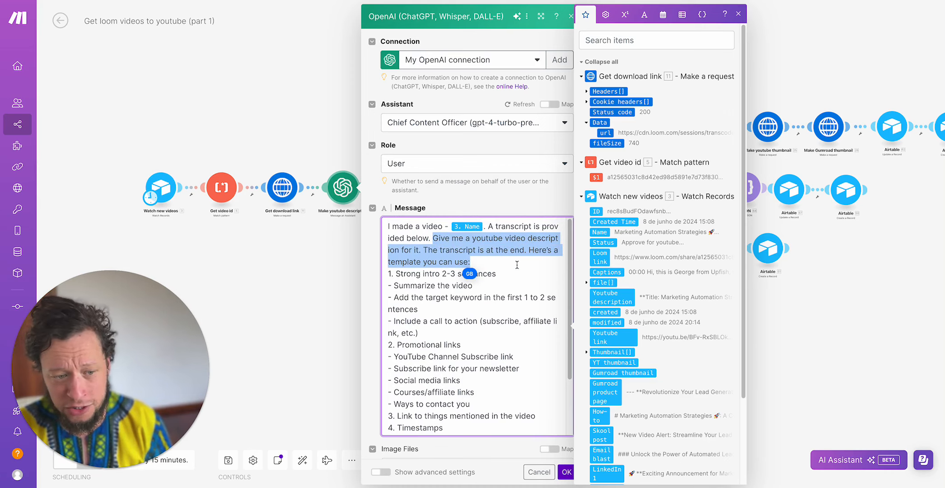
click(517, 264)
drag(396, 274, 533, 275)
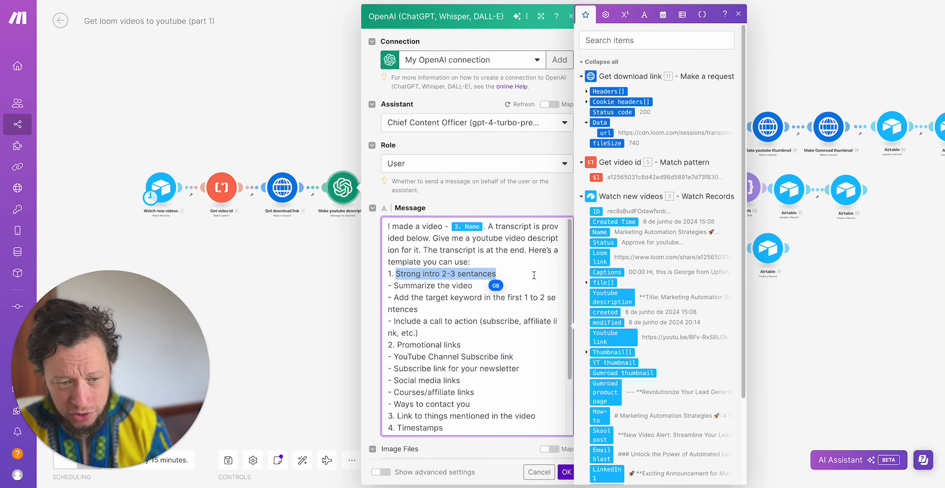
click(441, 289)
triple_click(437, 299)
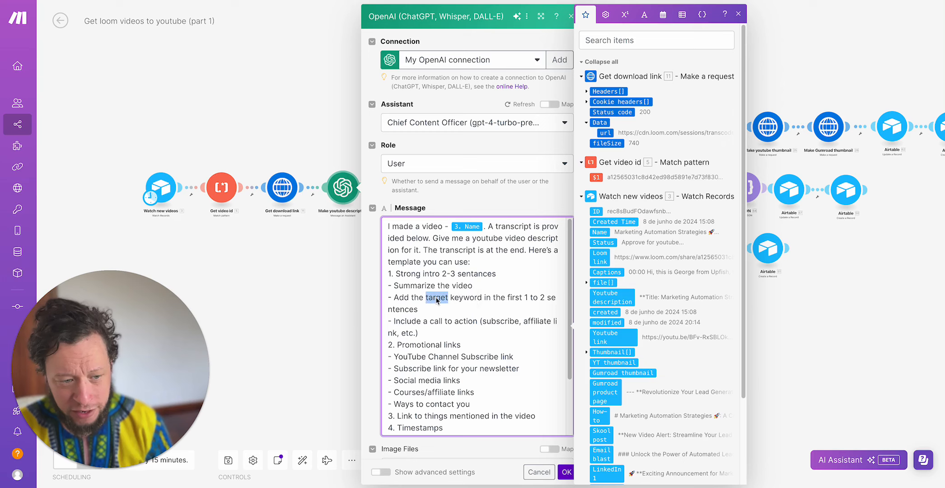
scroll(435, 296, down, 2)
double_click(439, 296)
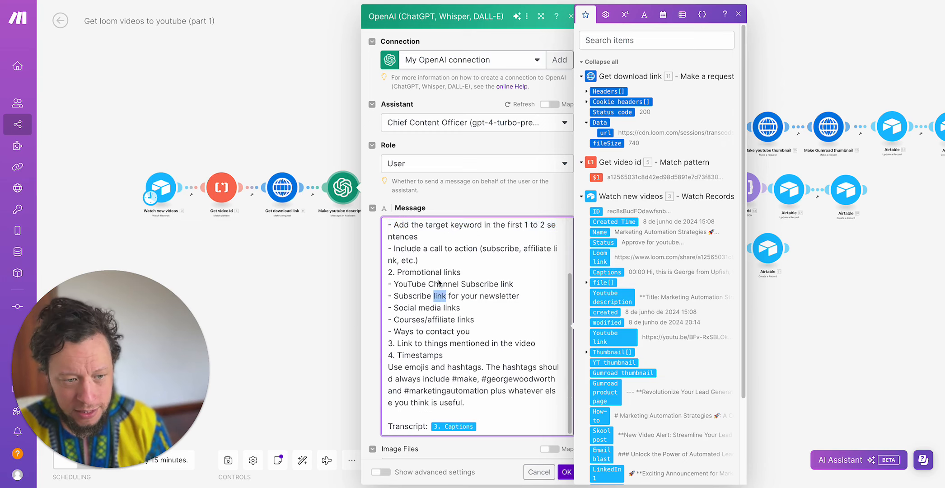
click(431, 251)
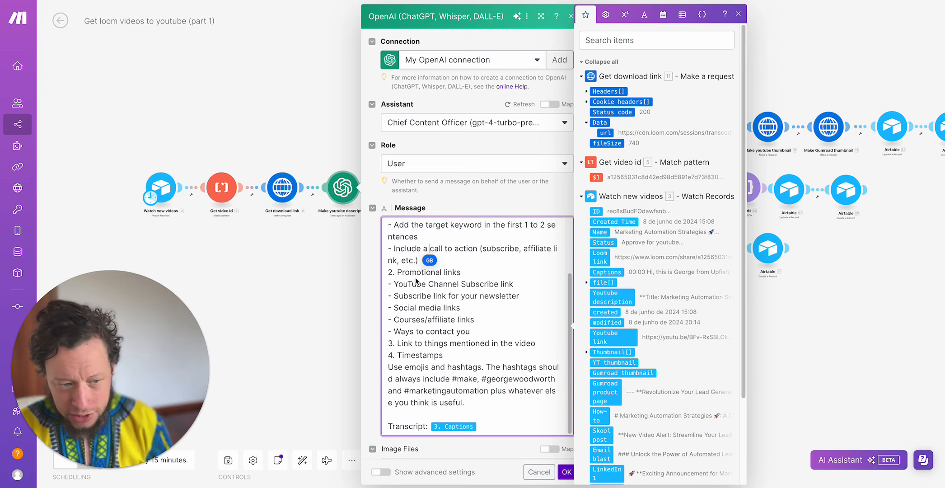
double_click(418, 272)
scroll(402, 282, down, 1)
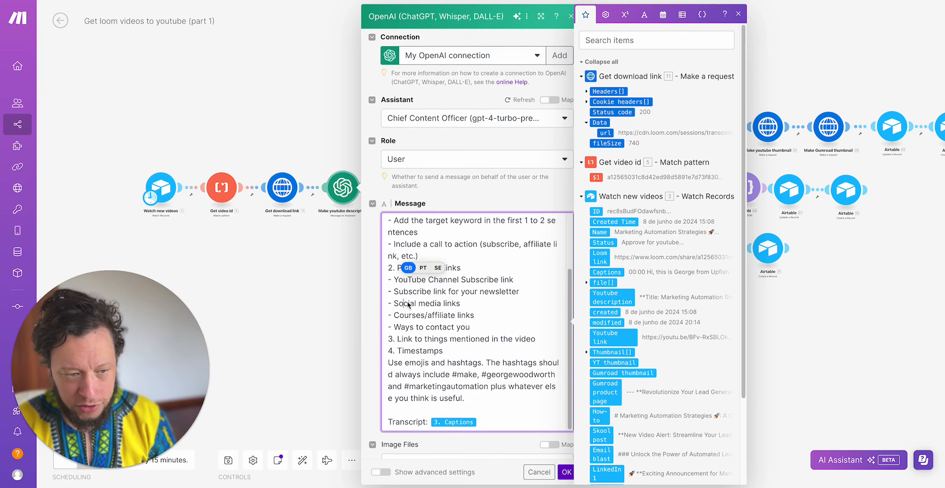
click(329, 305)
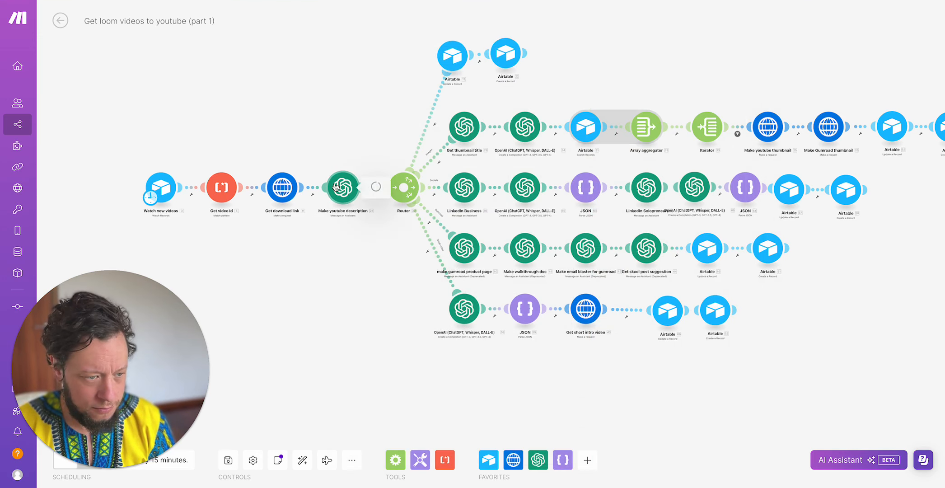
- In the Make youtube description prompt, add "- Skool link" after "Courses/affiliate links" and change "Ways to contact you" to "Ways to contact me"
click(347, 190)
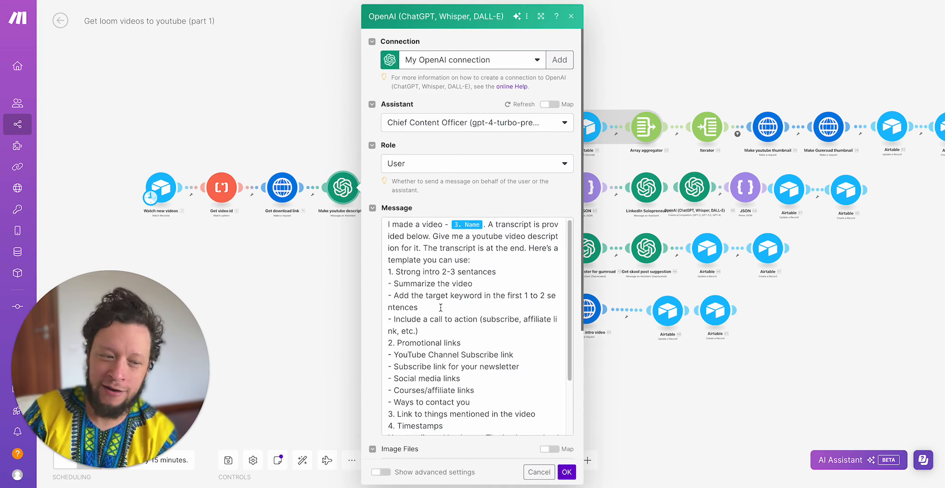
scroll(440, 307, down, 3)
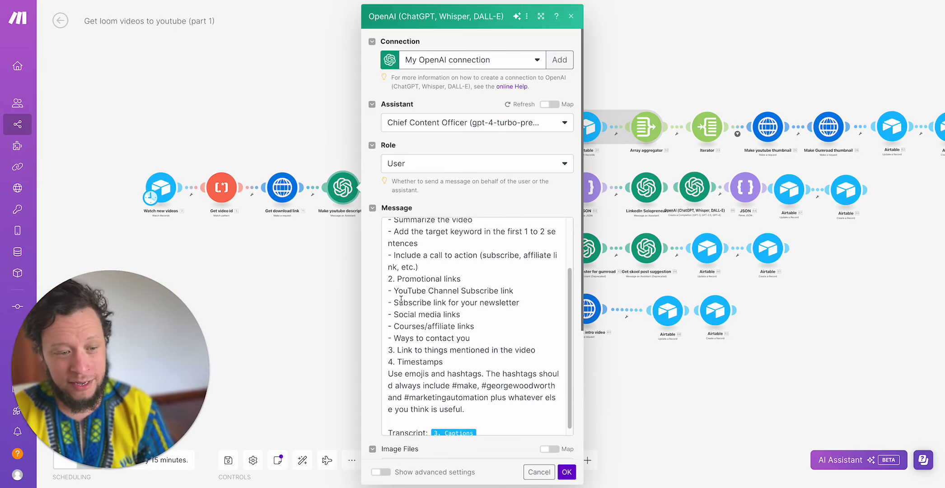
click(479, 324)
key(Return)
text(- )
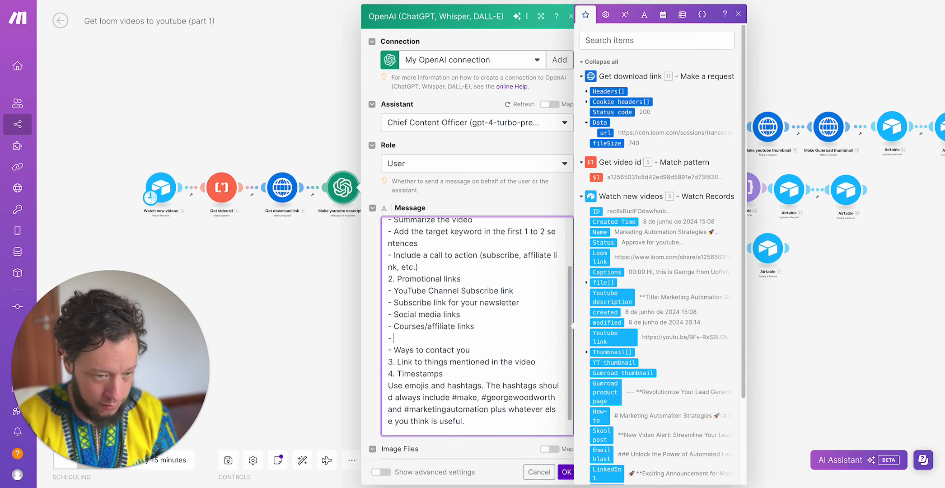
text(Skool link)
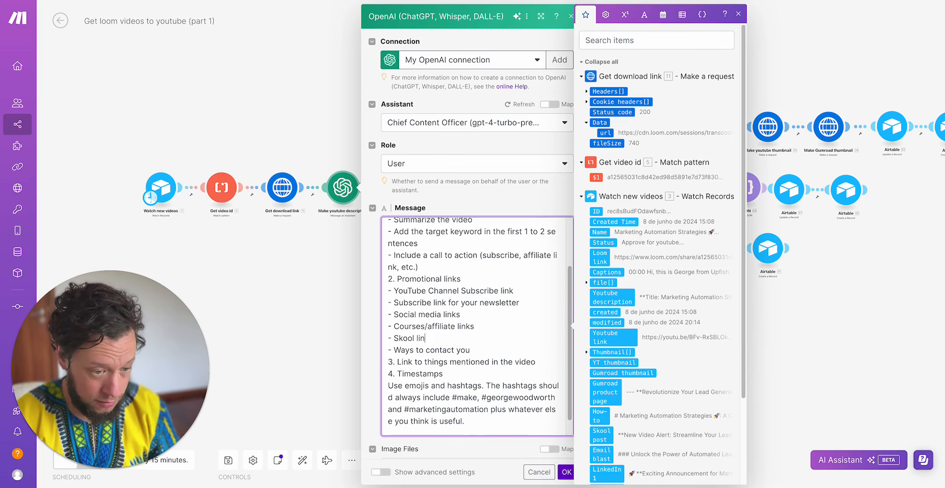
double_click(463, 349)
text(me)
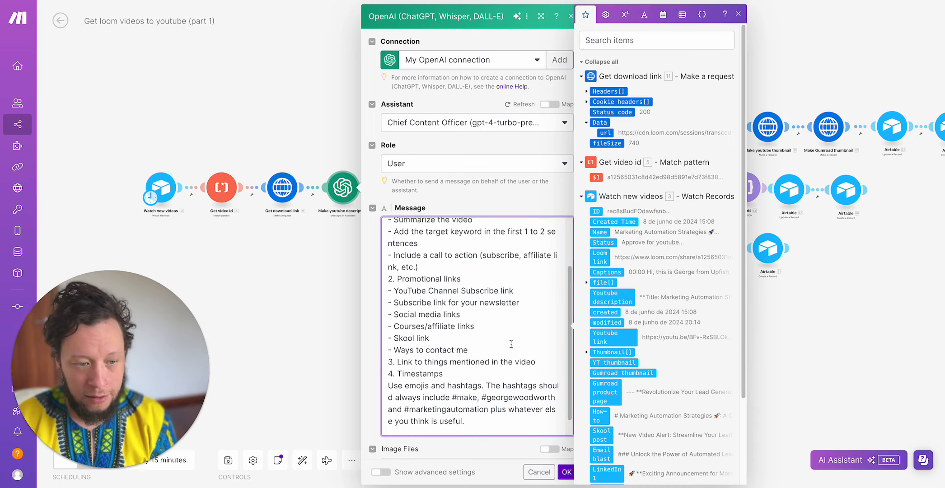
- Review the prompt's remaining lines on mentioned links, timestamps, emojis and hashtags, and save the module settings
scroll(460, 385, down, 1)
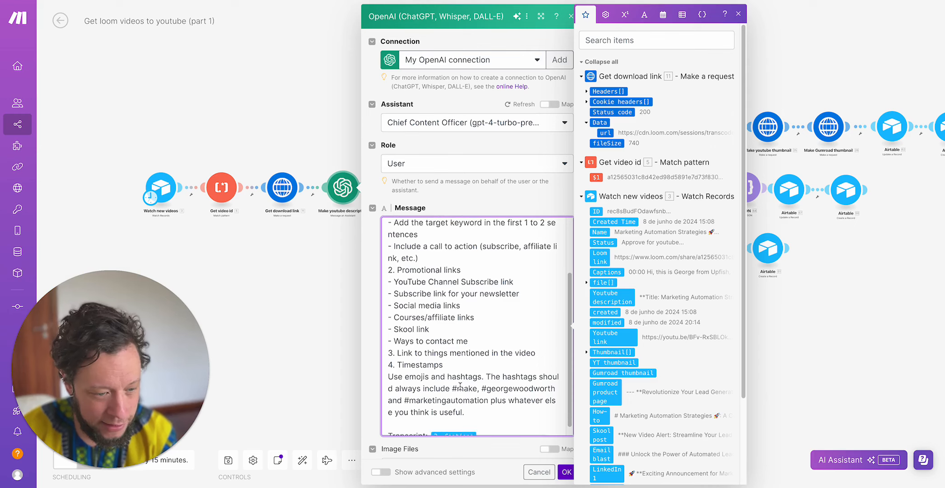
drag(408, 344, 550, 342)
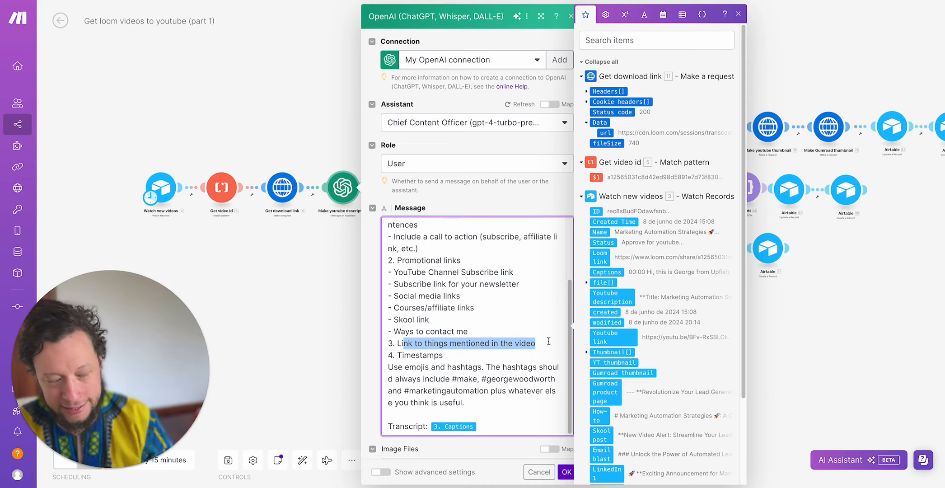
double_click(424, 357)
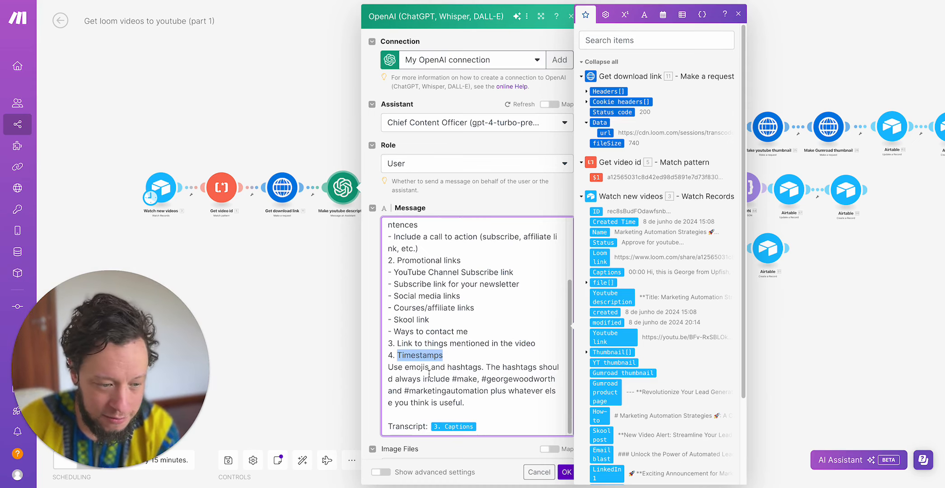
double_click(430, 377)
double_click(408, 368)
click(474, 376)
click(460, 378)
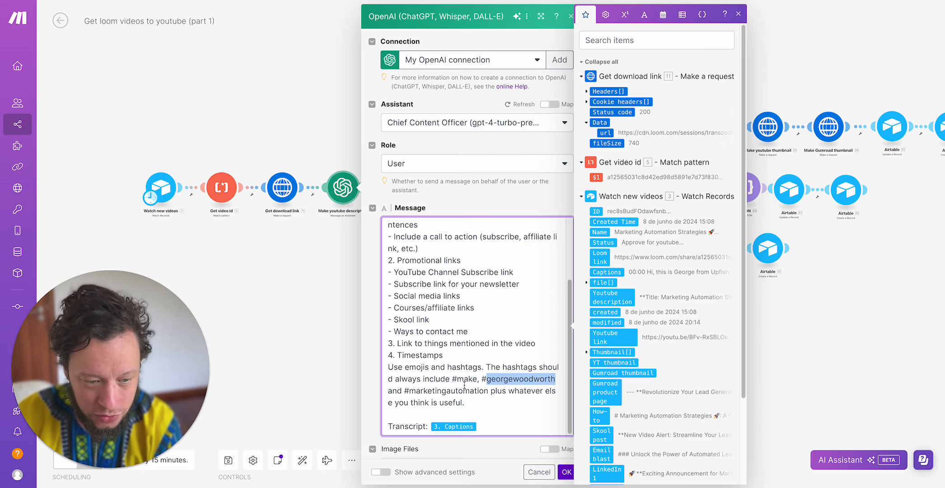
double_click(520, 379)
scroll(443, 391, down, 5)
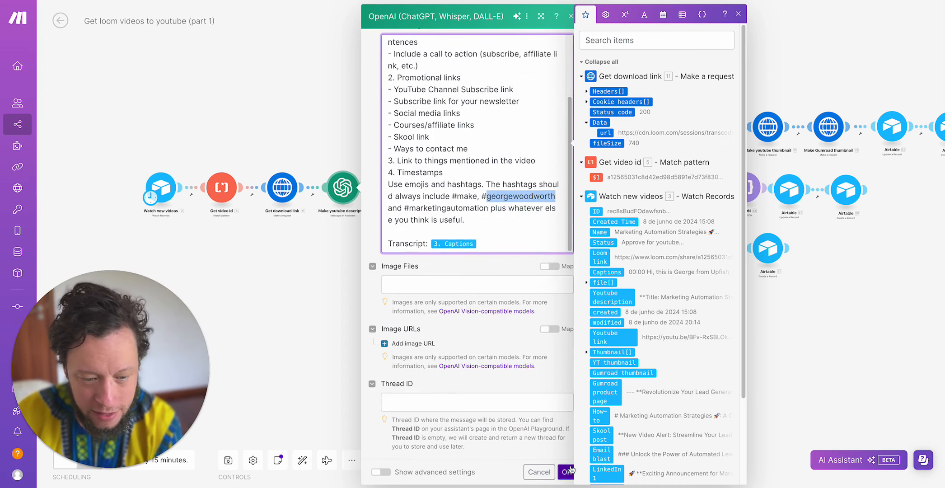
click(566, 472)
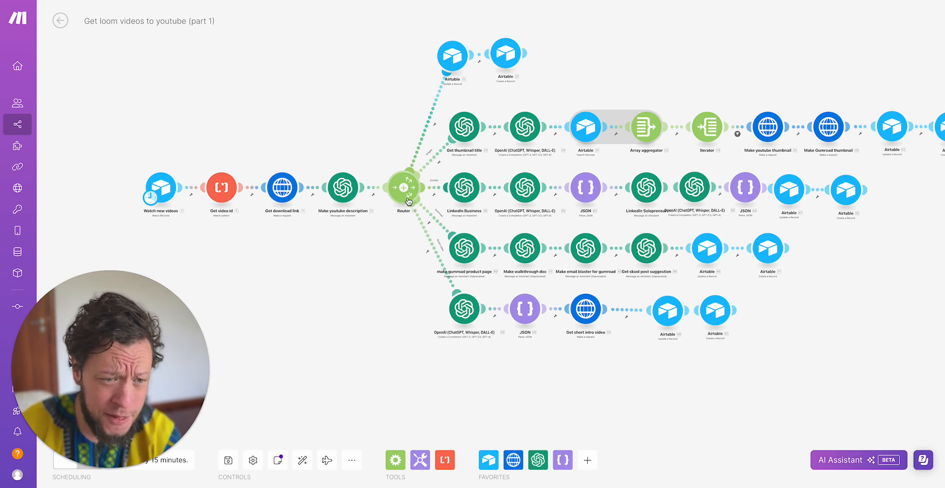
- Open the Airtable Update a Record module on the router's first route and review its table, record ID and status settings
drag(363, 327, 314, 353)
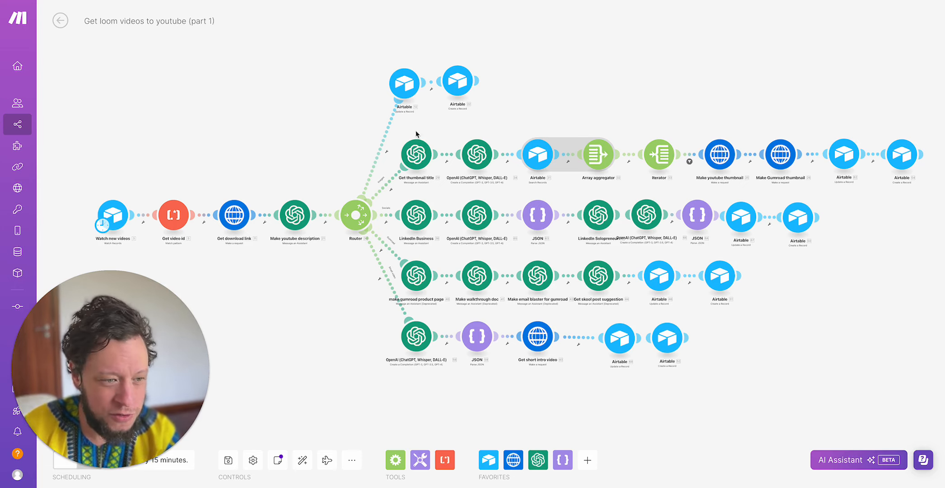
click(407, 84)
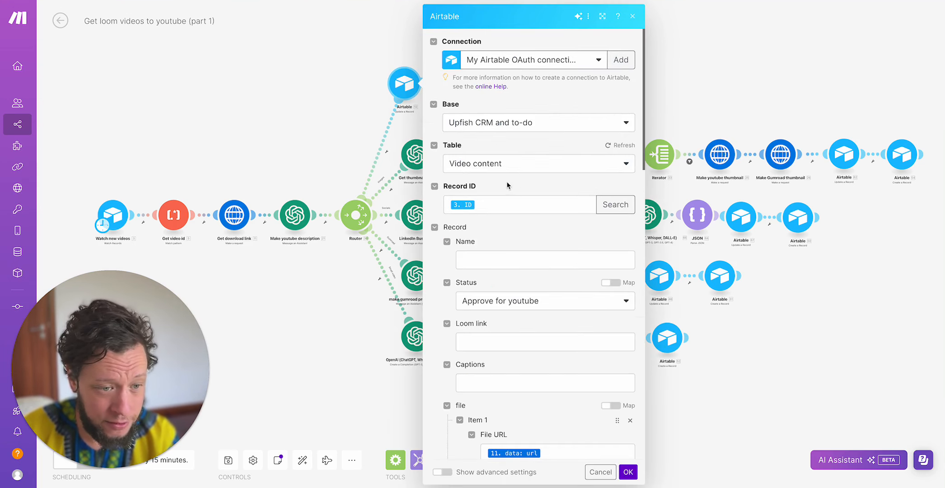
scroll(512, 196, down, 3)
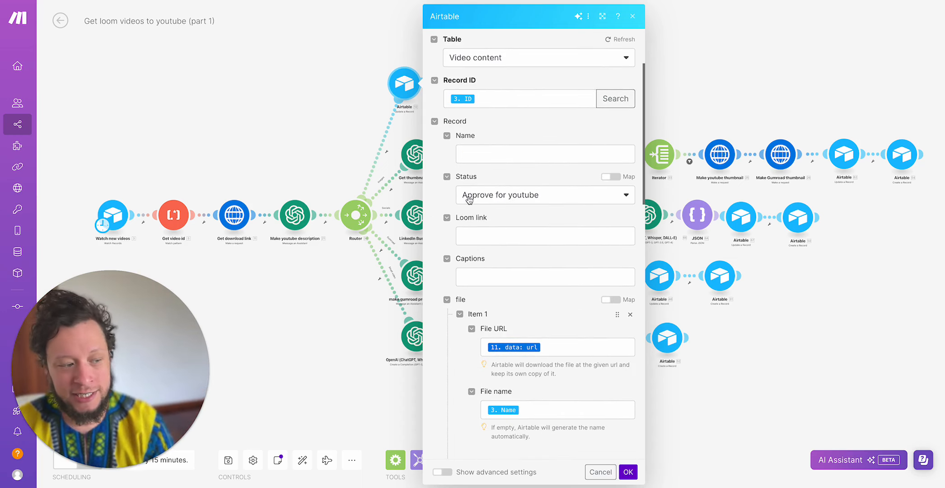
scroll(468, 200, down, 1)
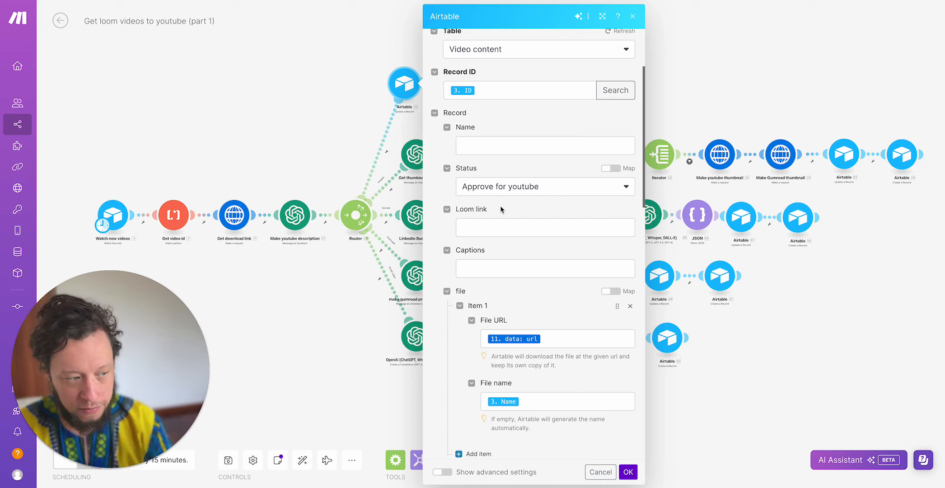
scroll(502, 205, down, 4)
scroll(560, 271, up, 5)
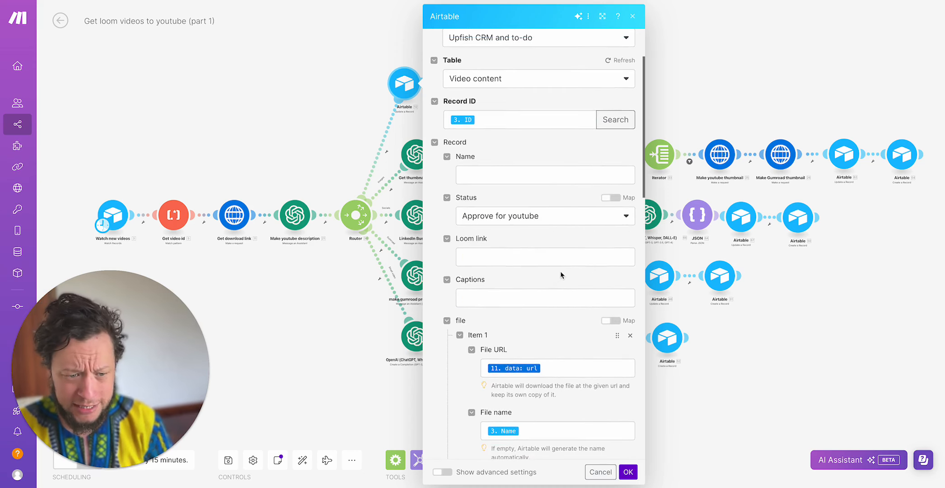
- Examine the File URL and Youtube description mappings in the Airtable update module and close its settings
scroll(560, 271, down, 6)
scroll(564, 180, up, 1)
click(577, 137)
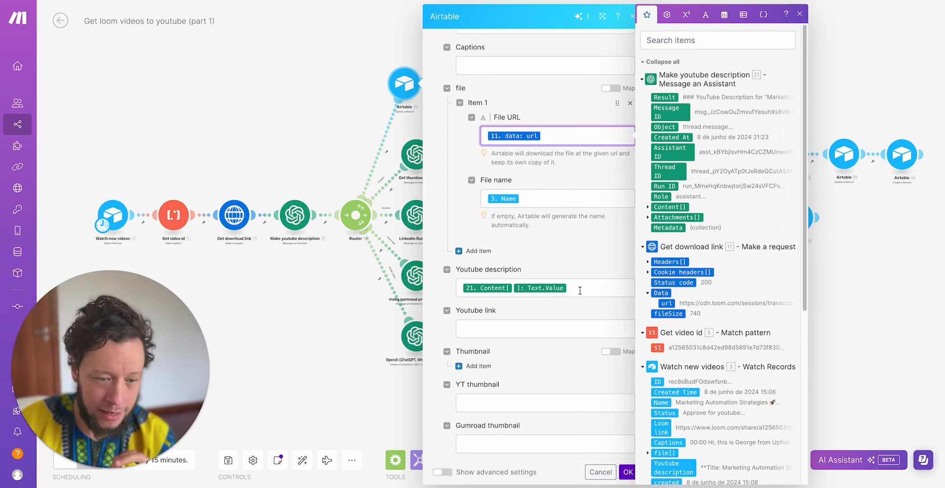
click(515, 288)
scroll(515, 289, down, 15)
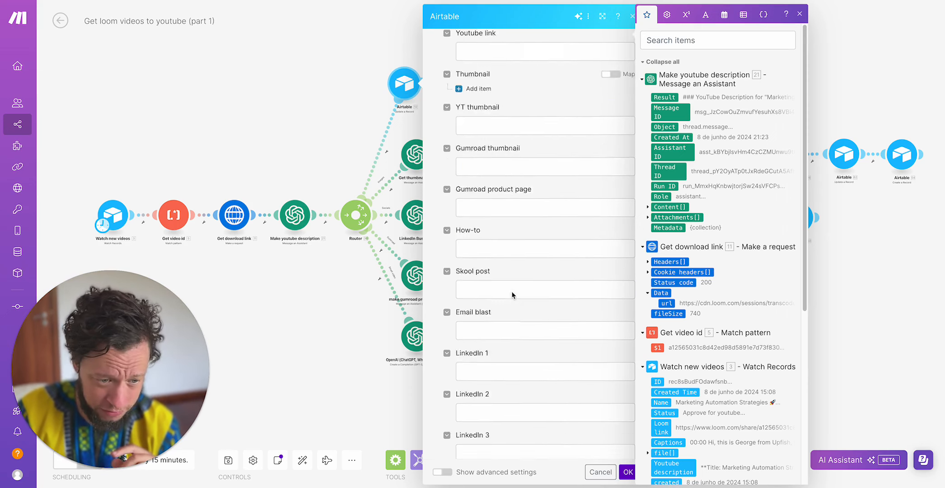
click(369, 320)
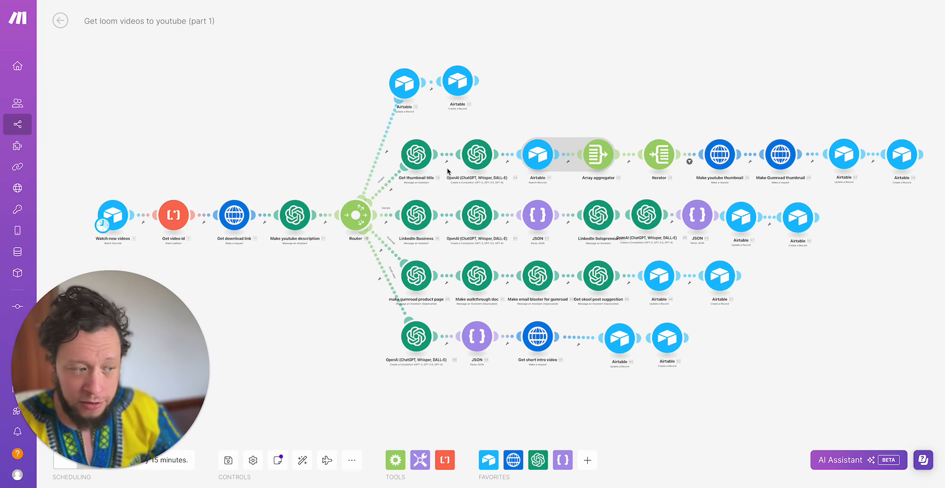
- Open the Get thumbnail title module and read its prompt's video description input and short title request
click(424, 159)
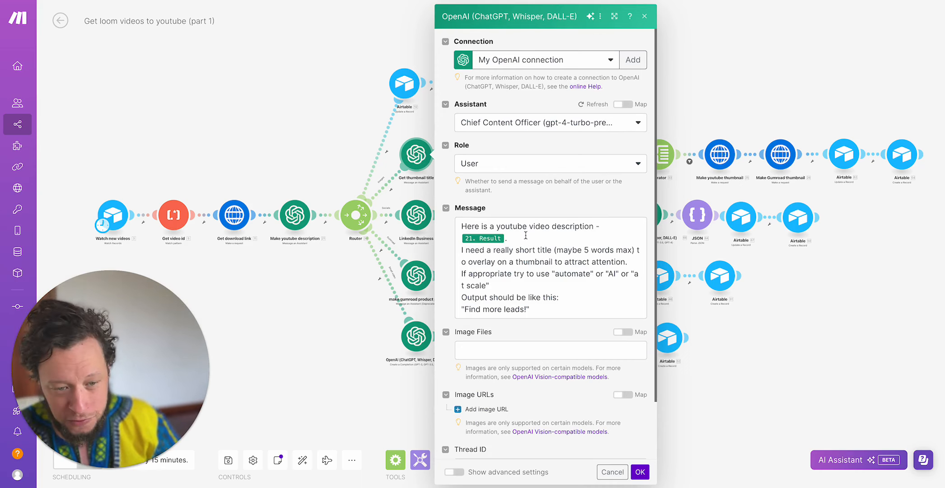
drag(468, 231, 601, 230)
click(573, 239)
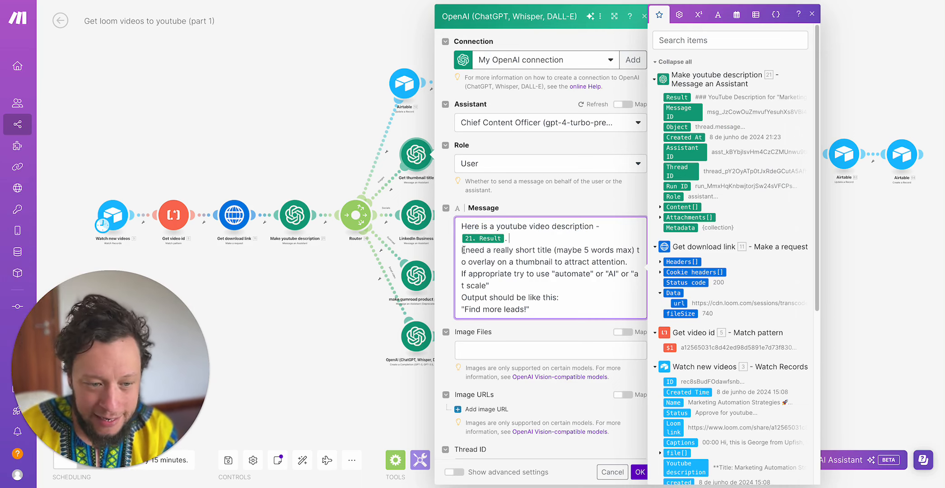
drag(463, 249, 603, 251)
double_click(603, 251)
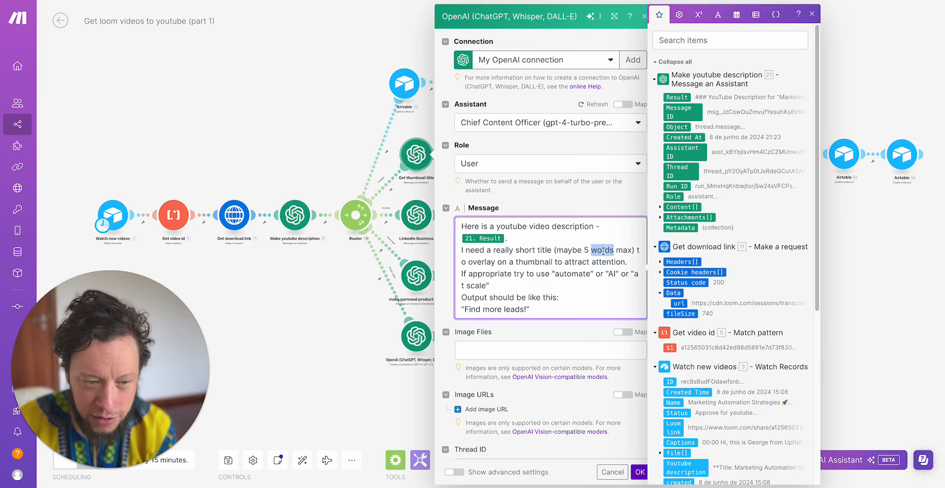
click(571, 262)
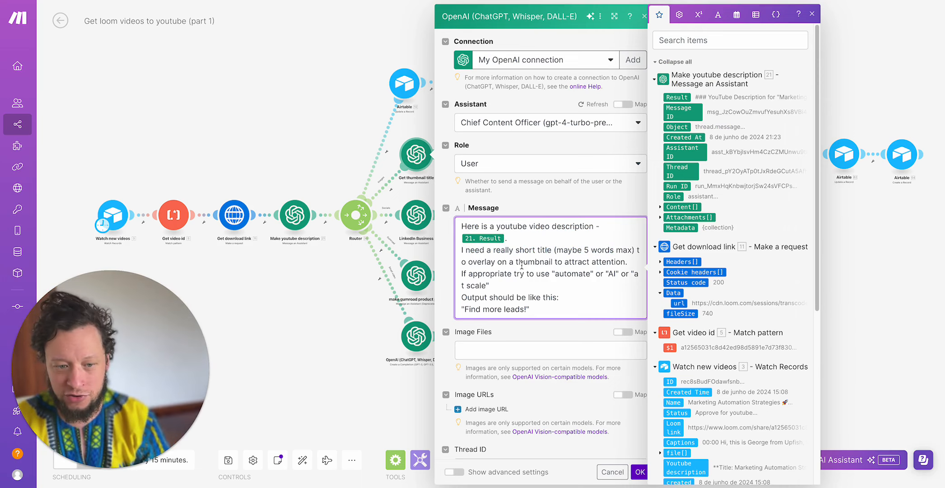
- Read the thumbnail title prompt's suggested keywords and example output, and close the module without saving
drag(491, 274, 600, 281)
click(600, 281)
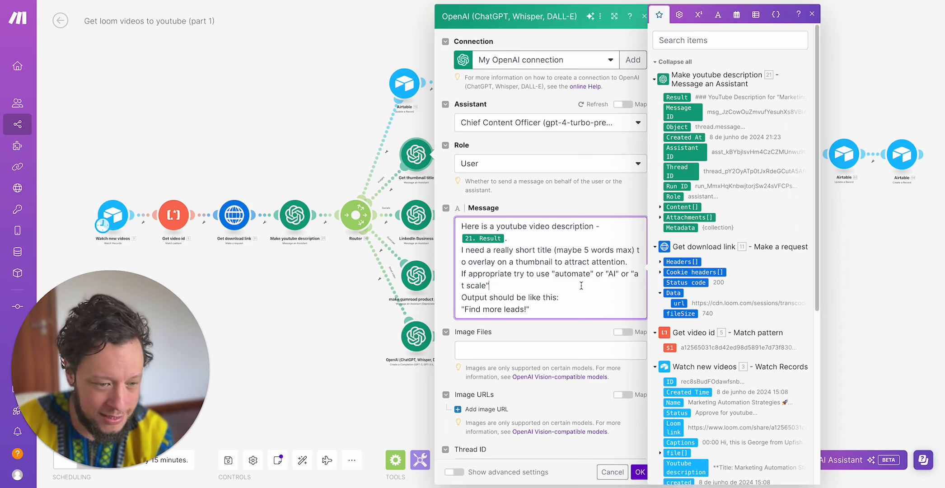
scroll(580, 285, down, 1)
drag(542, 285, 472, 297)
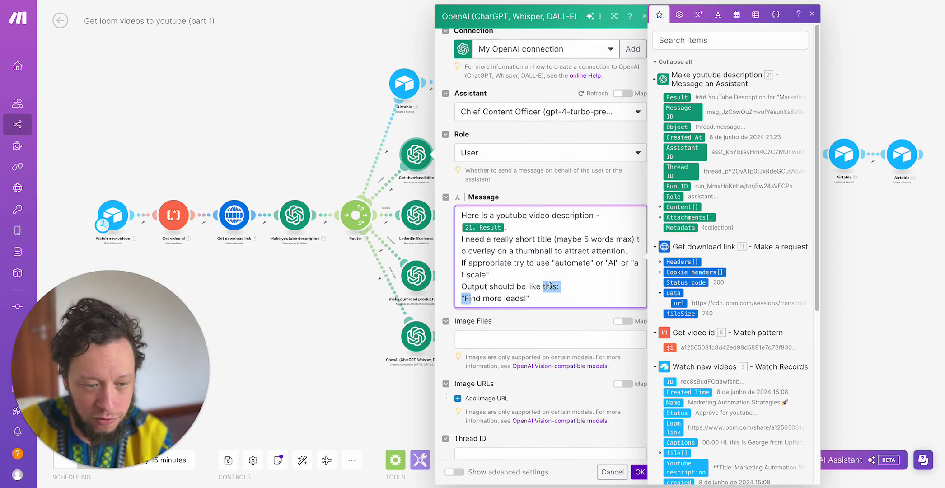
scroll(565, 288, down, 3)
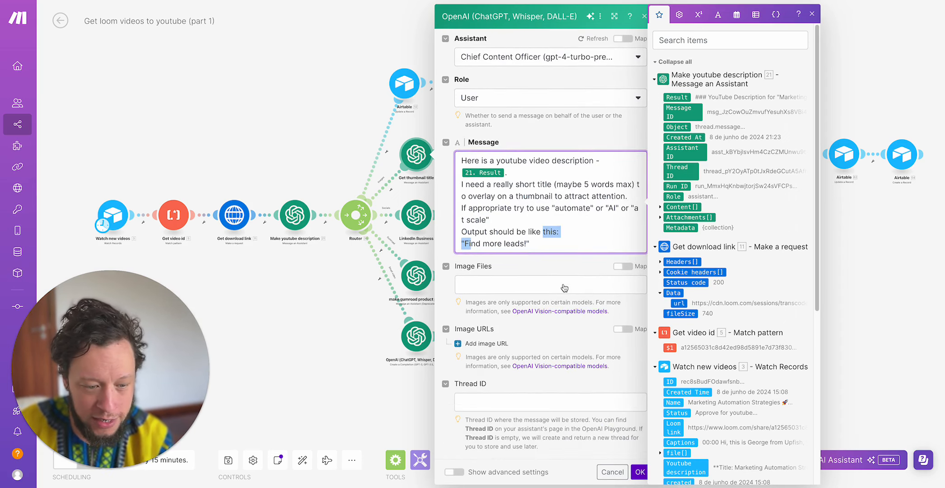
click(621, 473)
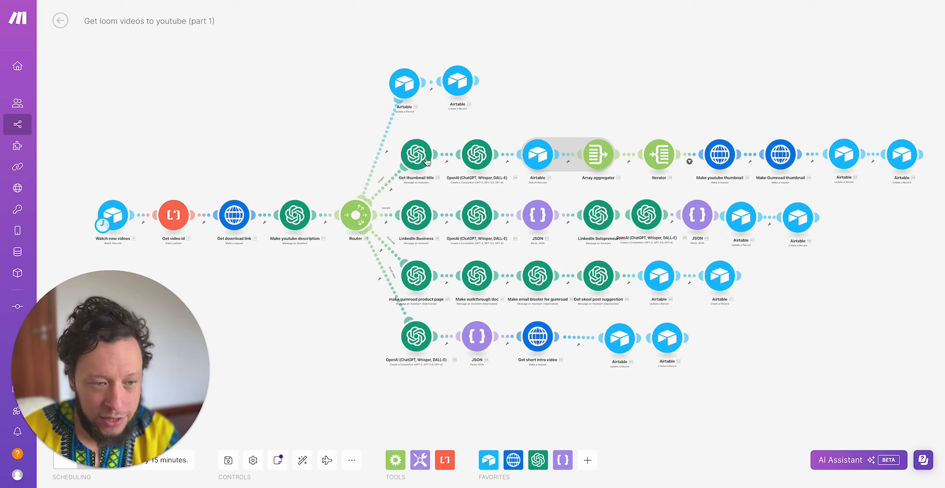
- Open the OpenAI chat completion module following Get thumbnail title and read its Message 1 instructions for cleaning the title
scroll(431, 160, down, 2)
click(472, 156)
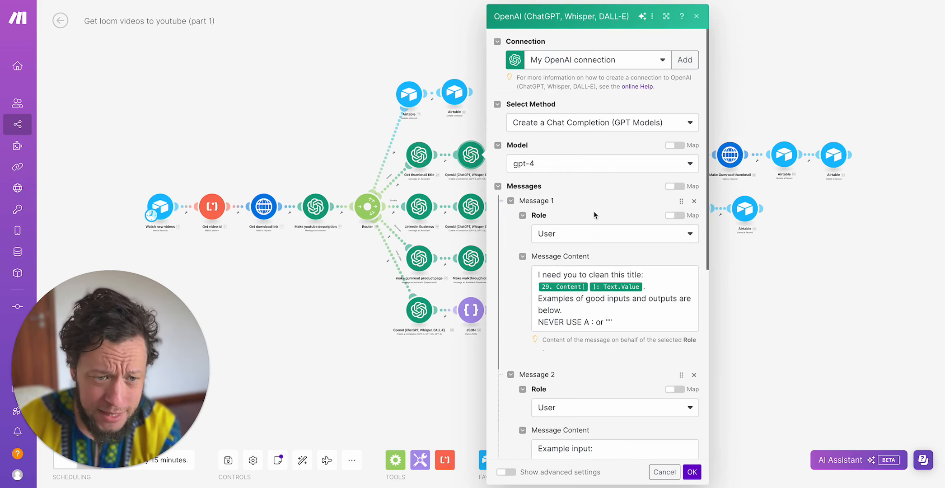
scroll(594, 211, down, 2)
click(565, 198)
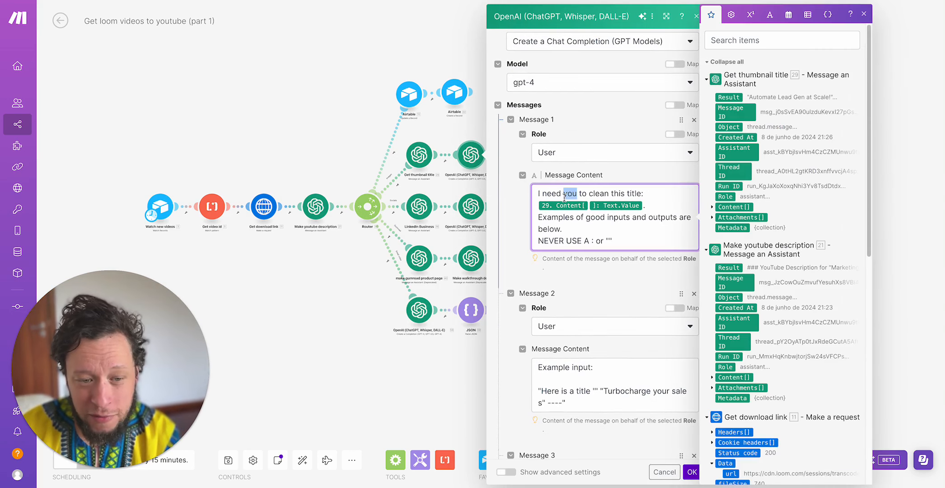
triple_click(572, 223)
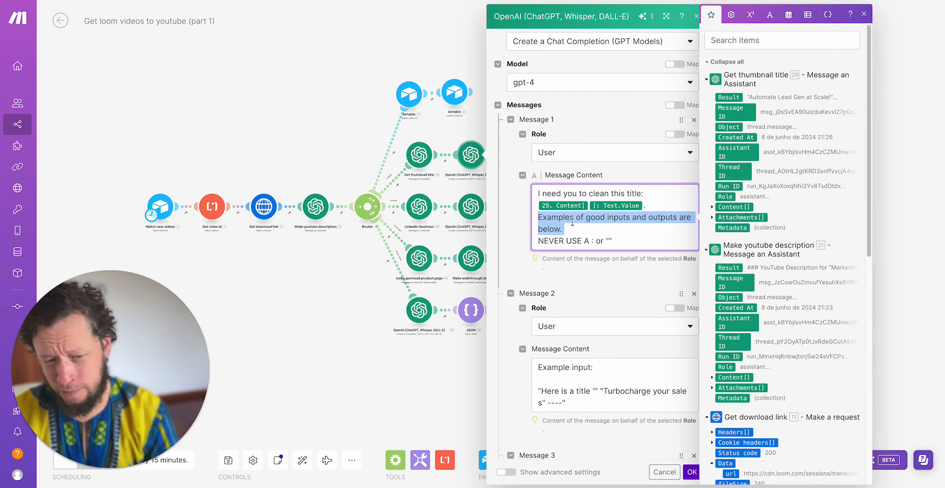
click(572, 221)
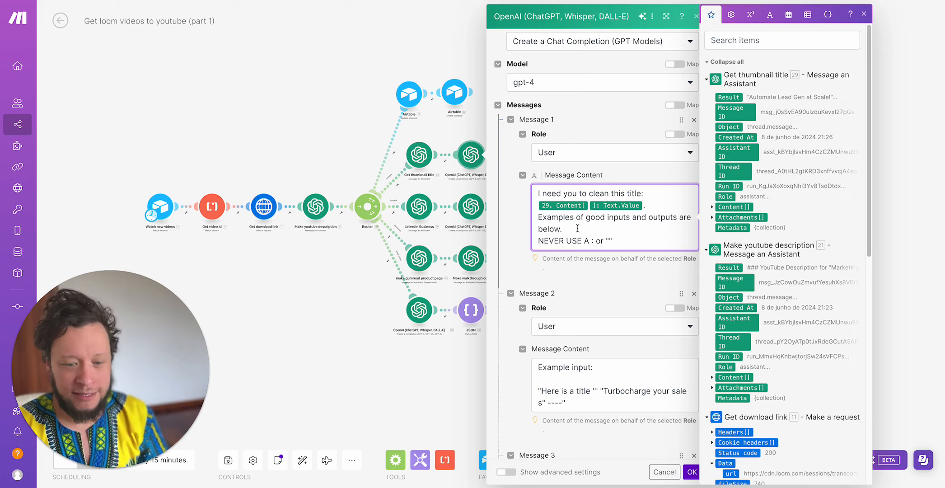
- Examine the example input in Message 2 of the title-cleaning module
scroll(586, 366, down, 1)
scroll(586, 367, down, 1)
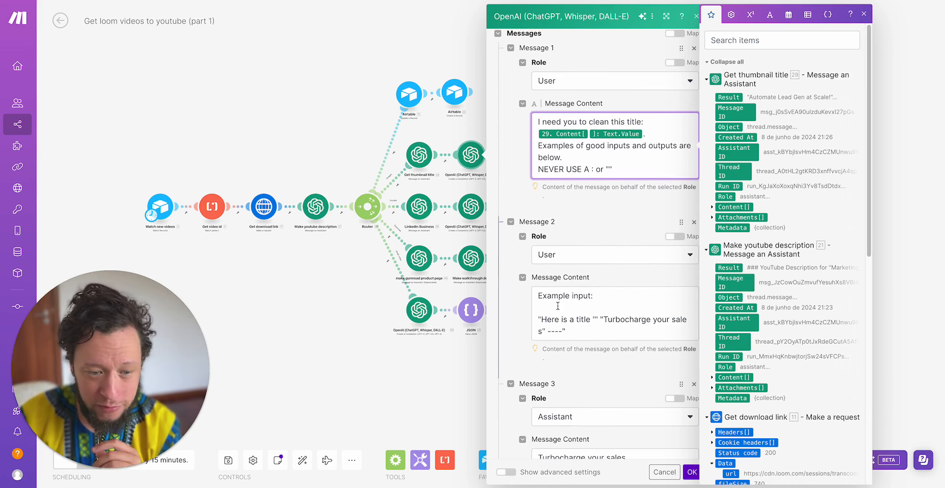
drag(580, 332, 536, 319)
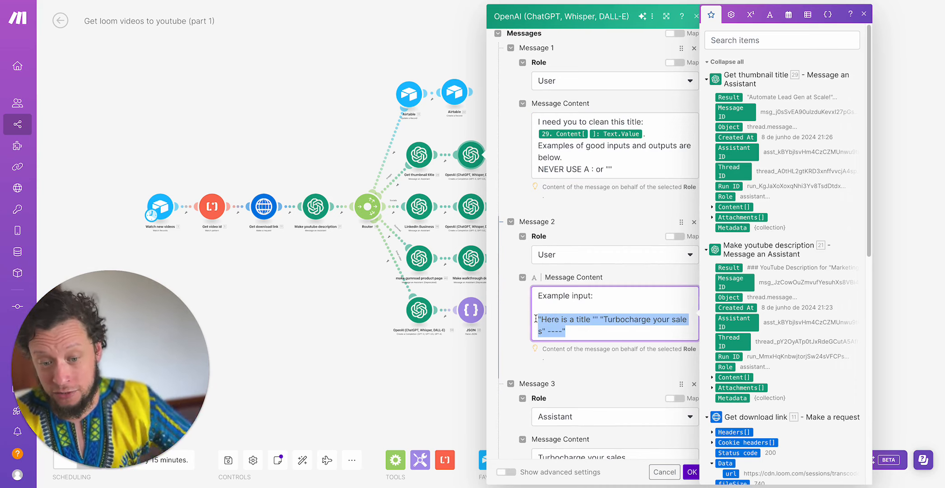
click(580, 317)
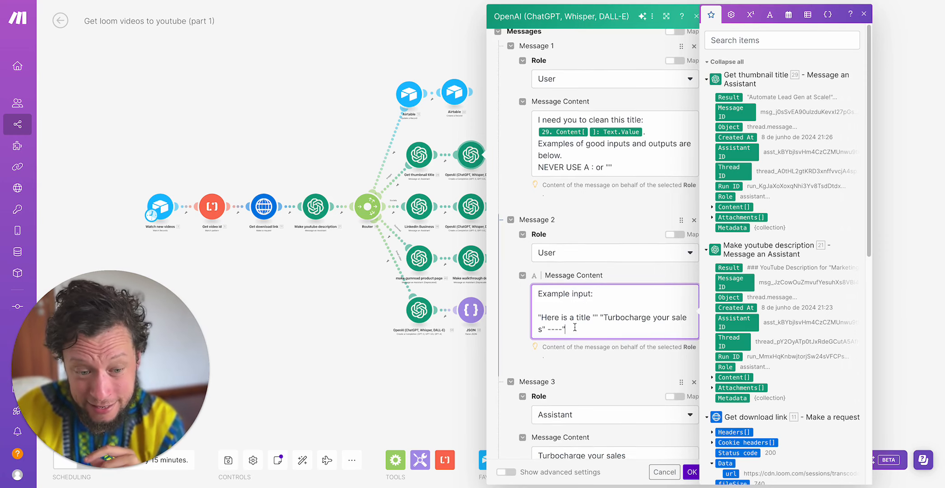
triple_click(617, 322)
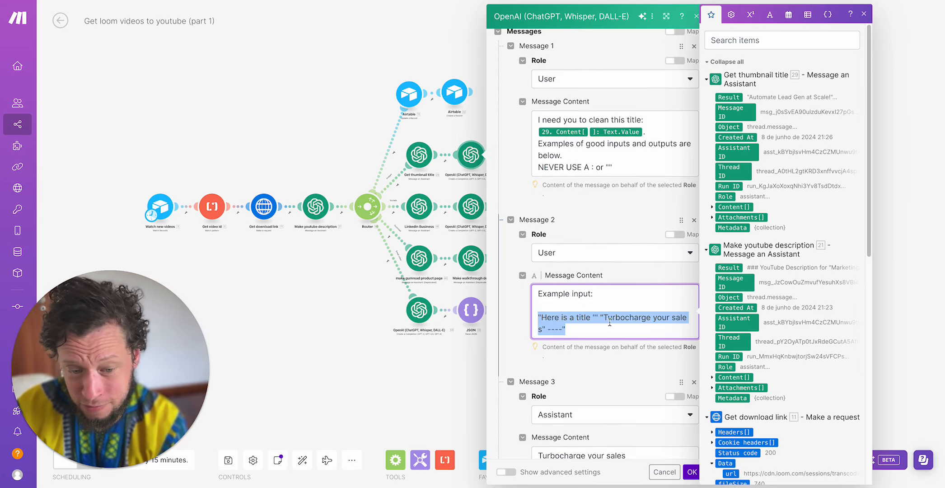
- Read the Assistant example output in Message 3 of the title-cleaning module, and close the module without saving
scroll(614, 323, down, 3)
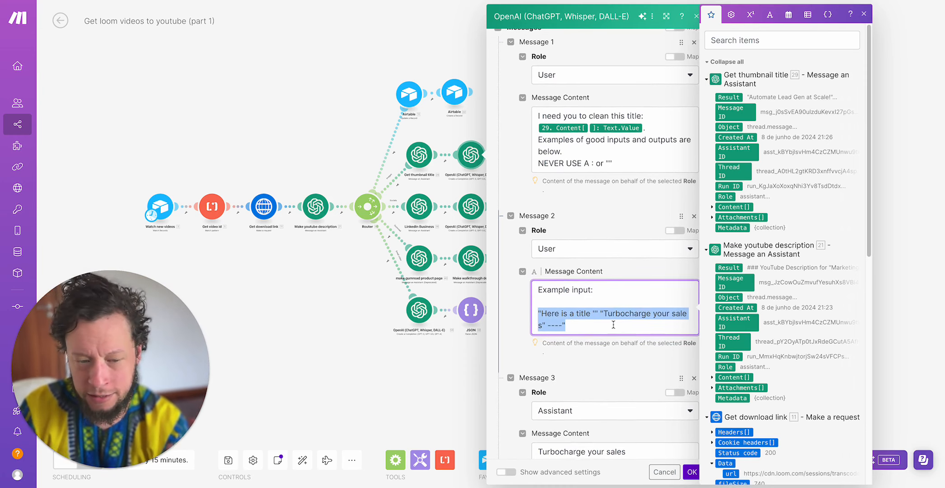
scroll(598, 315, down, 1)
triple_click(614, 309)
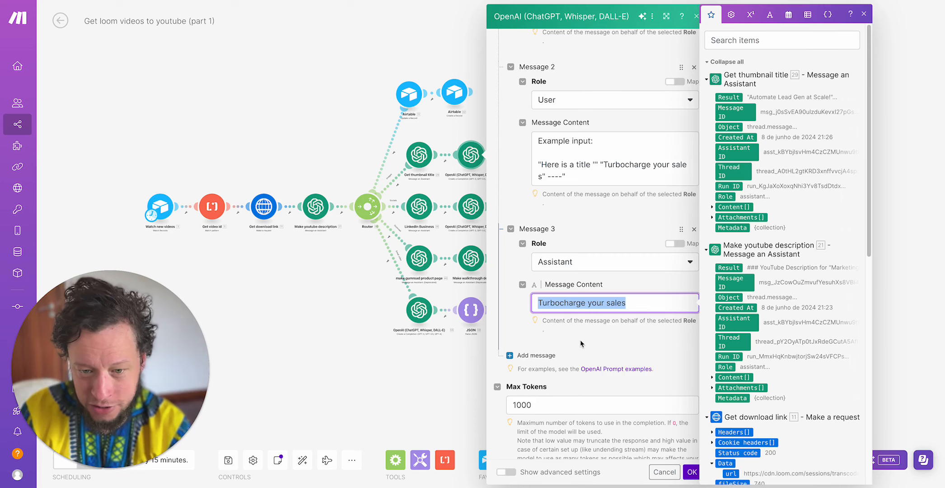
click(322, 353)
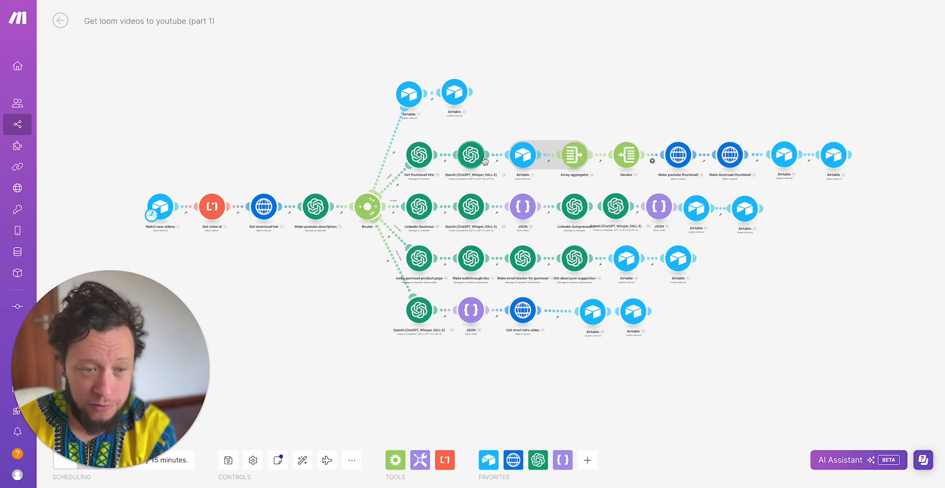
- Review the Airtable search module after title cleaning, and inspect the Youtube 1, Youtube 2 and Gumroad 1 records in Airtable's Templates table
click(524, 154)
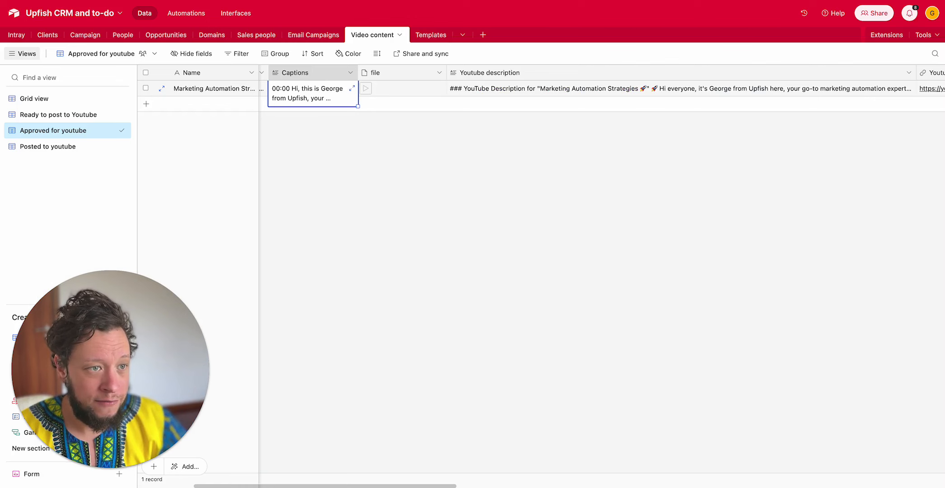
click(431, 35)
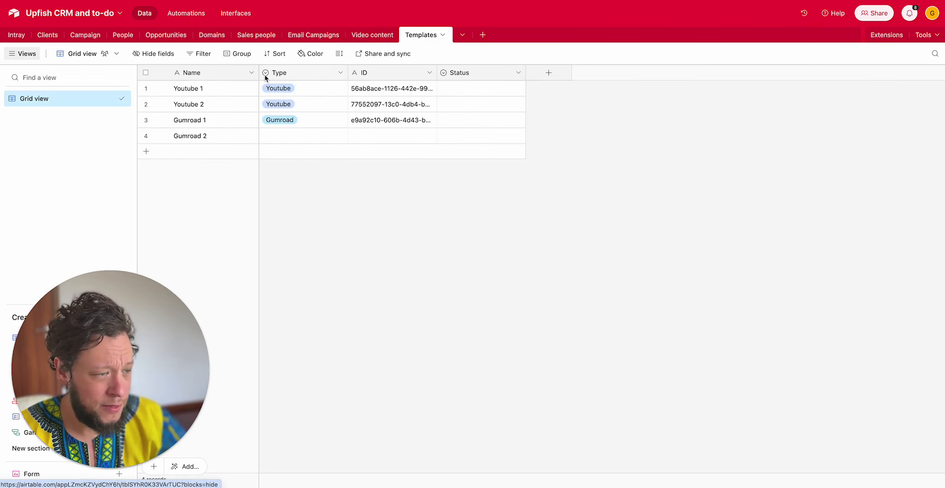
click(239, 91)
click(231, 108)
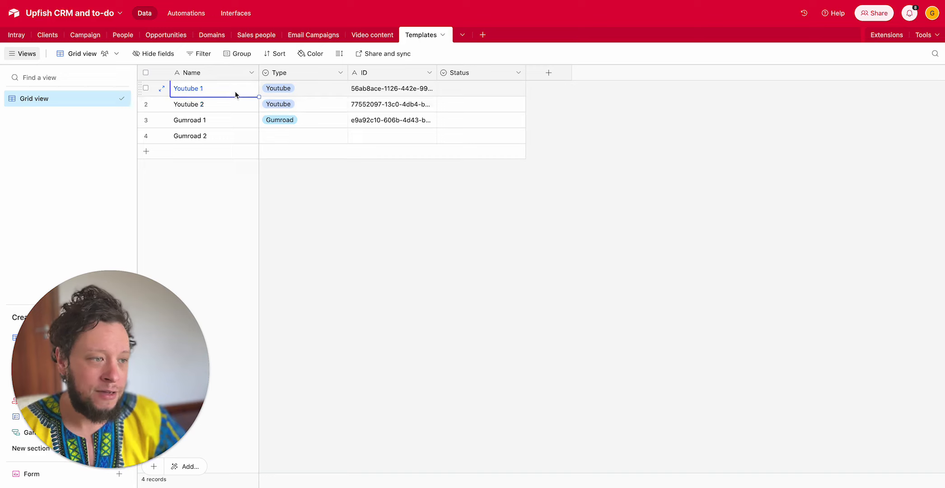
click(226, 120)
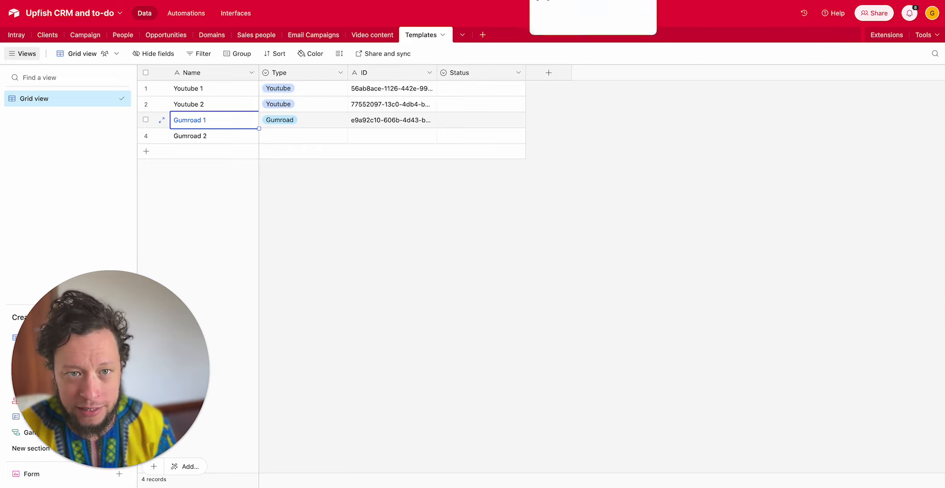
- Switch to Creatomate to view the Youtube thumbnail and Gumroad templates
key(ctrl+Tab)
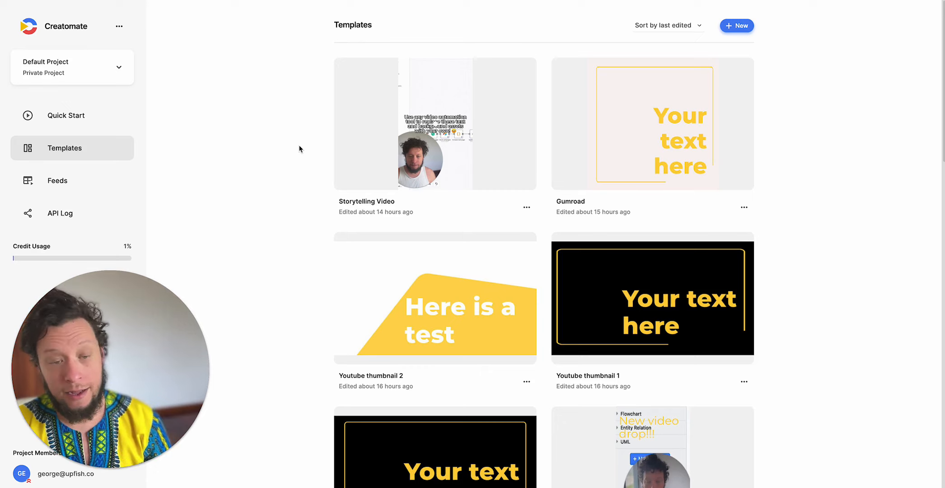
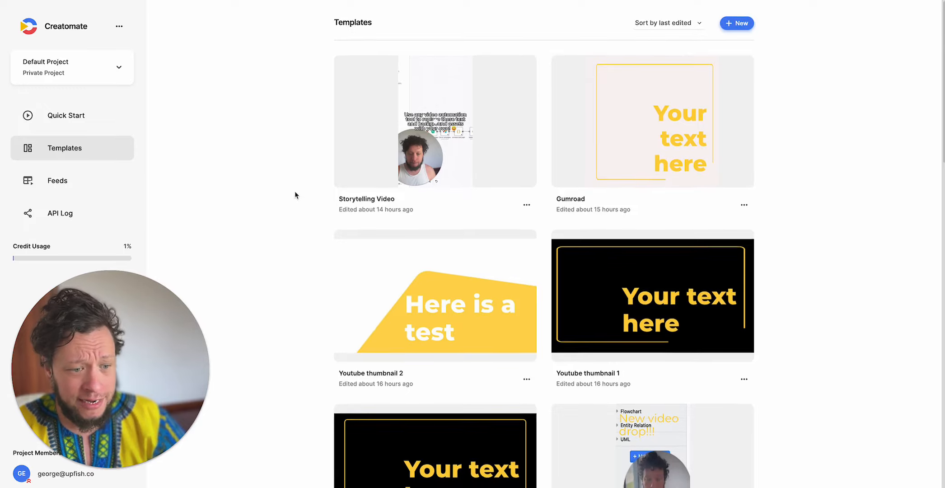
- Open the Youtube thumbnail 2 template, inspect its Background layer, and switch to Airtable to check the Youtube 2 record's ID
scroll(295, 195, down, 3)
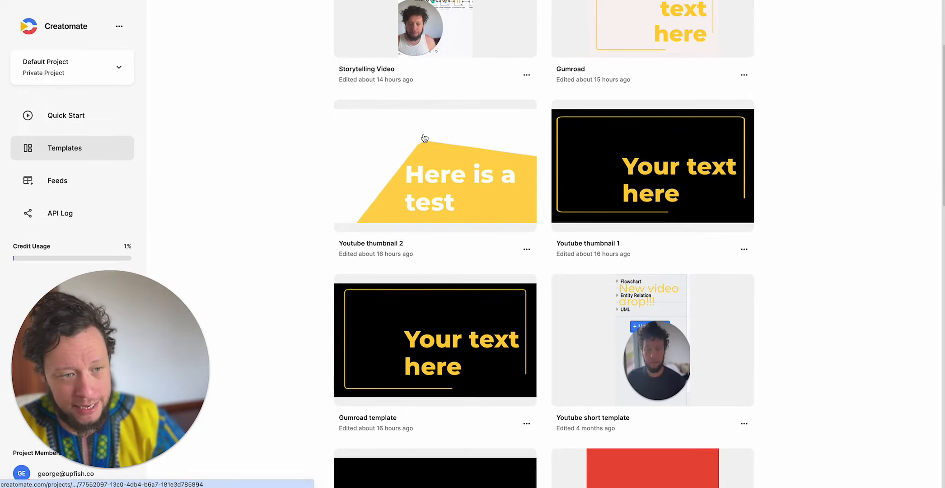
click(497, 151)
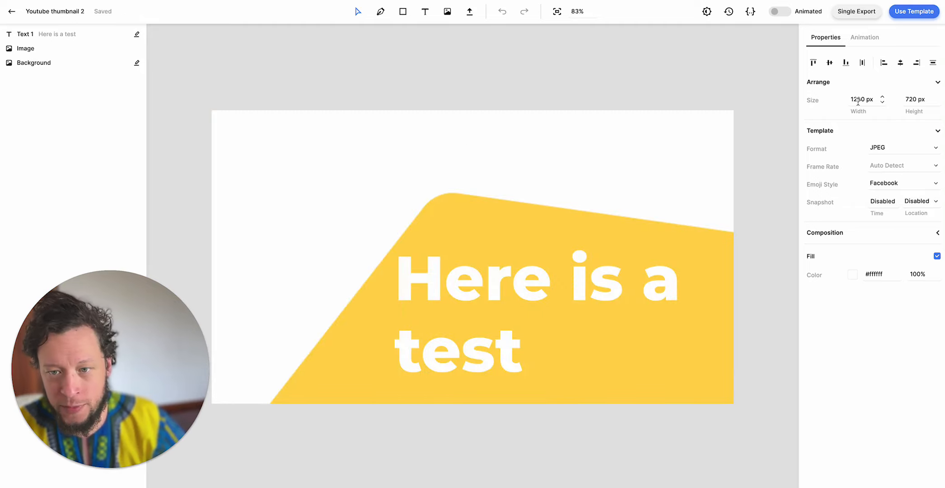
click(311, 171)
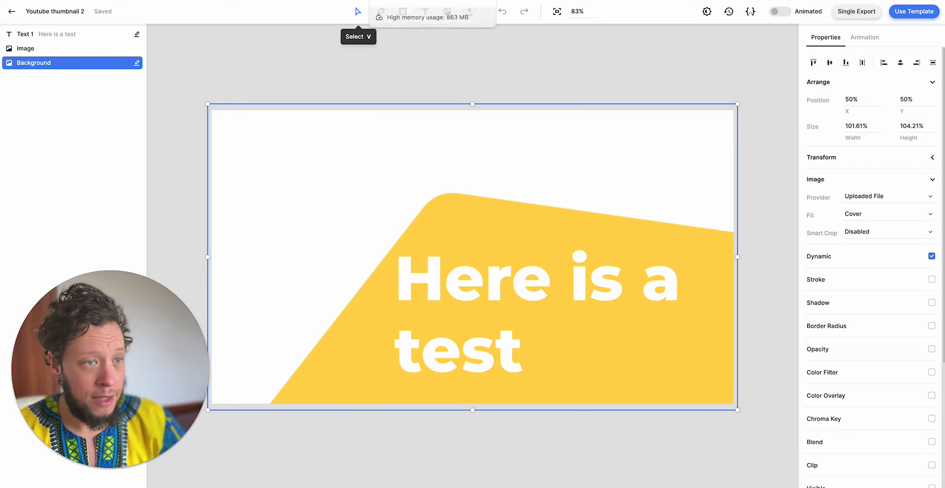
click(361, 0)
click(387, 102)
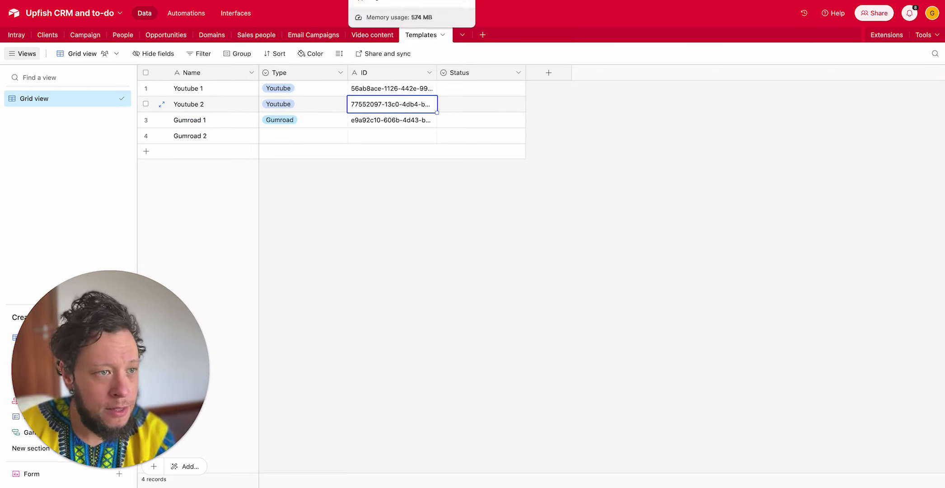
- Switch to Make and examine the table, formula and limit settings of the Airtable search module in the thumbnail branch
click(420, 0)
click(490, 61)
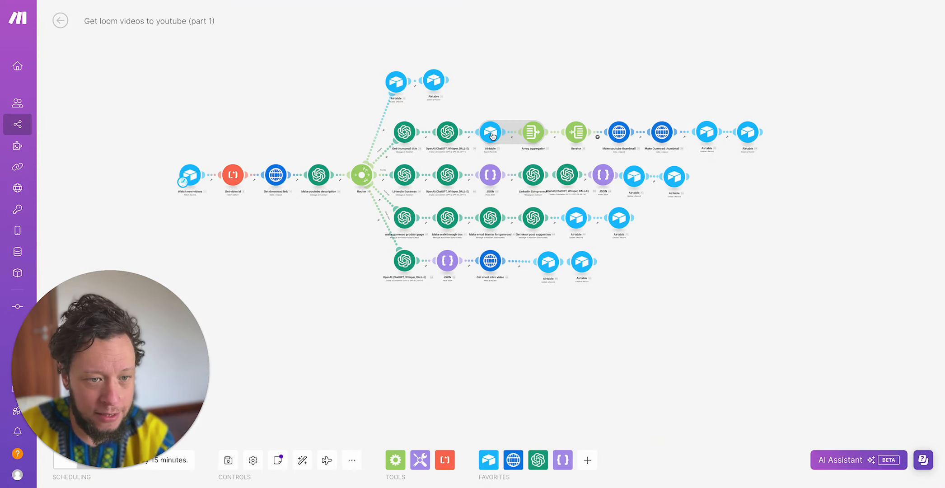
click(491, 134)
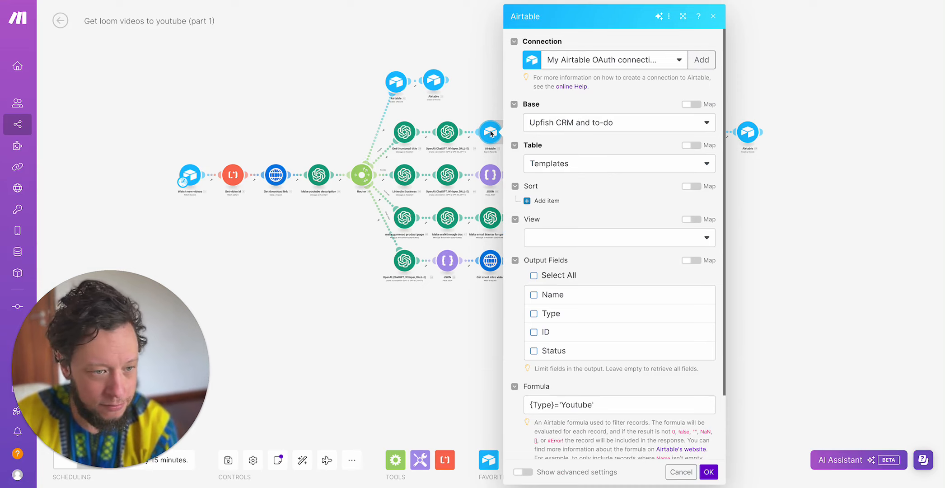
scroll(565, 195, down, 3)
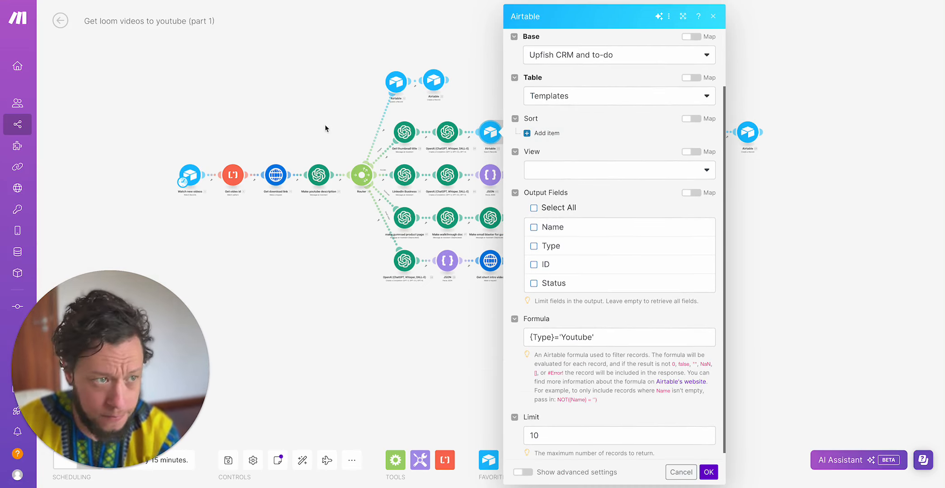
- Compare the Type values of the Youtube and Gumroad records in Airtable with the search module's formula in Make, and close the module
key(ctrl+Tab)
click(307, 89)
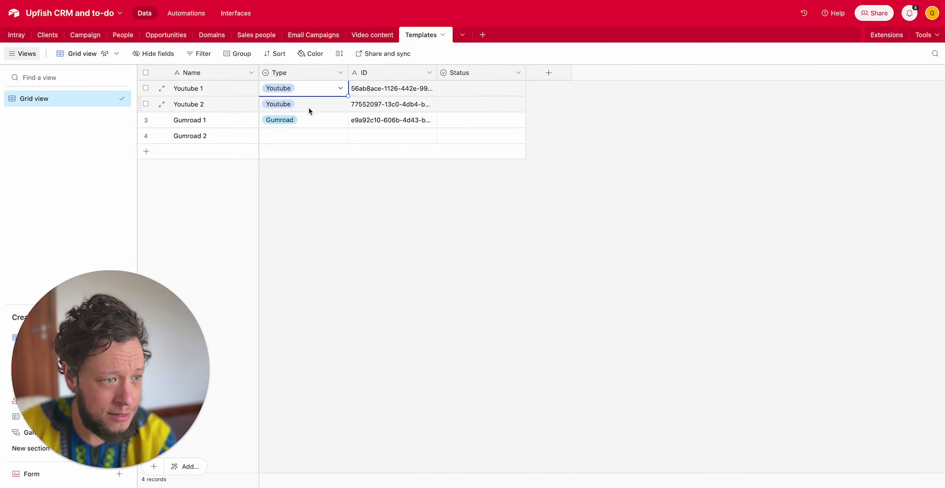
click(309, 107)
click(313, 120)
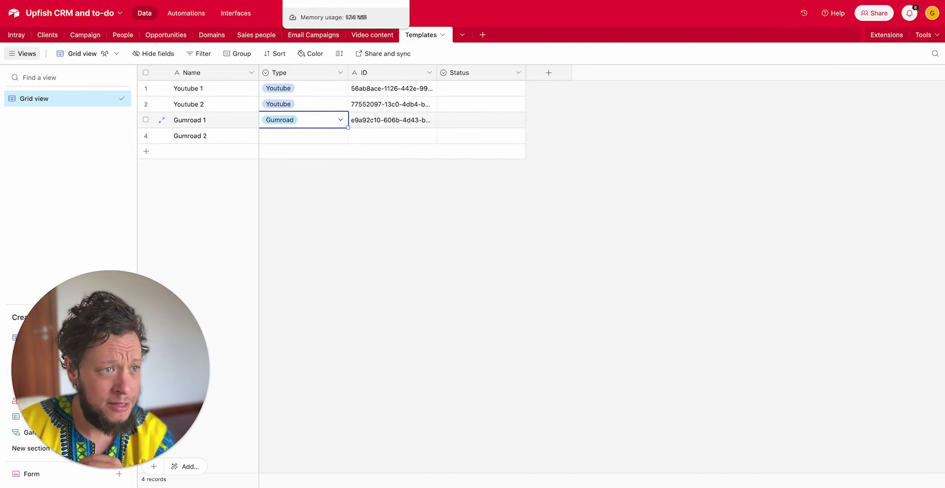
click(402, 1)
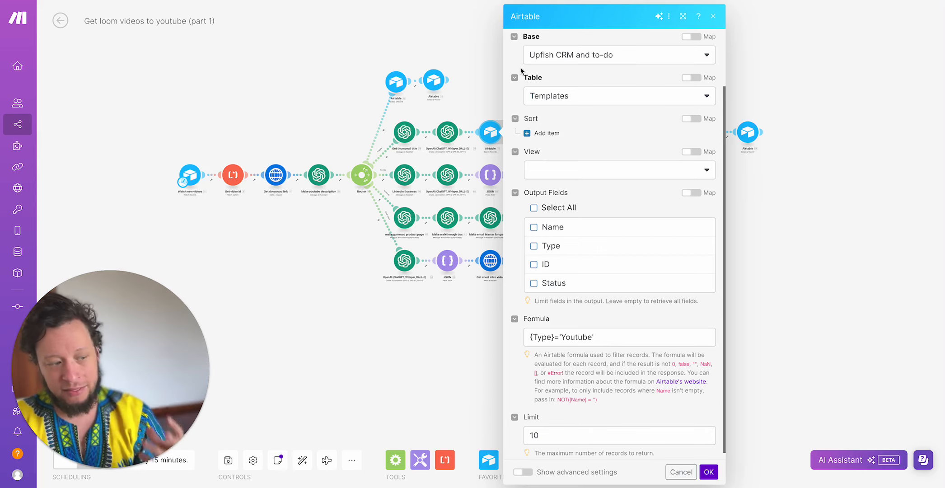
scroll(610, 350, down, 1)
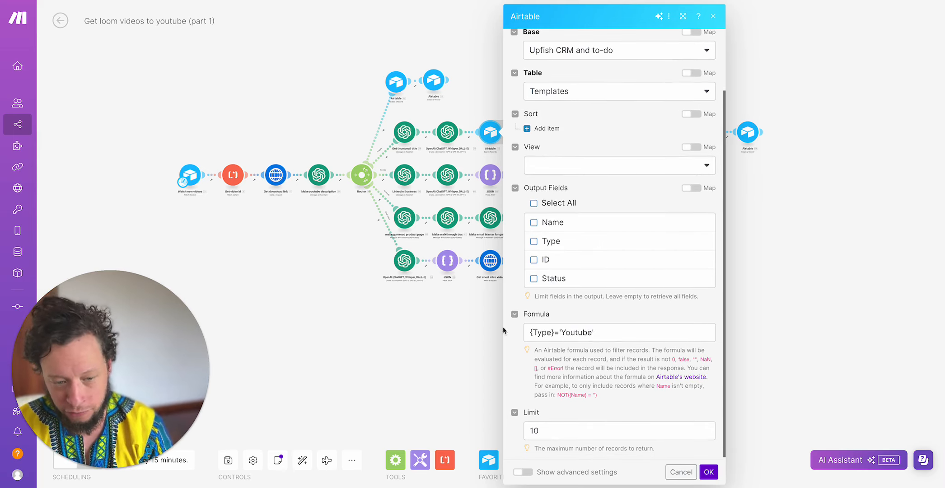
click(384, 399)
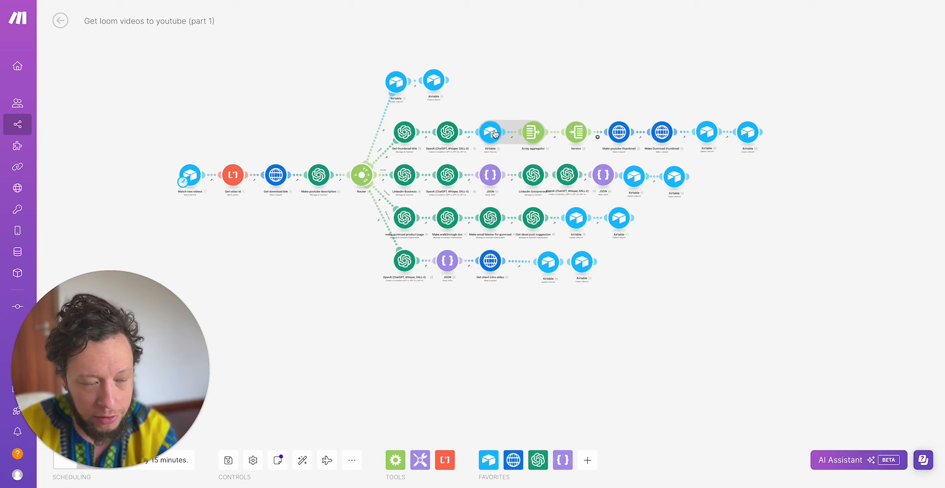
- Review the source module and aggregated fields of the Array aggregator, and close it without saving
click(534, 134)
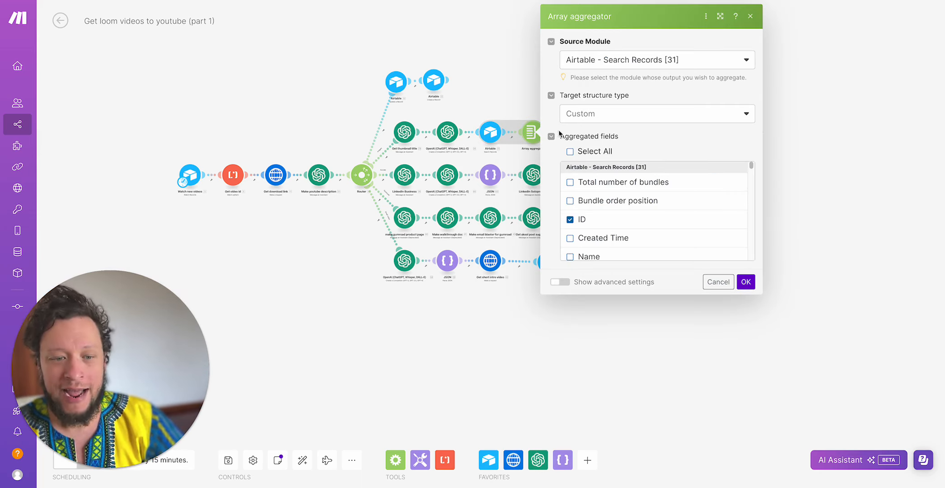
scroll(605, 177, down, 3)
scroll(606, 177, down, 2)
scroll(606, 177, up, 4)
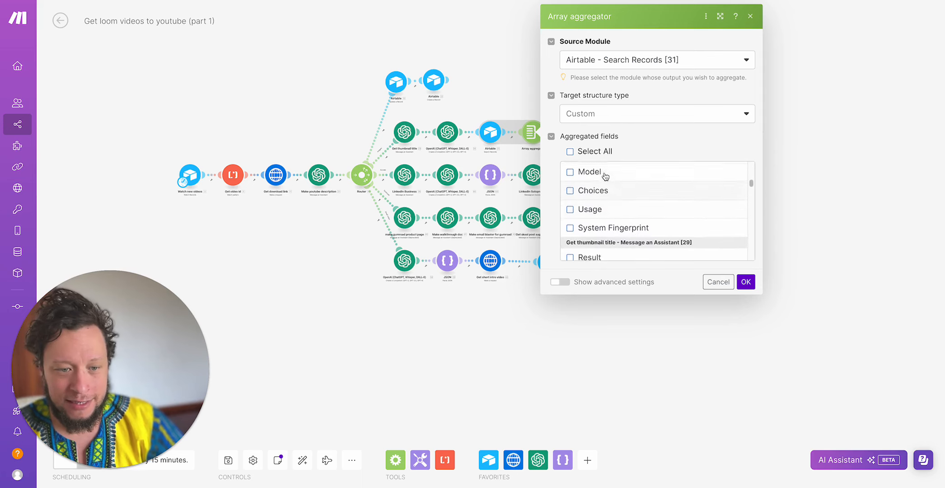
click(518, 104)
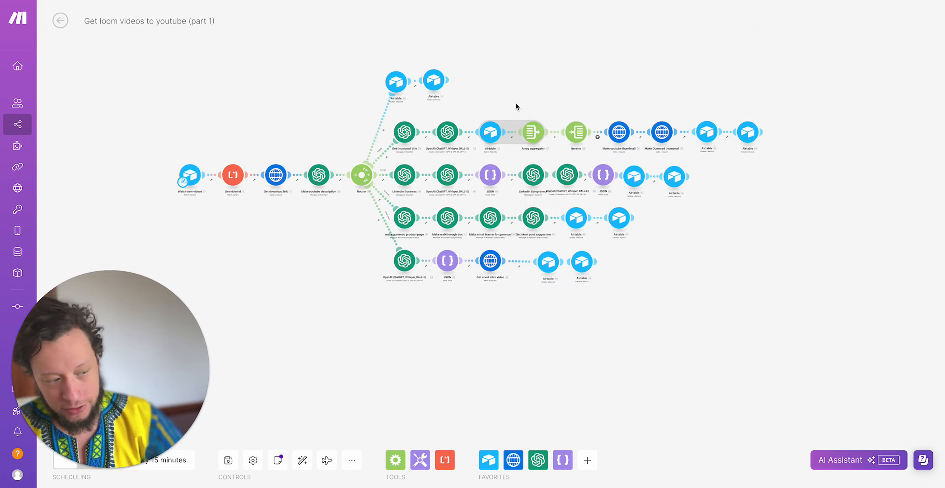
- Inspect the iterator's shuffle function on the array, check the Youtube 1 and Youtube 2 records in Airtable, and close the iterator in Make
click(577, 134)
mouse_move(624, 139)
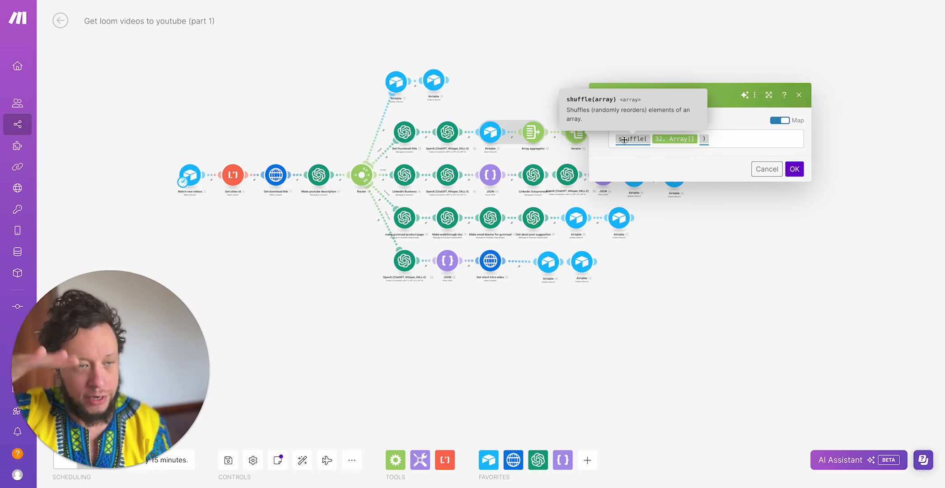
click(348, 1)
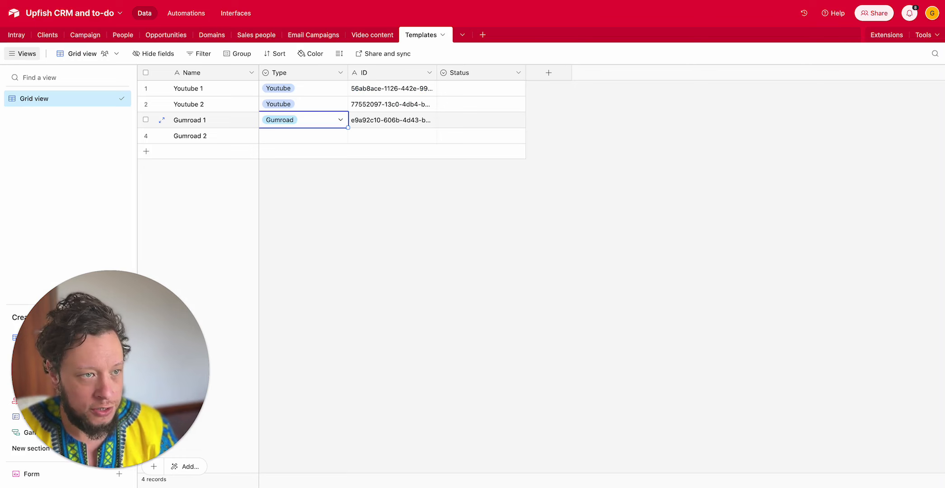
click(194, 88)
click(209, 103)
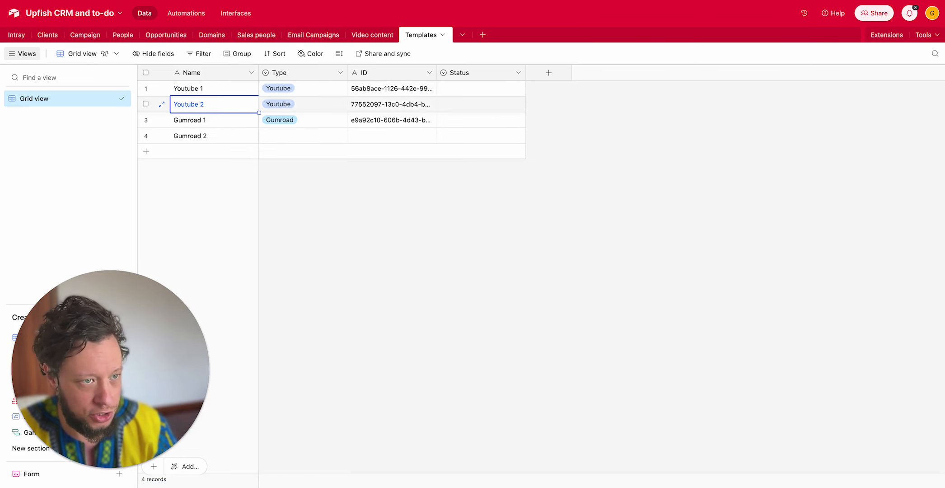
click(400, 1)
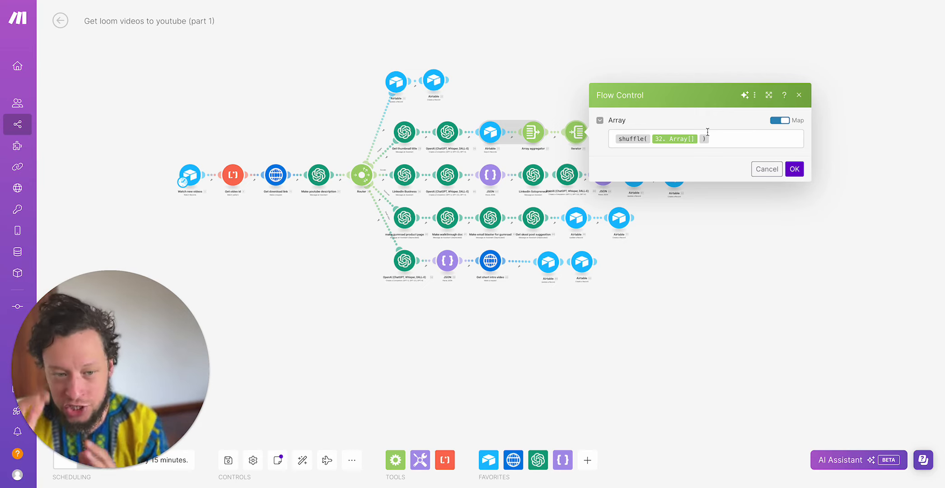
click(570, 88)
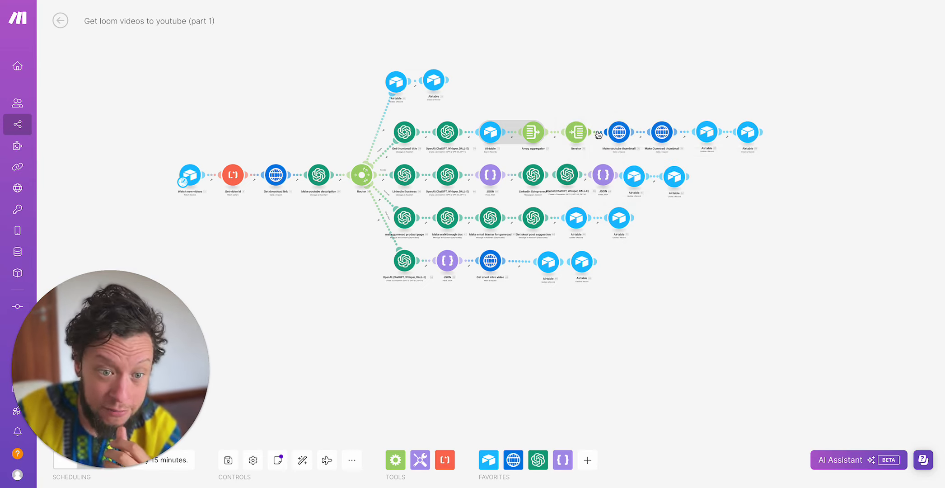
- Examine the Make youtube thumbnail HTTP request's URL and its template_id, Background and Text 1 mappings, and close the module
click(599, 135)
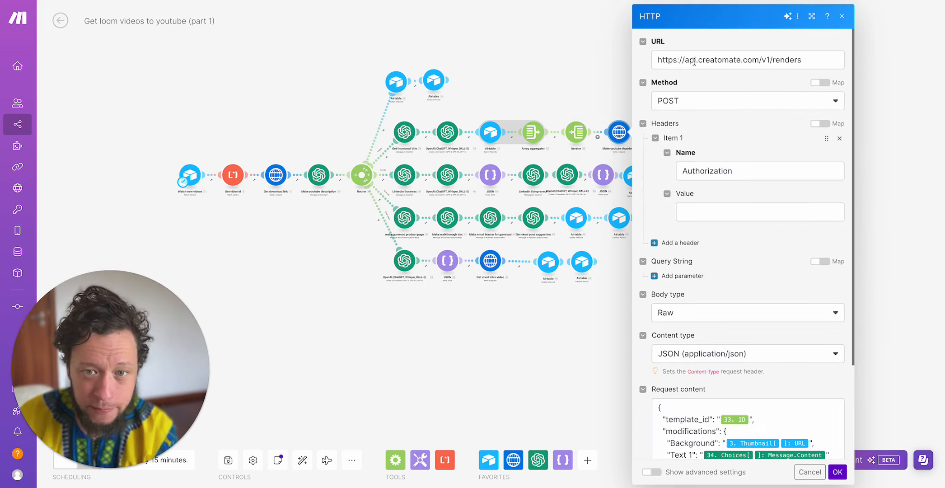
click(785, 60)
key(ctrl+a)
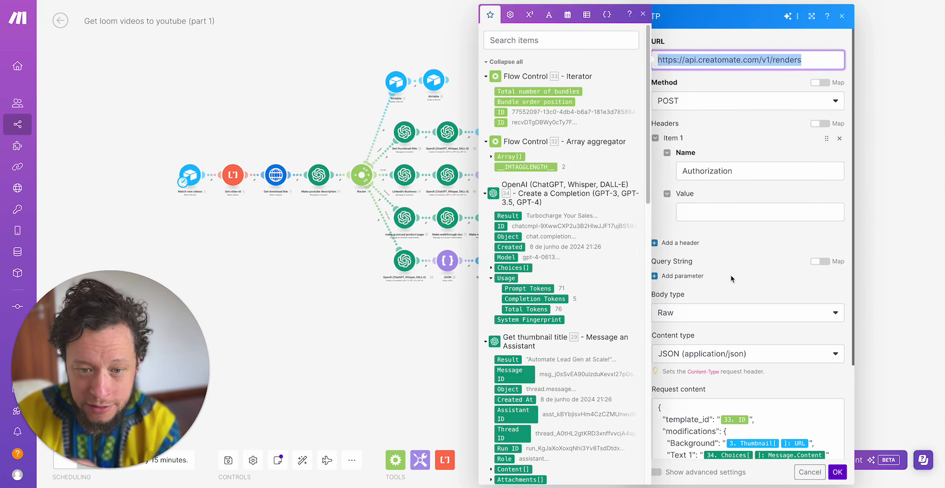
scroll(730, 275, down, 3)
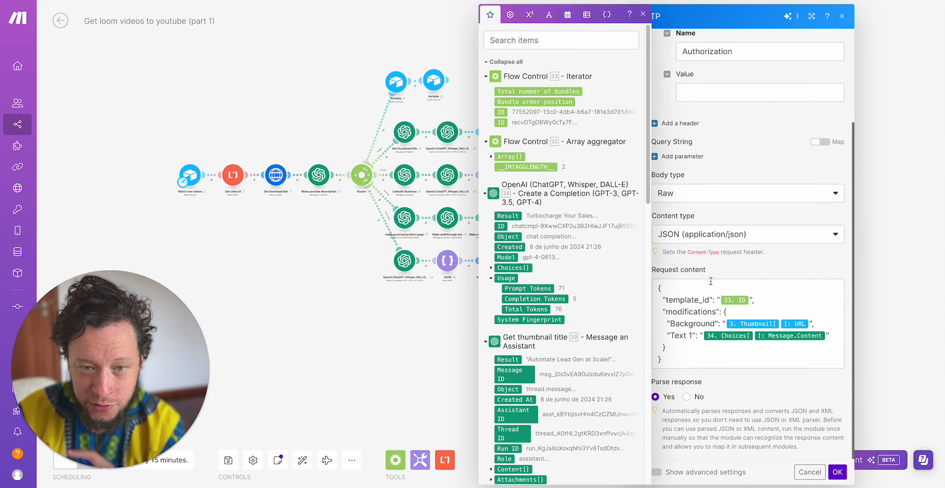
double_click(687, 299)
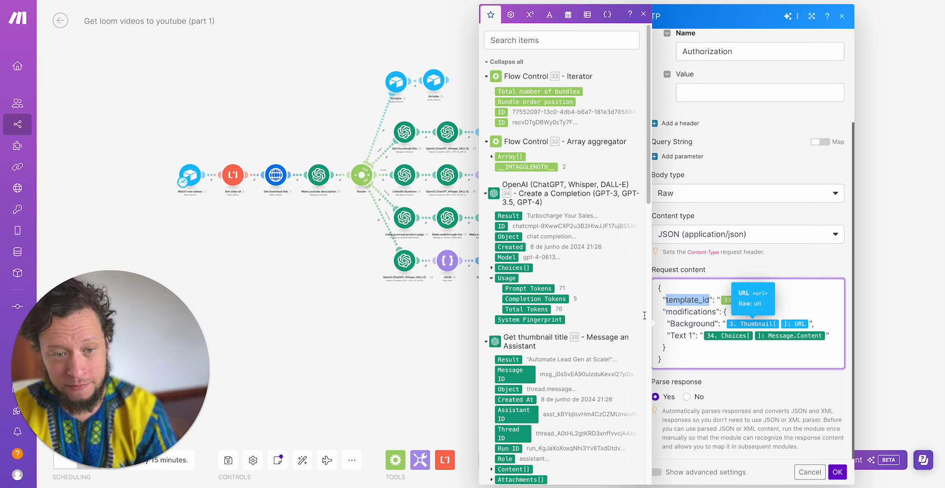
scroll(600, 315, down, 1)
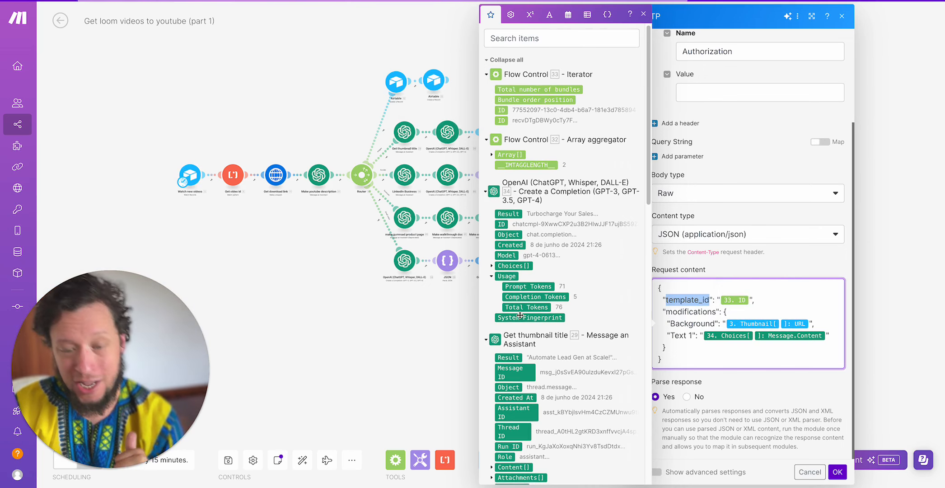
mouse_move(520, 315)
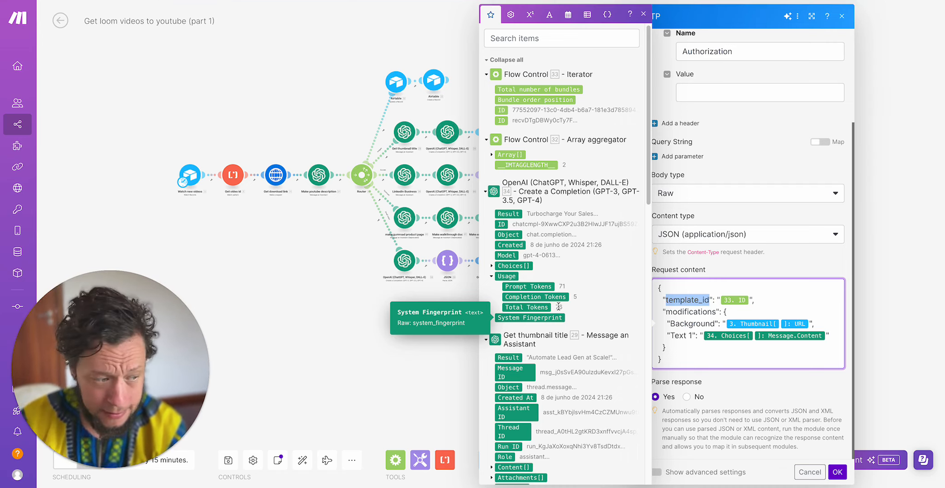
mouse_move(786, 322)
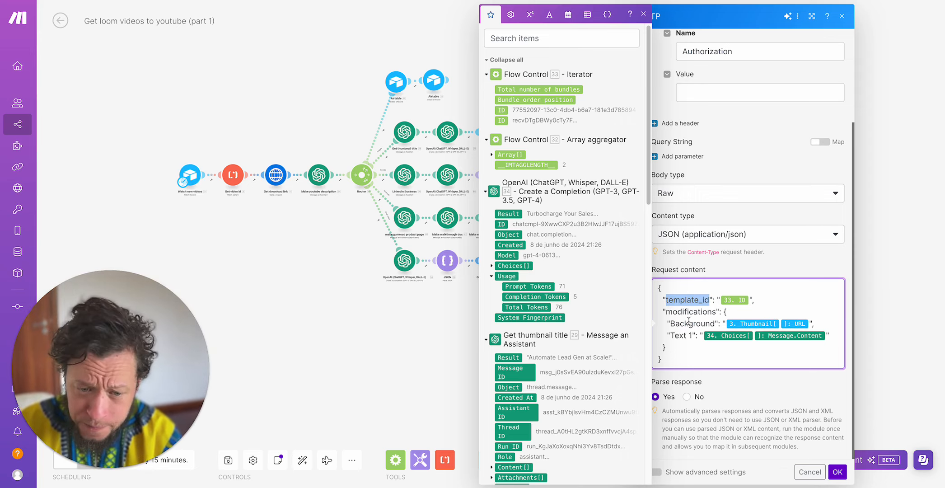
click(885, 289)
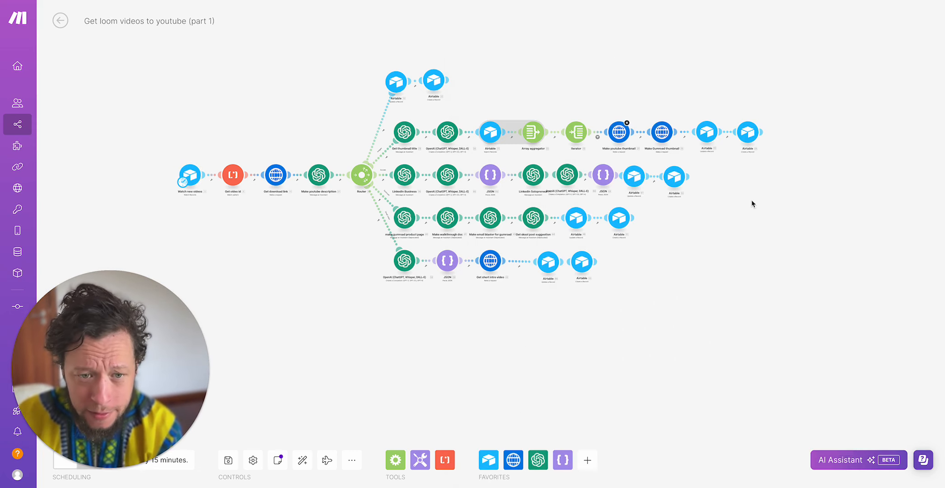
- Examine the template_id and modifications in the Make Gumroad thumbnail HTTP request, and close the module
click(661, 141)
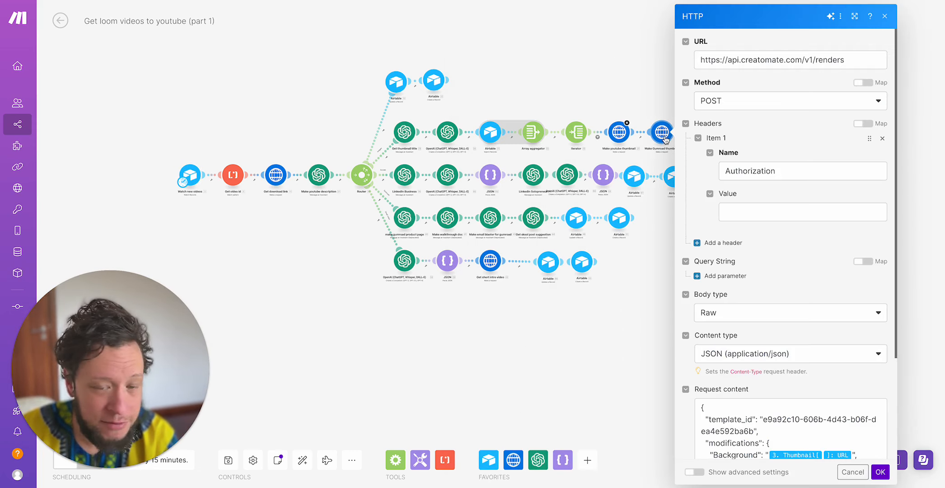
scroll(733, 177, down, 2)
scroll(764, 362, up, 1)
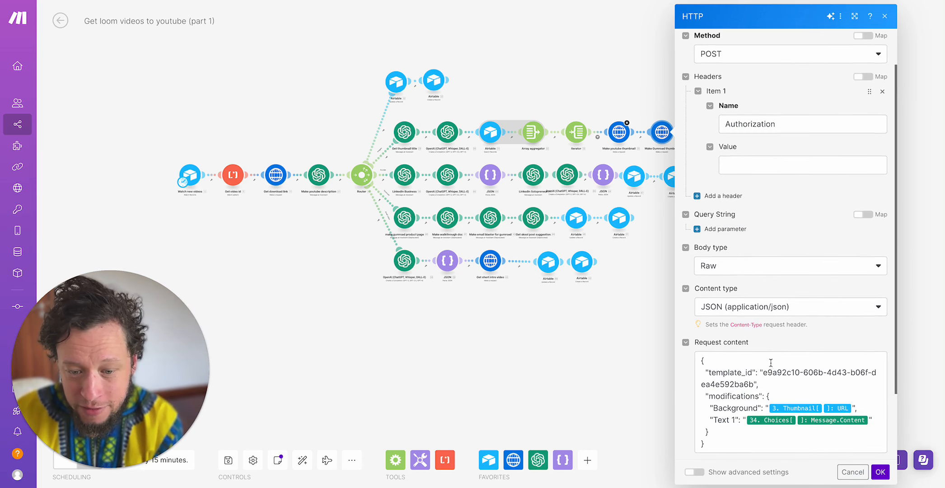
double_click(764, 372)
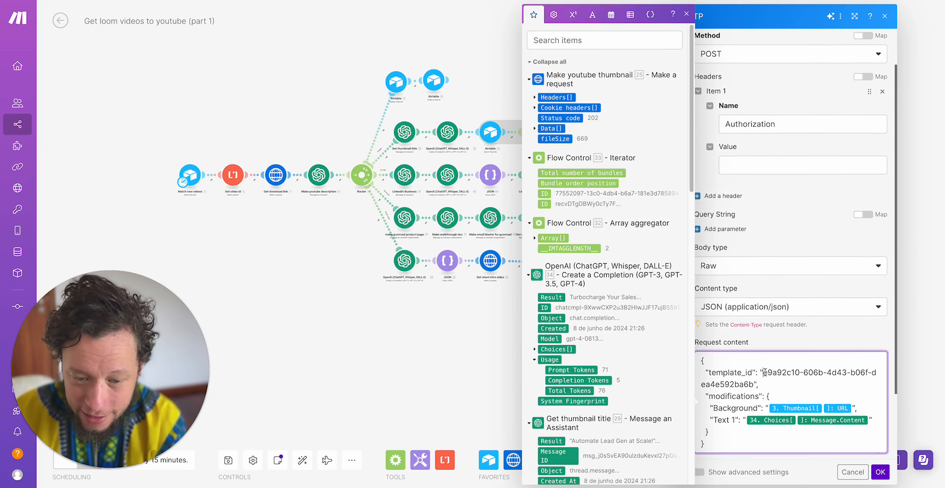
drag(765, 372, 753, 382)
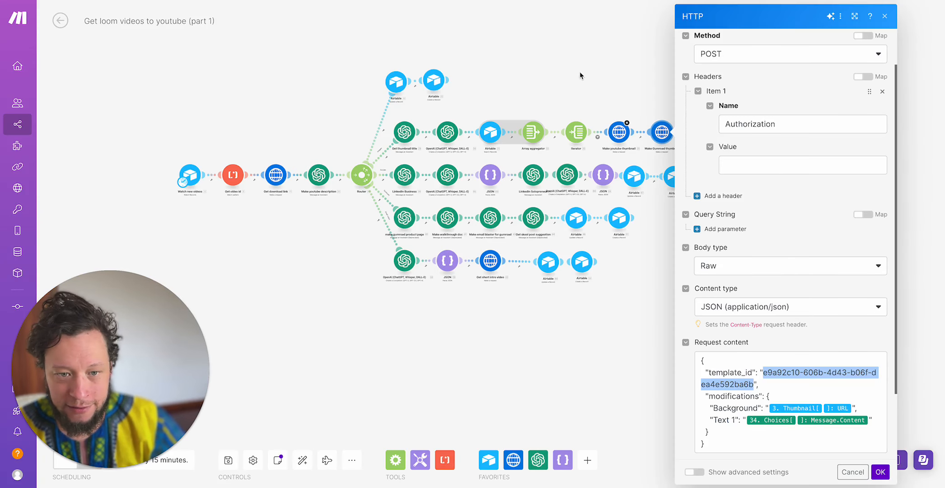
click(580, 72)
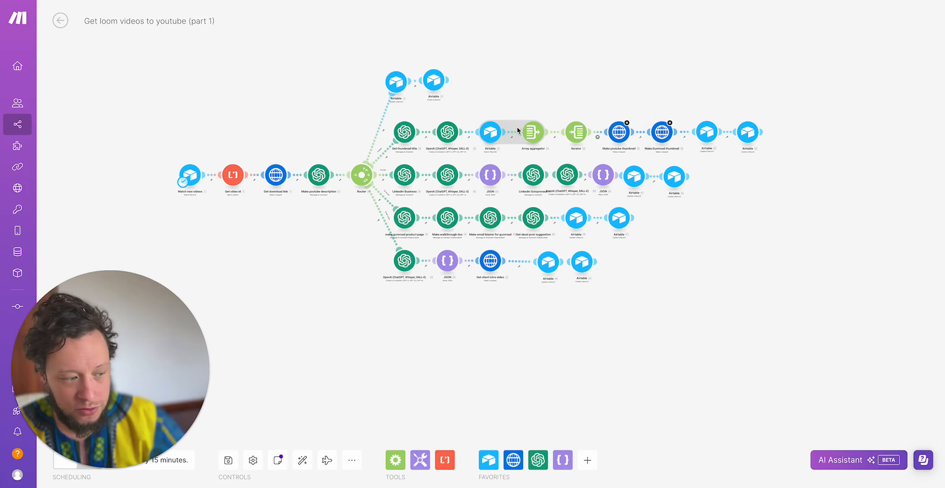
- Recheck the formula and limit of the Airtable template search module, and close it without saving
click(492, 132)
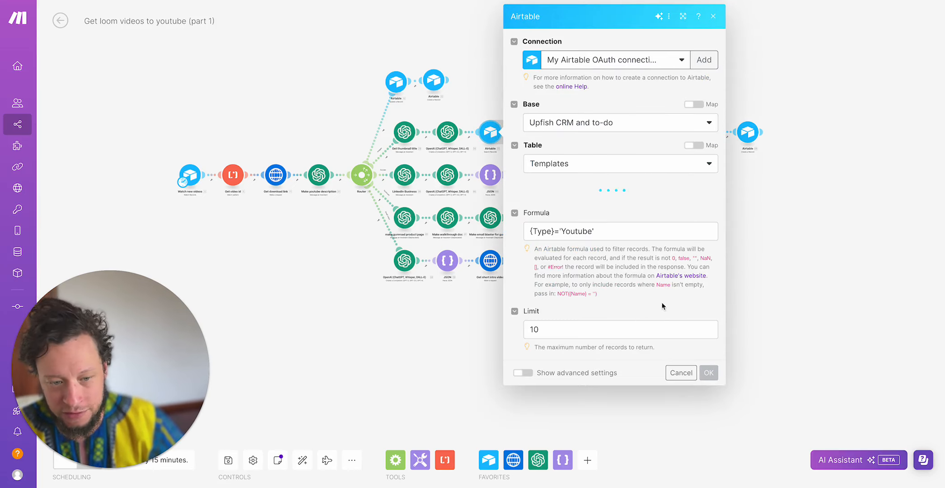
click(759, 238)
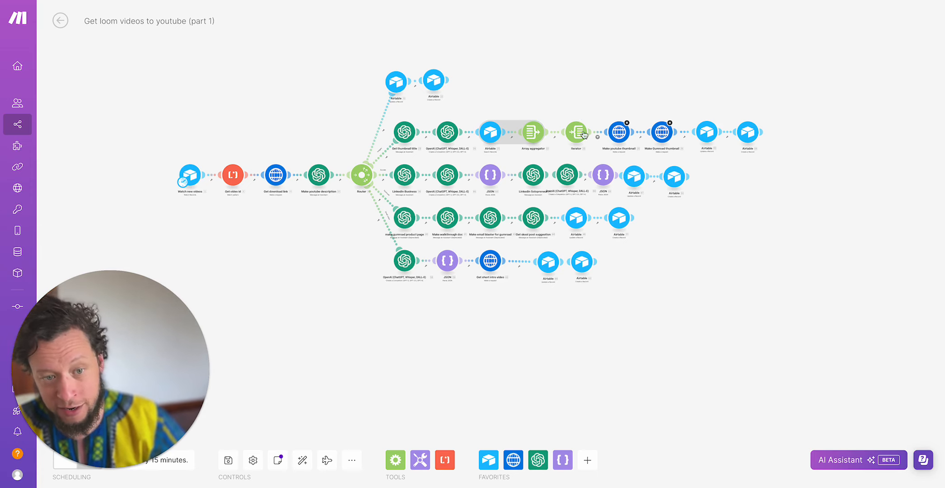
- Recheck the template_id in the Make Gumroad thumbnail request, and inspect the YT and Gumroad thumbnail URL mappings in the following Airtable module
click(662, 132)
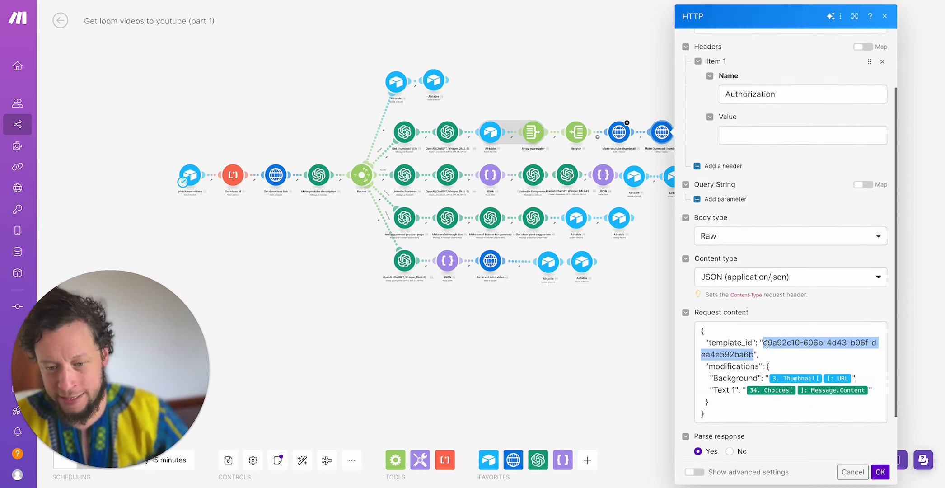
click(657, 338)
click(704, 135)
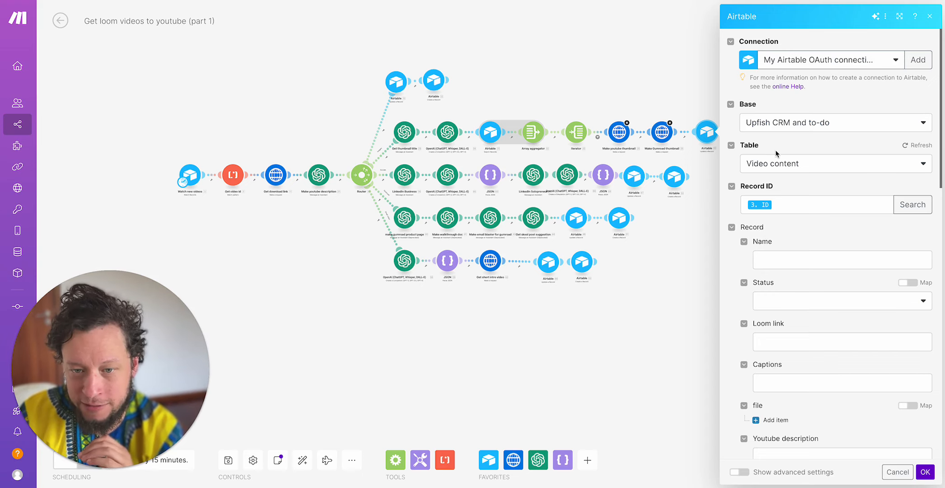
scroll(777, 152, down, 1)
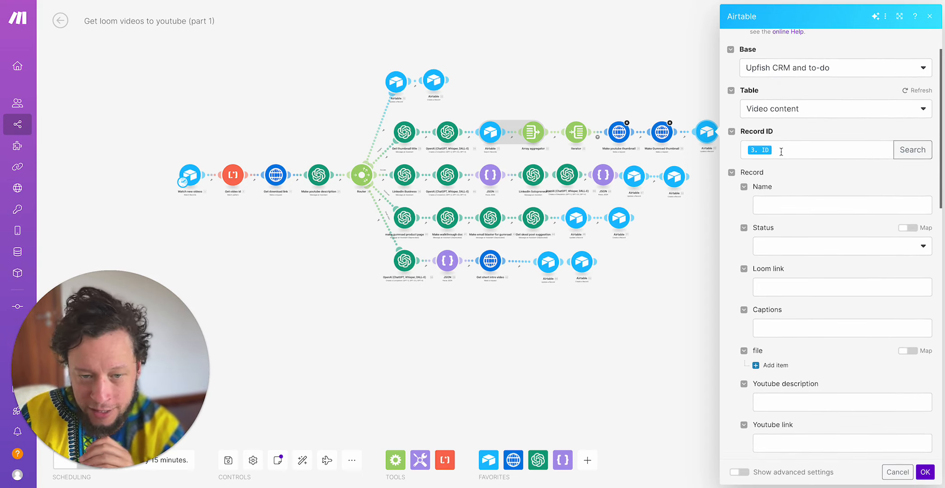
scroll(809, 239, down, 9)
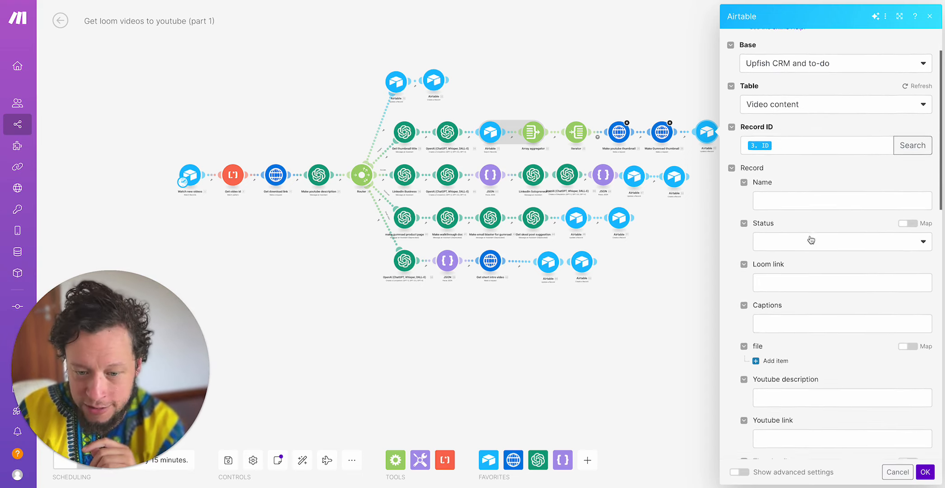
scroll(810, 238, up, 3)
click(843, 180)
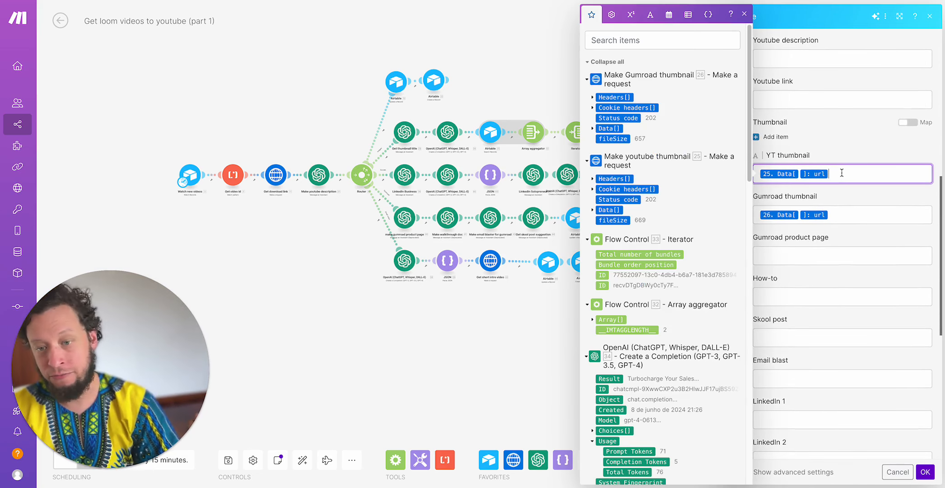
click(838, 213)
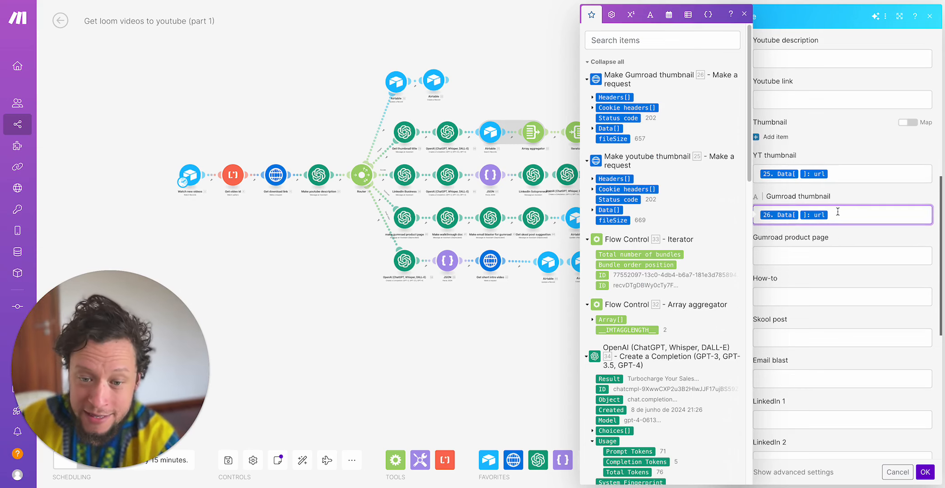
click(593, 129)
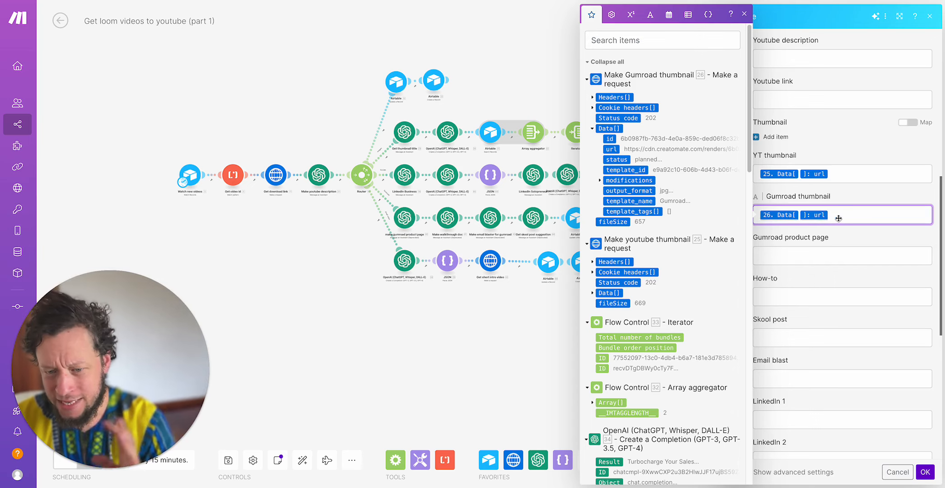
click(520, 372)
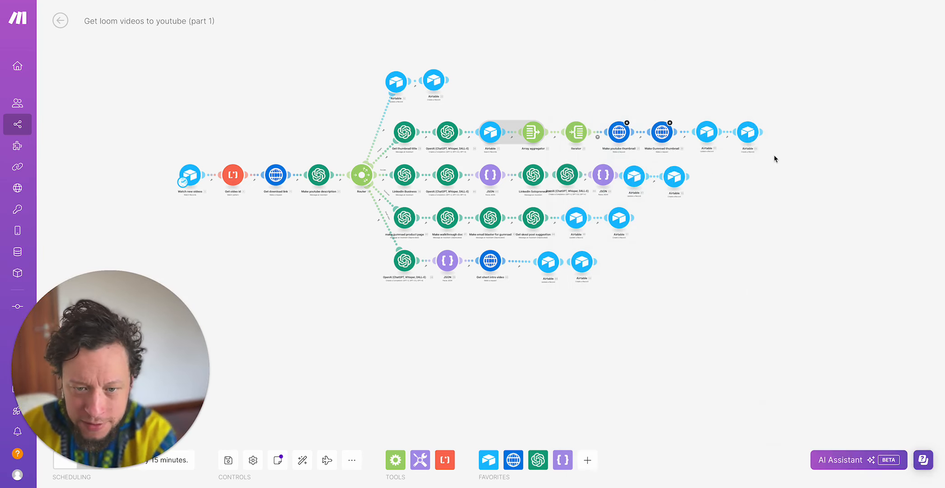
- Inspect the Approve thumbnails task created by the branch's last Airtable module, and browse the task records in Airtable's Intray table
click(750, 141)
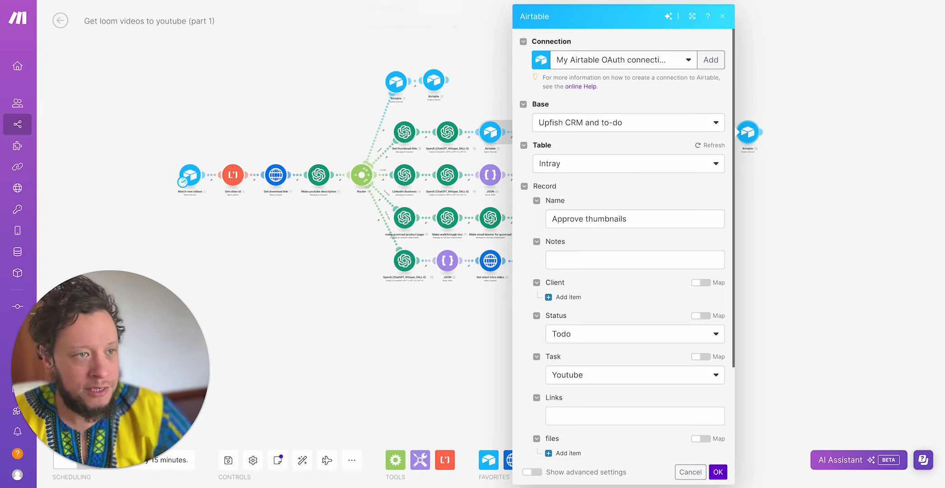
click(372, 1)
click(19, 35)
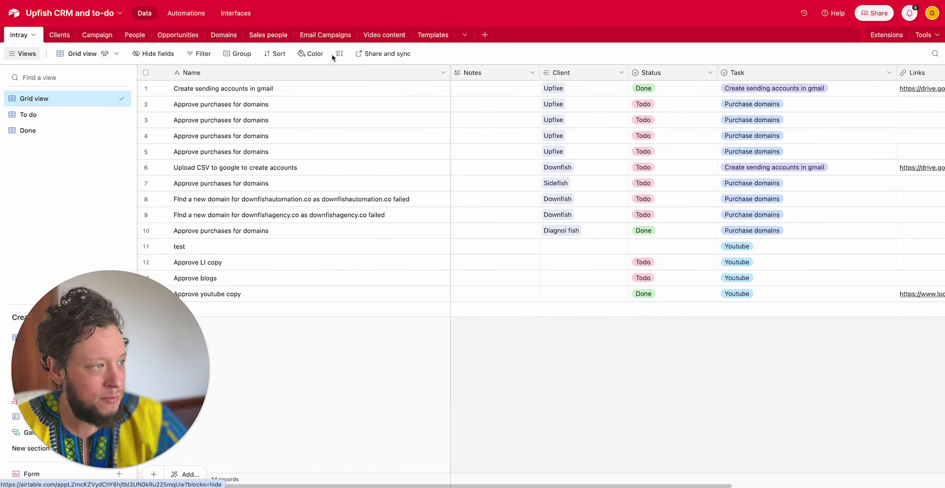
click(284, 237)
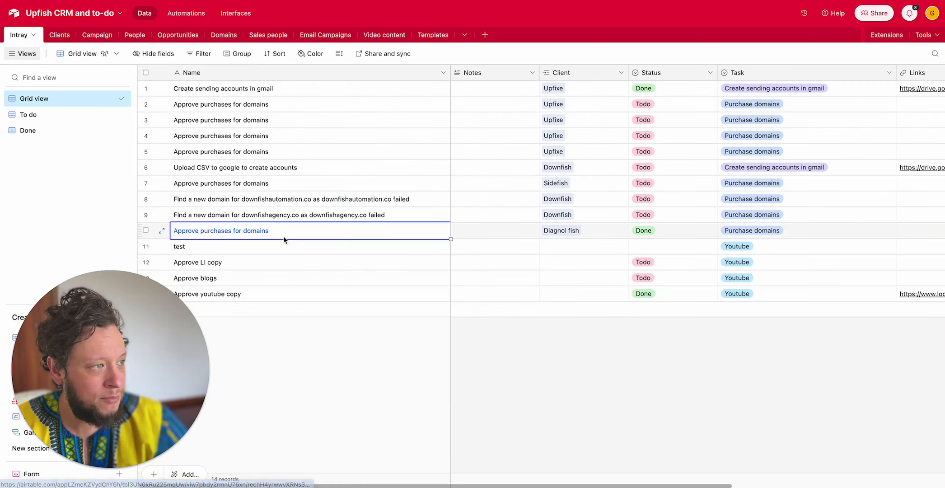
click(308, 279)
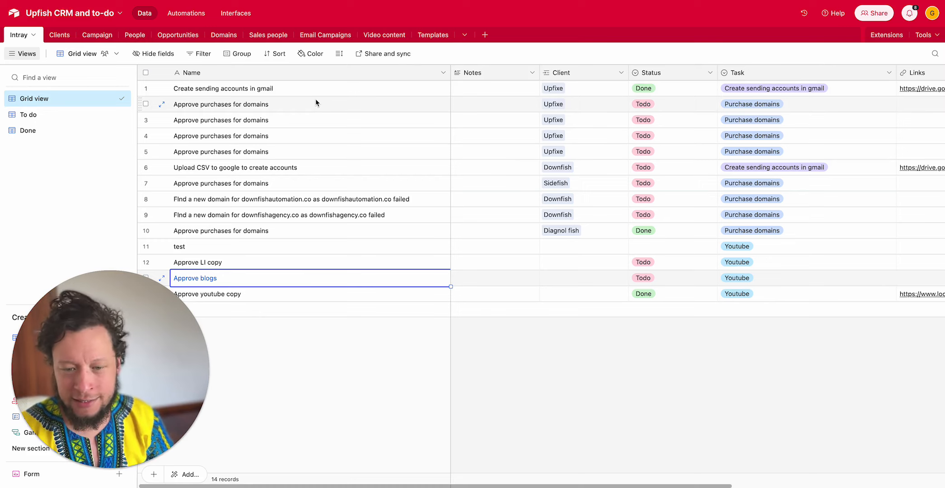
click(435, 260)
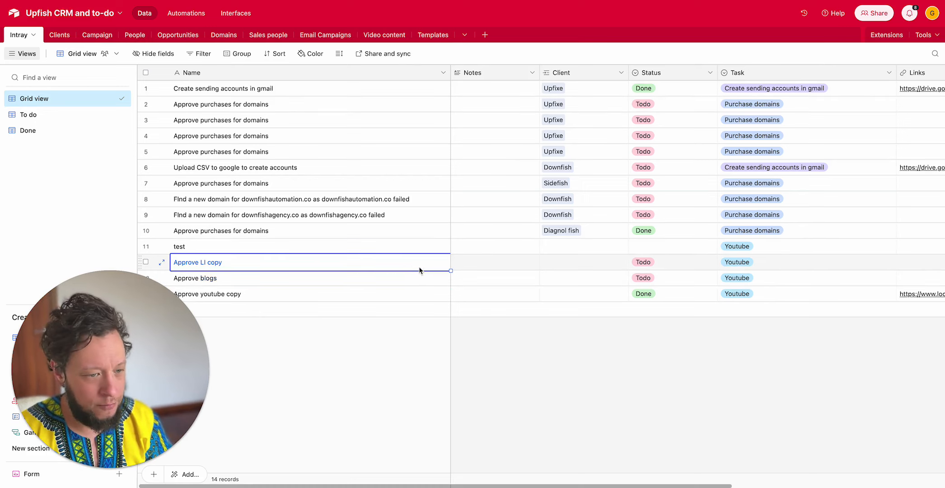
click(402, 241)
click(392, 262)
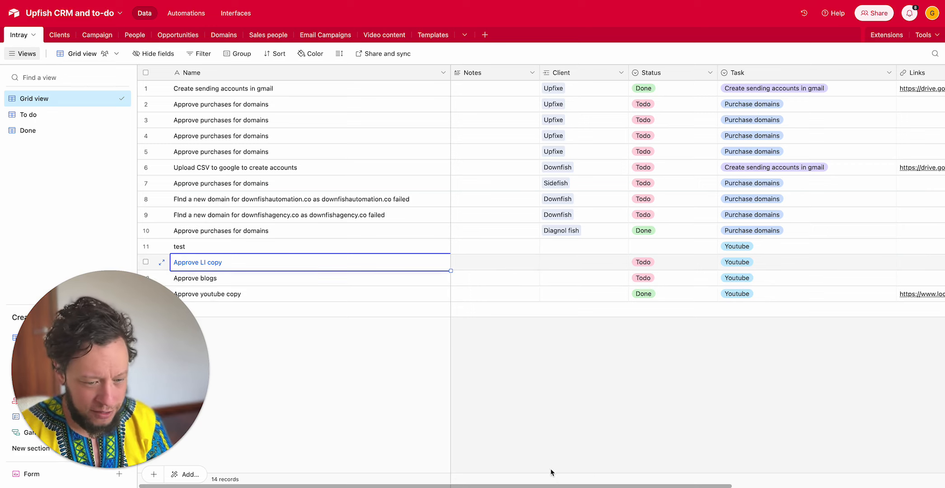
scroll(551, 472, right, 3)
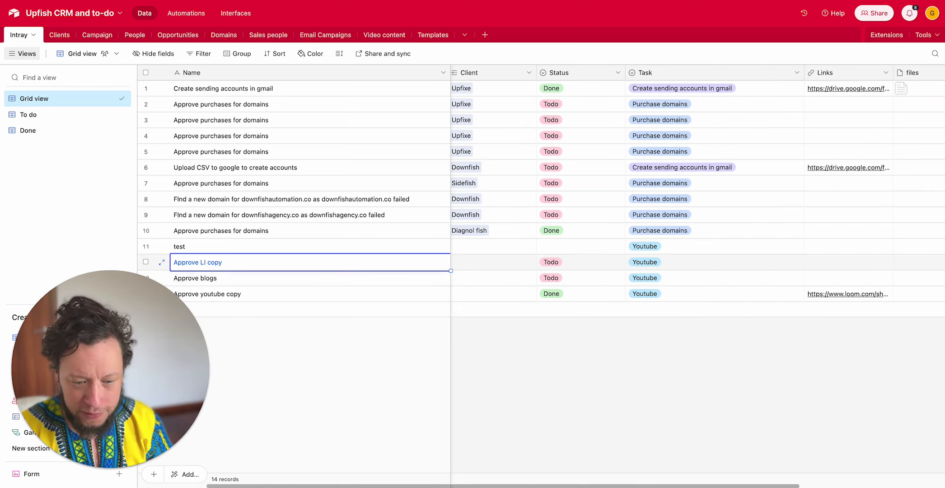
click(754, 486)
drag(788, 487, 601, 485)
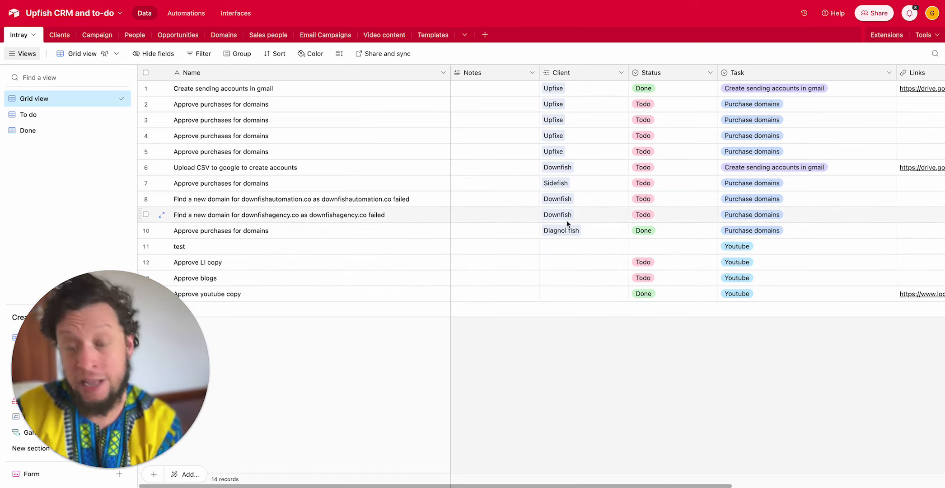
- Review the Client column of the Intray table, comparing the domain purchase tasks with the Youtube tasks
click(585, 102)
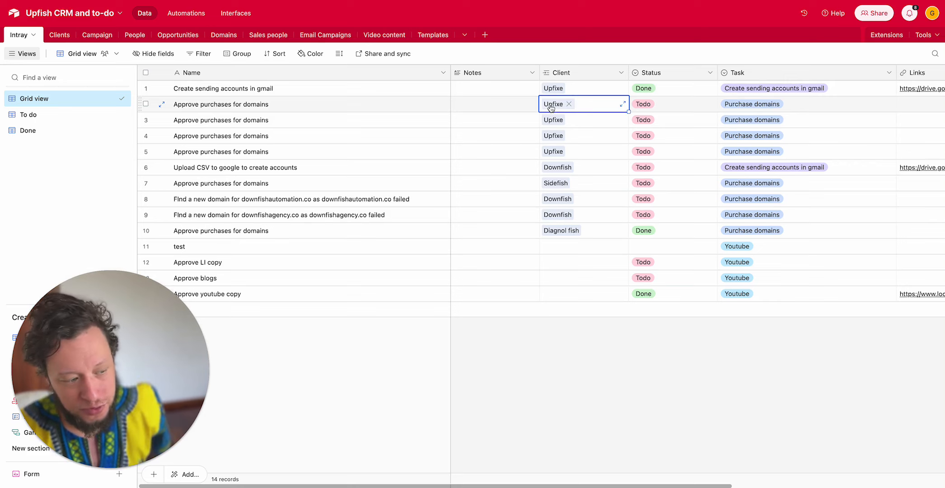
click(569, 261)
click(570, 274)
click(568, 290)
click(563, 244)
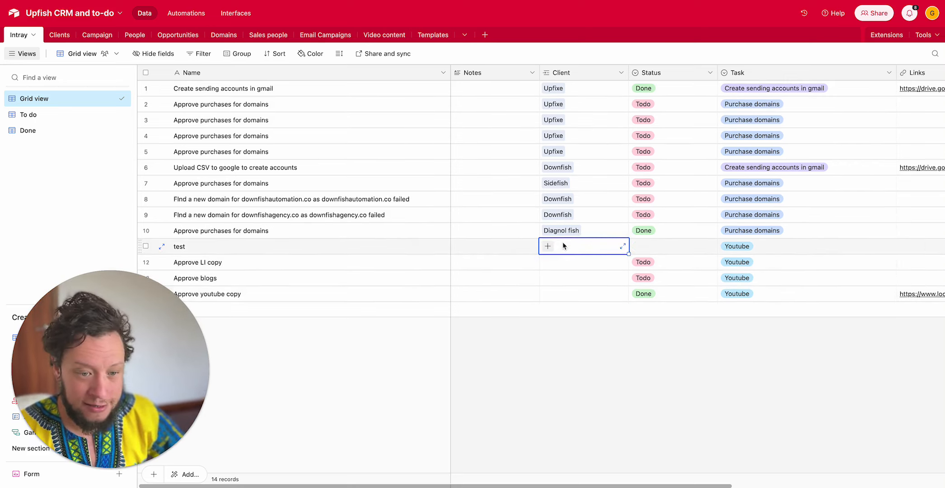
click(564, 268)
click(566, 280)
click(566, 296)
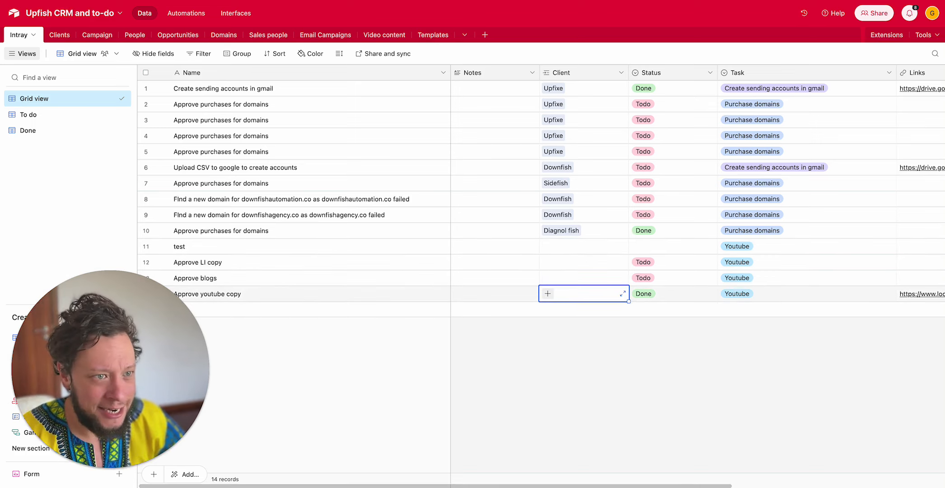
- Switch back to Make, review the remaining fields of the Approve thumbnails record module, and close it
click(373, 1)
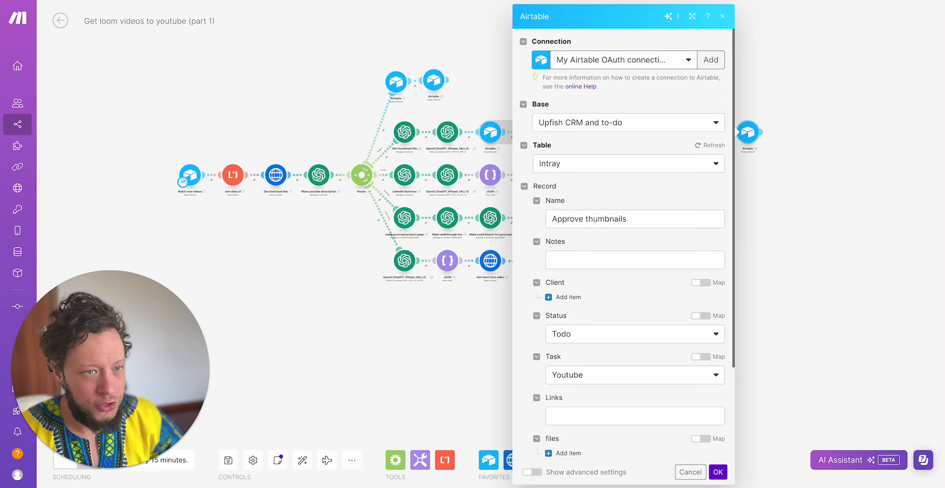
scroll(636, 360, down, 3)
scroll(628, 341, up, 2)
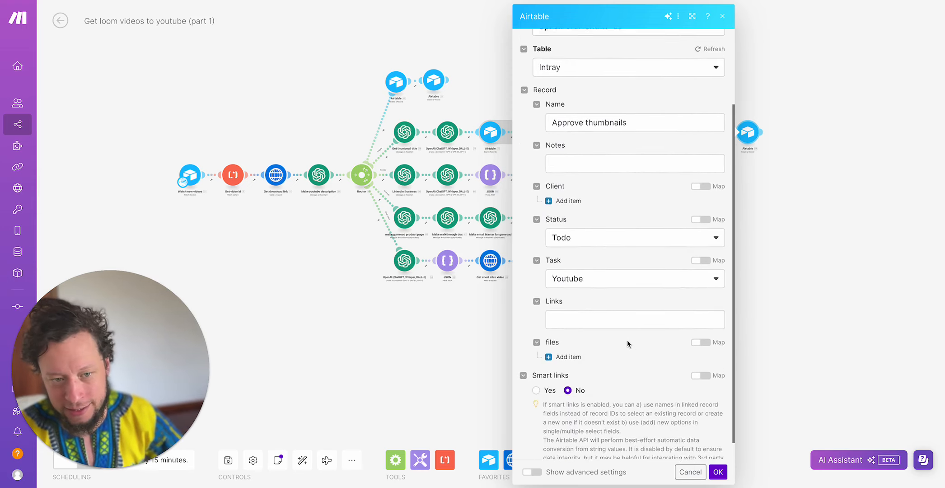
click(859, 215)
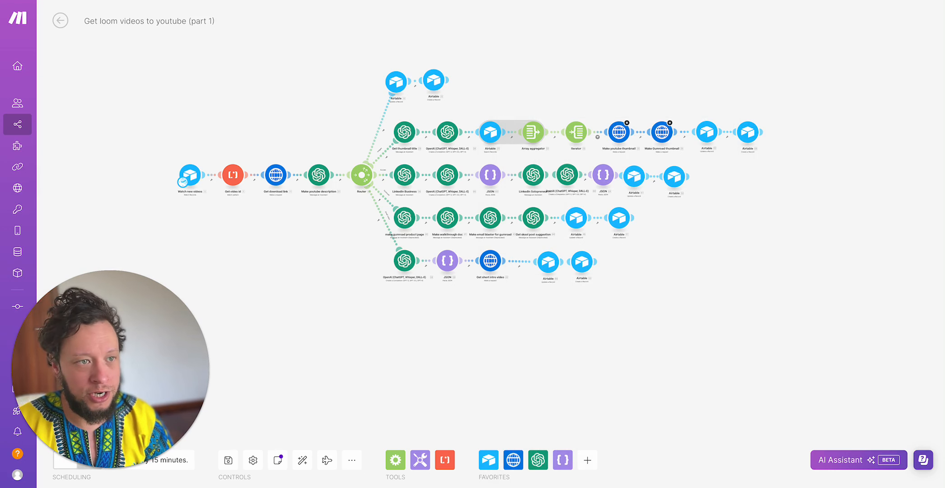
- Expand the Marketing Automation Strategies record in Airtable's Video content table, and open its YT thumbnail link
click(323, 0)
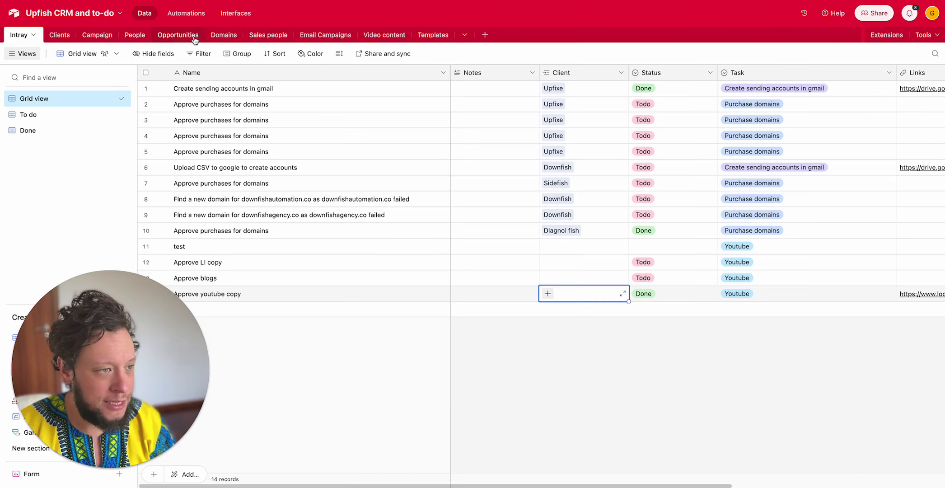
click(384, 35)
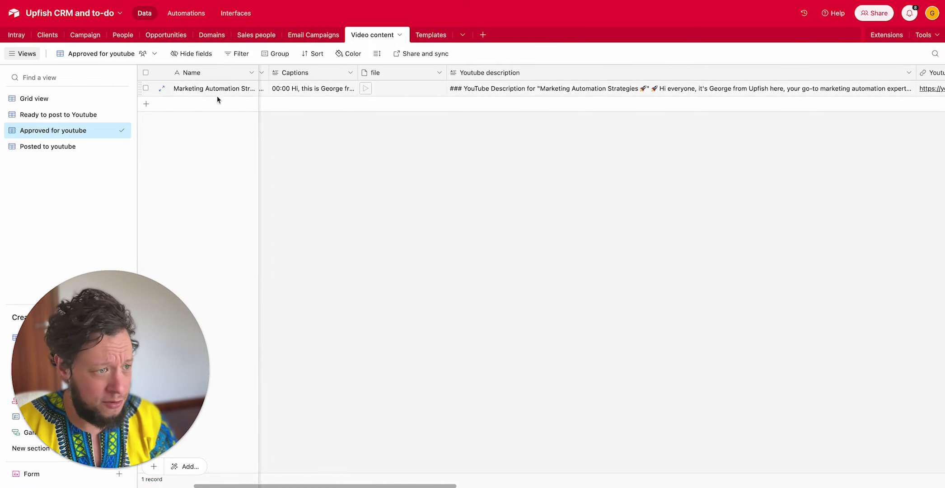
click(163, 89)
scroll(291, 248, down, 20)
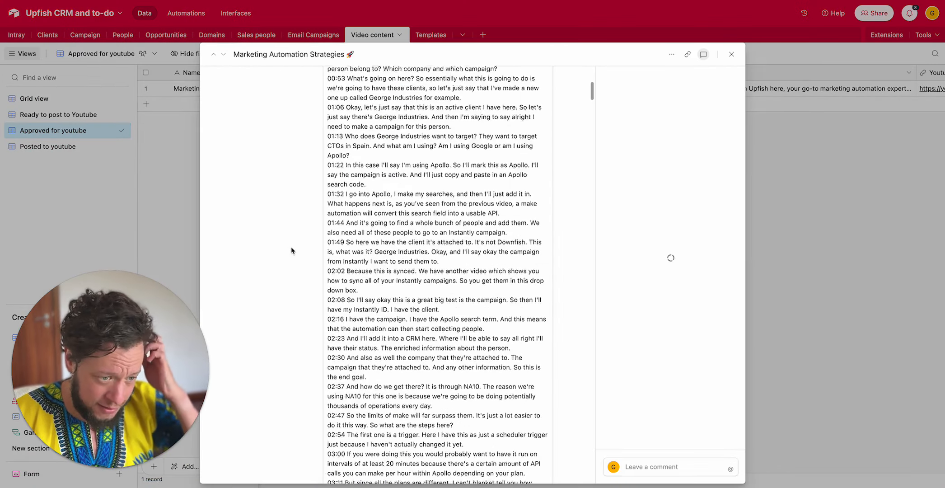
scroll(291, 250, down, 15)
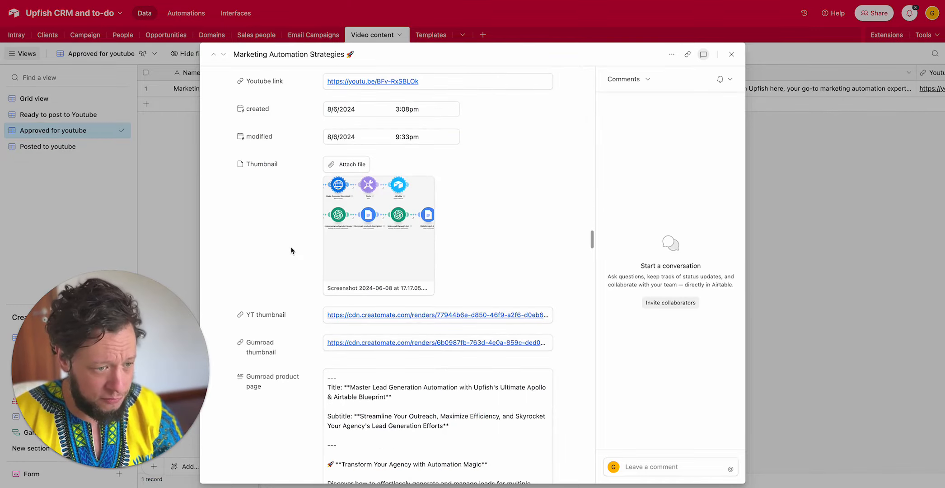
scroll(291, 250, down, 5)
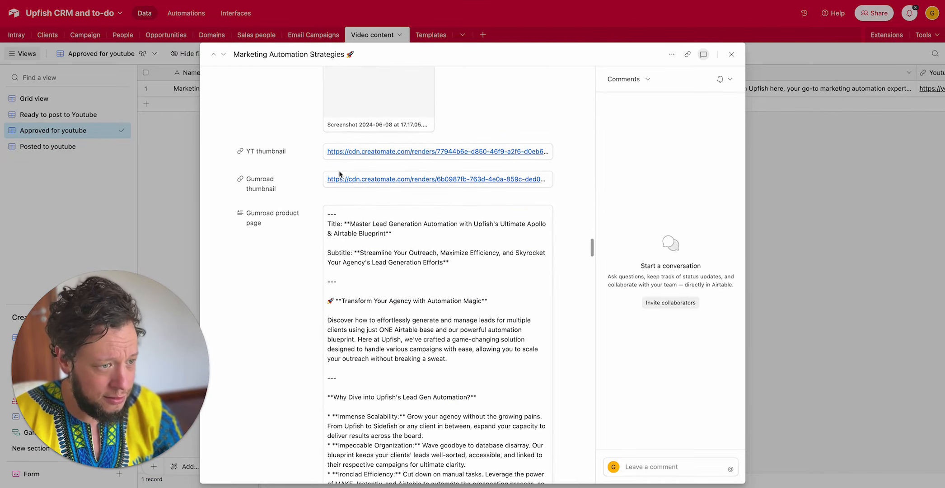
click(369, 153)
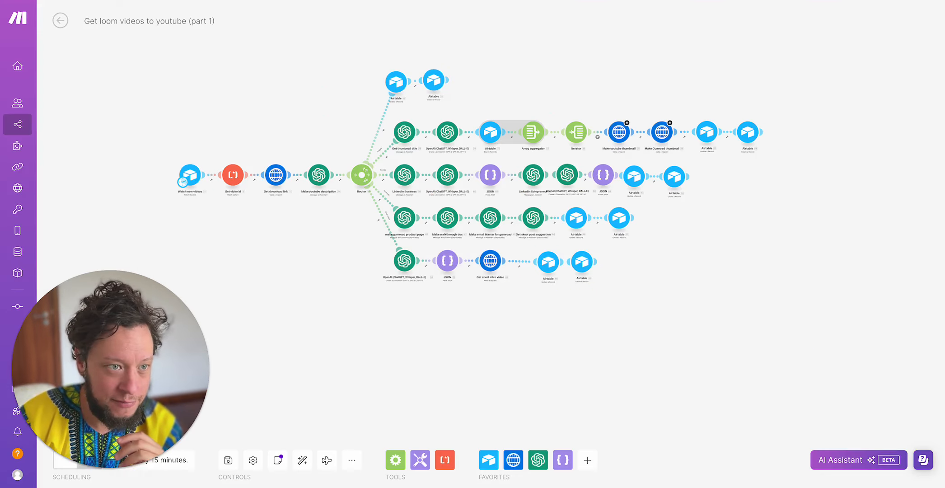
- Open the LinkedIn Business OpenAI module in Make, and examine its assistant, role and message prompt
scroll(691, 149, up, 2)
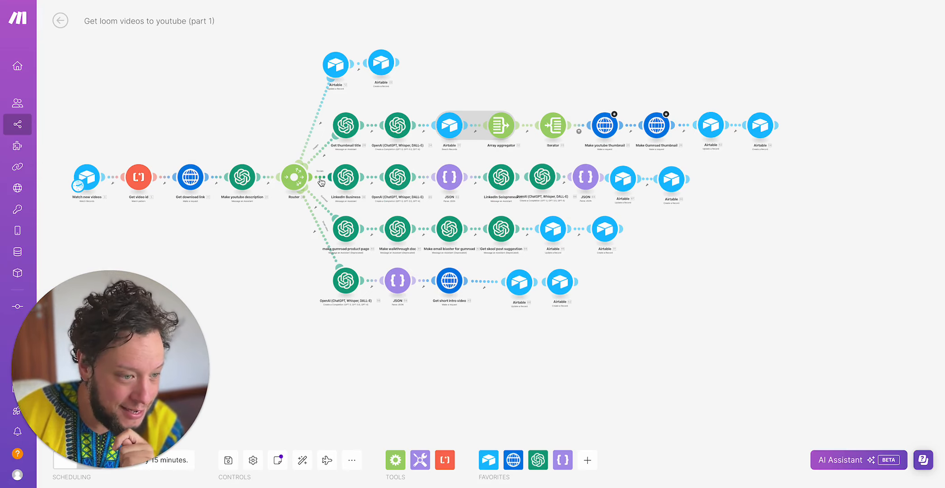
click(346, 177)
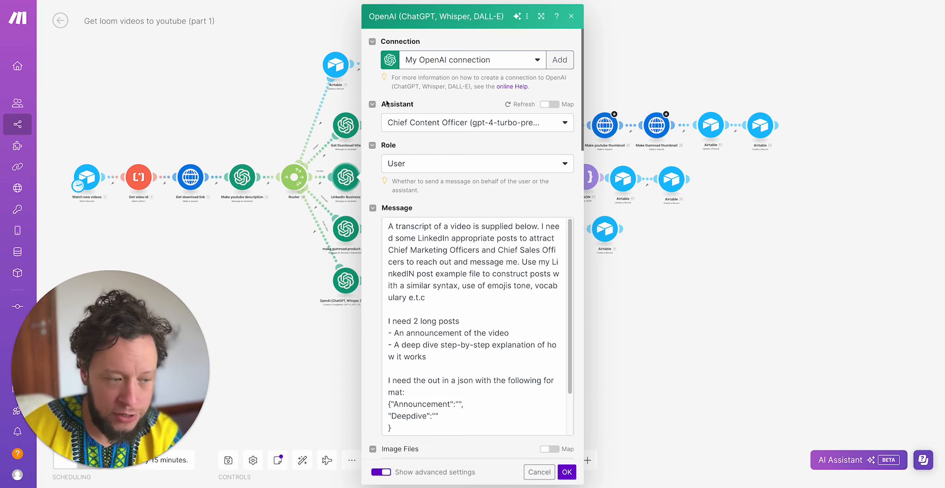
triple_click(473, 233)
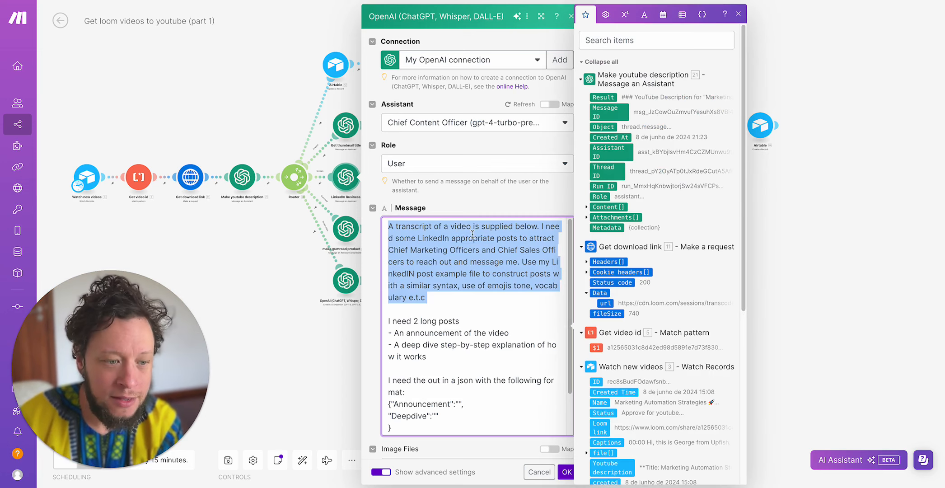
click(393, 237)
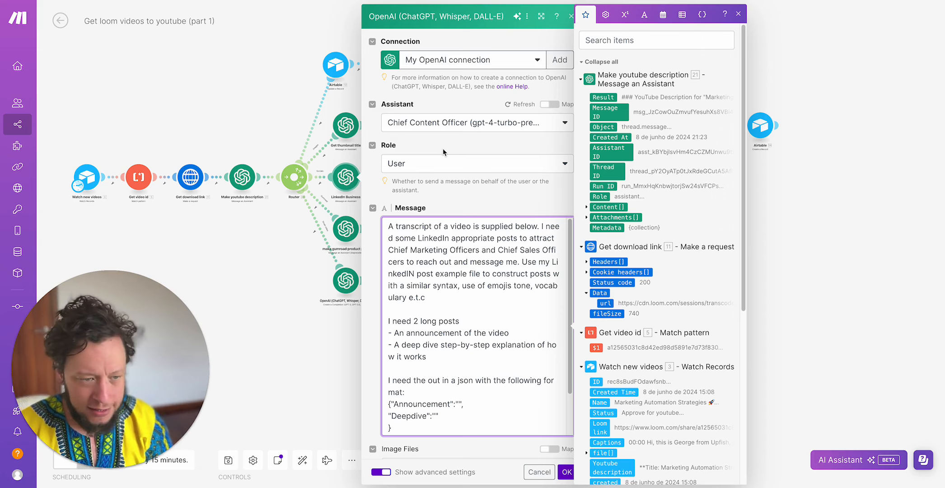
- Review the LinkedIn prompt's opening paragraph, covering the target Marketing and Sales Officers, the outreach aim and the post example file
triple_click(424, 240)
double_click(424, 240)
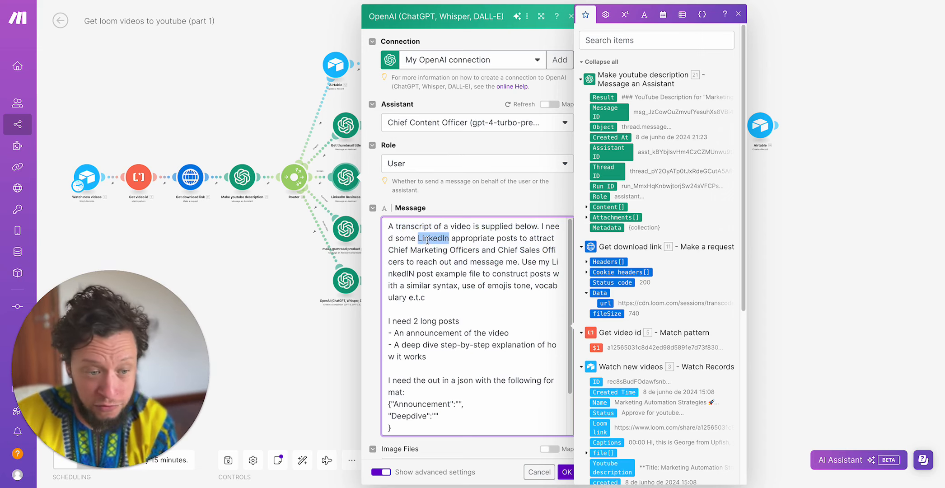
triple_click(421, 248)
double_click(418, 251)
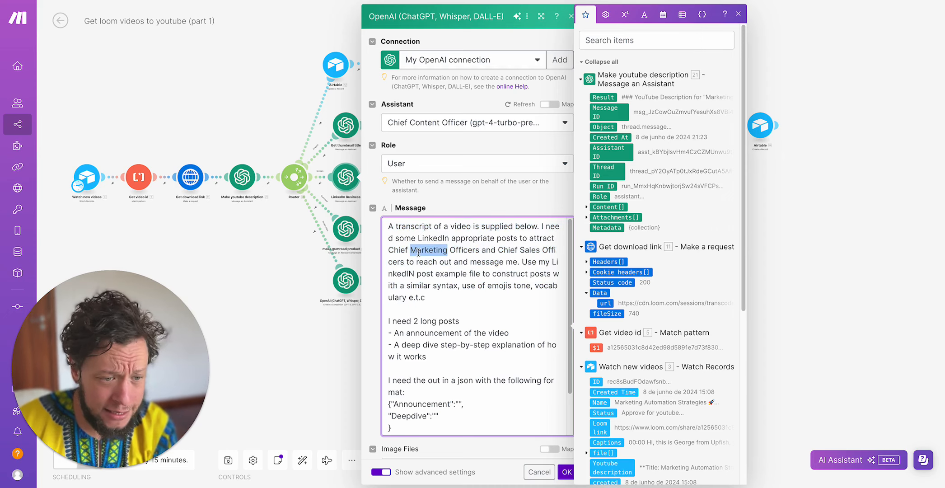
click(511, 242)
drag(416, 250, 500, 250)
click(439, 263)
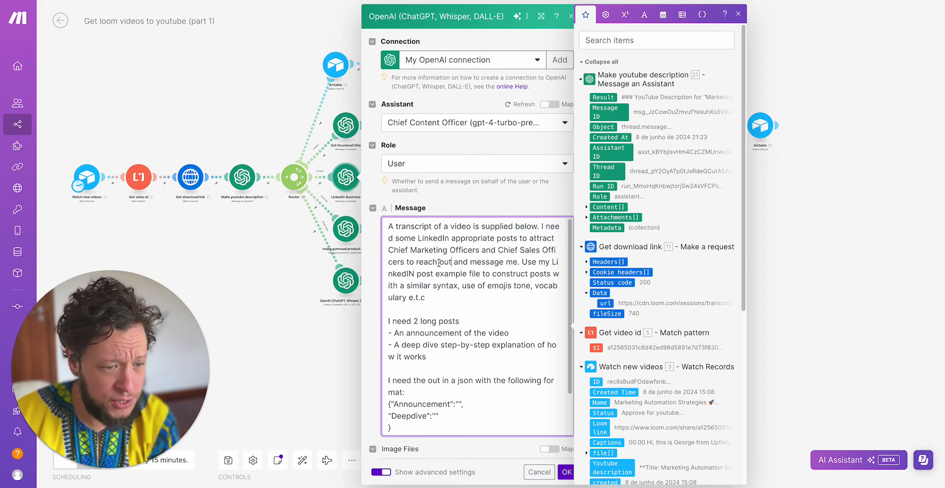
drag(416, 263, 468, 264)
click(459, 274)
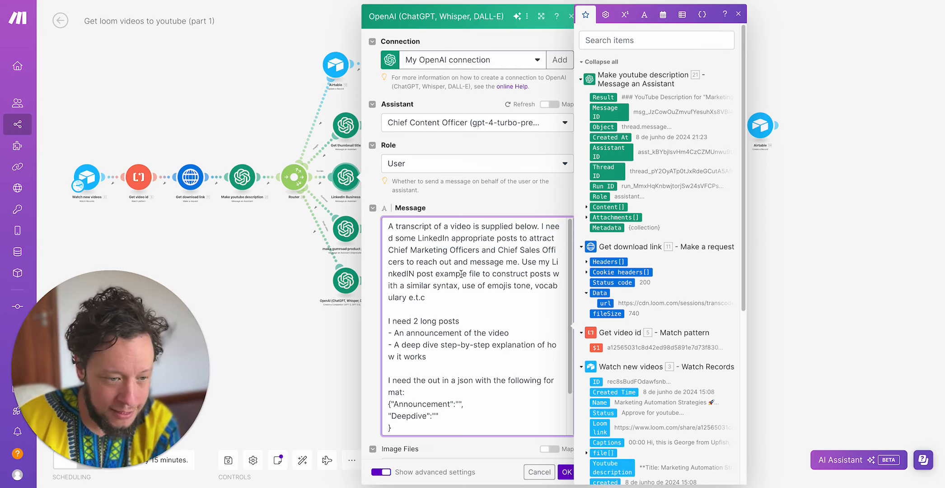
drag(456, 274, 486, 274)
click(487, 276)
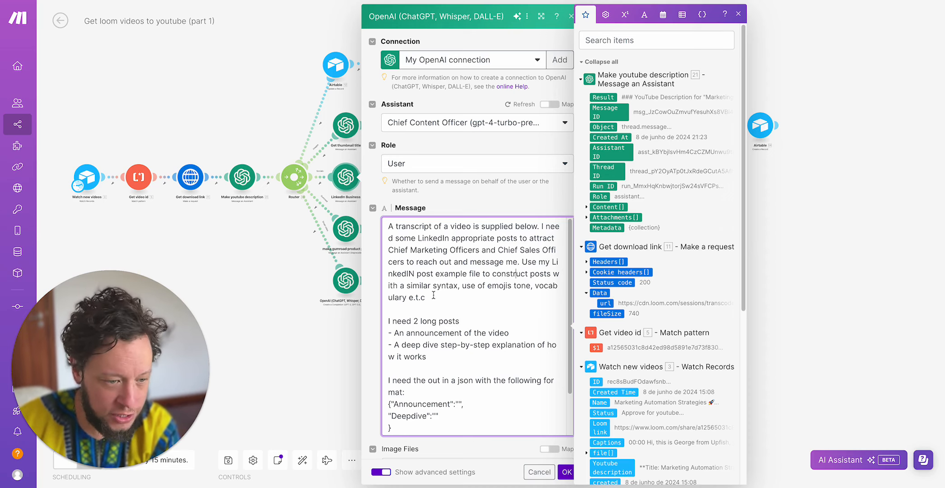
- Examine the prompt's request for two long posts, the video announcement and the step-by-step deep dive
scroll(429, 295, down, 1)
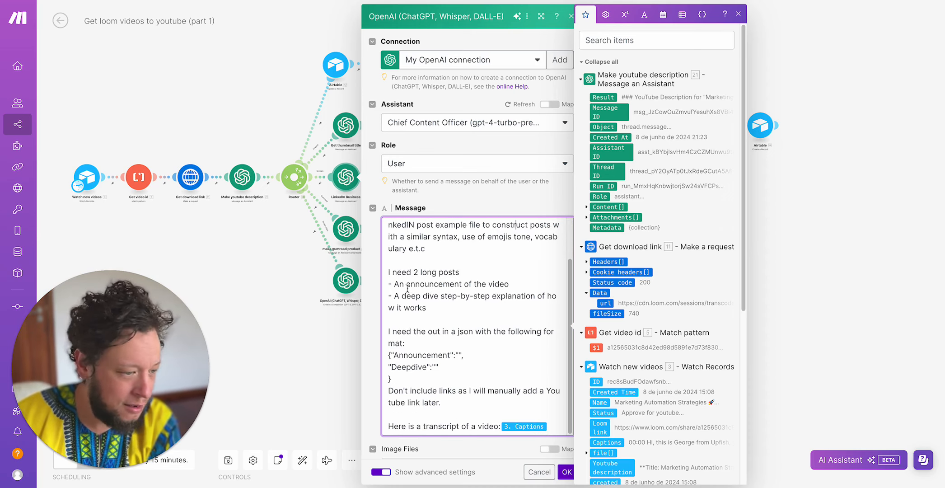
drag(438, 305, 392, 291)
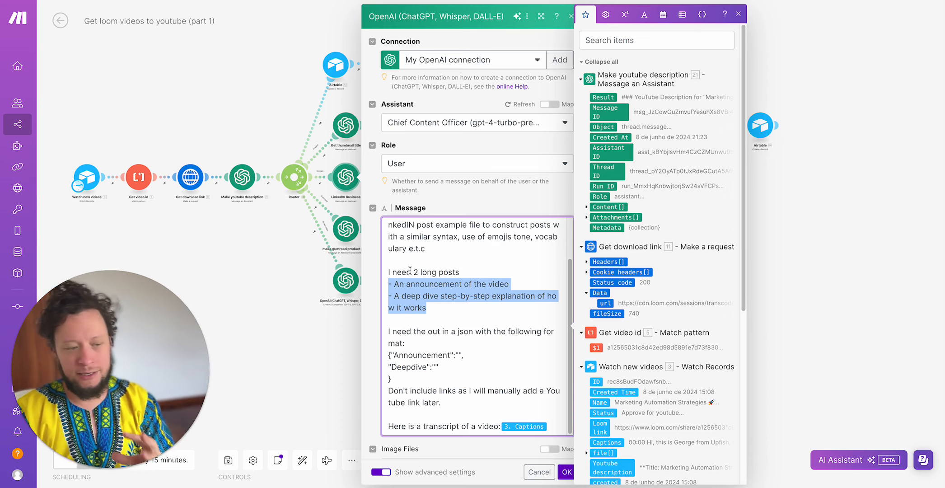
double_click(418, 283)
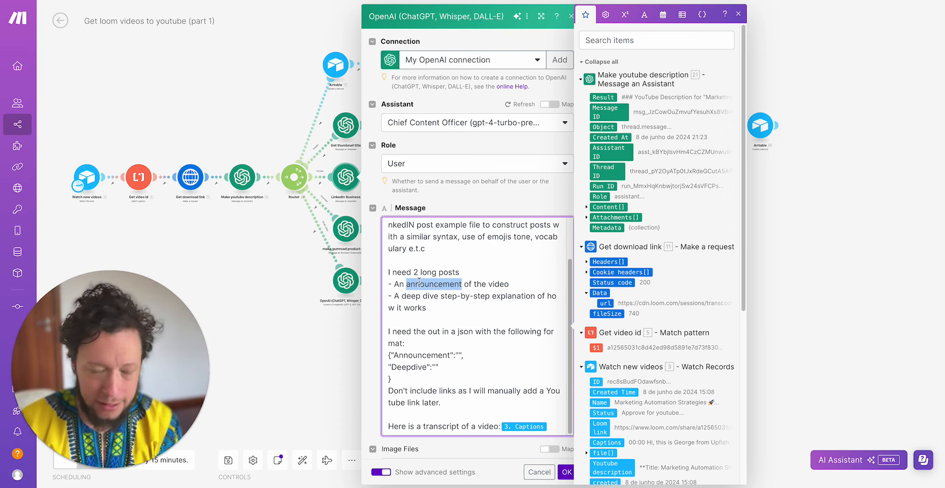
click(434, 301)
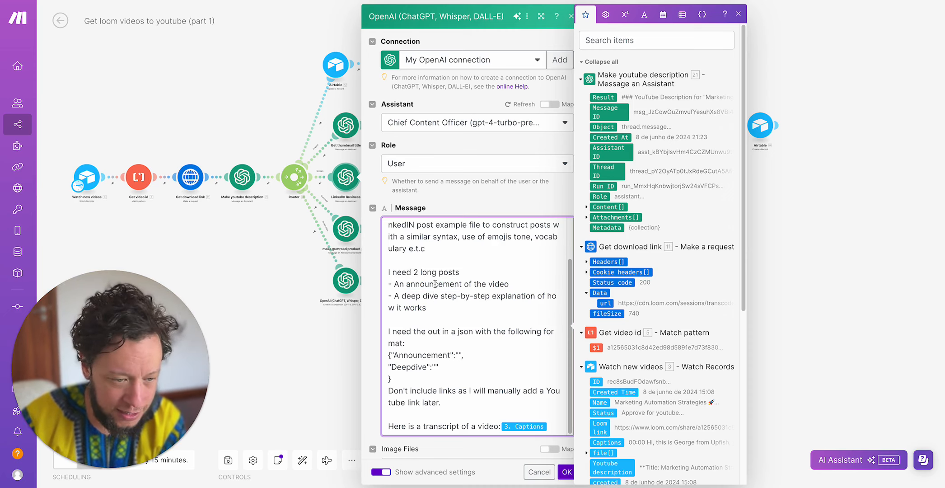
double_click(434, 284)
double_click(431, 273)
triple_click(435, 275)
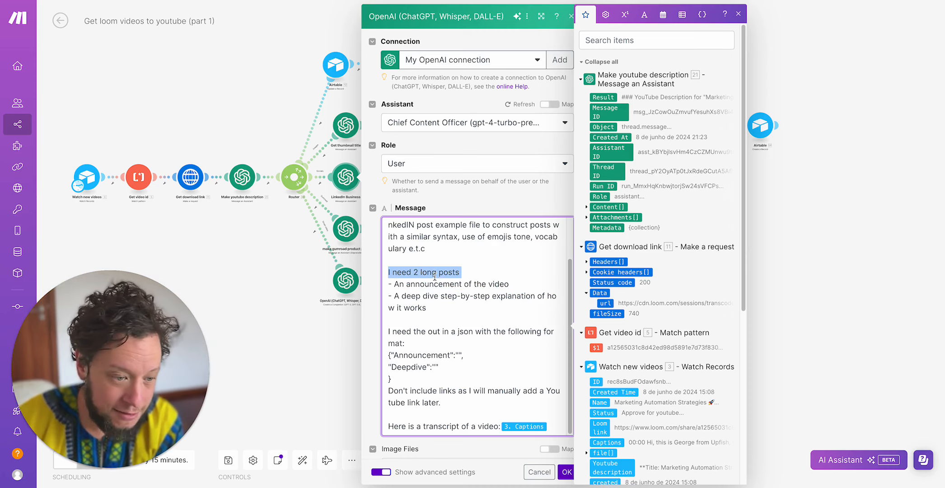
triple_click(430, 285)
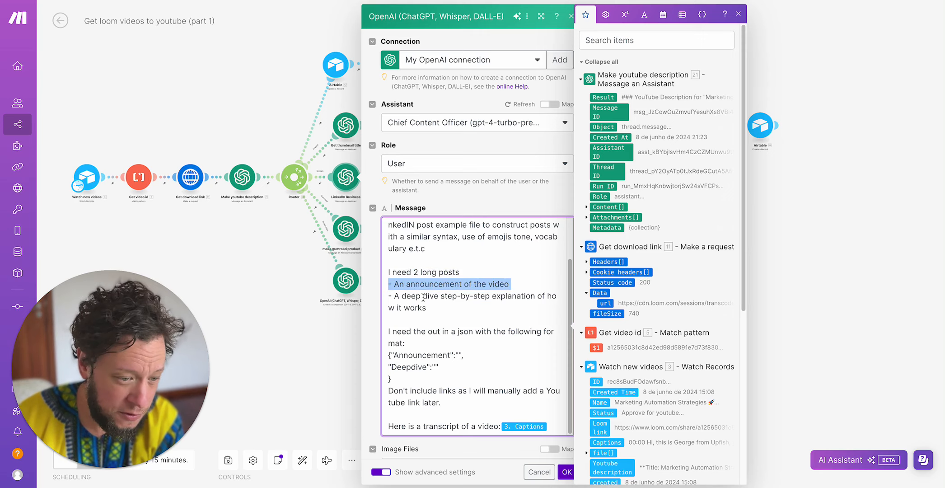
click(422, 296)
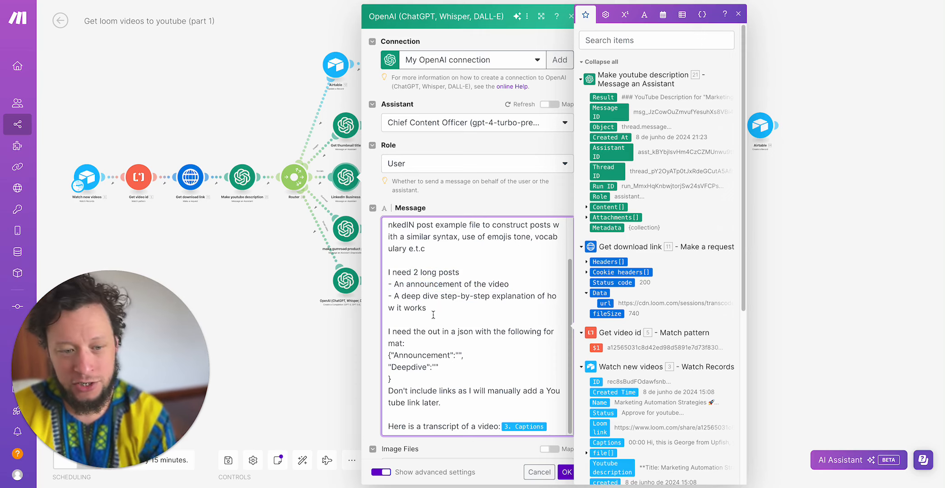
- Correct "out" to "output" in the prompt's sentence about the JSON format
click(449, 328)
scroll(449, 328, down, 1)
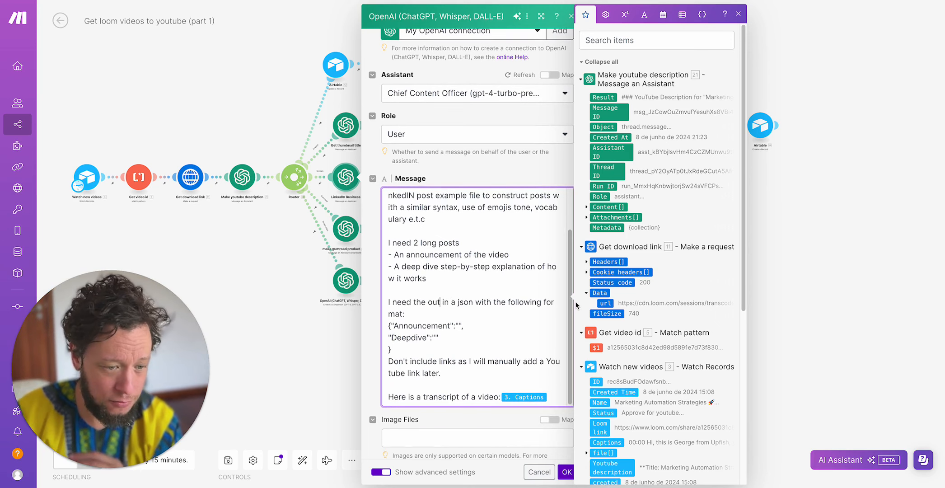
text(put)
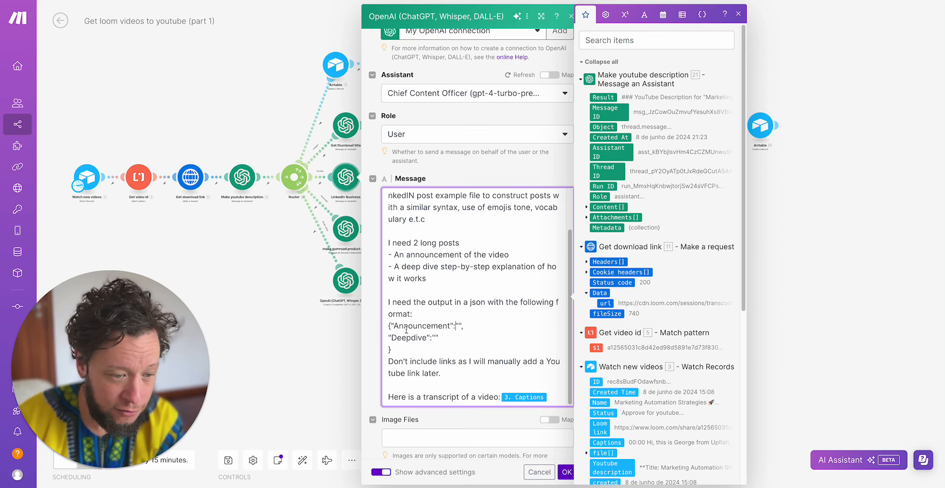
- Review the prompt's Announcement and Deepdive JSON structure and its instruction about not including links
drag(392, 326, 438, 346)
scroll(441, 343, down, 1)
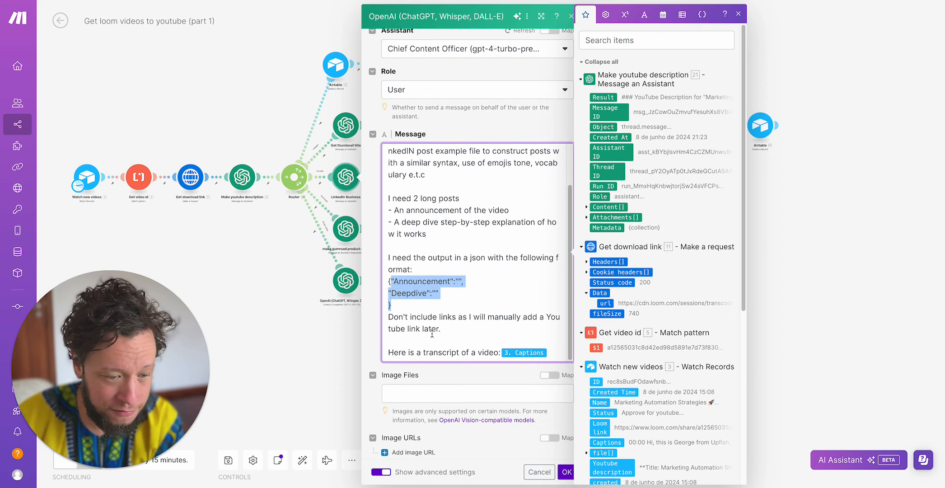
triple_click(432, 332)
click(473, 335)
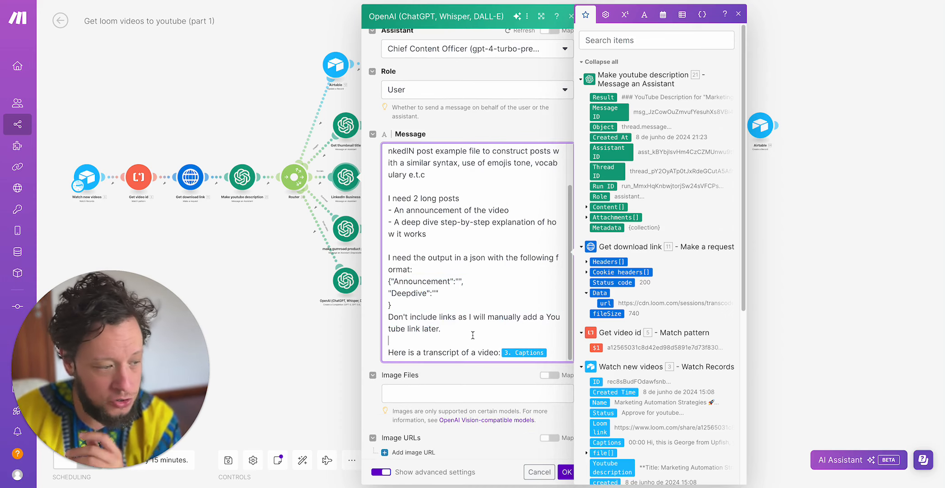
- Examine the module's Tools, File Search Resources and Code Interpreter Resources settings
scroll(473, 335, down, 5)
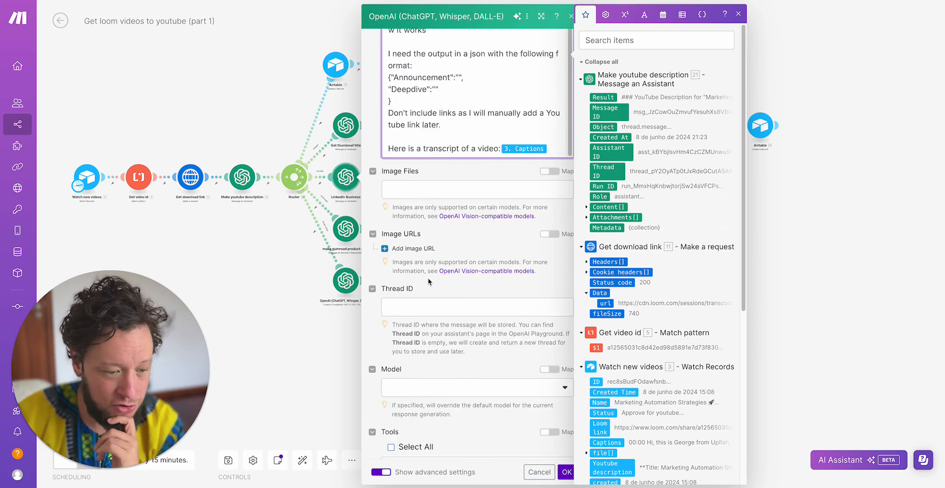
scroll(429, 281, down, 6)
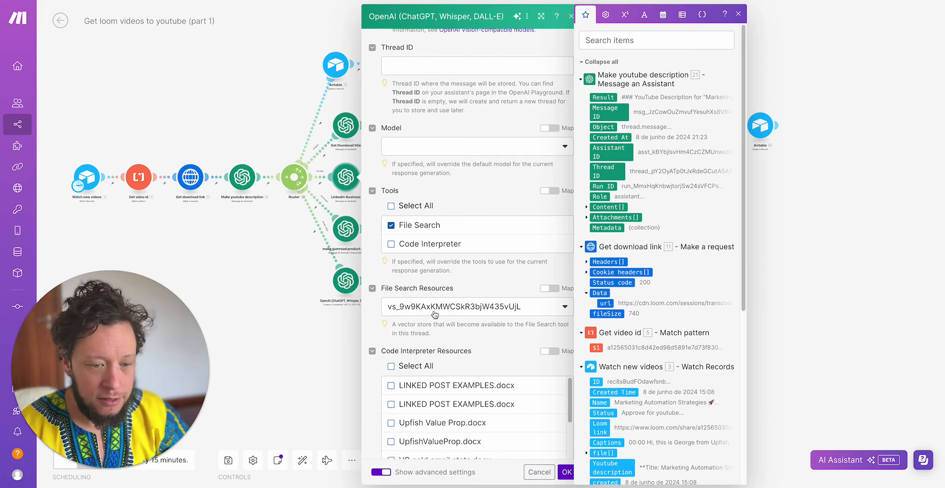
scroll(410, 315, down, 5)
scroll(517, 178, up, 1)
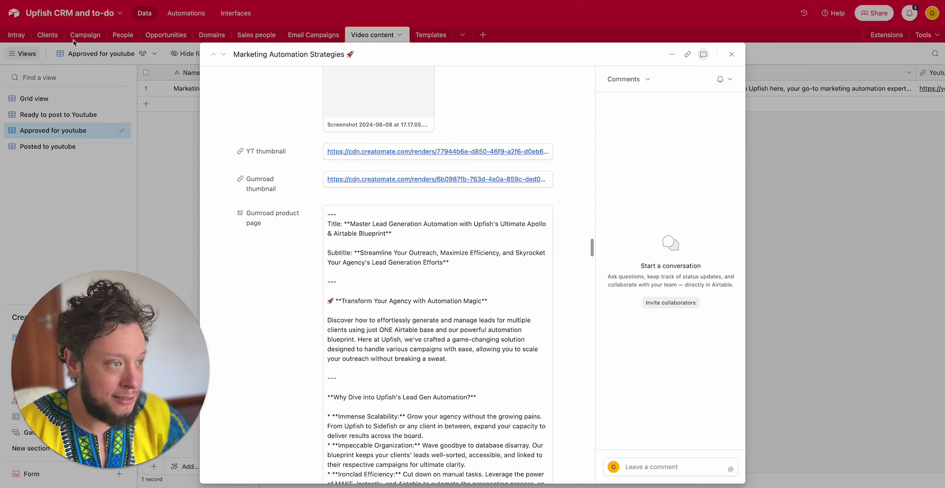
- Switch to Airtable, open the Clients table, and look through its further columns
click(47, 41)
click(47, 41)
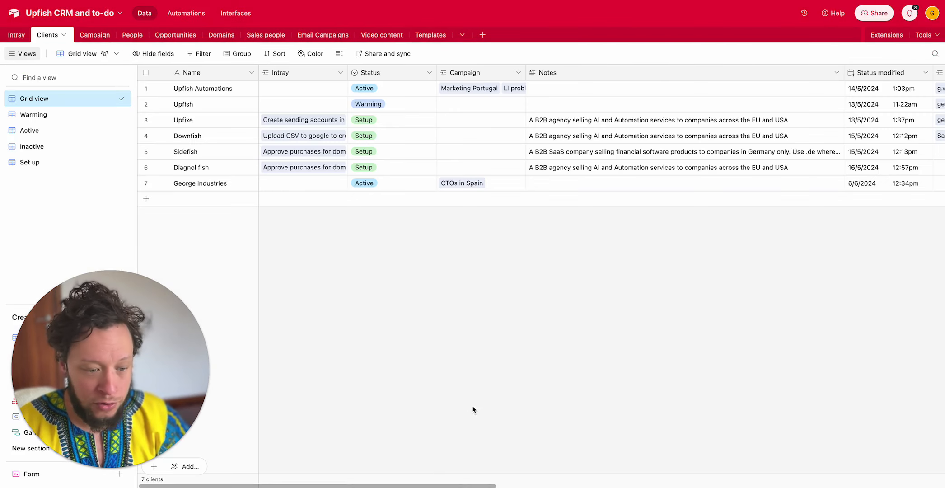
drag(432, 486, 881, 486)
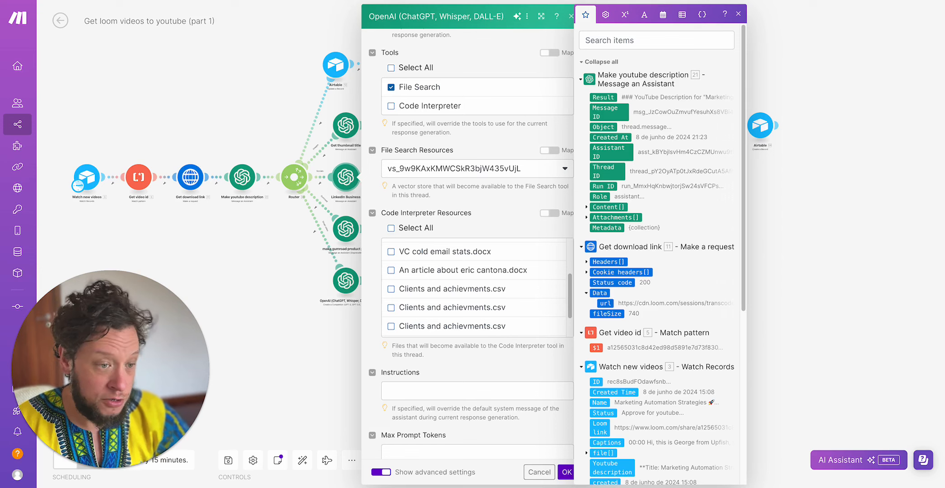
- Back in Make, close and reopen the LinkedIn Business module, review its remaining advanced settings, and close it
click(270, 280)
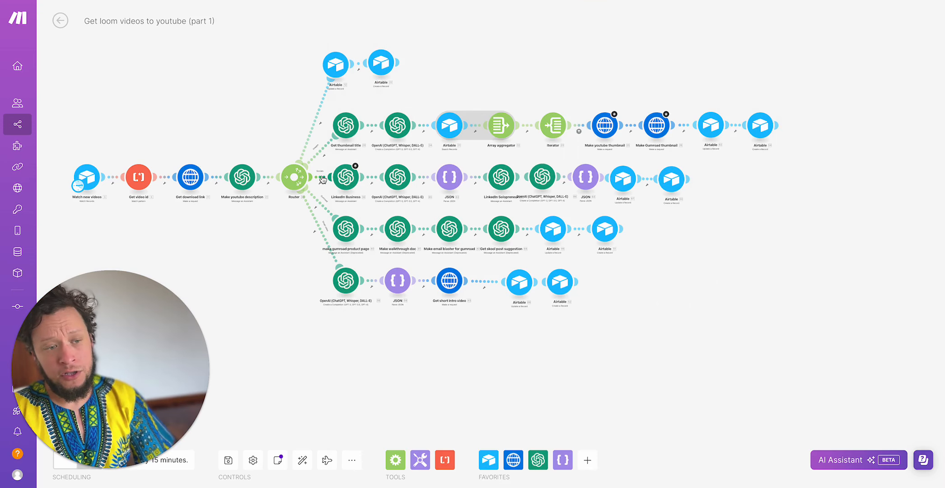
click(348, 180)
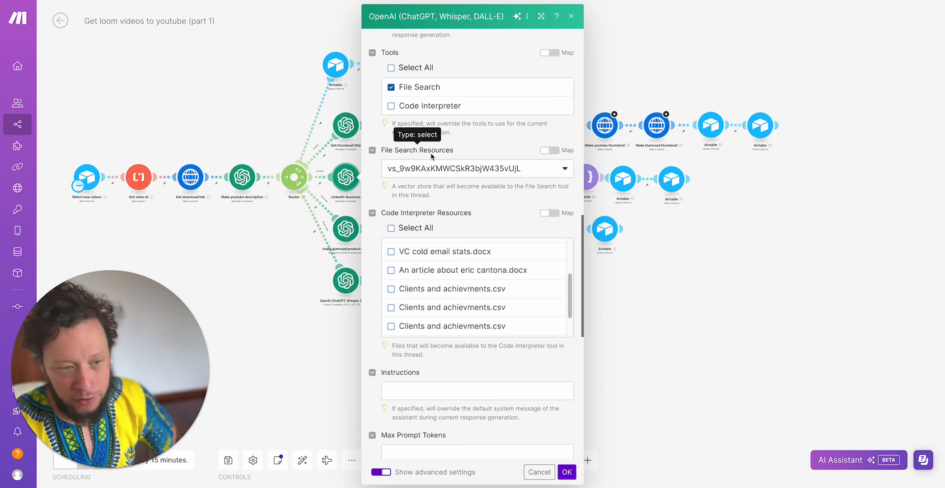
scroll(479, 214, down, 8)
scroll(433, 313, down, 2)
click(572, 16)
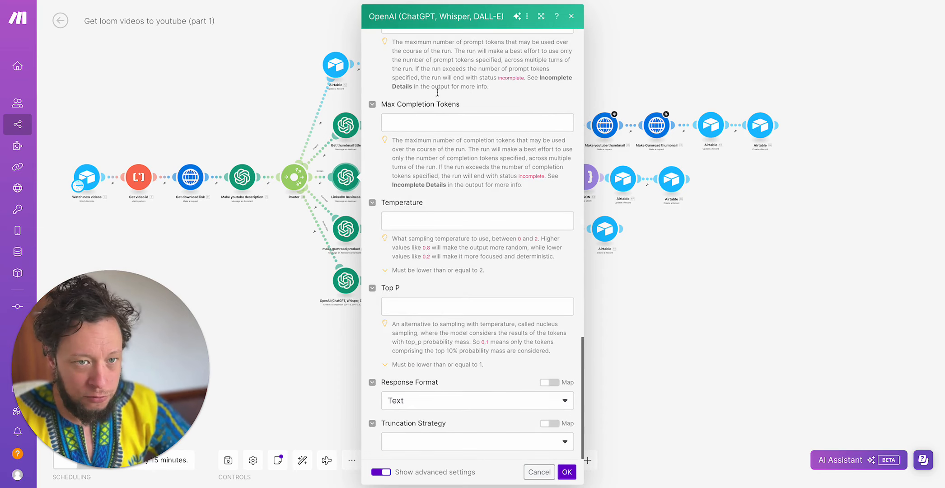
- Open the OpenAI completion module after LinkedIn Business, and examine its valid-JSON message, mapped content and Announcement/Deepdive structure
click(398, 179)
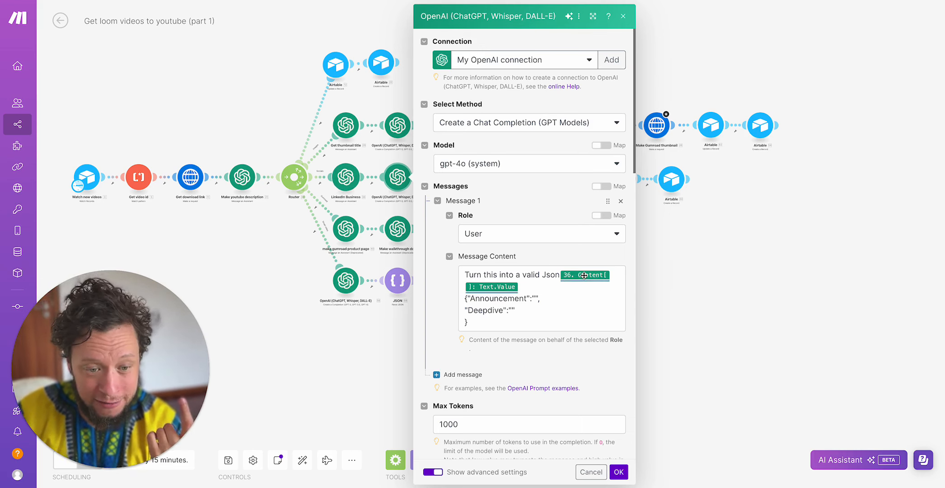
click(561, 275)
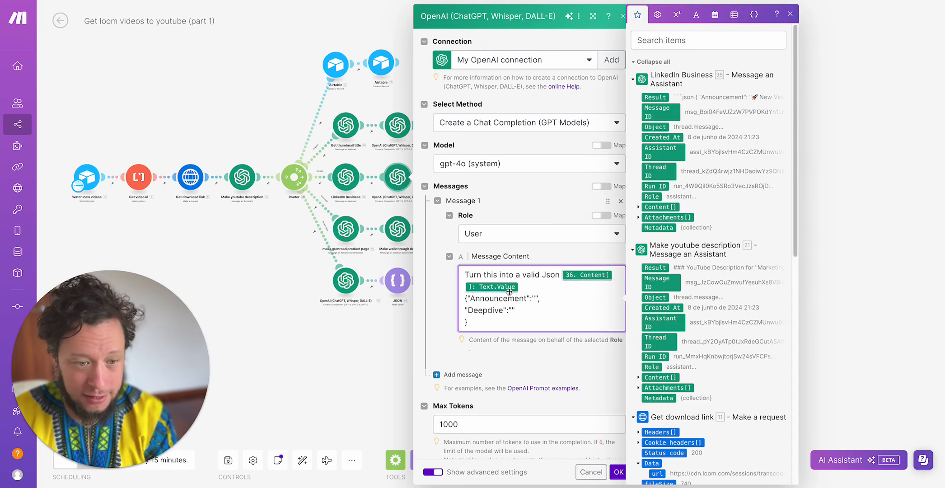
drag(493, 323, 461, 298)
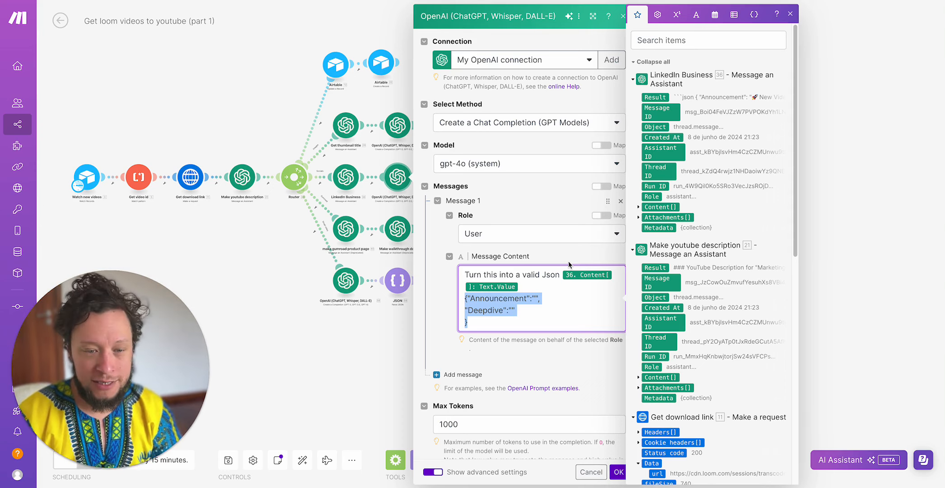
click(528, 316)
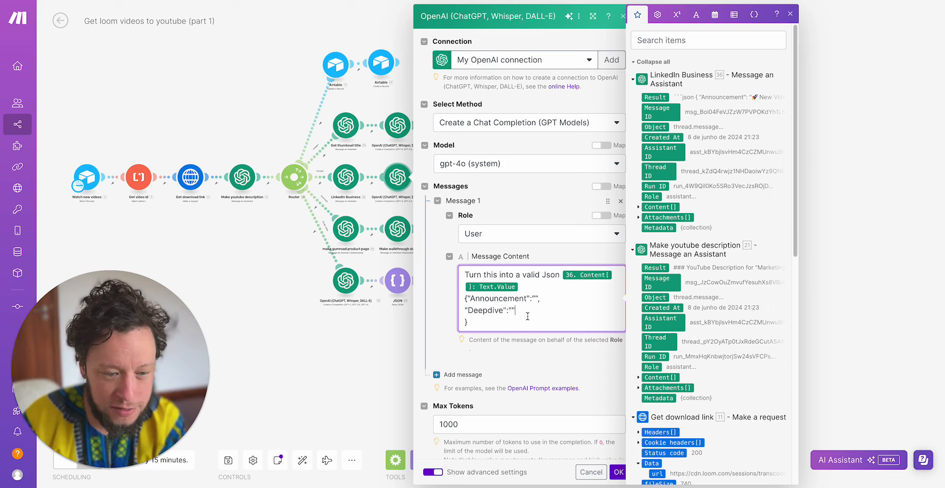
drag(478, 322, 464, 297)
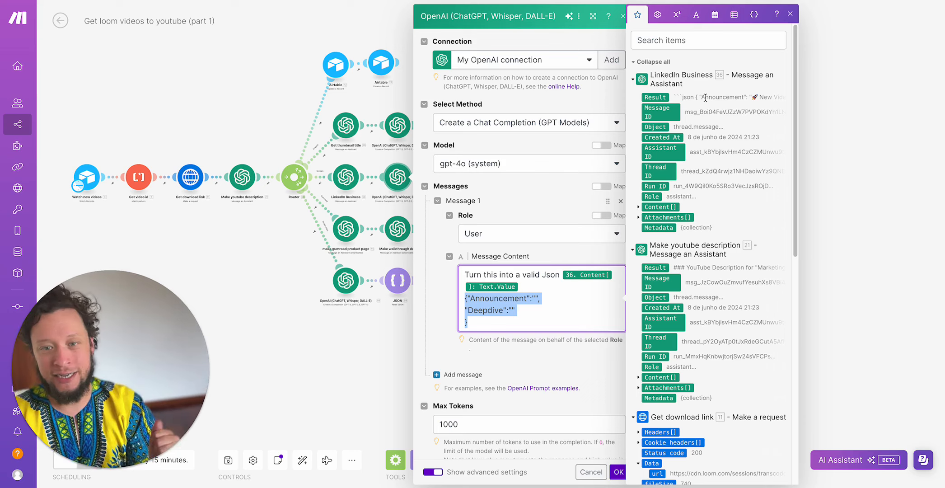
click(521, 278)
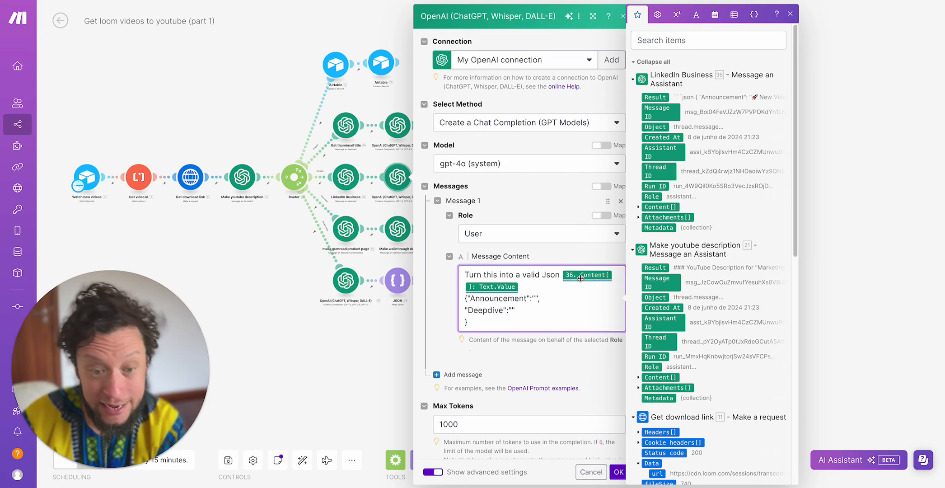
- Check the completion module's token limit and Response Format settings, and confirm the module
scroll(512, 309, down, 5)
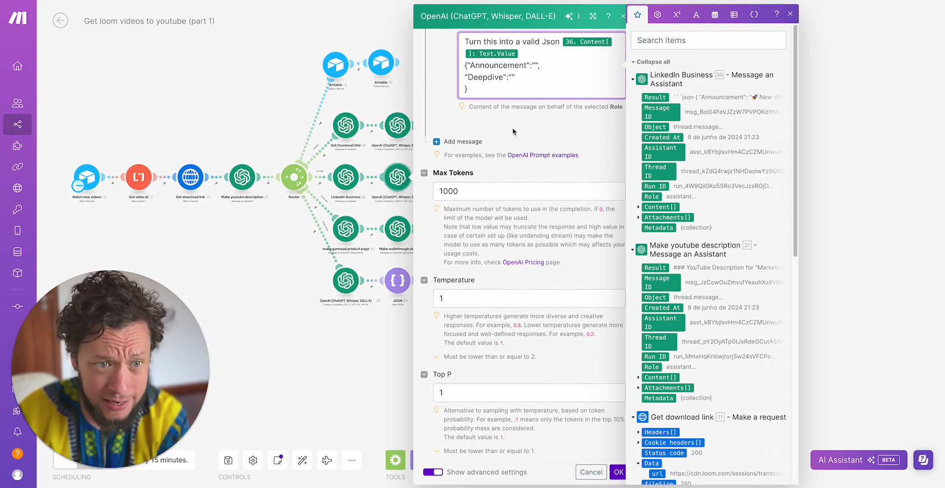
scroll(512, 131, up, 4)
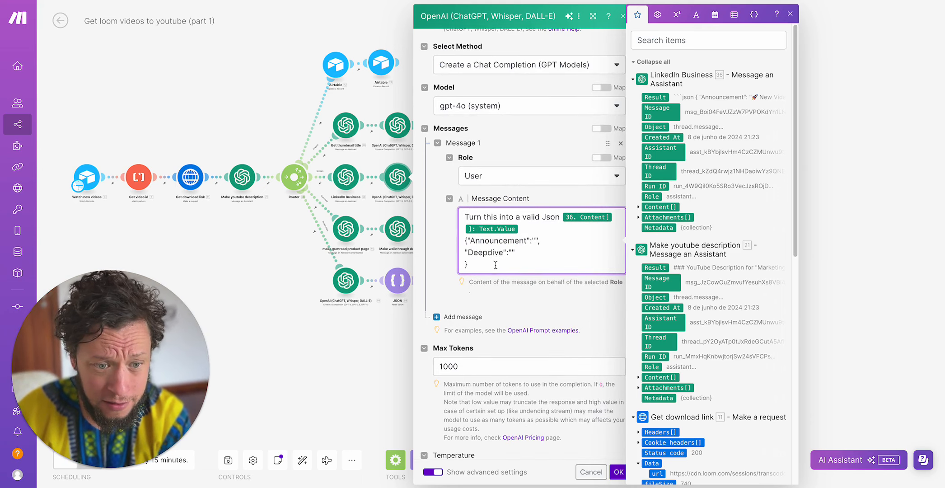
scroll(496, 267, down, 12)
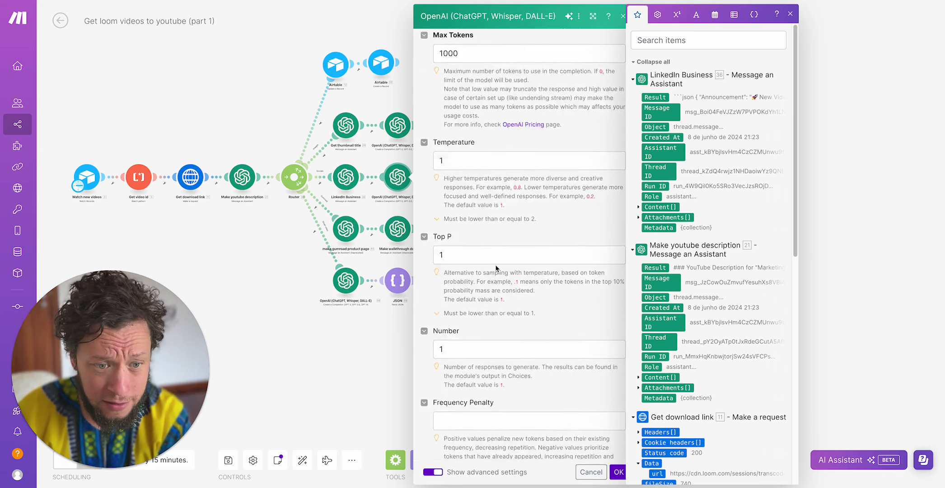
click(615, 472)
- Open the first Parse JSON module in the LinkedIn branch, examine the content mapped to its JSON string, and close it
click(449, 177)
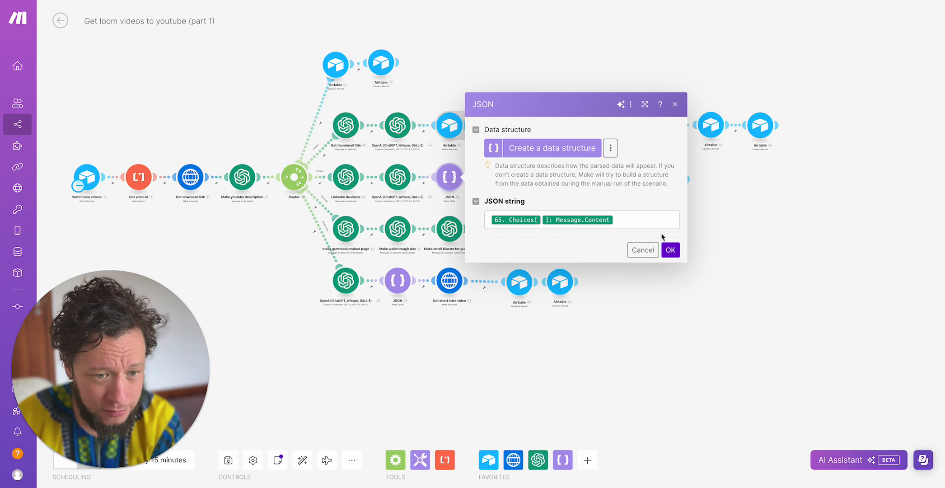
click(660, 225)
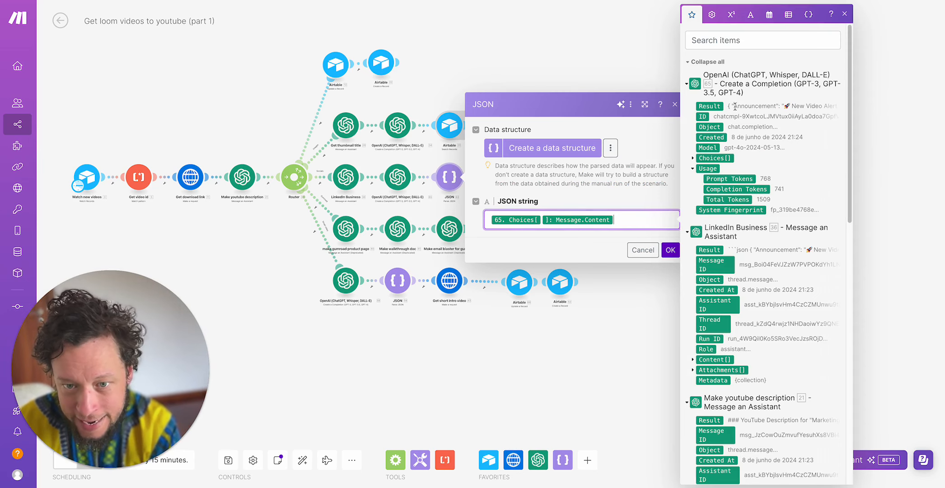
click(603, 407)
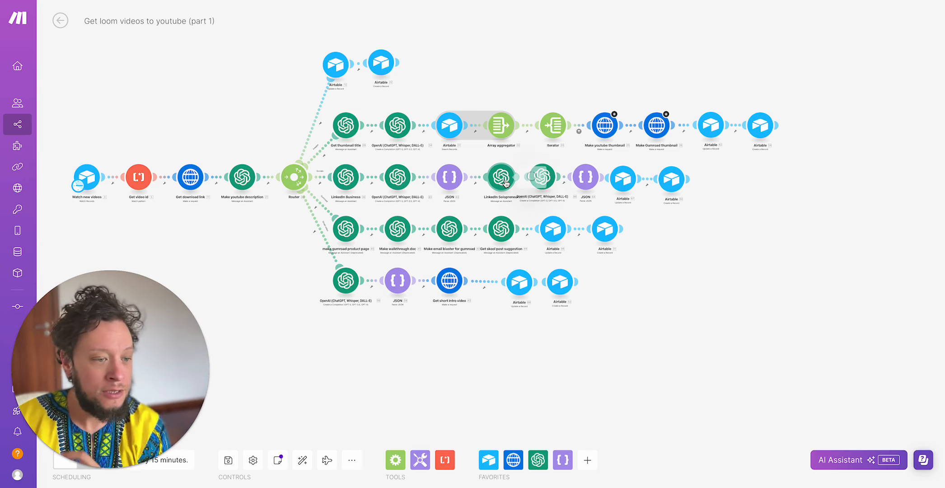
- Open the LinkedIn Solopreneur module and read its opening instructions on the target audience and the LinkedIn post examples file
click(502, 181)
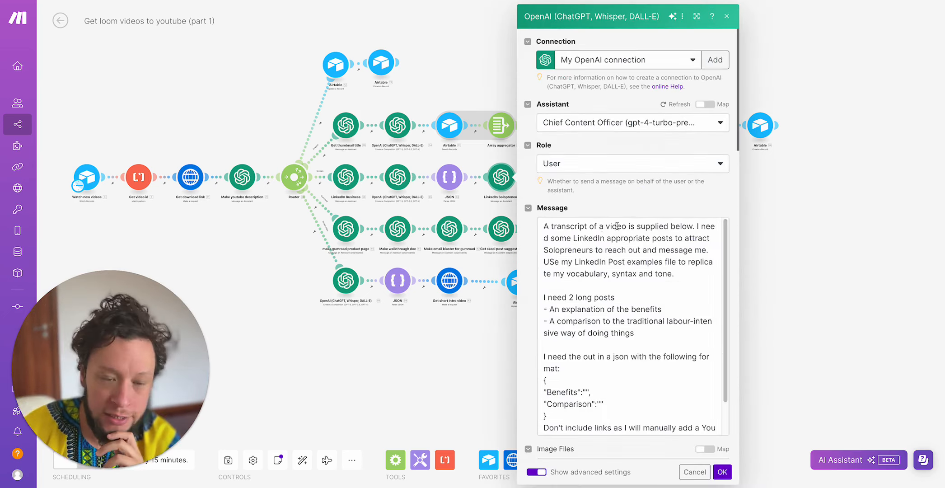
click(617, 258)
double_click(604, 256)
click(605, 256)
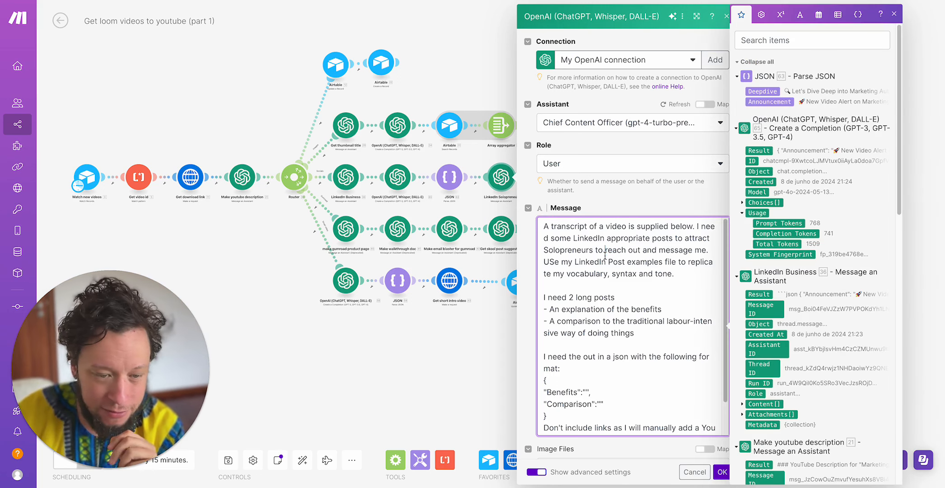
drag(599, 226, 705, 230)
click(652, 244)
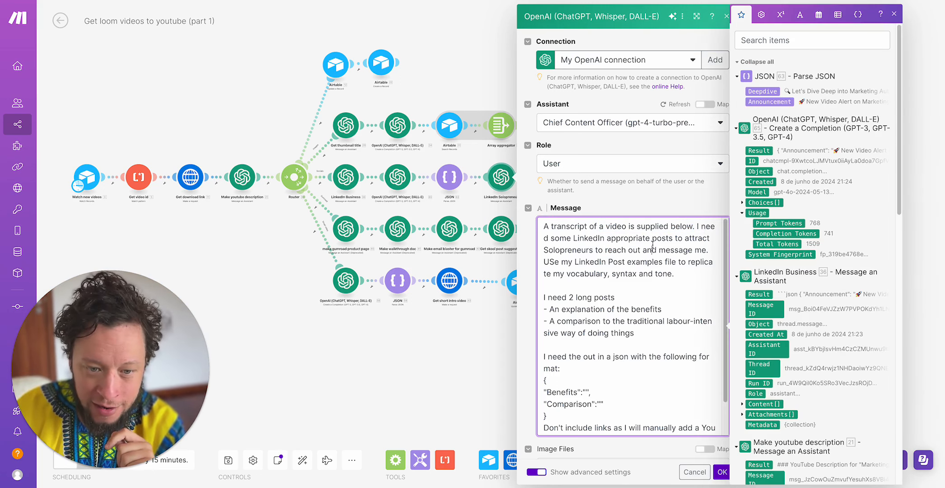
drag(606, 238, 686, 265)
click(617, 256)
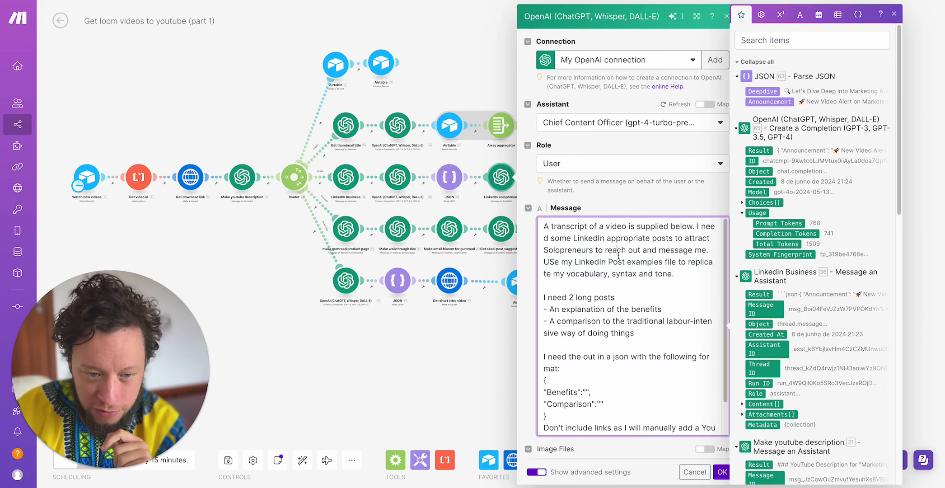
- Review the Solopreneur prompt's two long post requests, Benefits/Comparison JSON format and mapped captions, and close the module
scroll(598, 270, down, 1)
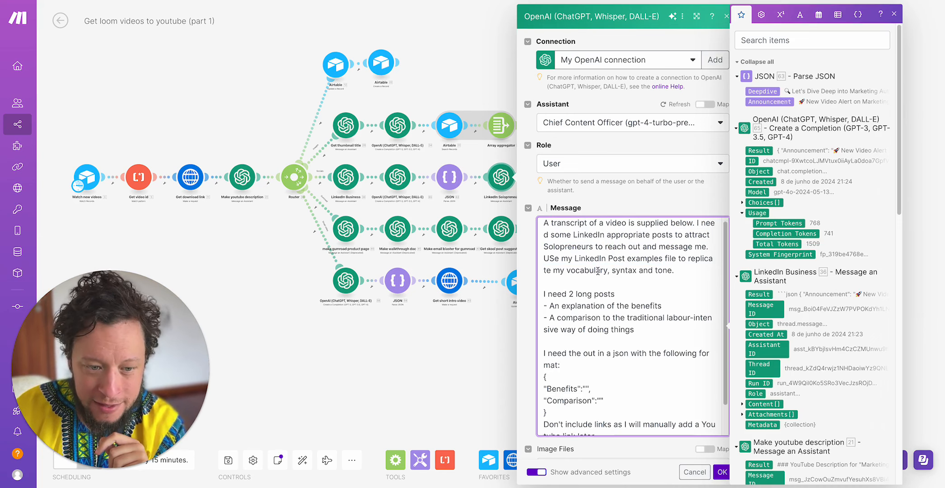
scroll(598, 270, down, 3)
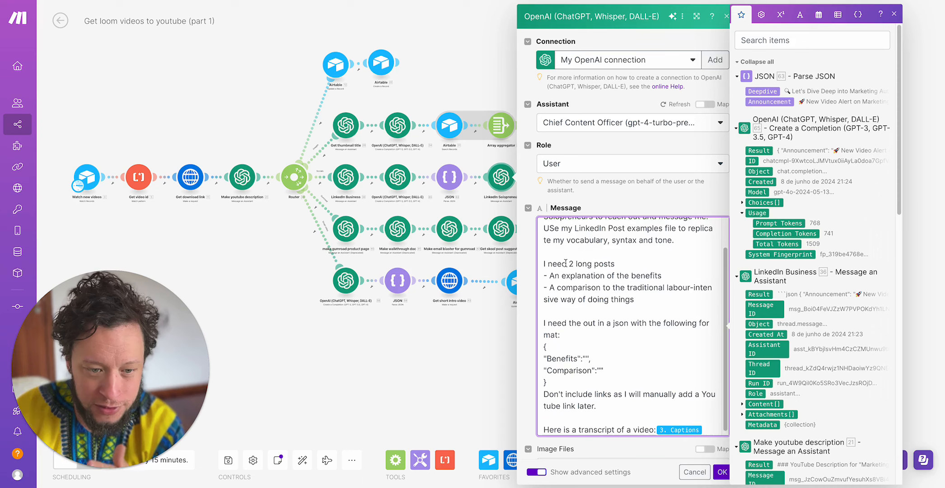
scroll(587, 268, up, 1)
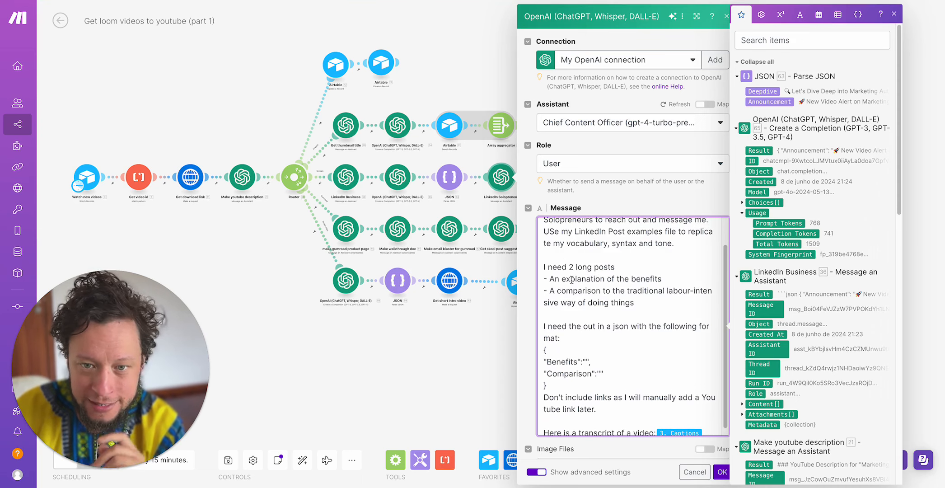
drag(554, 279, 562, 296)
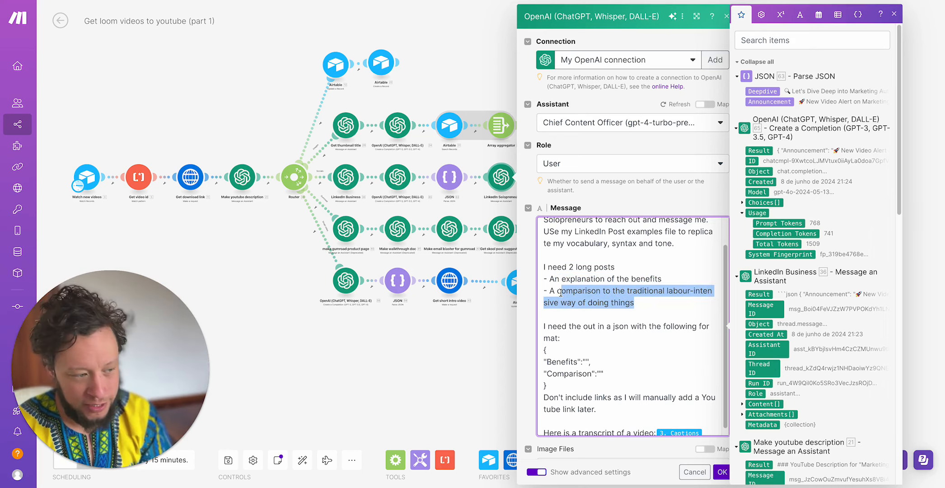
scroll(583, 307, down, 1)
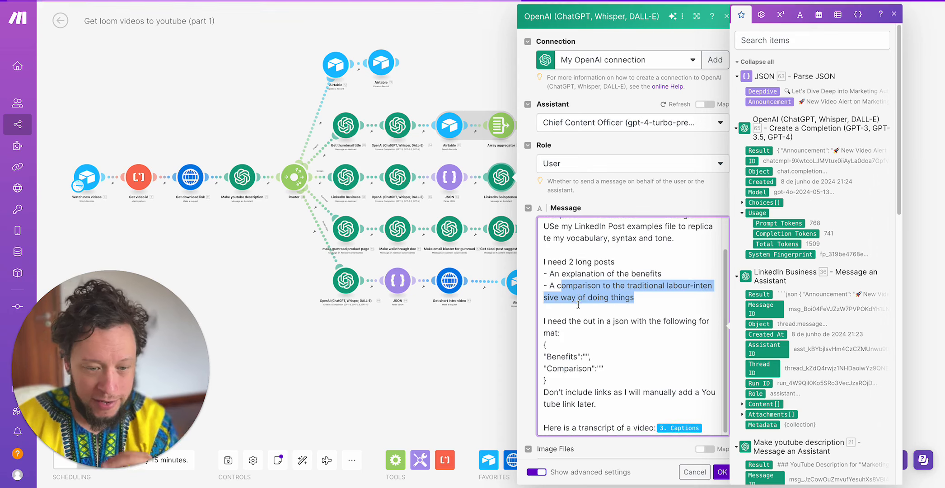
click(570, 345)
drag(552, 355, 580, 361)
click(453, 360)
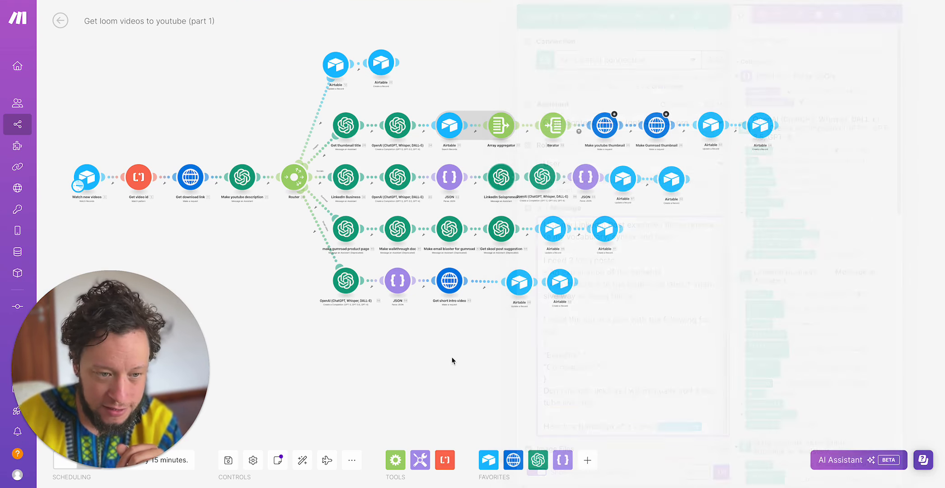
- Open the OpenAI completion module after LinkedIn Solopreneur, check its valid-JSON message, token limit and Response Format, and close it
click(543, 185)
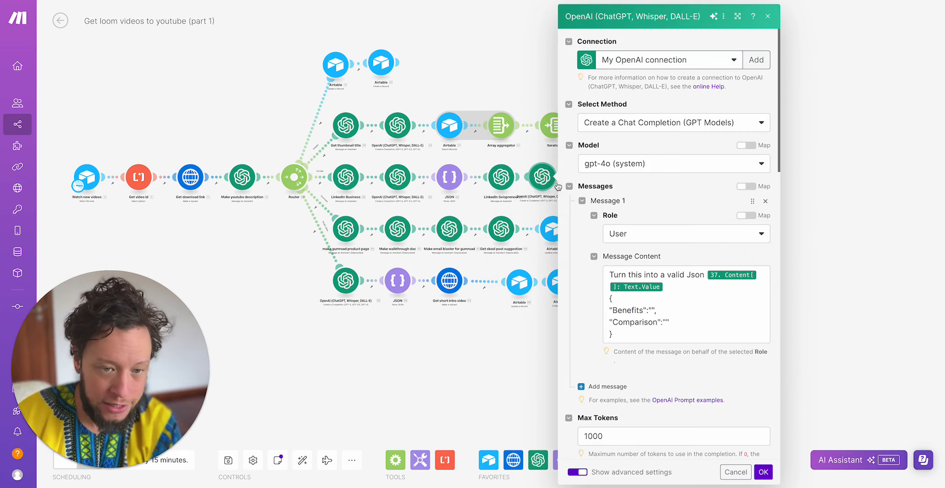
double_click(648, 320)
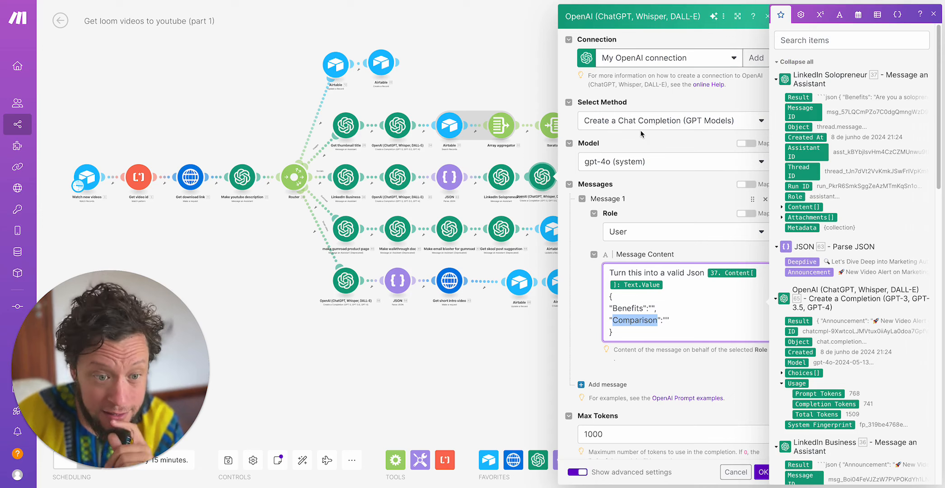
scroll(639, 182, down, 6)
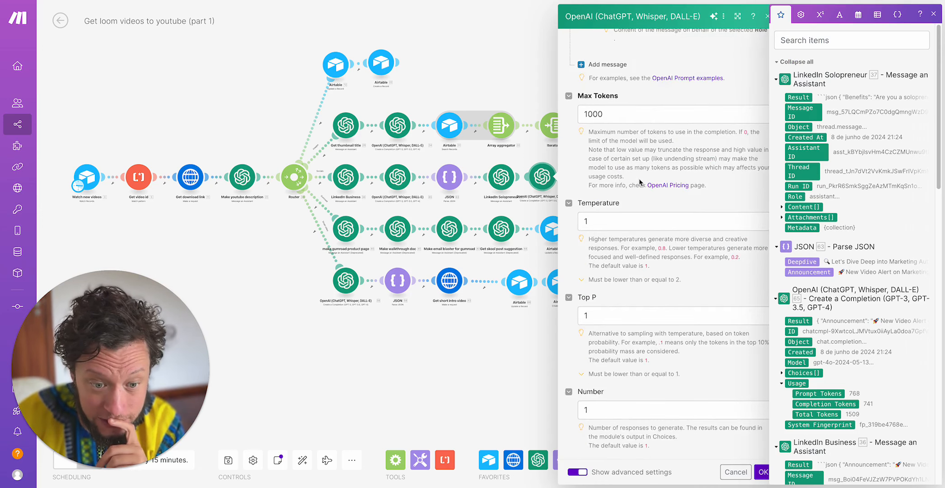
scroll(640, 182, up, 4)
scroll(633, 179, down, 10)
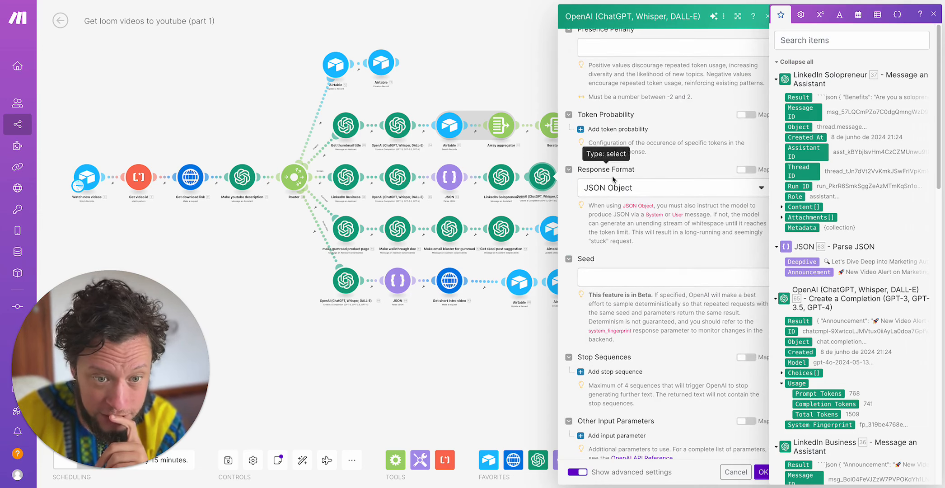
scroll(622, 174, up, 8)
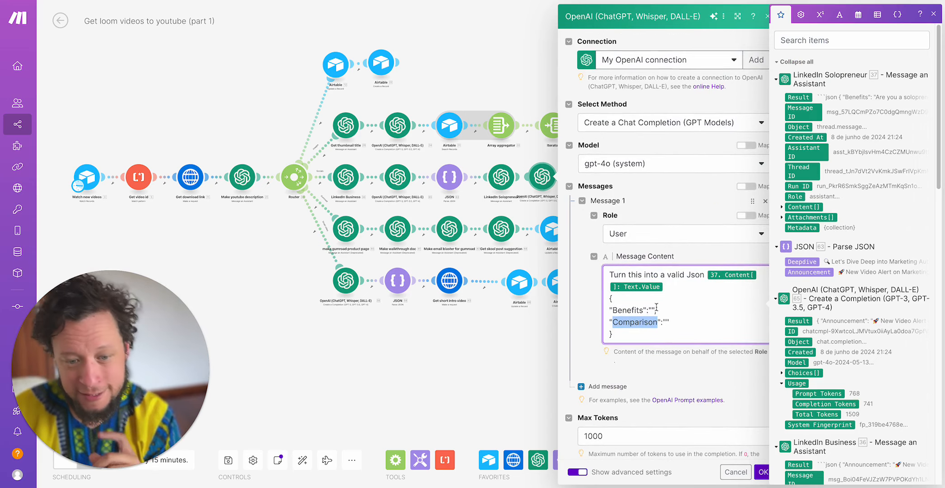
drag(609, 298, 476, 362)
click(476, 361)
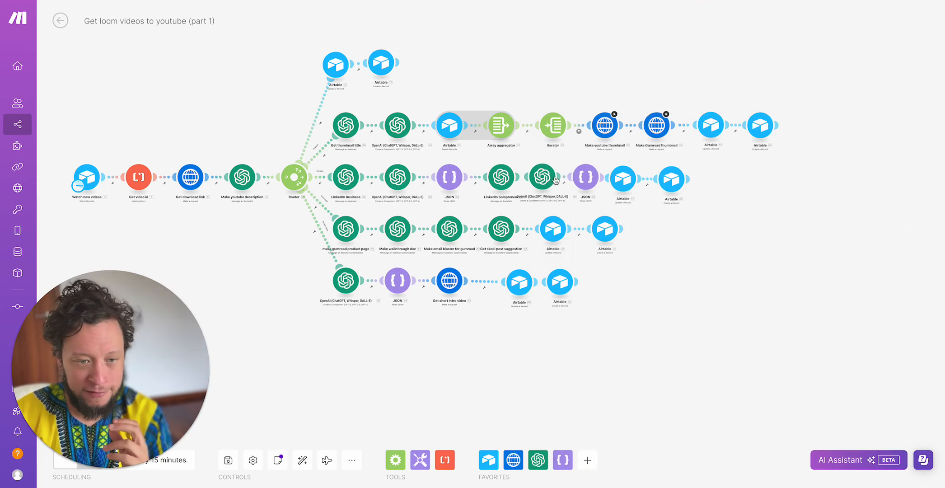
- Open the second Parse JSON module in the LinkedIn branch, inspect its JSON string mapping and available items, and close it
click(585, 176)
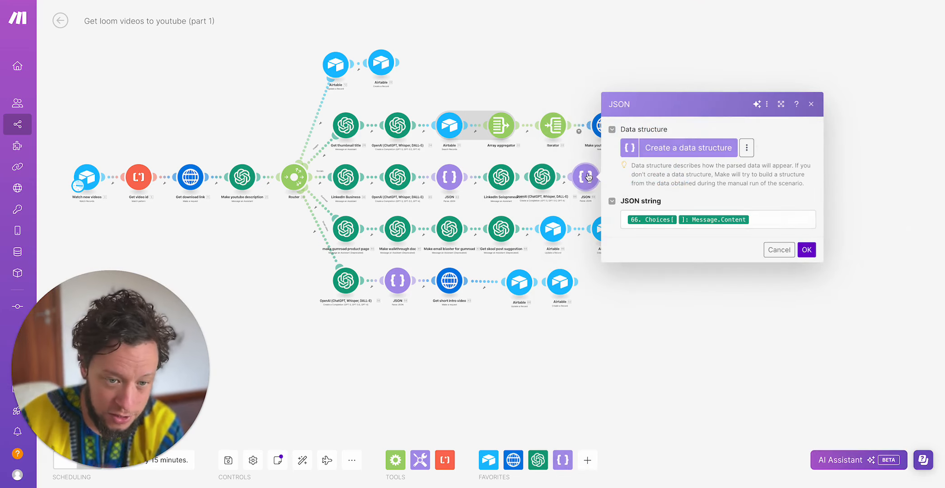
click(690, 311)
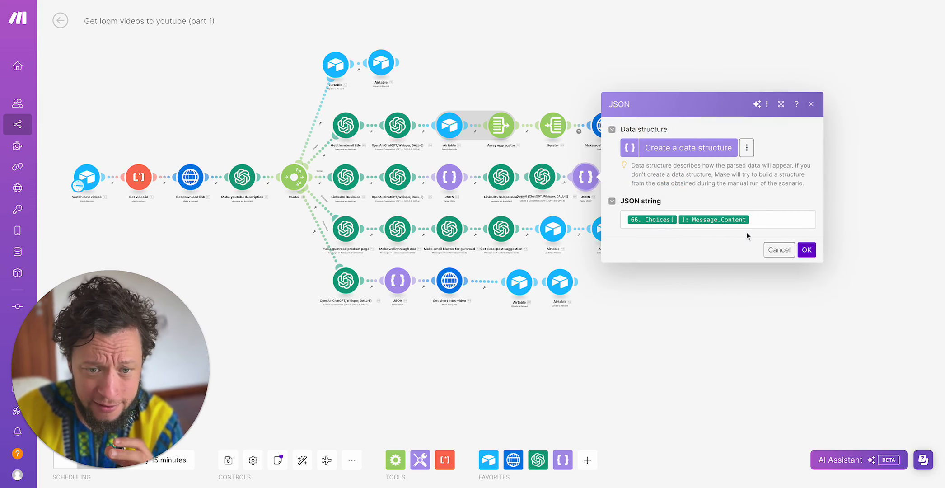
click(763, 220)
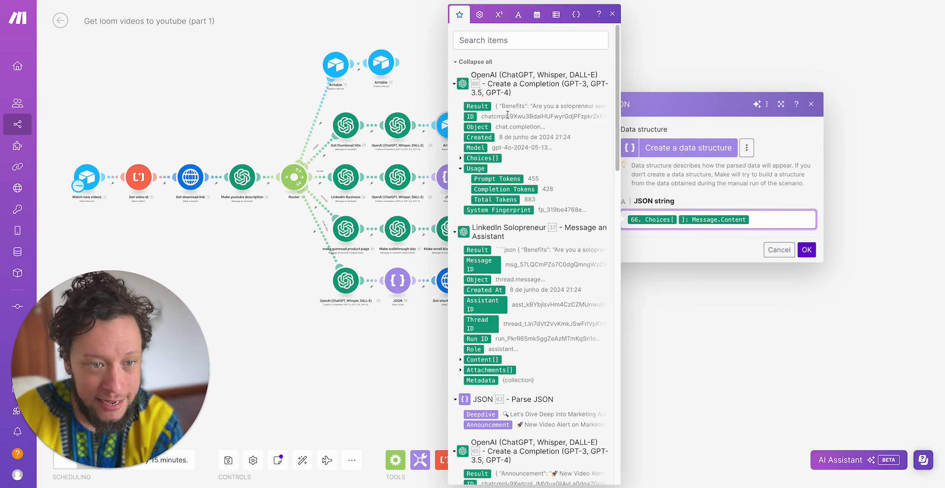
click(674, 394)
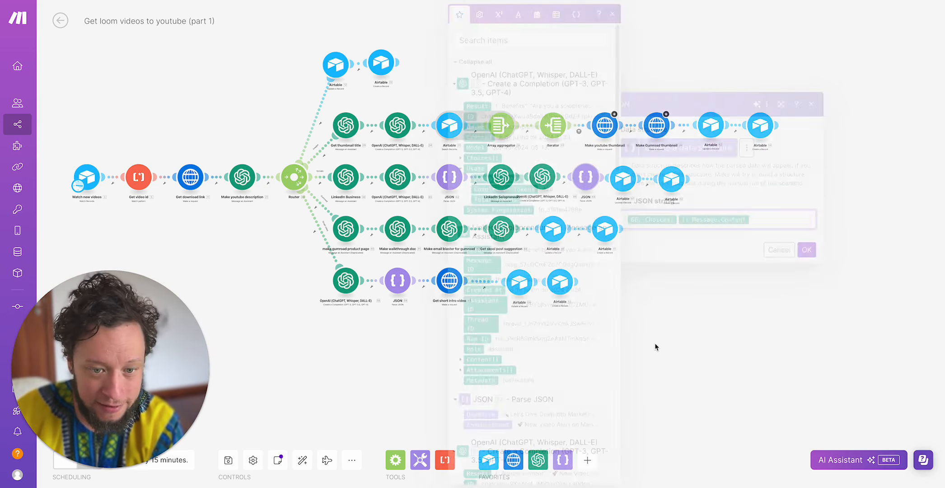
- Open the LinkedIn branch's Airtable Update a Record module, review the LinkedIn 1 to LinkedIn 4 field mappings, and close it
click(620, 180)
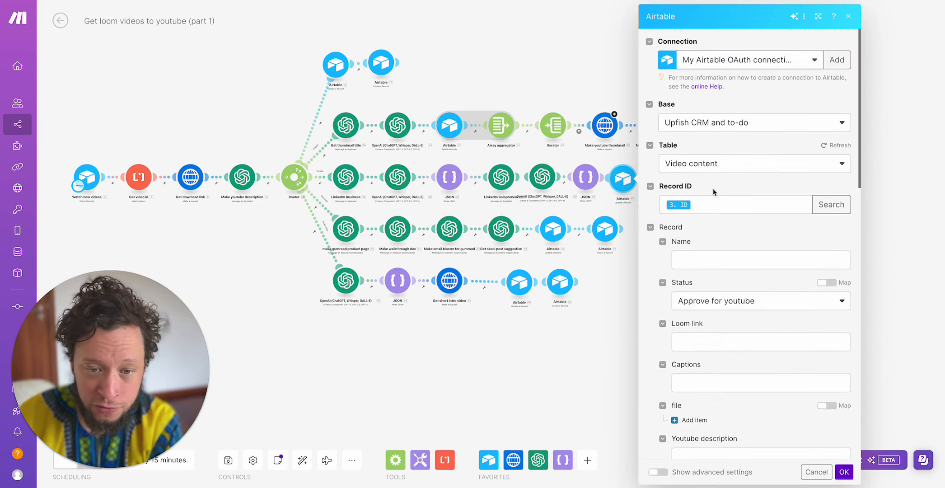
scroll(715, 235, down, 6)
scroll(714, 235, down, 5)
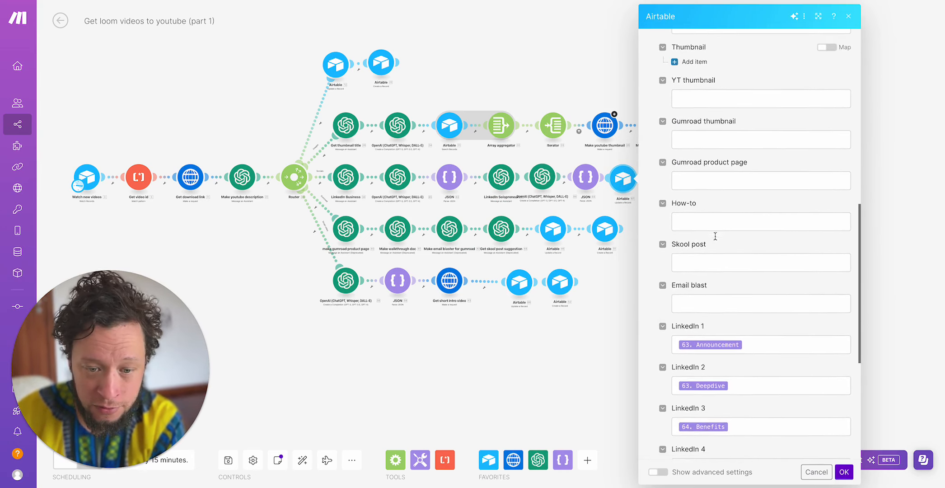
scroll(754, 303, down, 4)
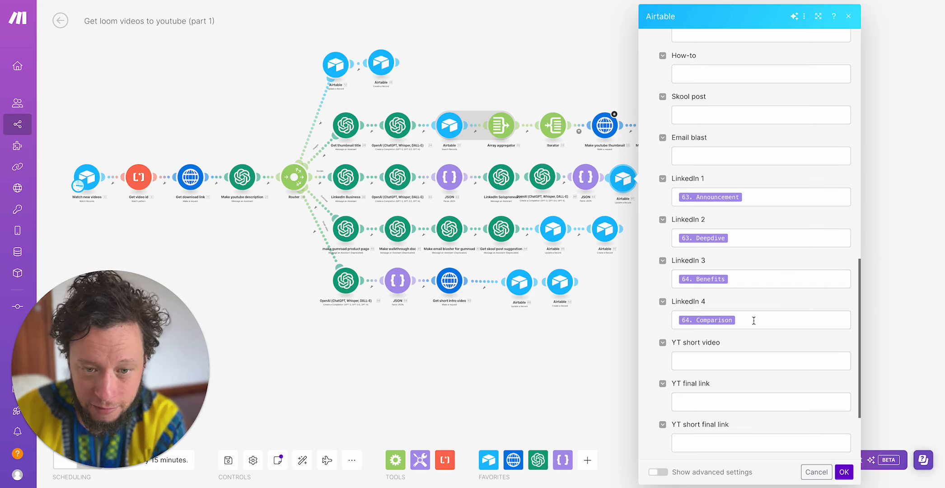
click(572, 366)
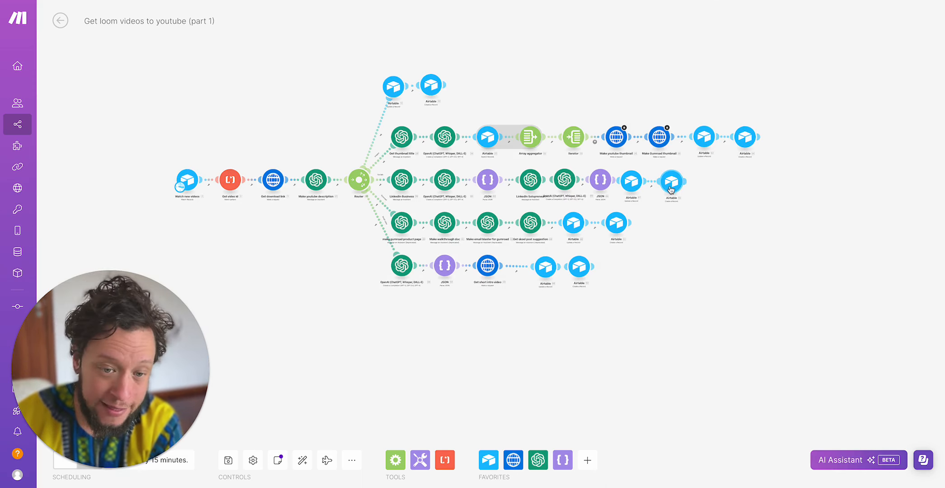
- Open the LinkedIn branch's final Airtable Create a Record module, review its Intray approval task fields, and close it
click(671, 185)
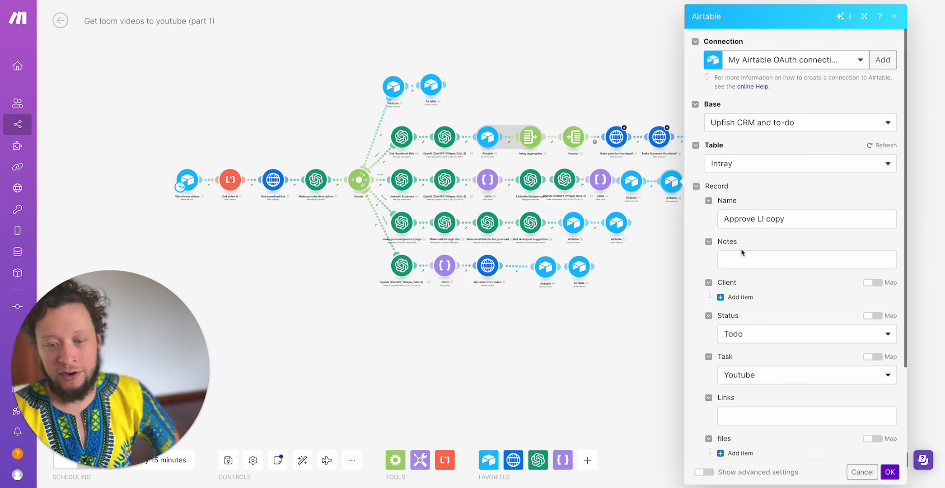
scroll(616, 239, up, 2)
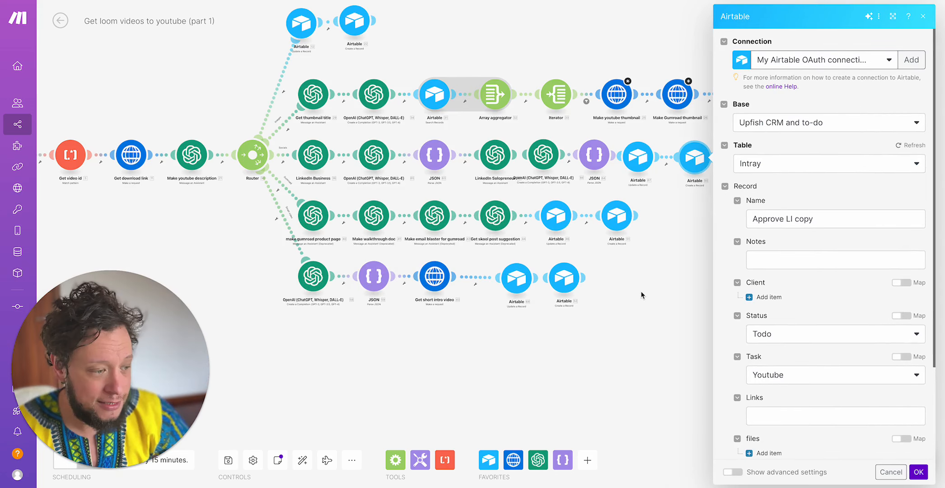
click(641, 295)
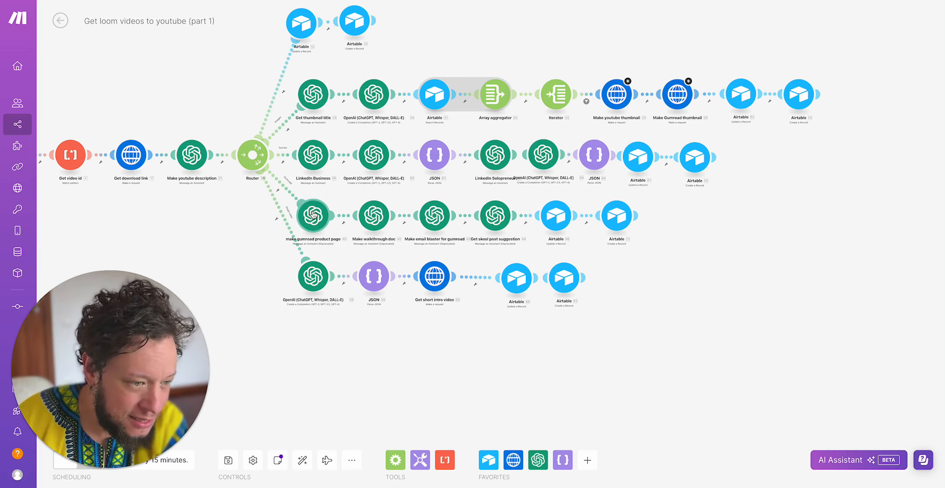
- Open the Make gumroad product page module, review its landing page copywriter message, assistant and model settings, and close it
scroll(682, 276, left, 2)
scroll(682, 276, down, 1)
drag(692, 308, 697, 306)
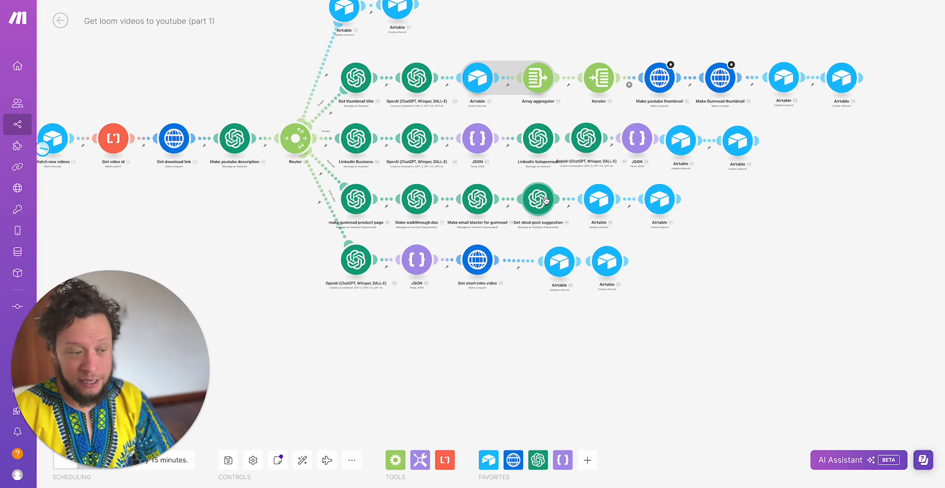
click(549, 202)
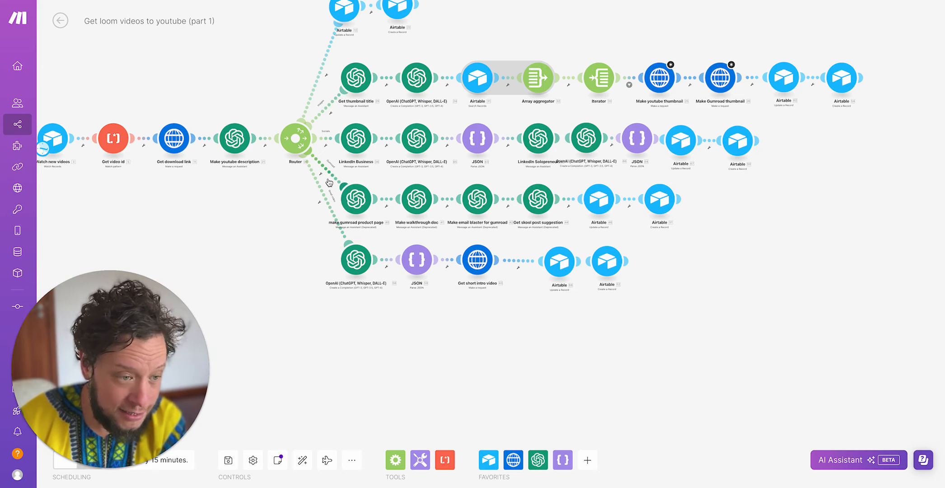
click(359, 202)
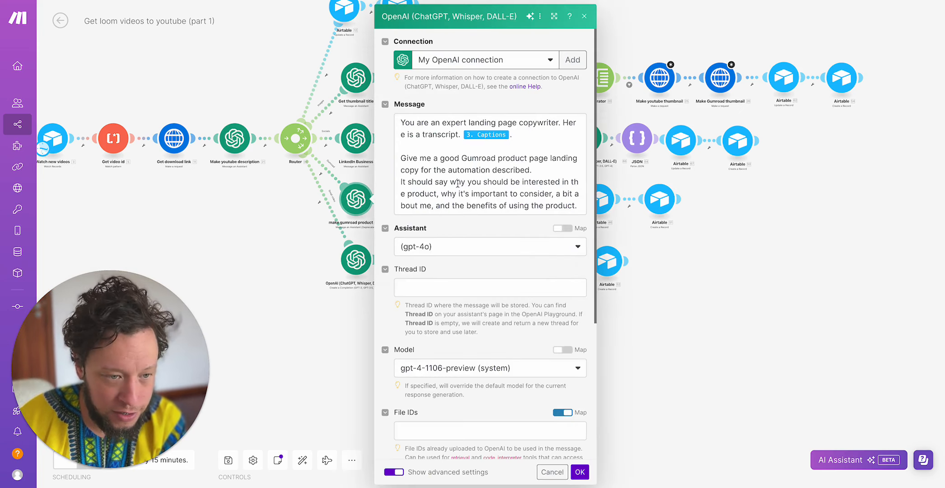
scroll(459, 183, down, 3)
scroll(469, 103, up, 3)
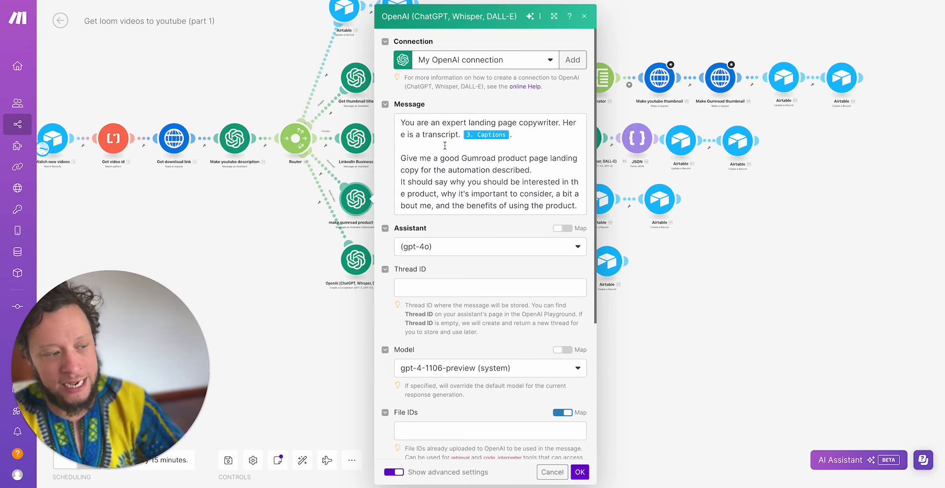
triple_click(454, 160)
scroll(443, 179, down, 5)
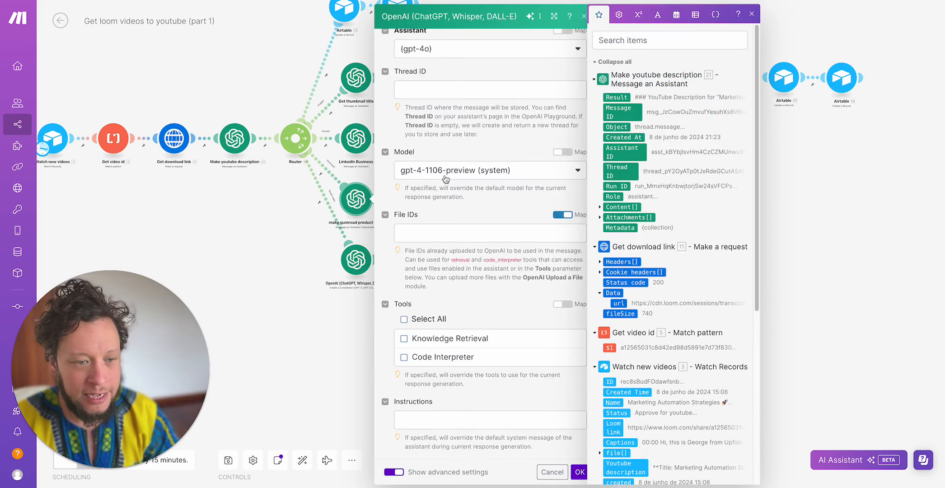
scroll(444, 180, up, 5)
- Open the Make email blaster for gumroad module, review its email marketer message and assistant settings, and close it
scroll(298, 221, up, 3)
click(264, 230)
scroll(286, 221, down, 5)
scroll(285, 221, up, 4)
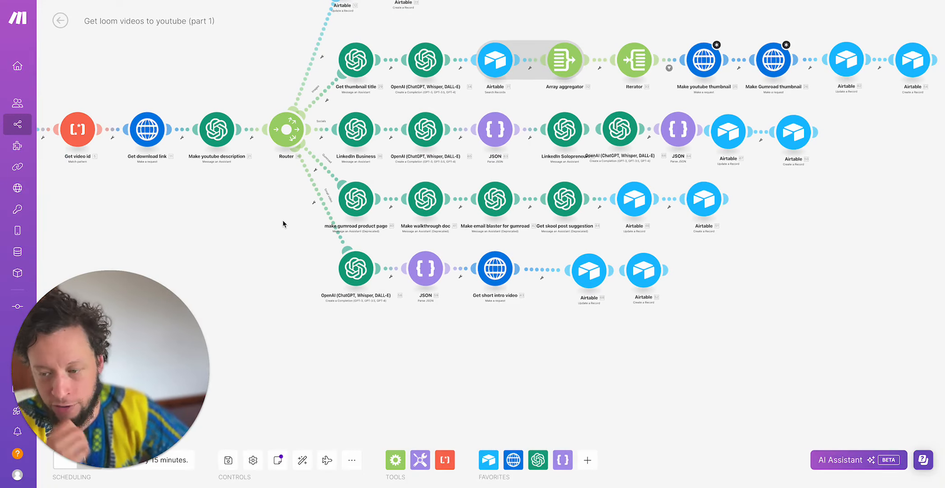
scroll(283, 223, up, 2)
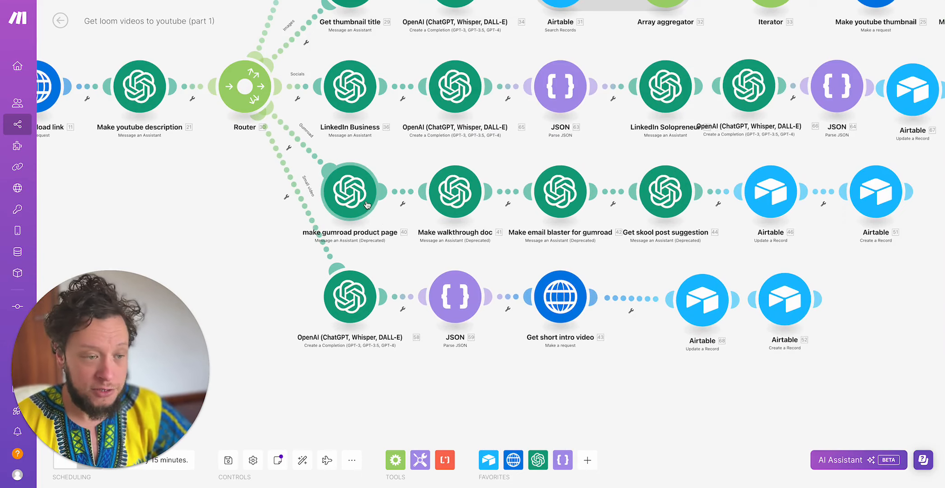
scroll(367, 203, up, 1)
scroll(367, 204, up, 1)
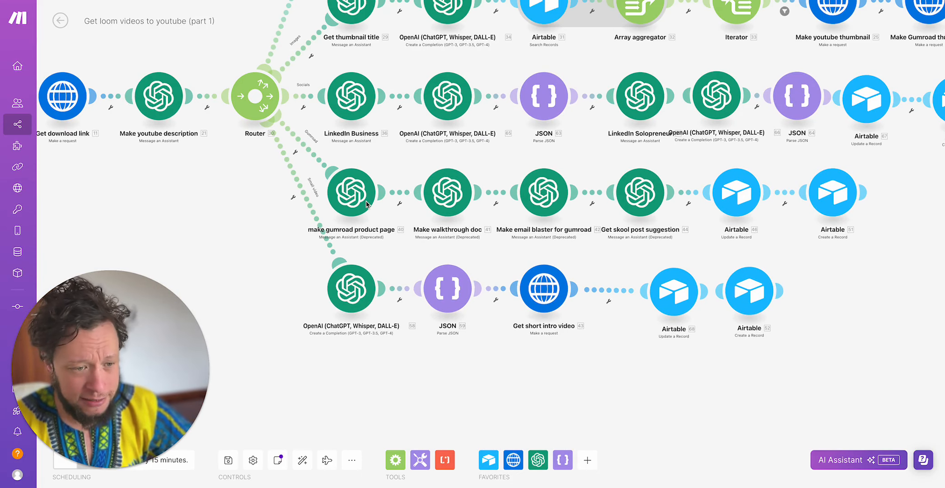
click(545, 195)
scroll(653, 158, down, 1)
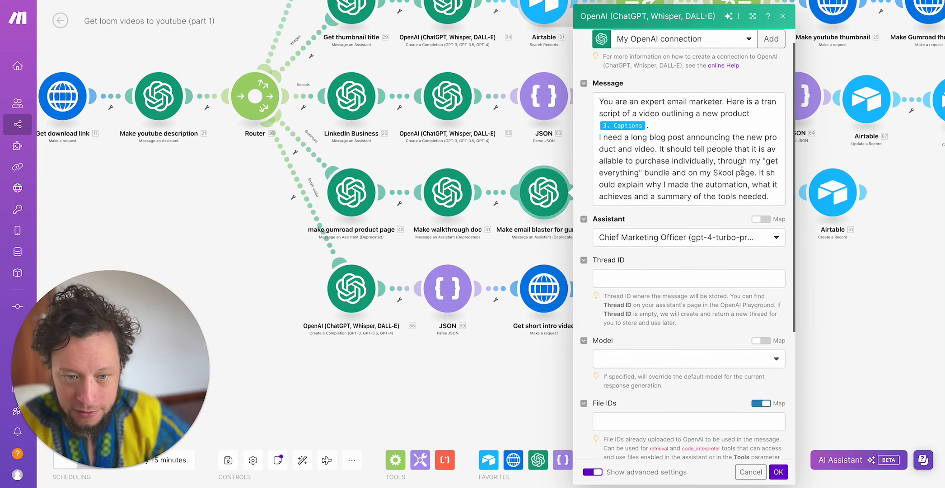
click(427, 354)
scroll(640, 184, down, 3)
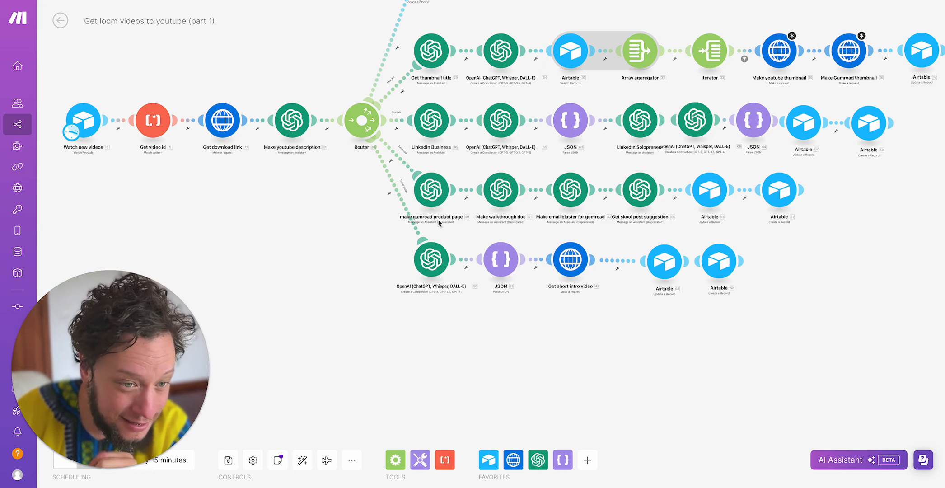
scroll(445, 225, down, 3)
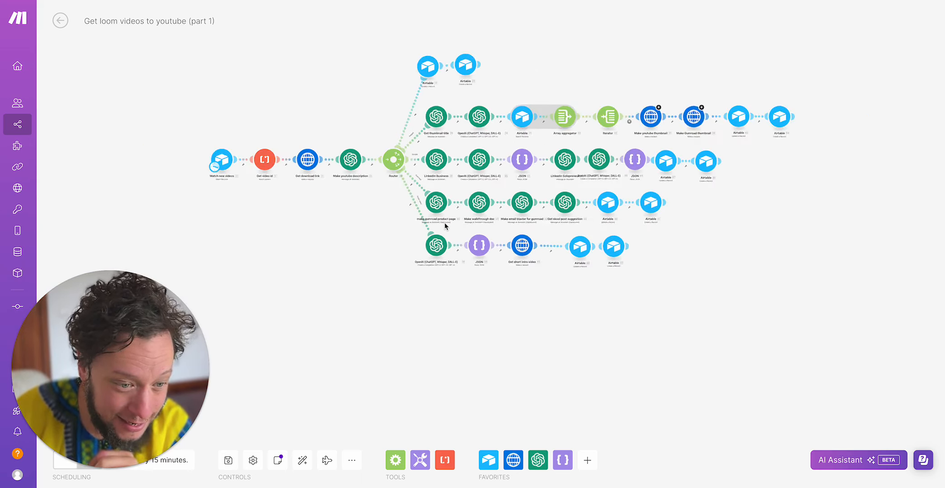
scroll(445, 225, up, 8)
scroll(445, 225, down, 5)
scroll(452, 219, down, 2)
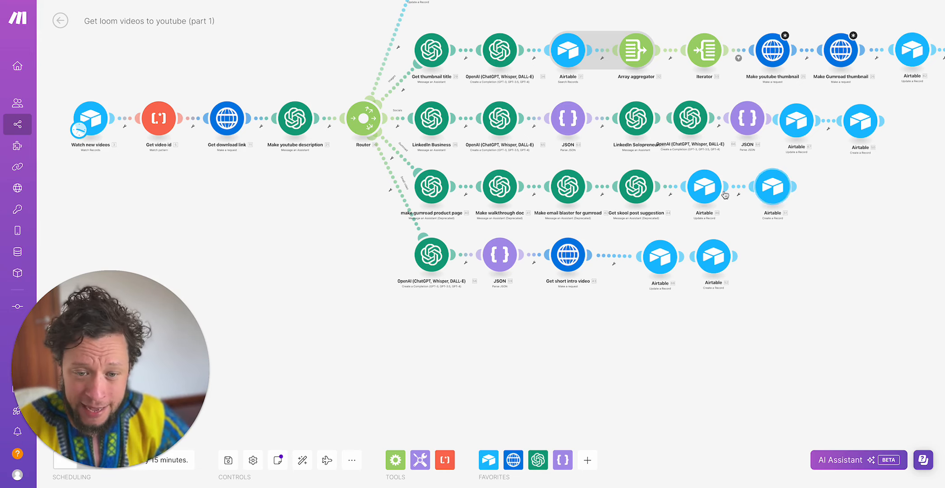
mouse_move(785, 190)
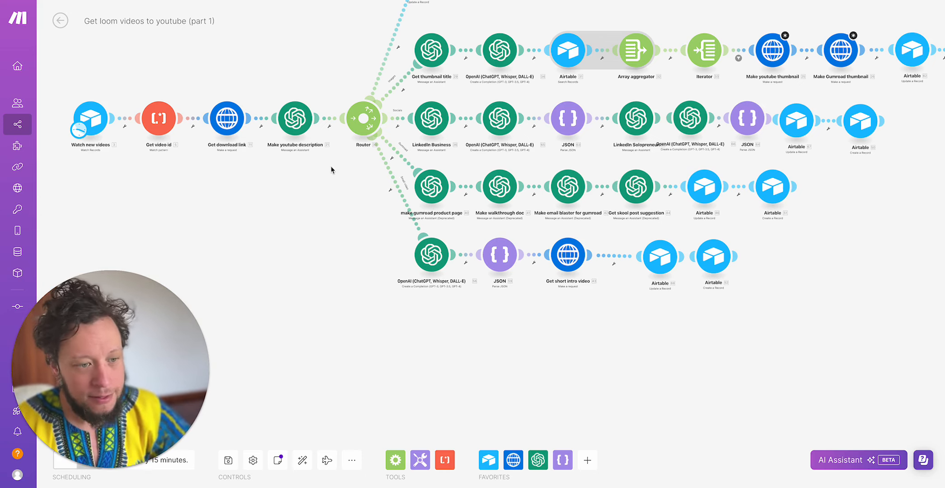
- Open the OpenAI completion module in the short intro video branch and read the three overlay text lines requested in its message
scroll(432, 255, down, 3)
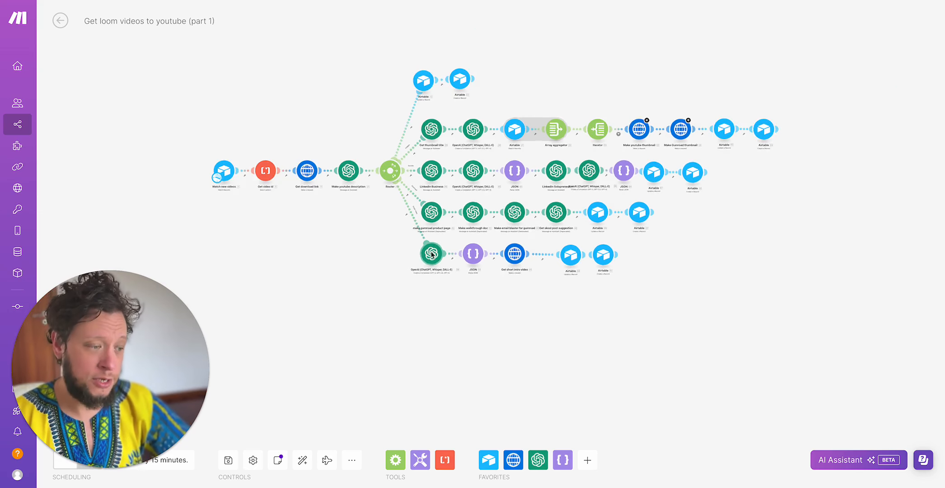
scroll(431, 255, up, 4)
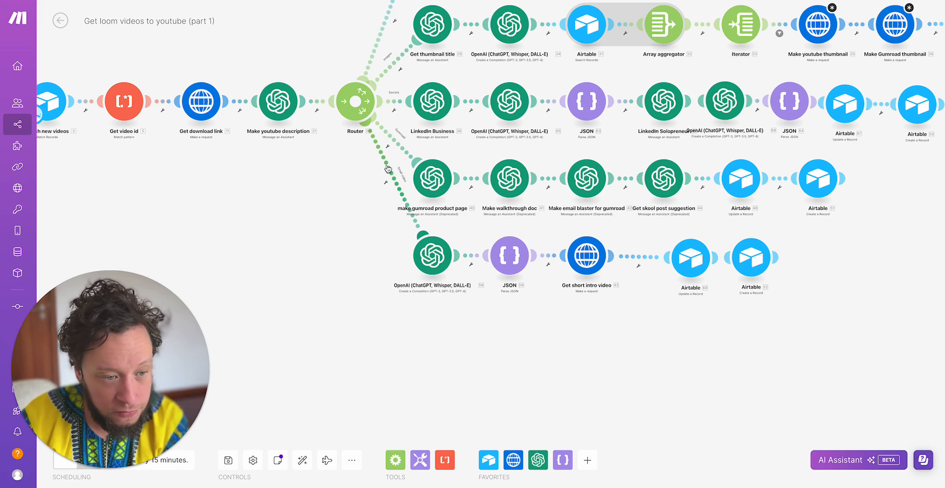
click(437, 262)
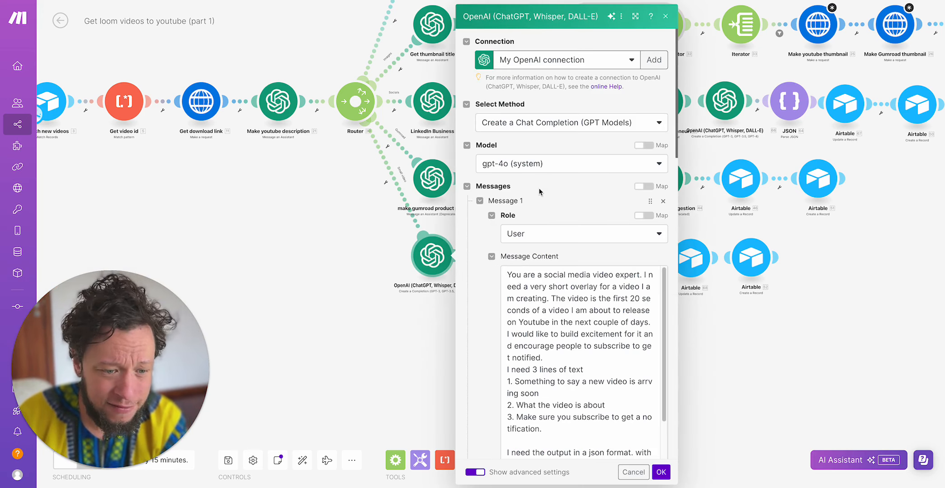
scroll(539, 192, down, 4)
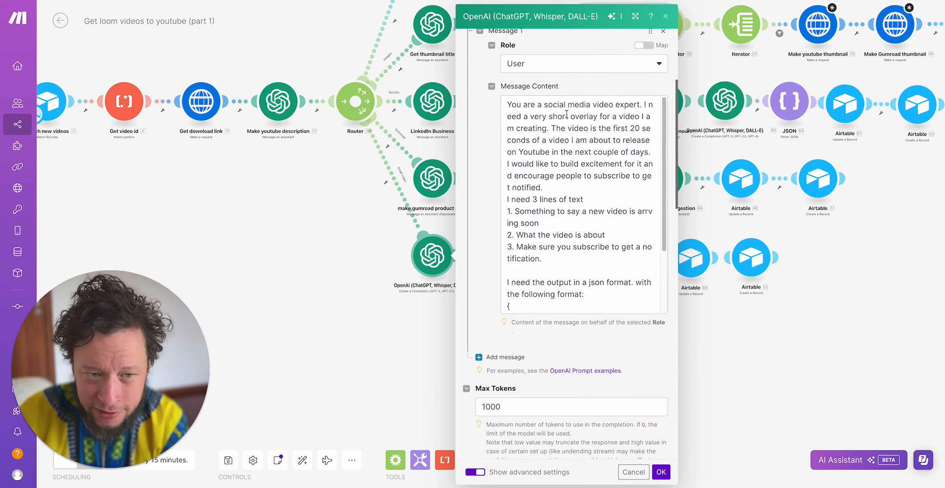
scroll(524, 121, down, 1)
scroll(526, 123, up, 1)
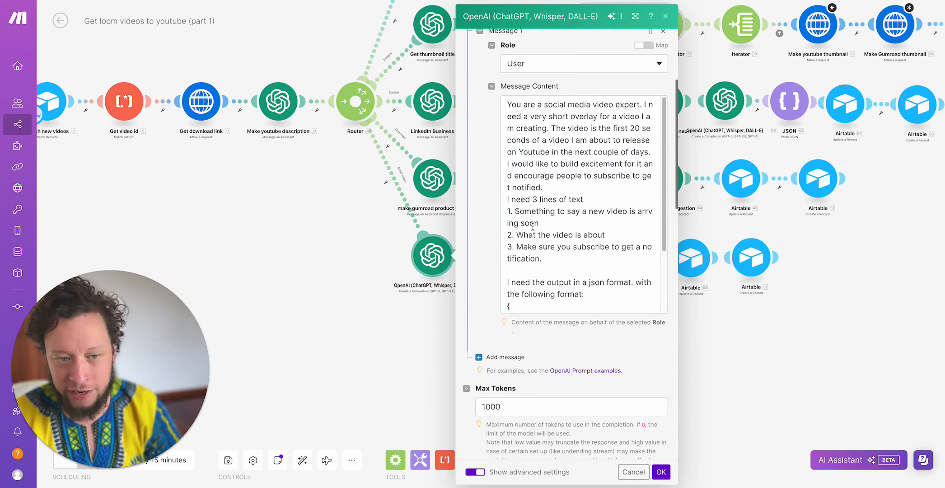
click(530, 222)
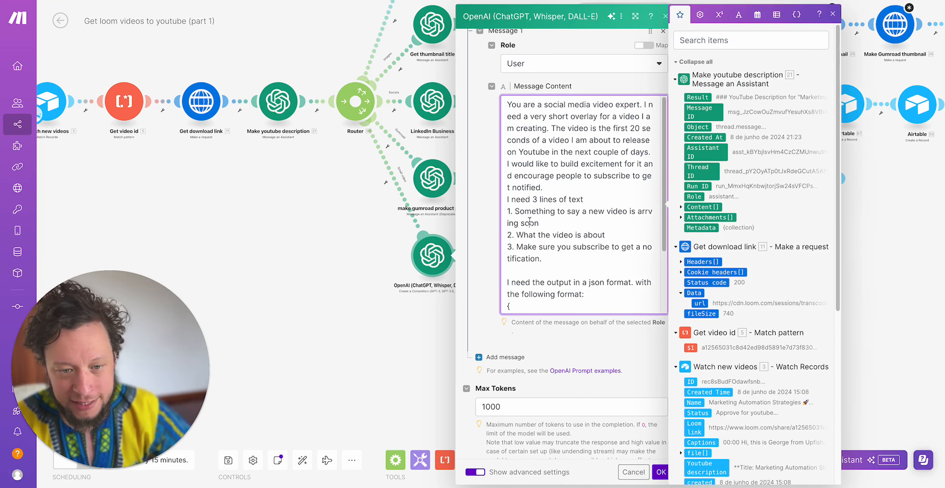
triple_click(529, 221)
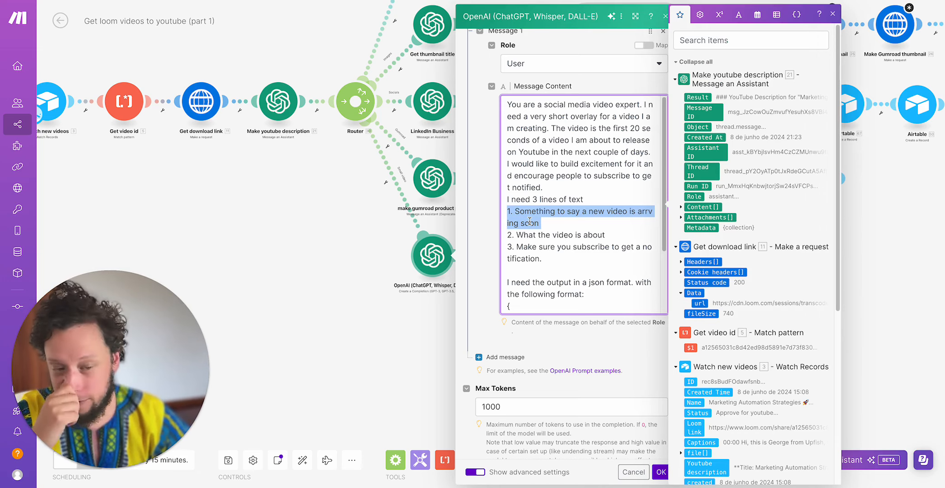
triple_click(541, 235)
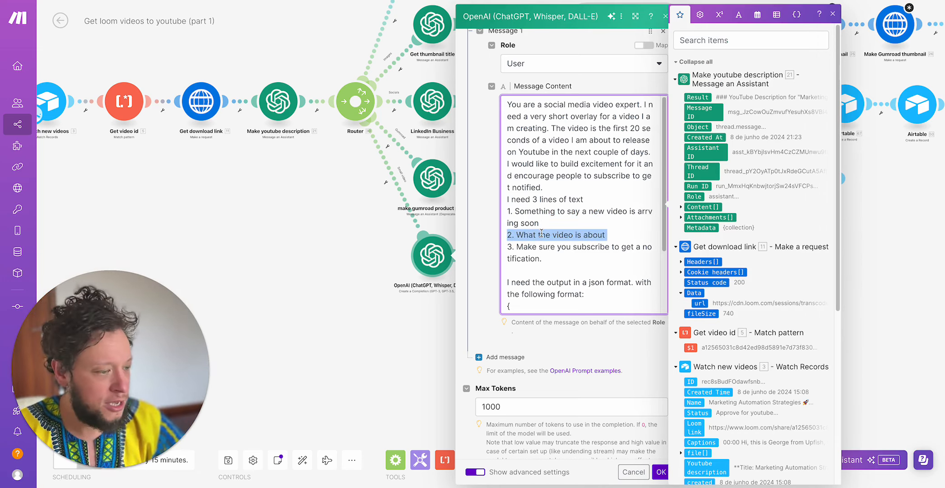
click(555, 254)
double_click(518, 249)
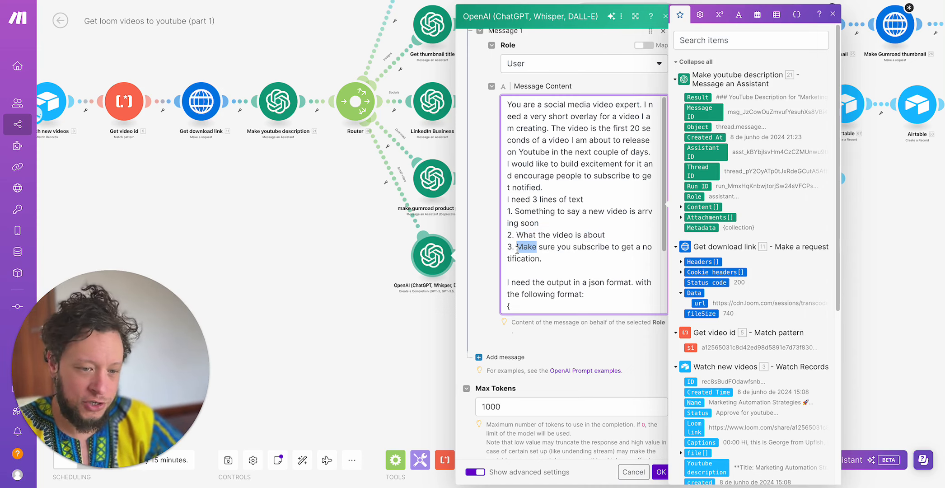
- Examine the prompt's Text 1 to Text 3 JSON format, captions mapping, token limit and Response Format, then close the module
scroll(560, 253, down, 2)
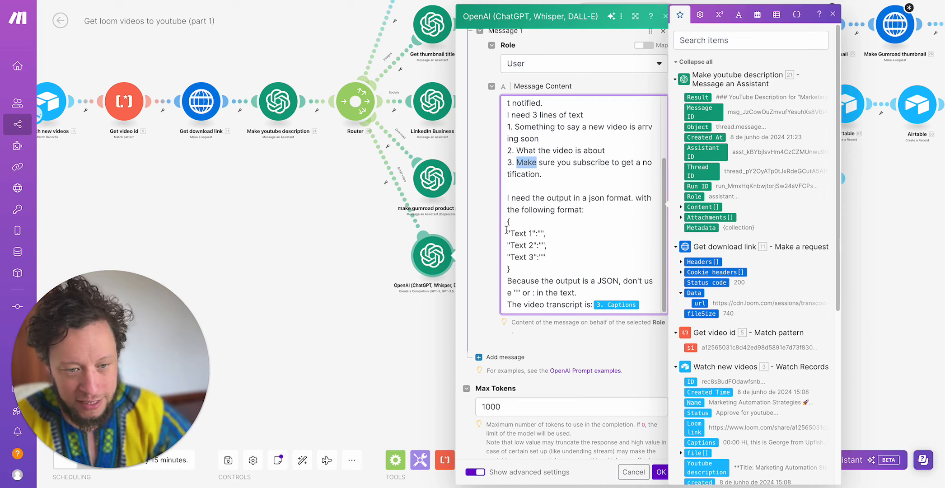
drag(508, 222, 542, 273)
click(534, 248)
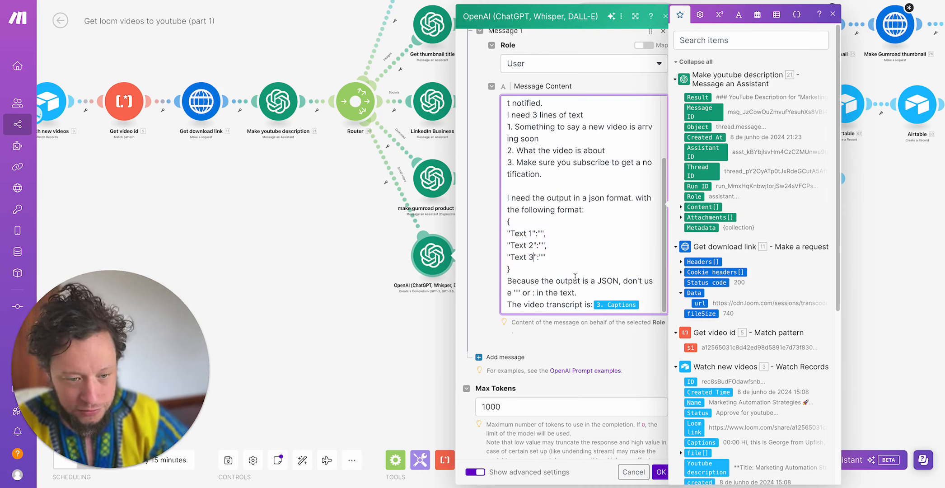
scroll(575, 278, down, 3)
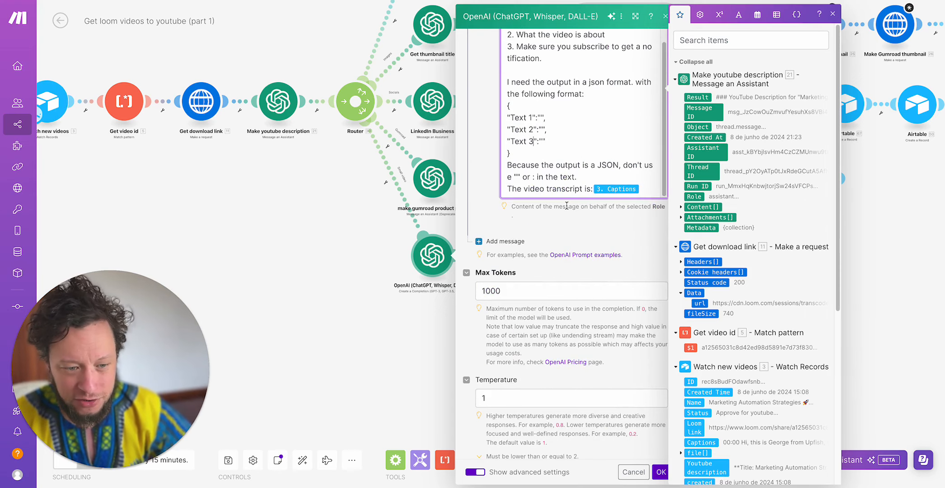
scroll(573, 206, down, 10)
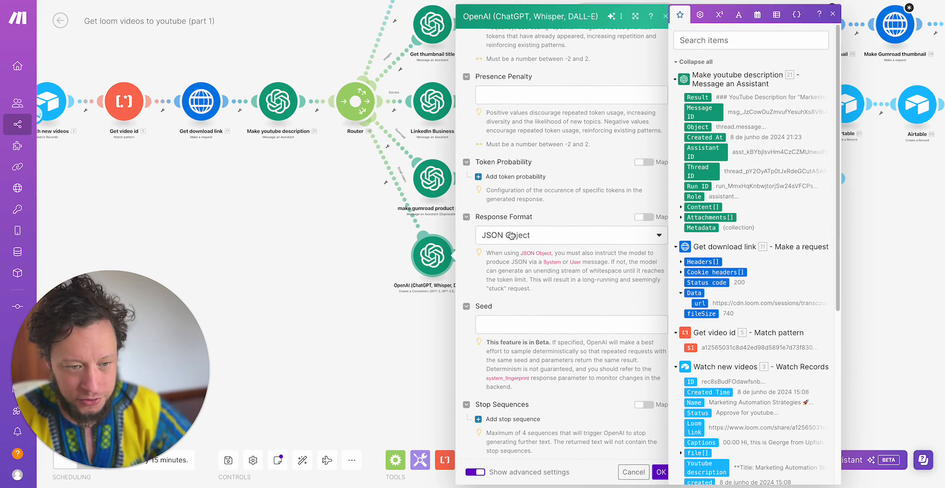
click(318, 224)
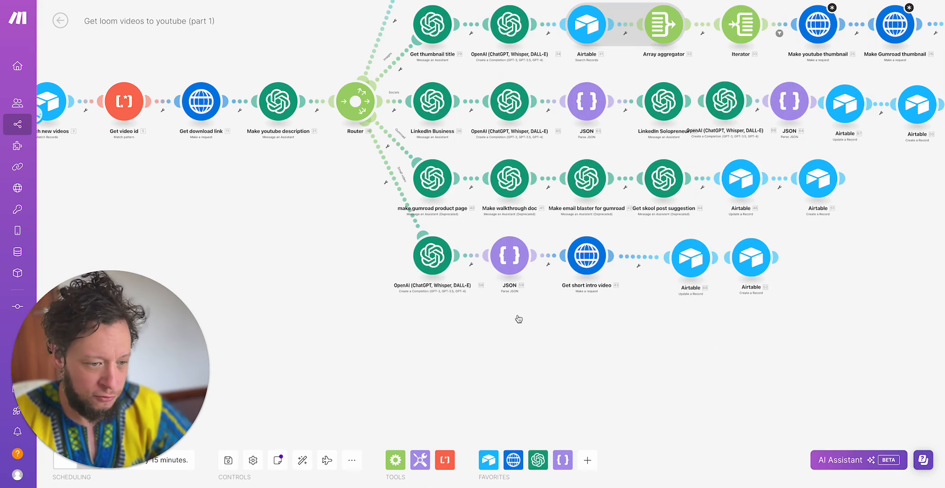
- Reopen the short intro video branch's OpenAI module, reread its overlay instructions down to the subscribe line, and close it
click(424, 264)
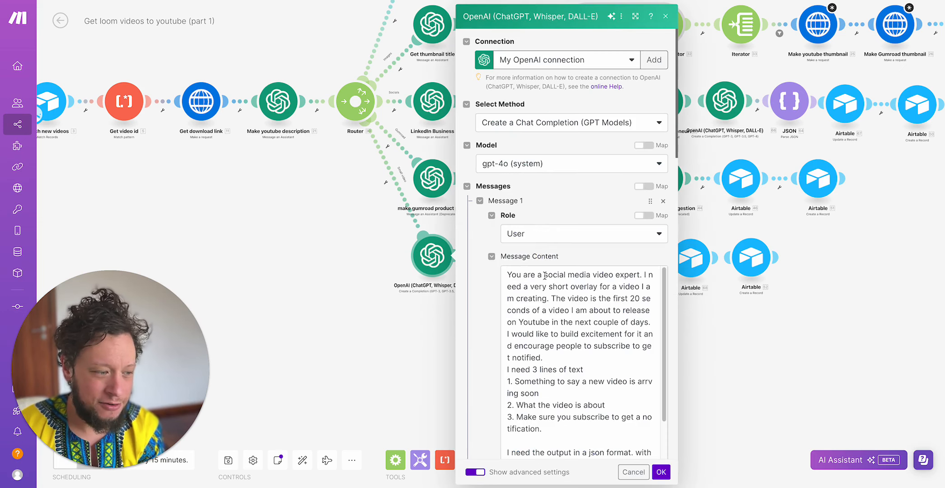
scroll(567, 337, down, 3)
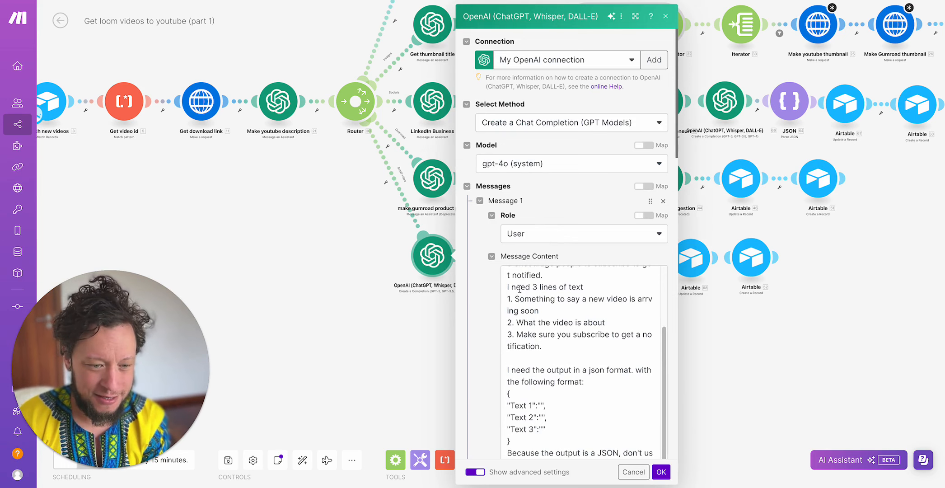
scroll(532, 324, up, 1)
drag(514, 317, 612, 346)
drag(542, 365, 511, 354)
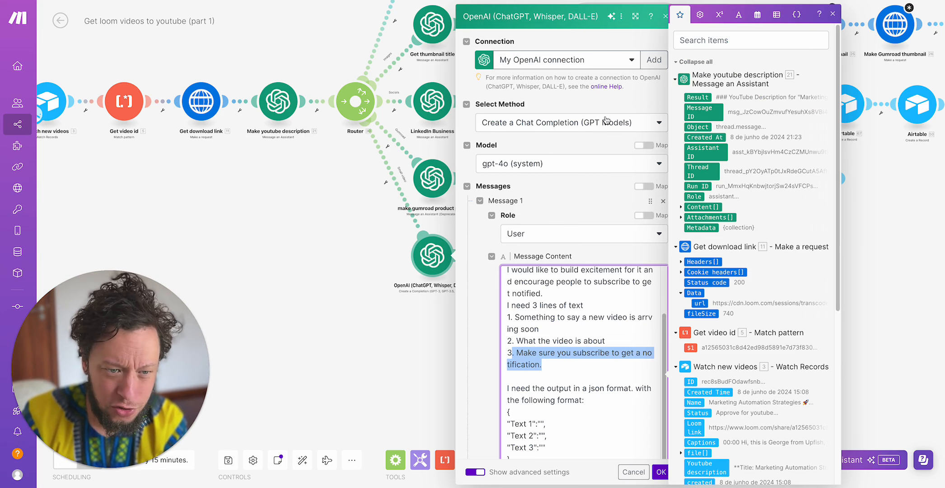
click(329, 245)
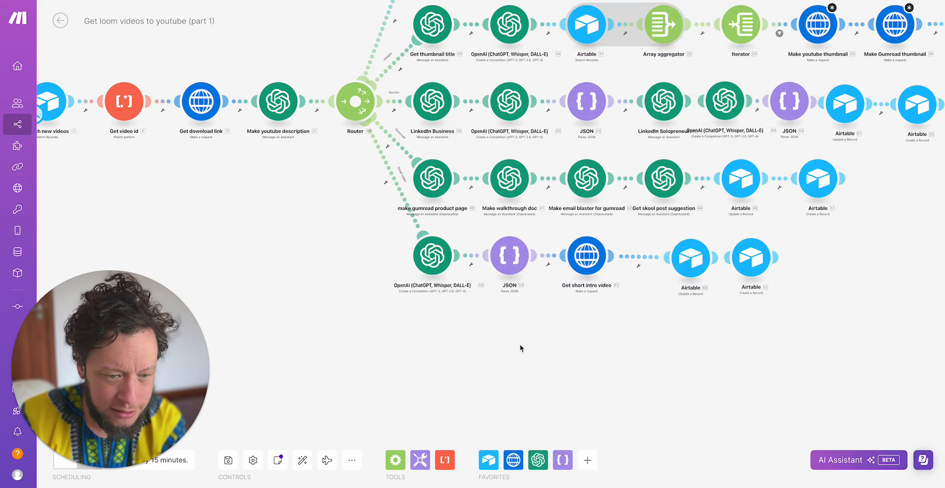
- Open the short intro video branch's Parse JSON module, inspect its JSON string mapping against the Choices message content, and close it
click(517, 252)
click(691, 301)
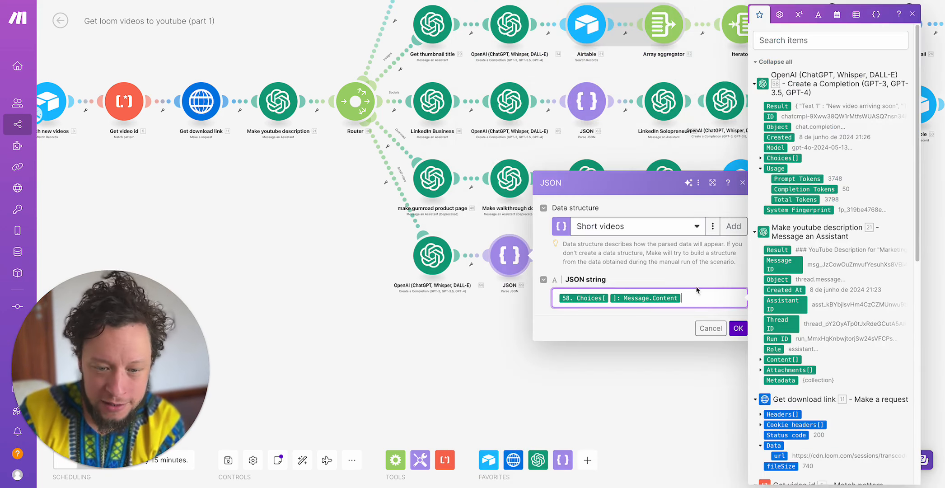
click(769, 159)
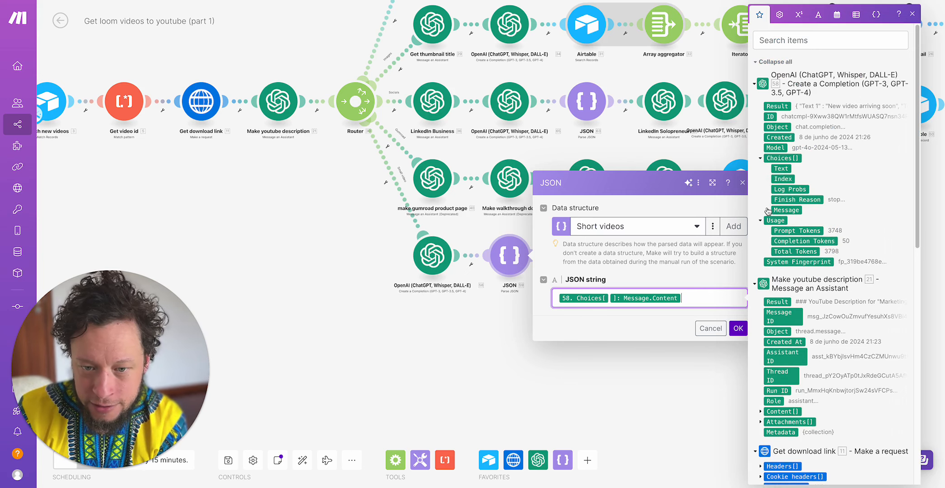
click(768, 210)
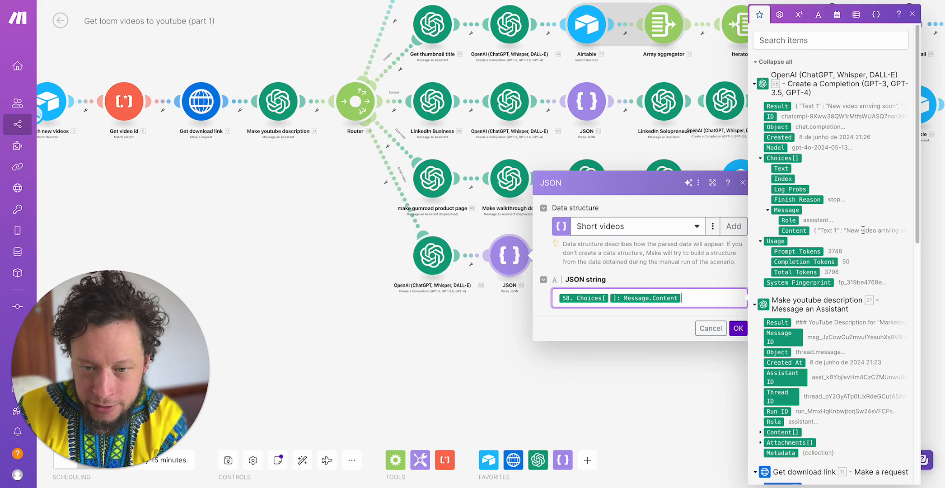
click(488, 324)
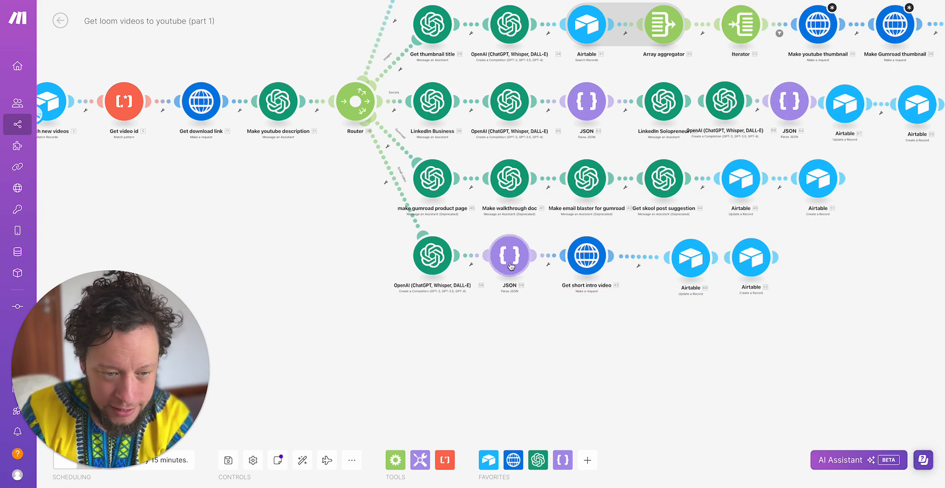
- Open the Get short intro video HTTP module, review its Creatomate URL, POST method and JSON request content, and close it
click(586, 261)
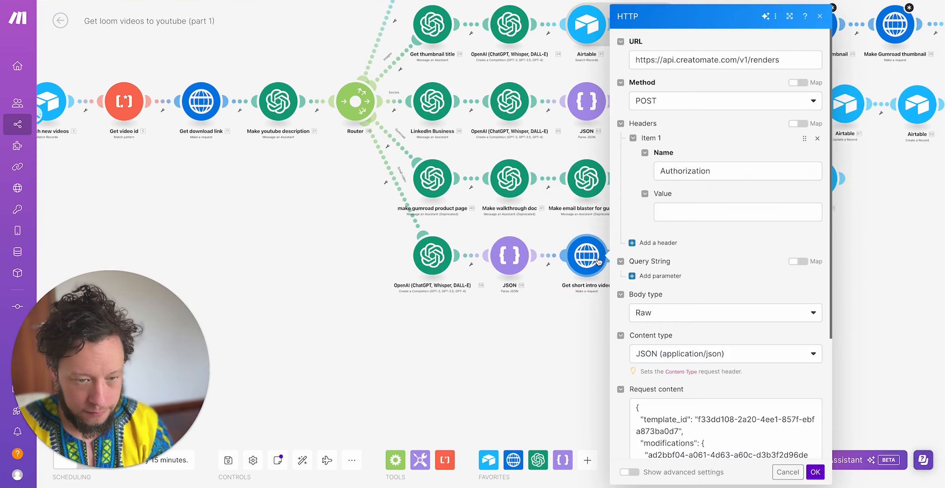
scroll(746, 271, down, 4)
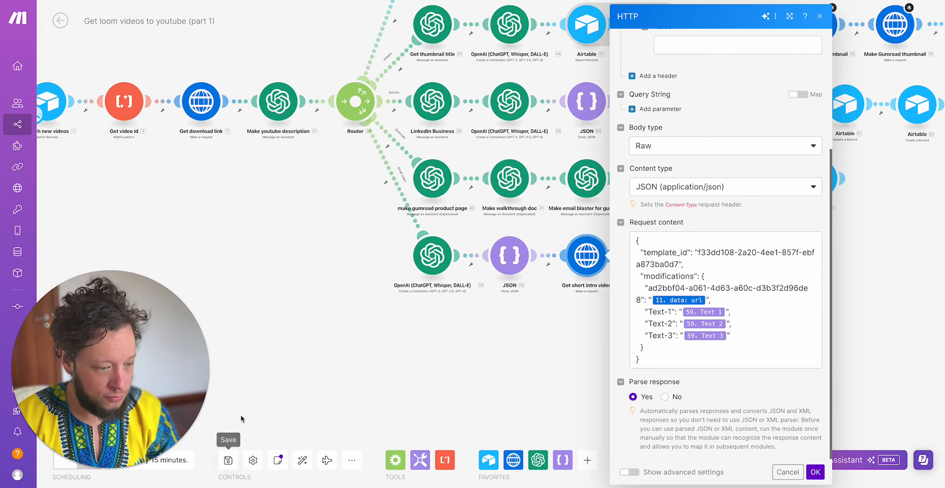
scroll(276, 200, down, 1)
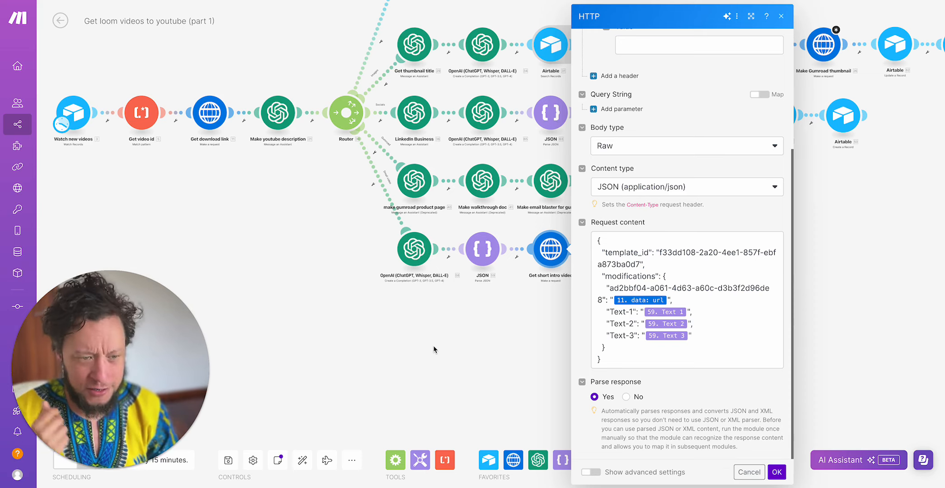
scroll(434, 347, down, 5)
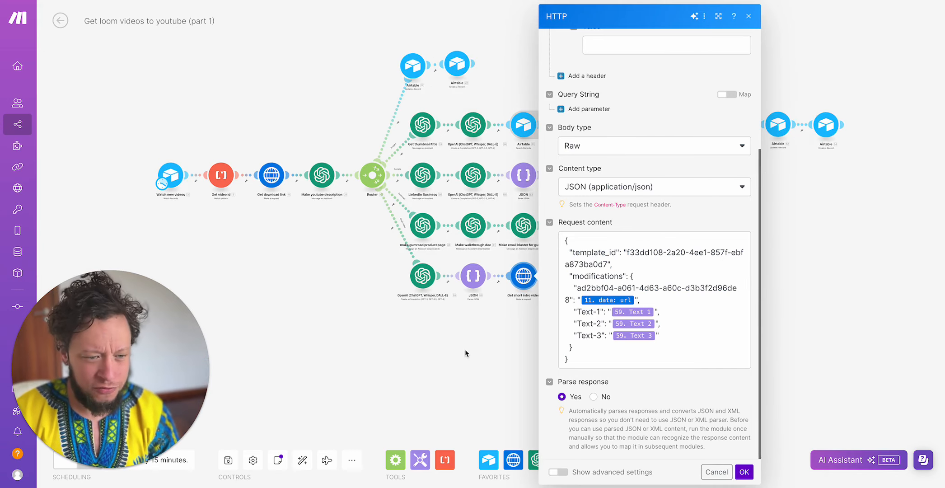
scroll(466, 354, up, 5)
click(466, 351)
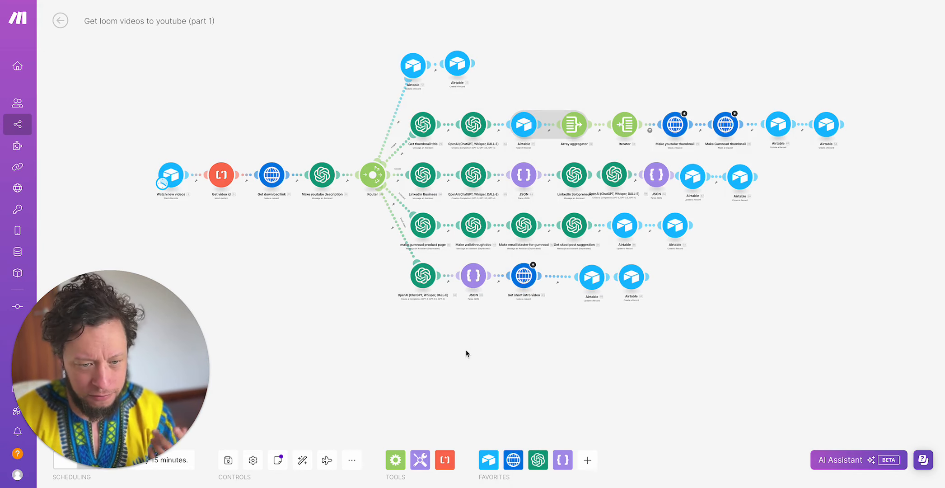
- Recheck the video URL mapping in the Get short intro video request, then view and close the branch's Airtable Update a Record module
click(525, 277)
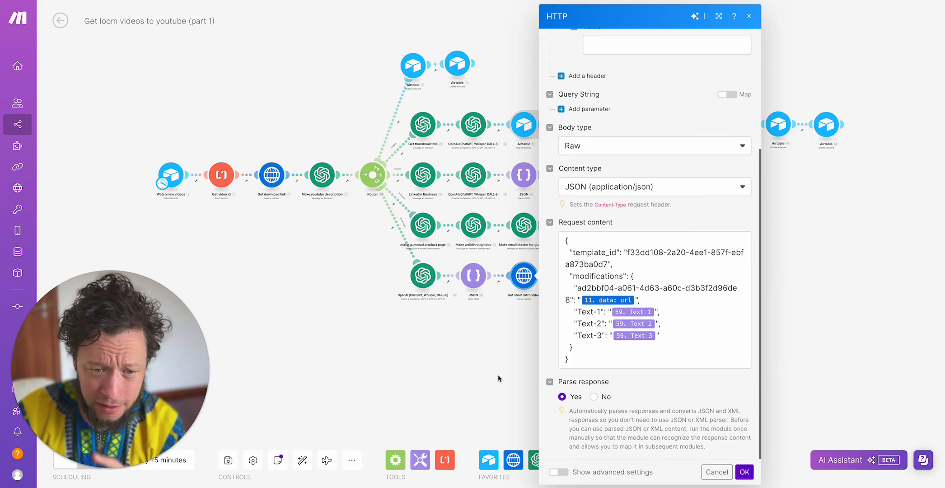
mouse_move(611, 300)
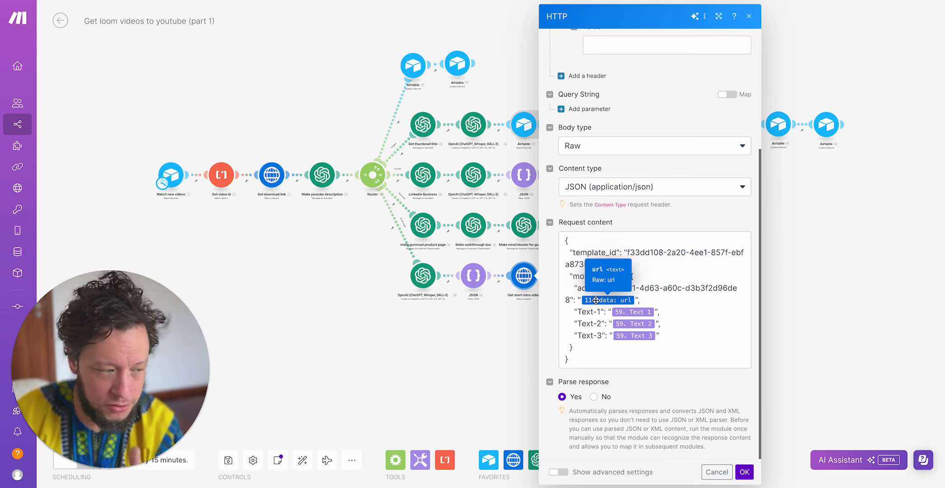
key(Escape)
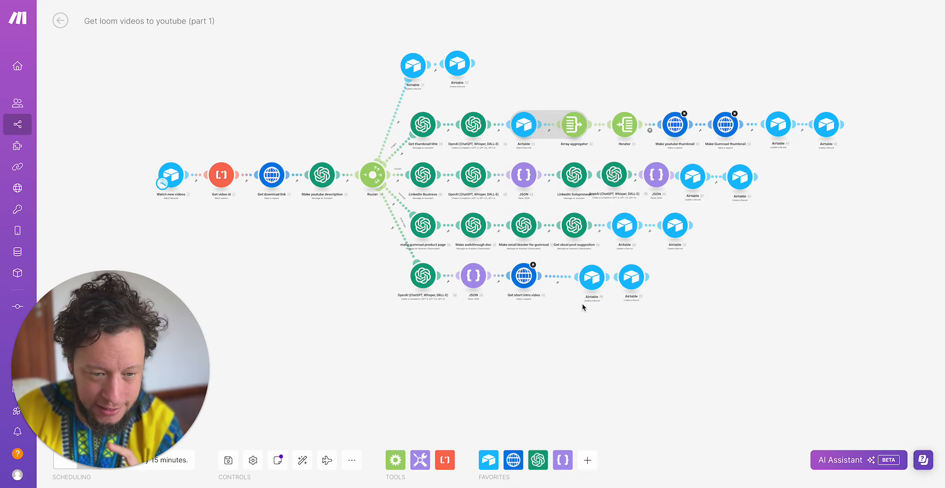
click(593, 281)
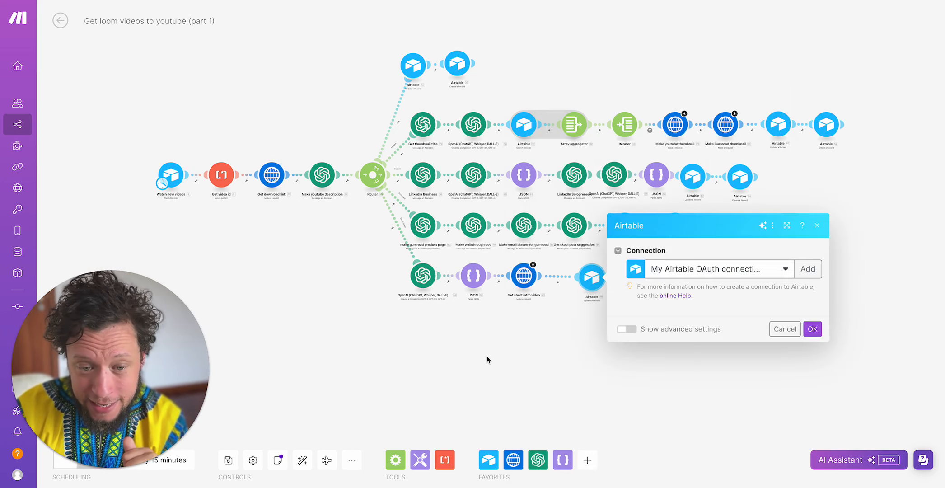
key(Escape)
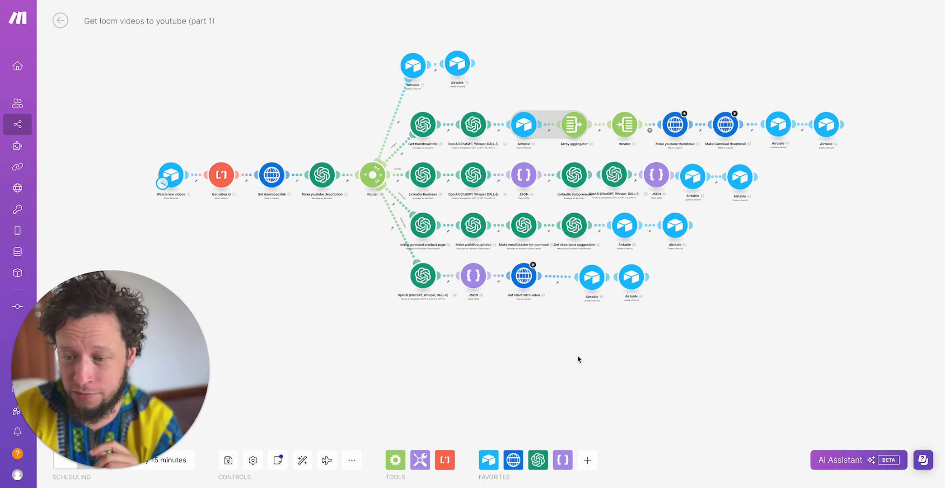
- Leave the scenario editor discarding the unsaved changes, and open the run of 8 June 2024 21:23:27 from the history
click(60, 20)
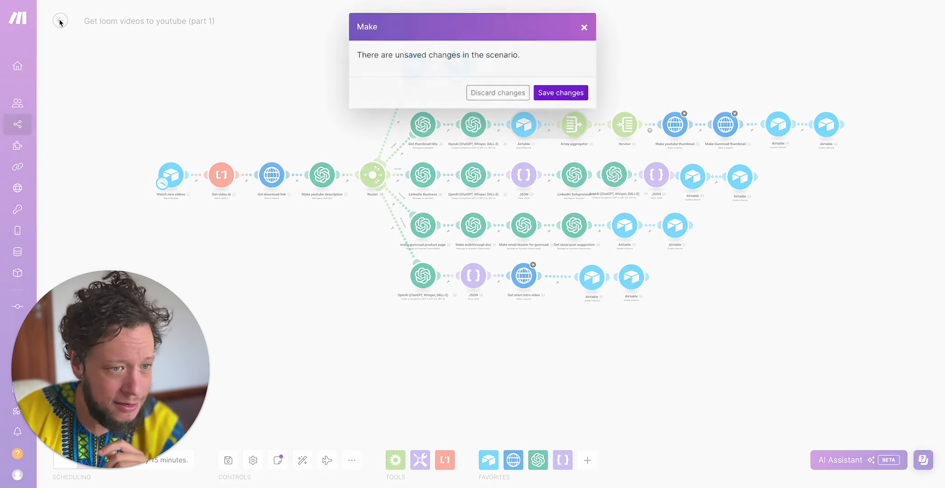
click(496, 93)
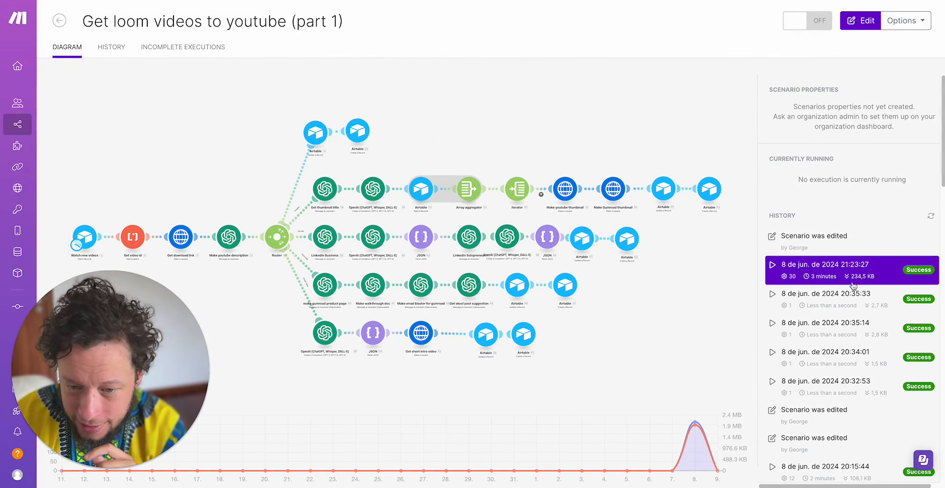
click(875, 273)
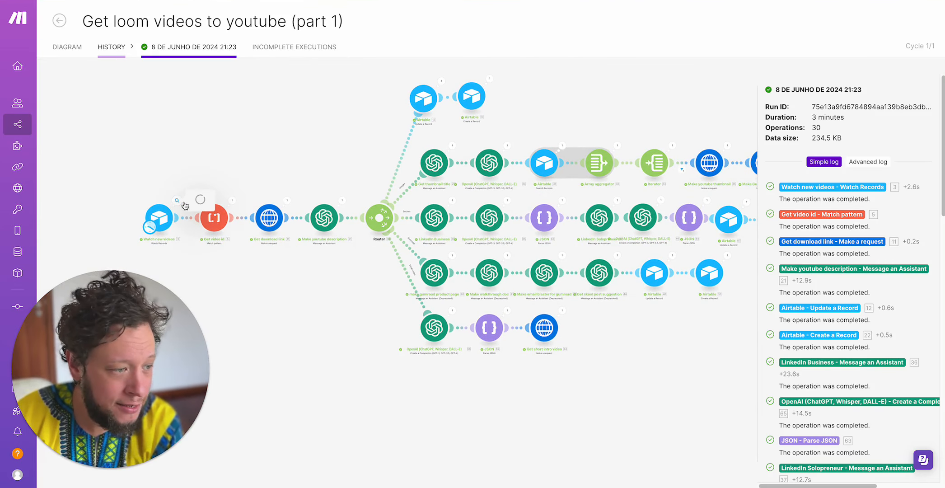
- Open the Watch new videos output of this run, examine the record's Name, Loom link and Captions, and collapse the captions
click(178, 201)
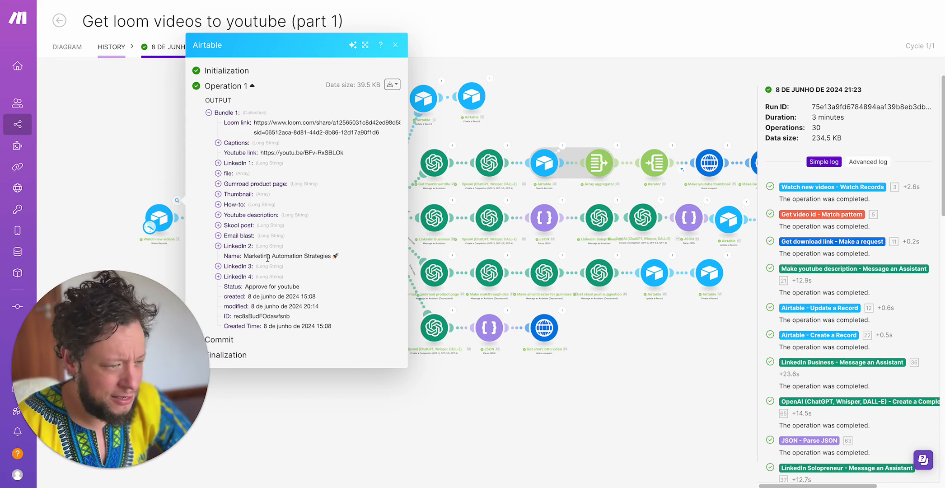
drag(248, 258, 343, 255)
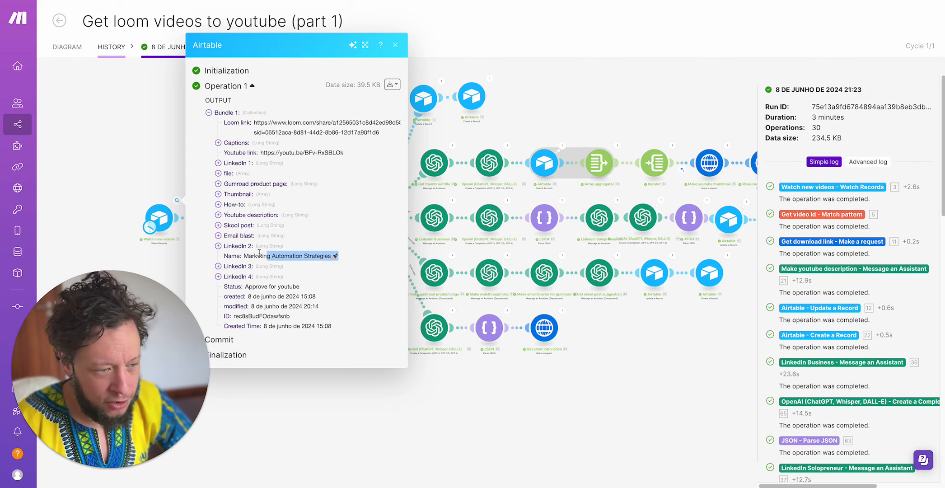
triple_click(270, 132)
click(248, 144)
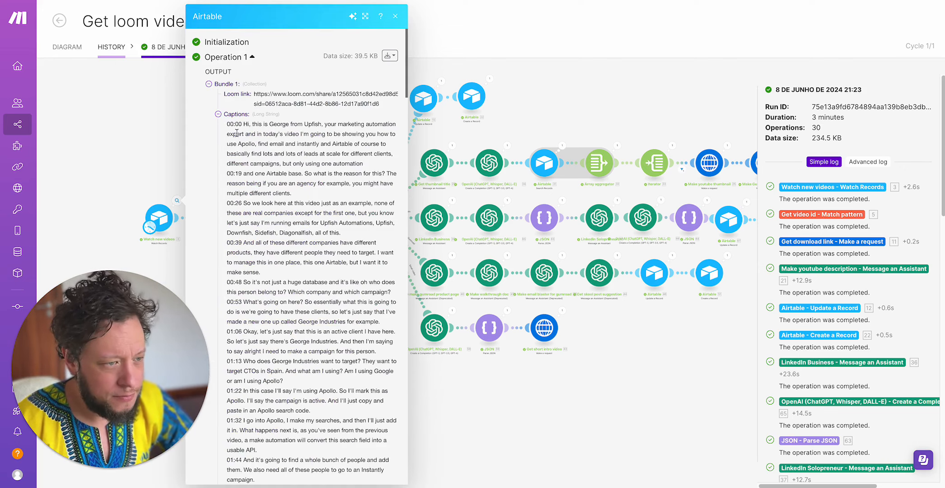
drag(233, 131, 323, 250)
click(237, 114)
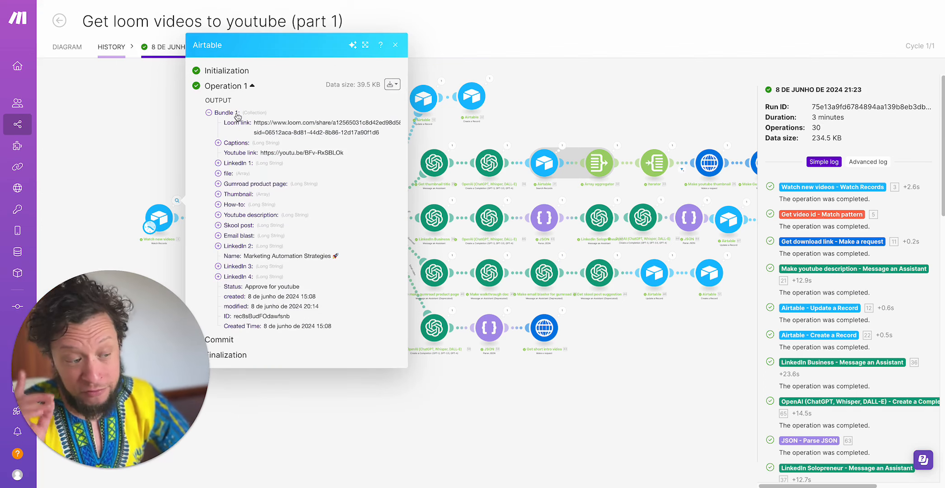
click(240, 142)
click(246, 116)
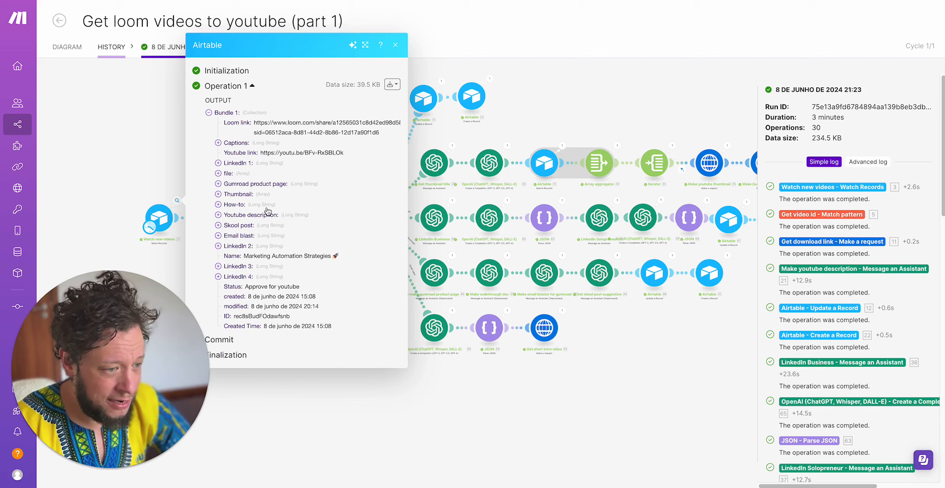
- Expand the record's Thumbnail attachment details in the Watch new videos output, collapse them and close the output
click(248, 192)
click(239, 200)
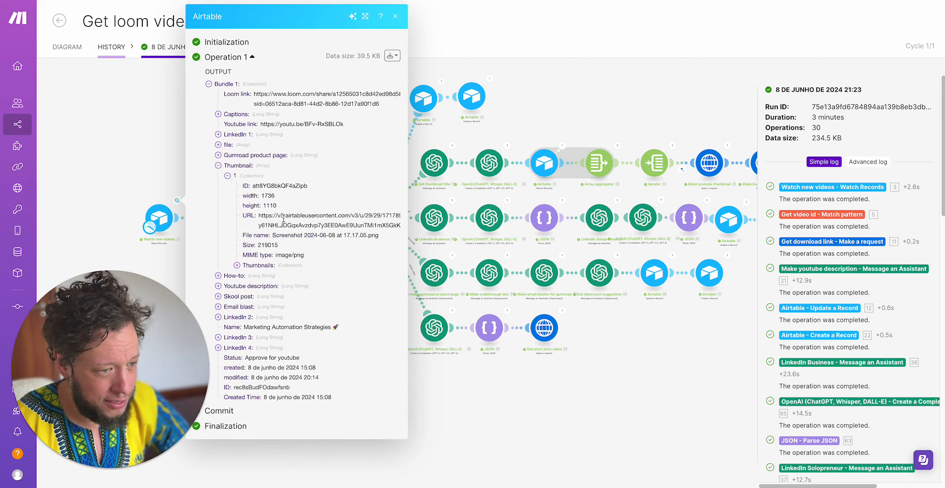
click(254, 169)
click(176, 176)
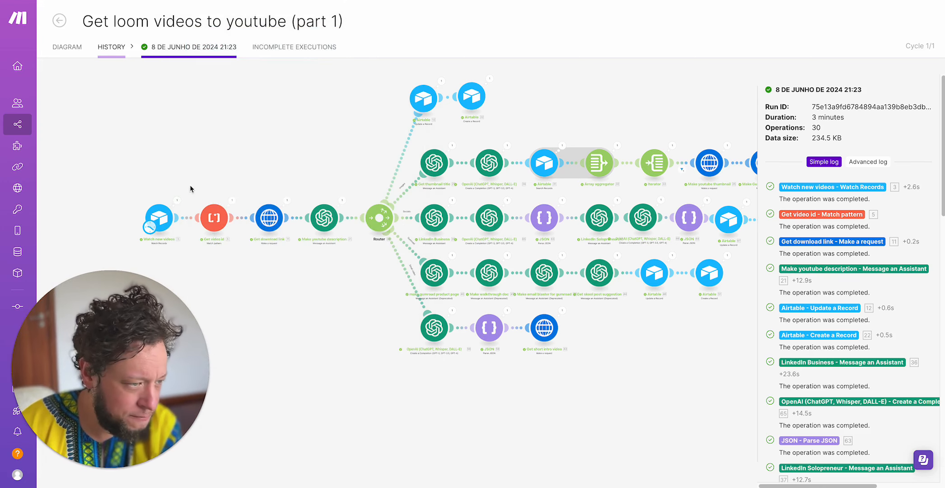
- Inspect the Get video id run, comparing the input Loom share link with the extracted ID in an enlarged window, and close it
click(232, 201)
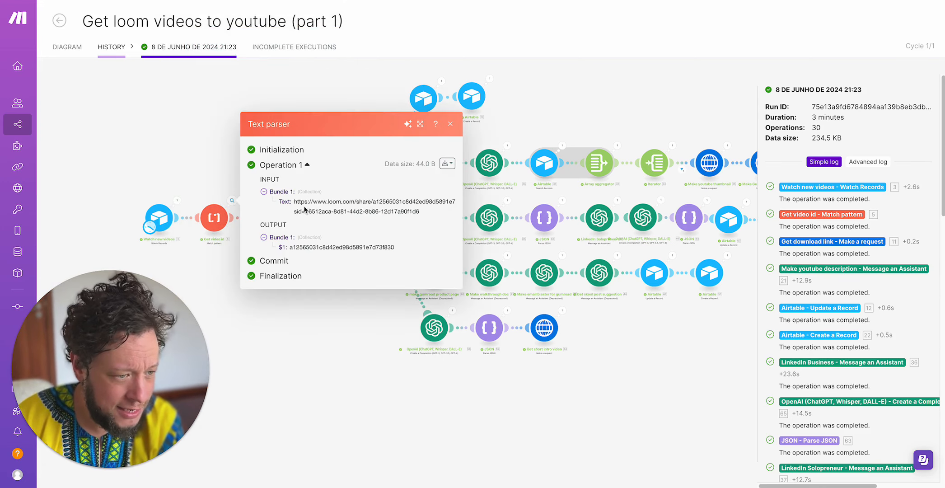
drag(295, 201, 404, 220)
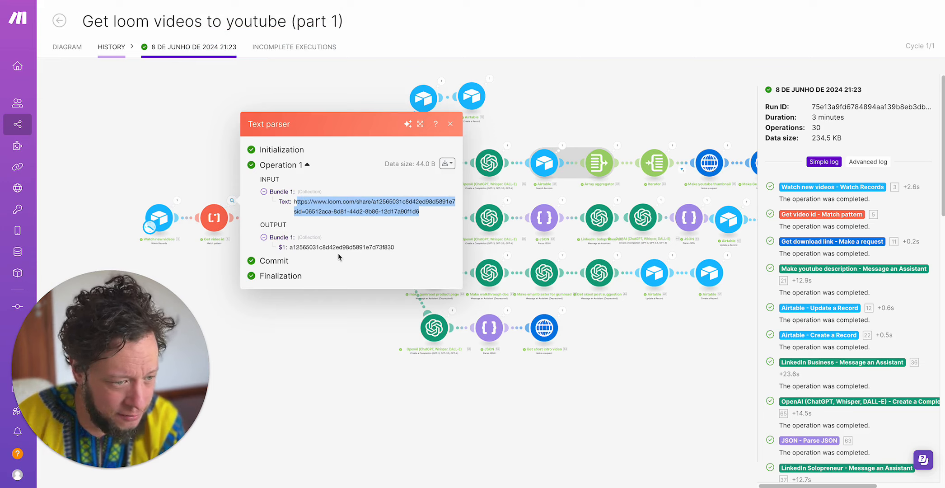
click(402, 211)
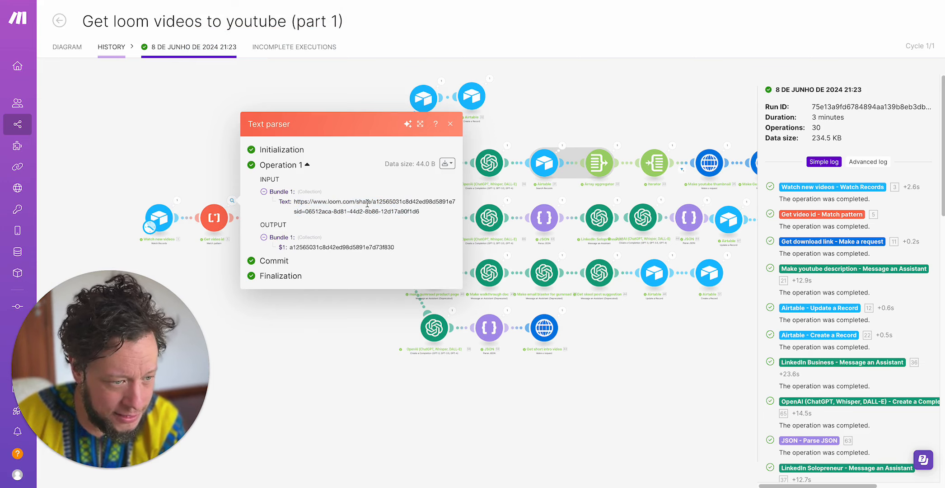
drag(371, 202, 301, 209)
triple_click(297, 208)
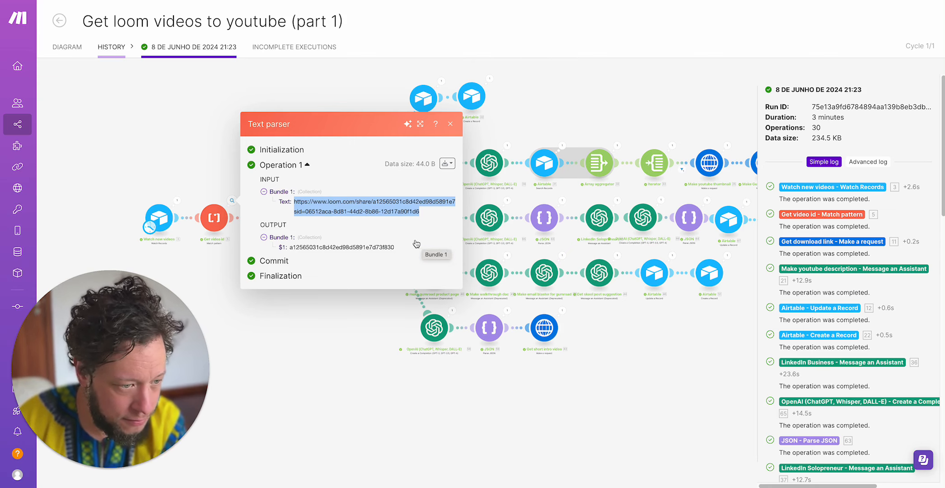
click(421, 124)
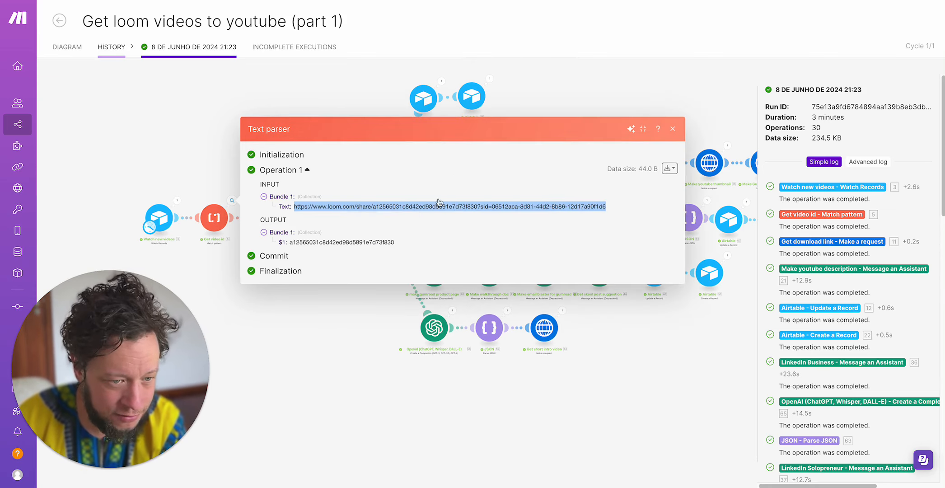
click(353, 332)
- Open the Get download link run, examine the video ID in its request URL and the download URL under Data, and close it
click(287, 200)
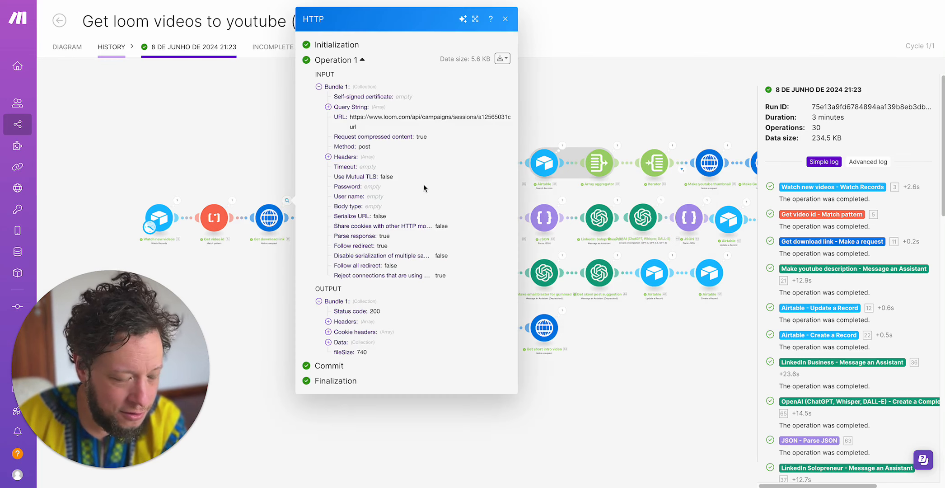
drag(352, 117, 483, 120)
double_click(487, 118)
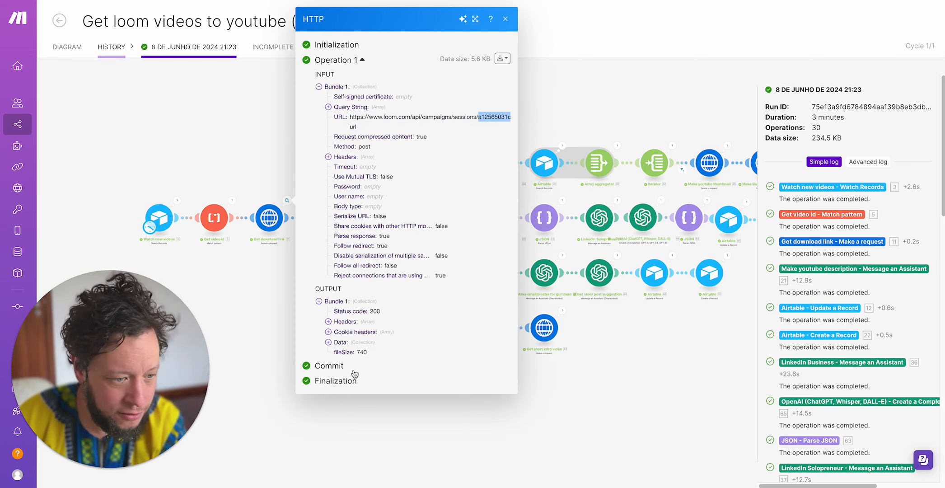
click(349, 342)
drag(355, 351, 475, 377)
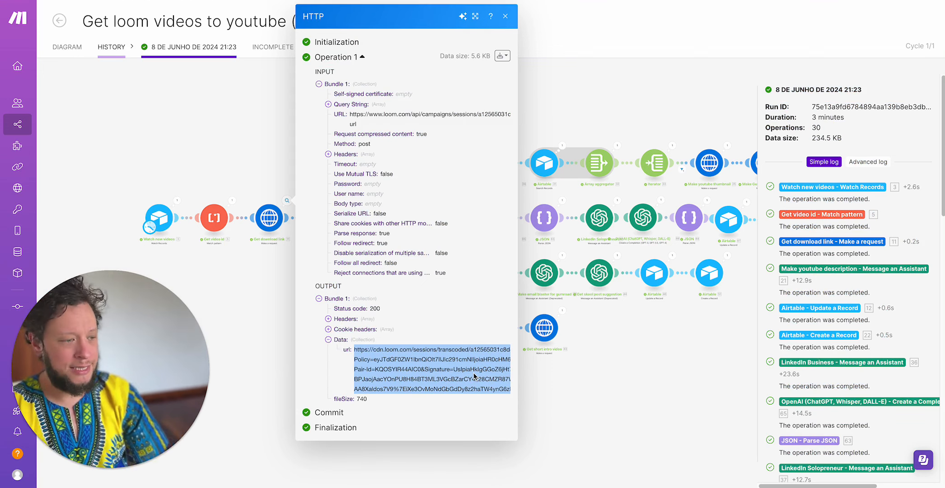
click(260, 315)
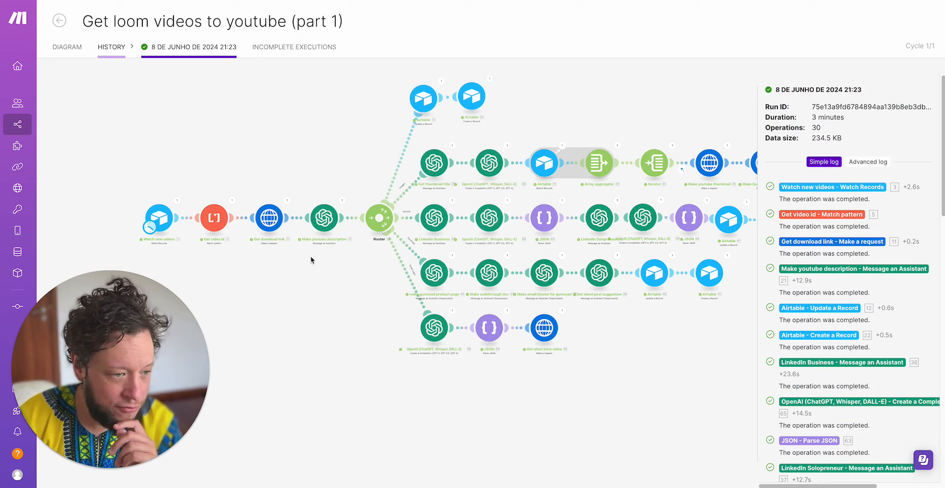
- Open the Make youtube description run output and expand its content down to the text value
click(344, 201)
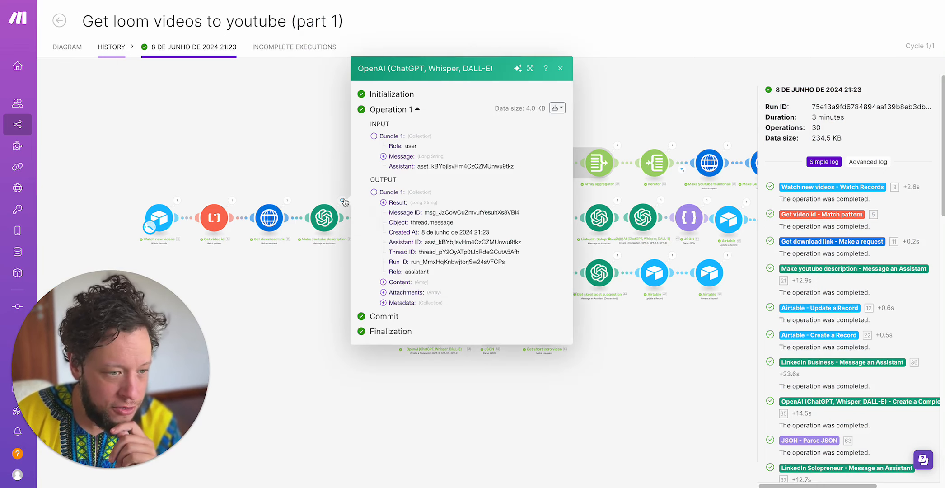
click(400, 283)
click(414, 289)
click(418, 298)
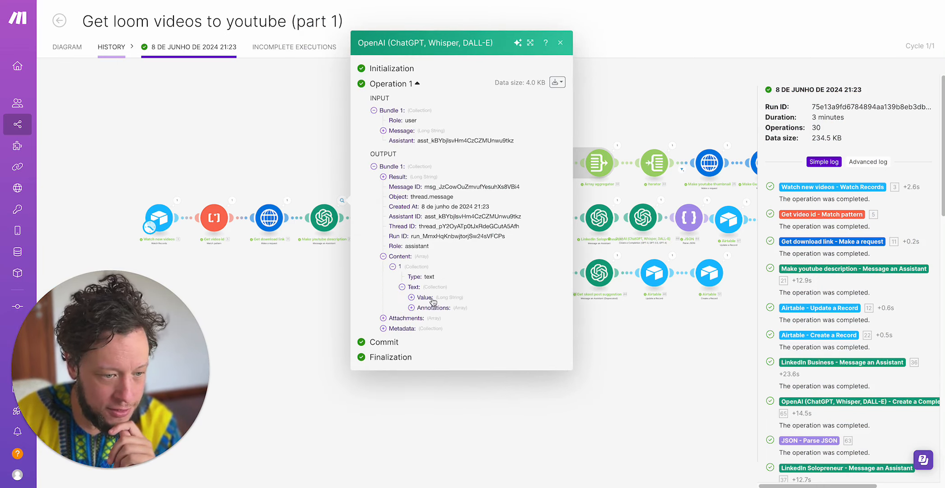
click(433, 298)
- Read through the generated YouTube description, including its promotional links, mentioned websites and timestamps, and close the output
scroll(440, 307, down, 3)
drag(437, 143, 483, 366)
scroll(483, 366, down, 4)
scroll(483, 366, up, 4)
double_click(492, 309)
scroll(488, 315, down, 5)
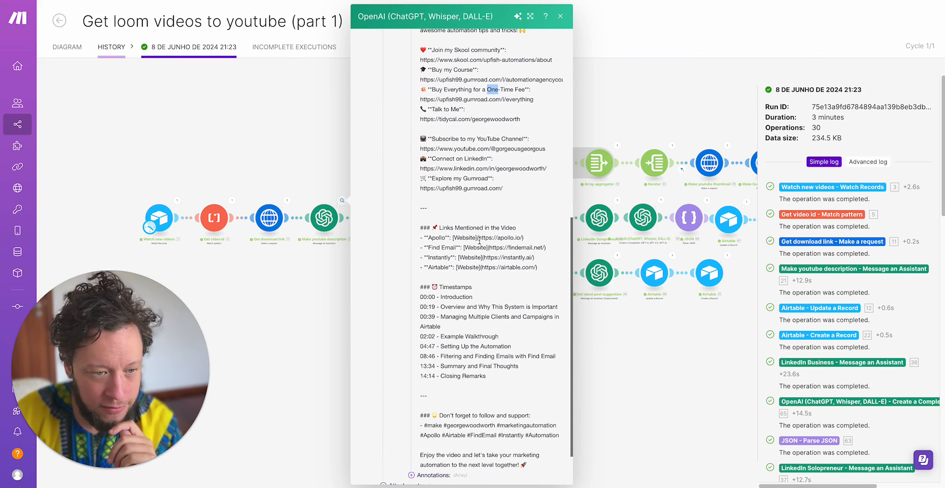
triple_click(480, 240)
scroll(464, 266, down, 1)
click(452, 254)
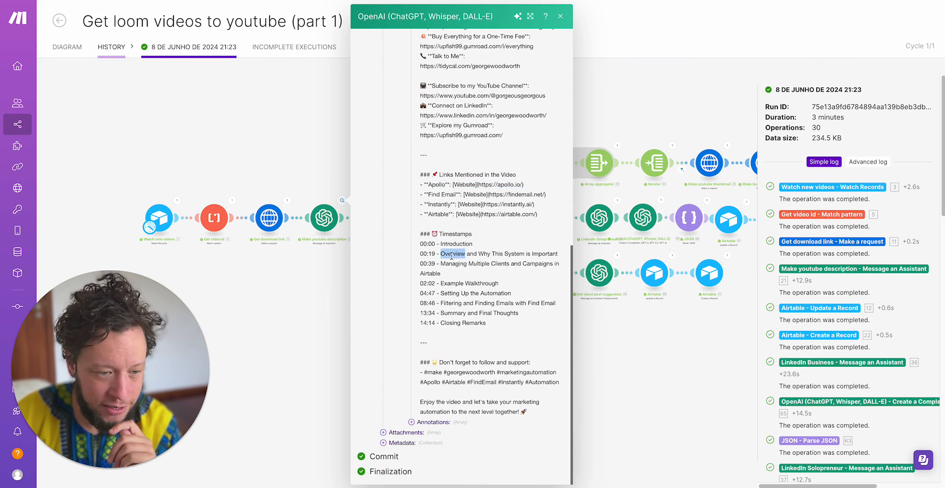
click(268, 277)
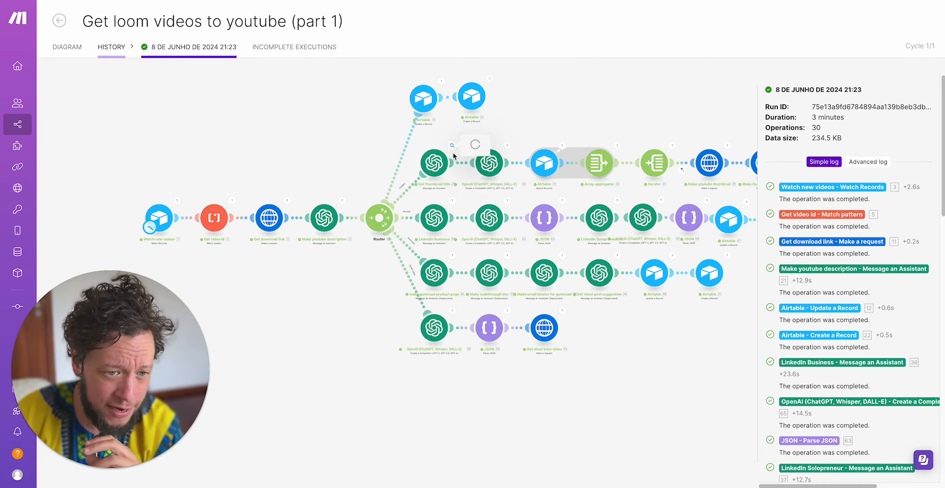
- Open the Get thumbnail title run, expand its output content to the text value, examine the generated title, and close it
click(452, 145)
click(493, 229)
click(502, 239)
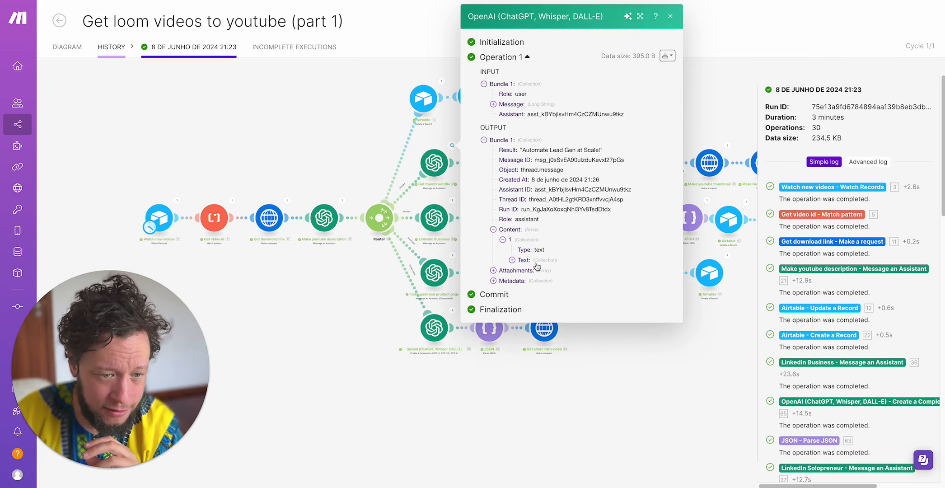
click(511, 260)
drag(550, 270, 642, 266)
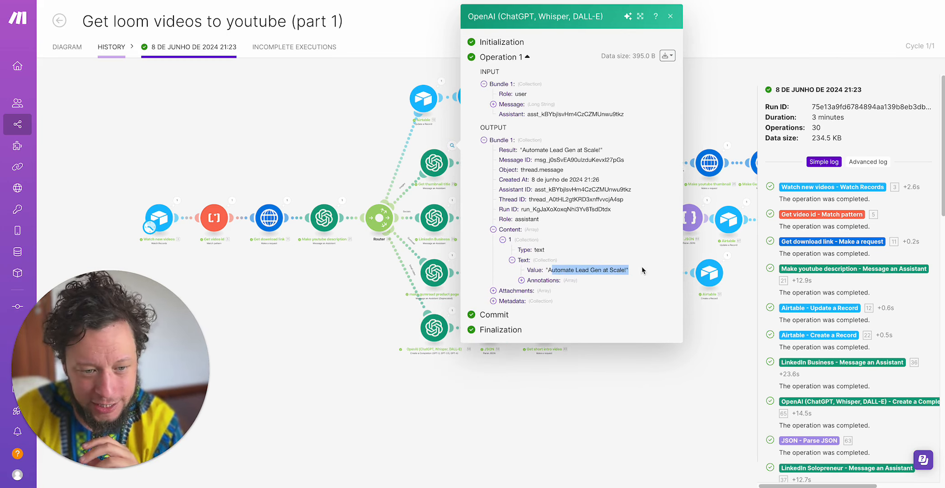
click(326, 303)
- Reopen the Get thumbnail title run, check the full quoted title in its content value again, and close it
click(453, 145)
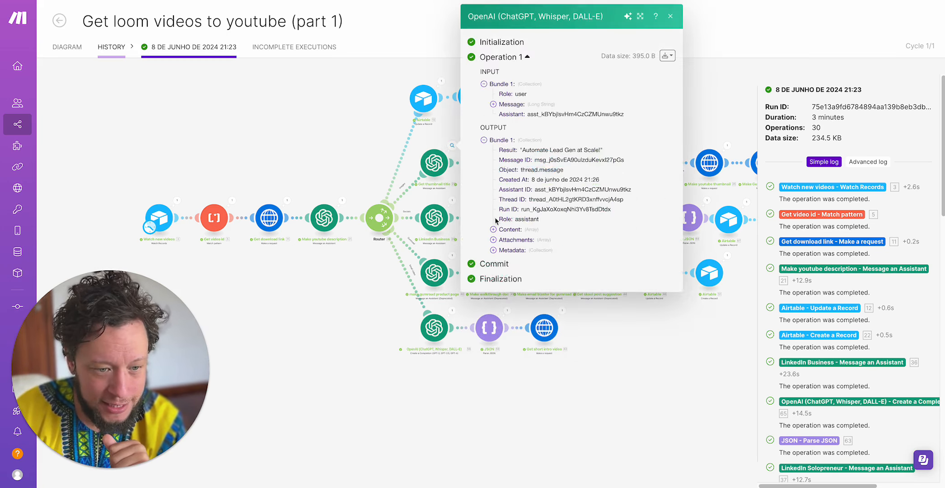
click(519, 231)
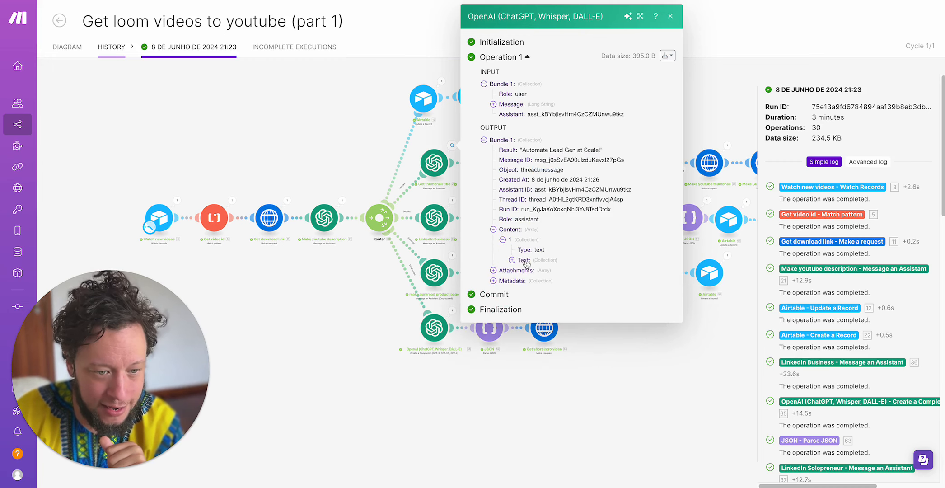
click(524, 260)
drag(547, 270, 629, 273)
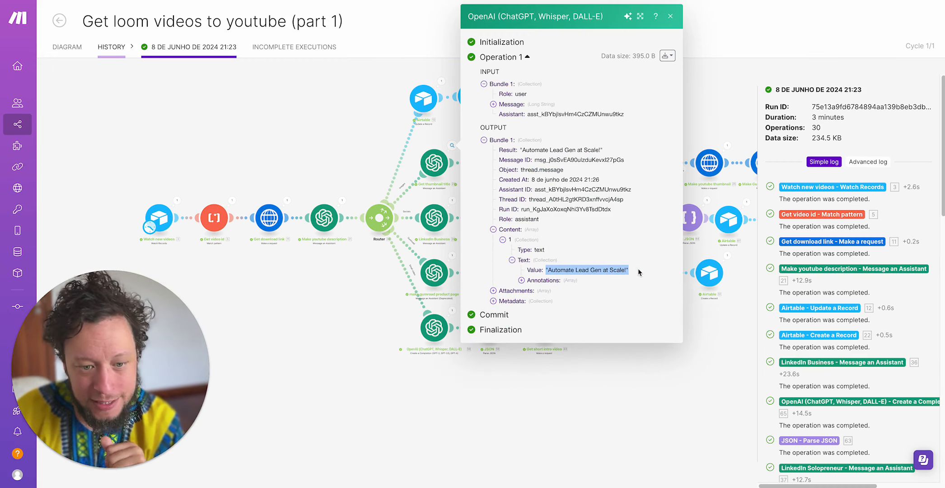
click(288, 319)
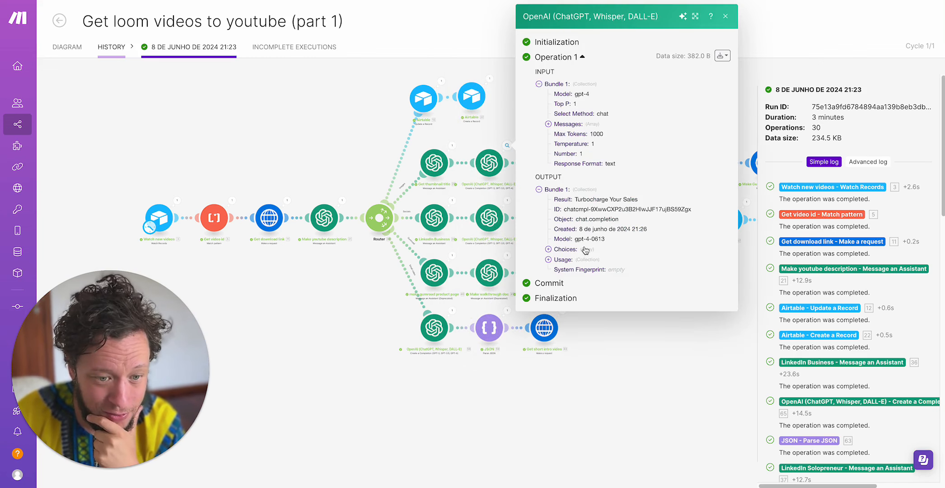
- In the run of the OpenAI completion module that cleans the title, expand Choices to the message content and examine it
click(585, 249)
click(589, 261)
click(586, 280)
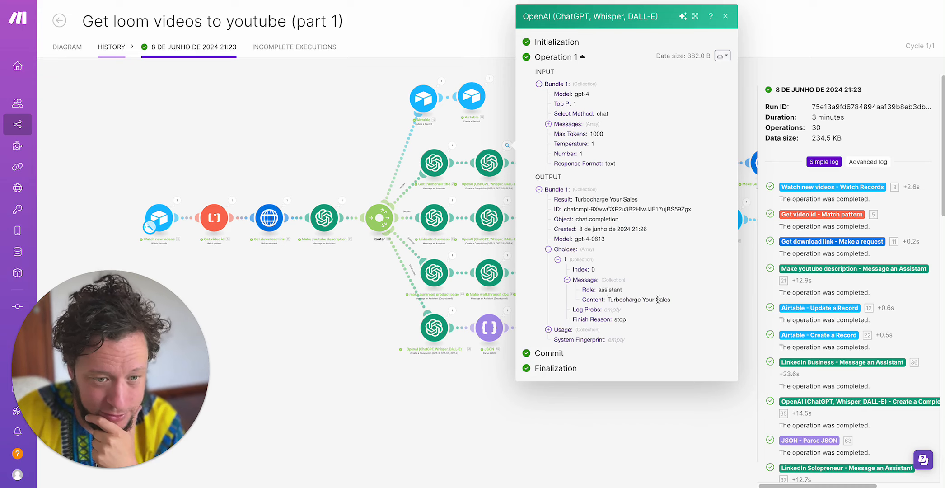
triple_click(657, 299)
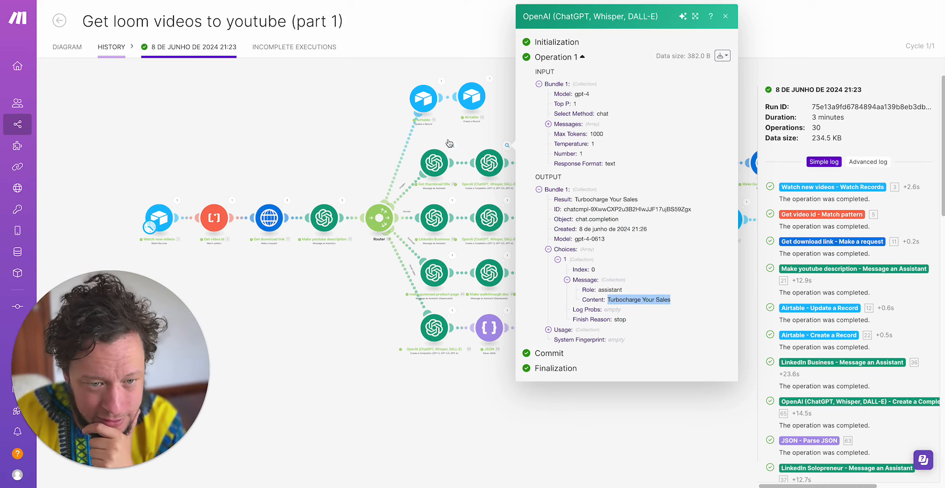
- Expand the input messages to read the title-cleaning prompt, glance at the module's mappings in the inspector, and close it
click(583, 124)
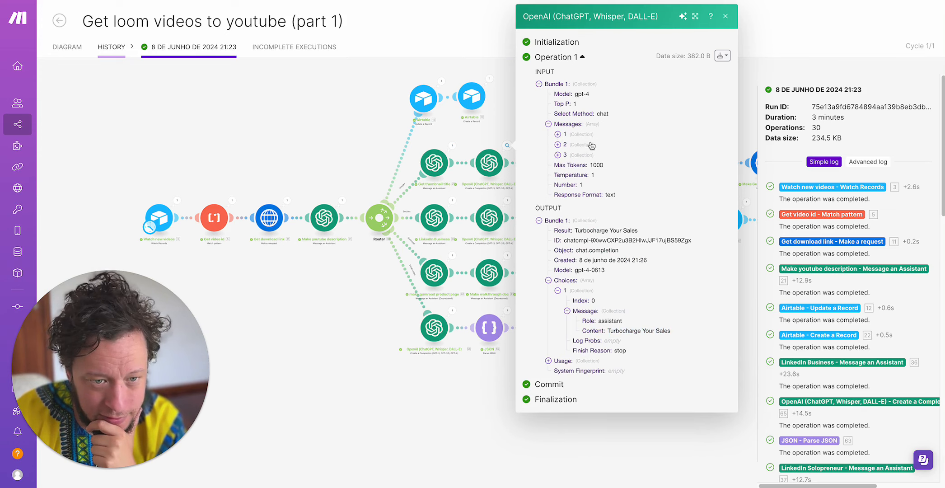
click(585, 136)
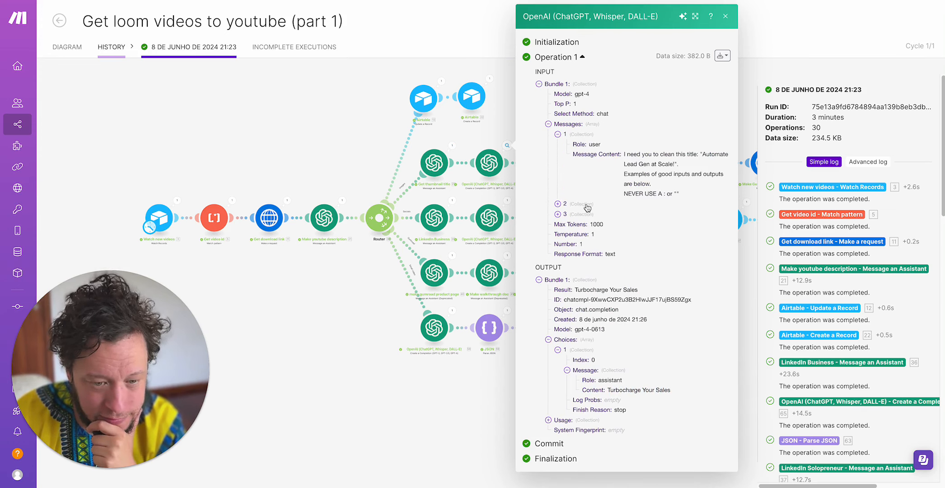
click(491, 168)
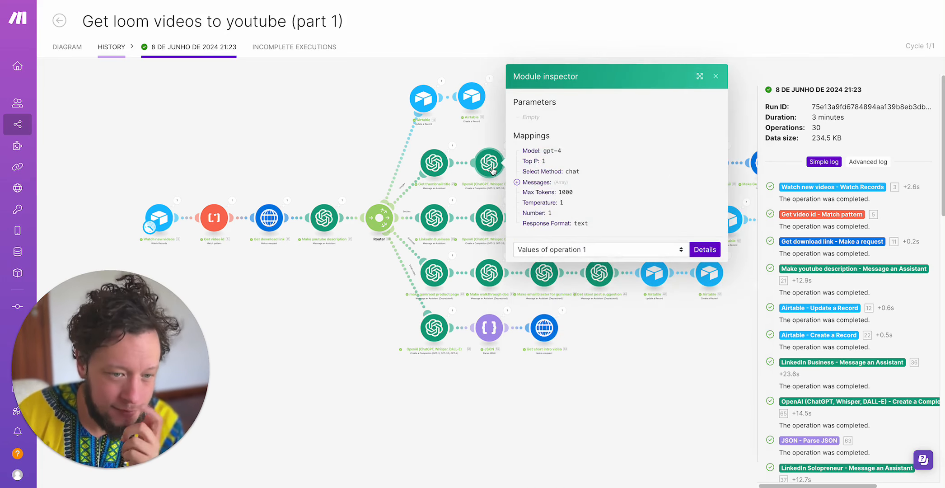
click(474, 131)
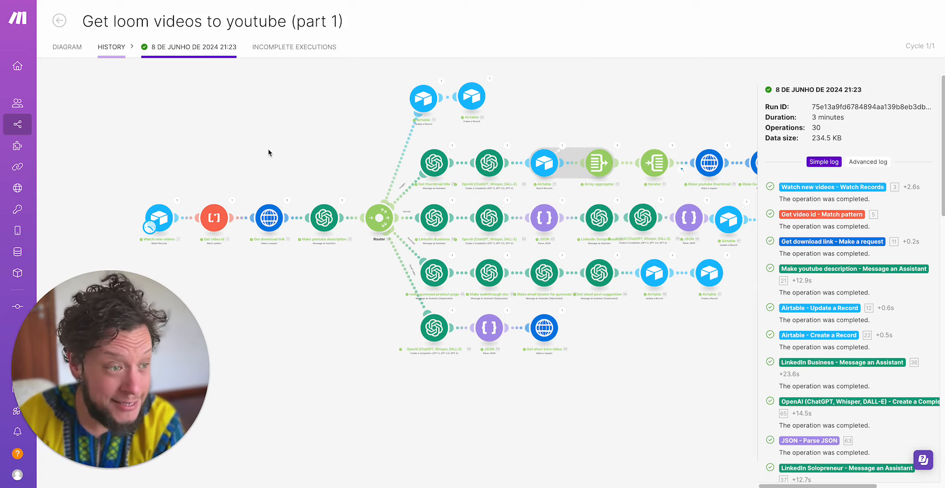
- Open the scenario for editing and set the role of Message 3 to User in the title-cleaning OpenAI module
click(67, 47)
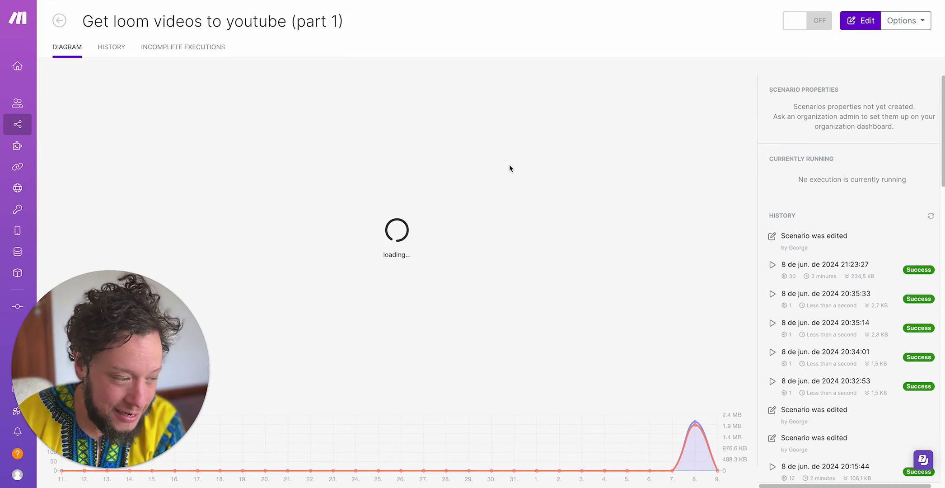
click(378, 194)
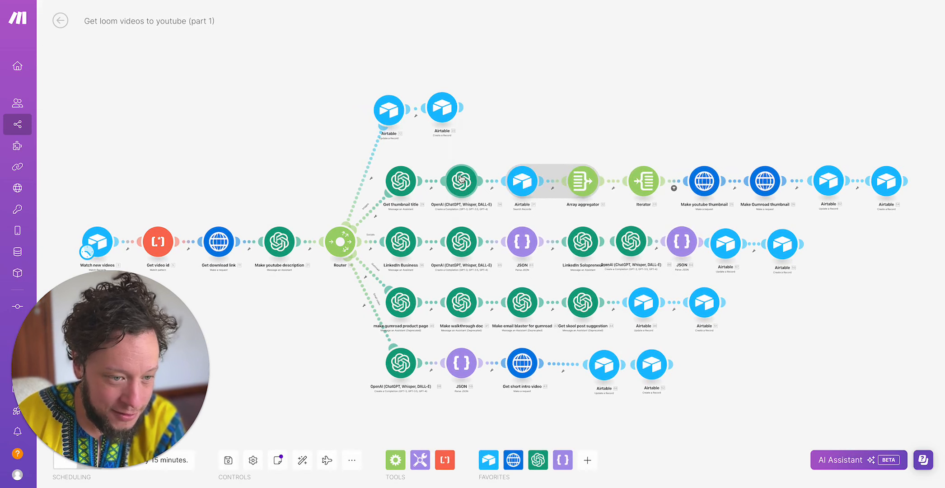
click(461, 181)
scroll(563, 345, down, 2)
scroll(562, 345, down, 5)
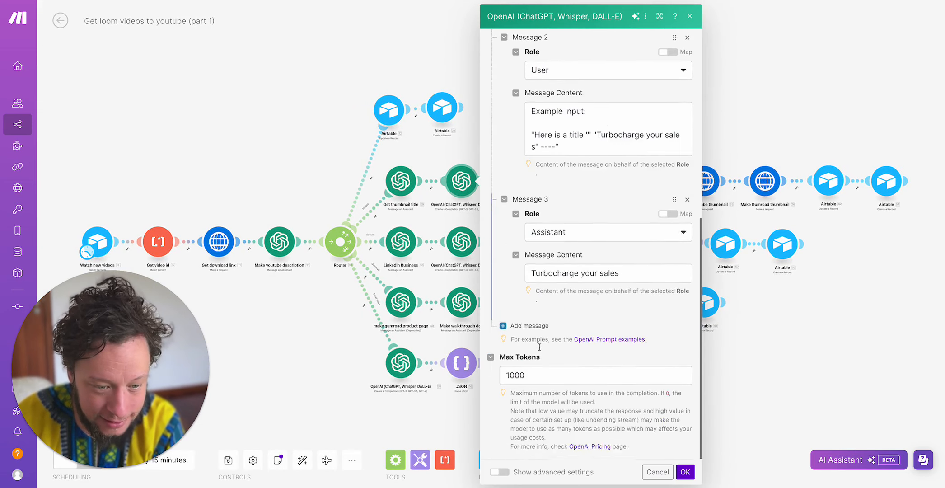
click(574, 251)
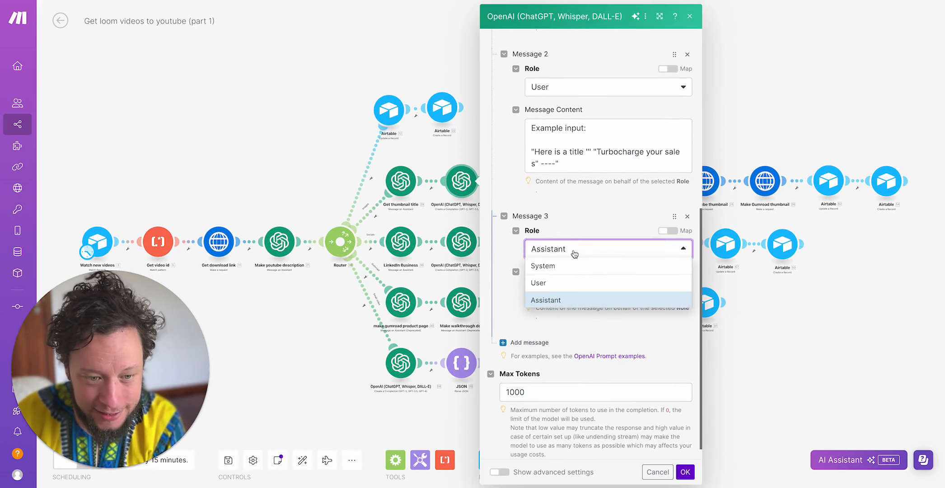
click(566, 282)
- Add the line "Example output:" above the existing Message 3 content, then confirm the module settings and save the scenario
click(669, 288)
text(Example outoutTurbocharge your sales)
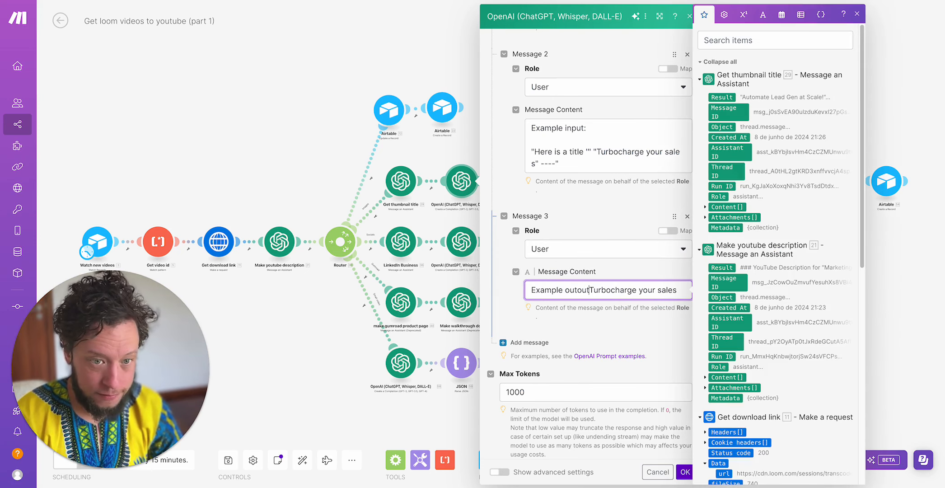
text(:)
key(Return)
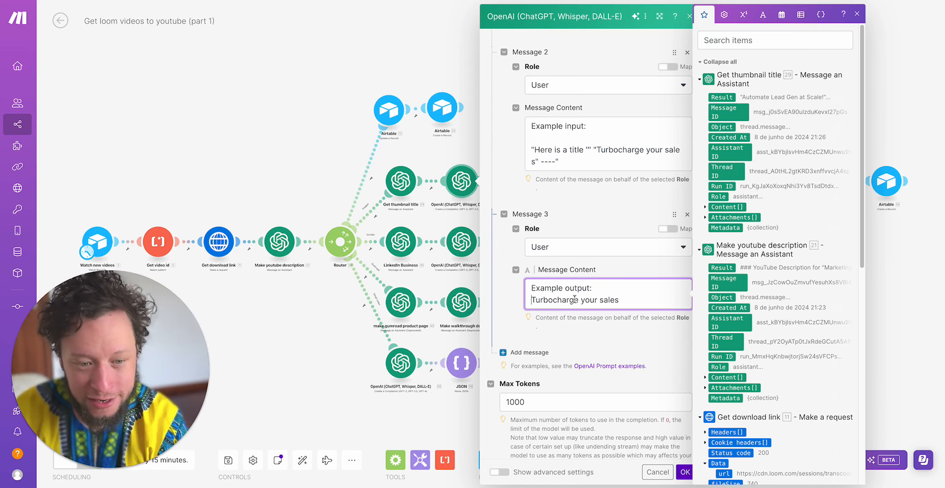
click(684, 473)
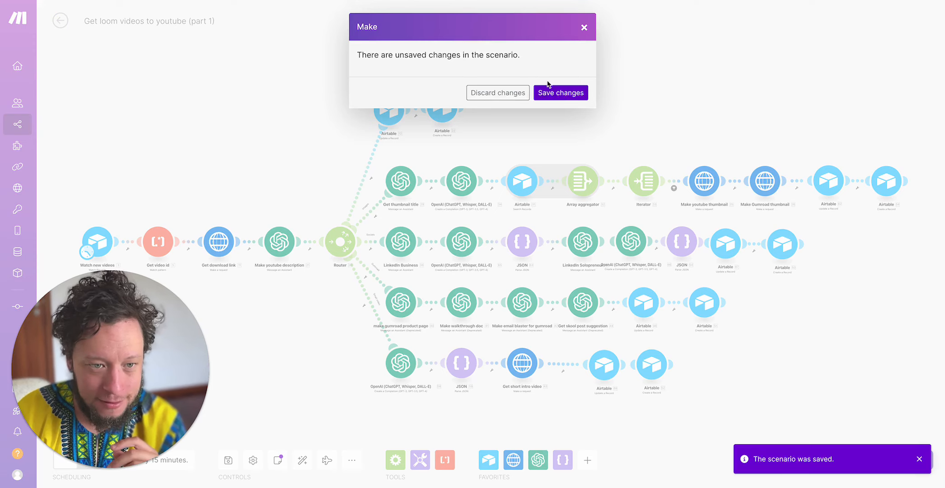
click(548, 91)
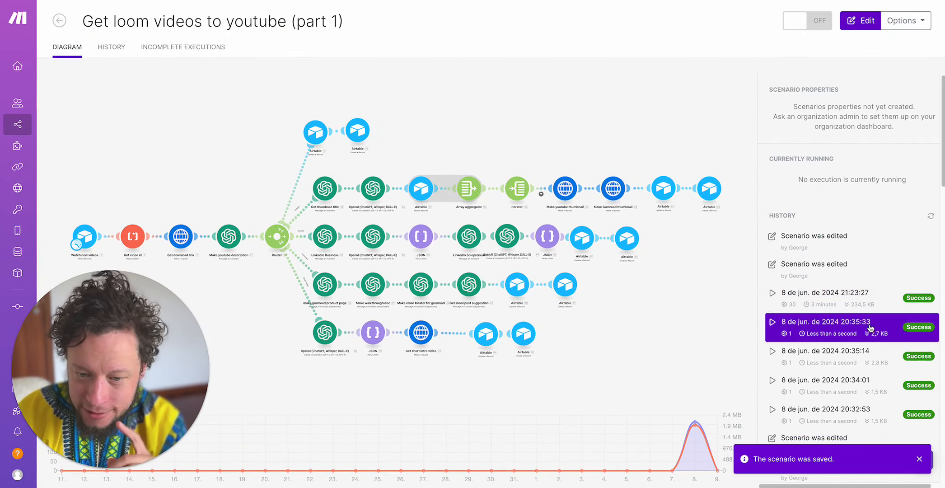
- Open the 8 June 2024 21:23 run from the history and expand the title-cleaning module's output choices to the message content
click(857, 291)
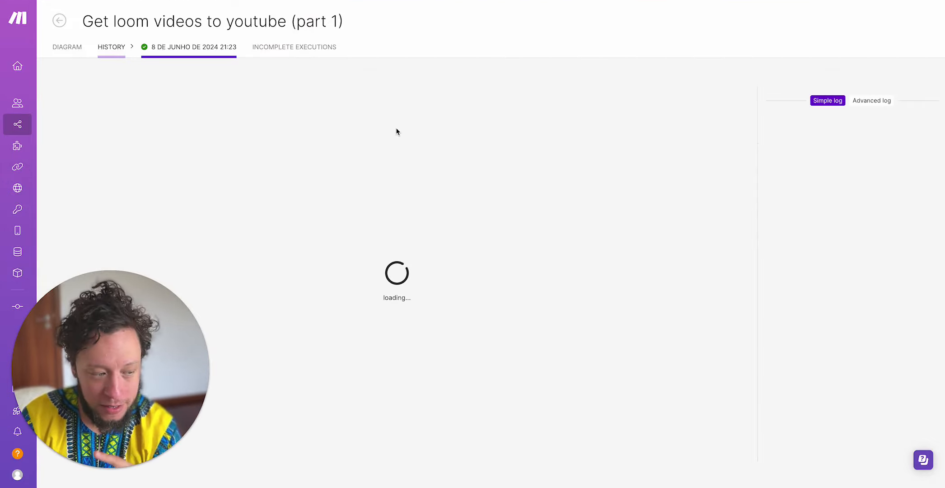
click(434, 208)
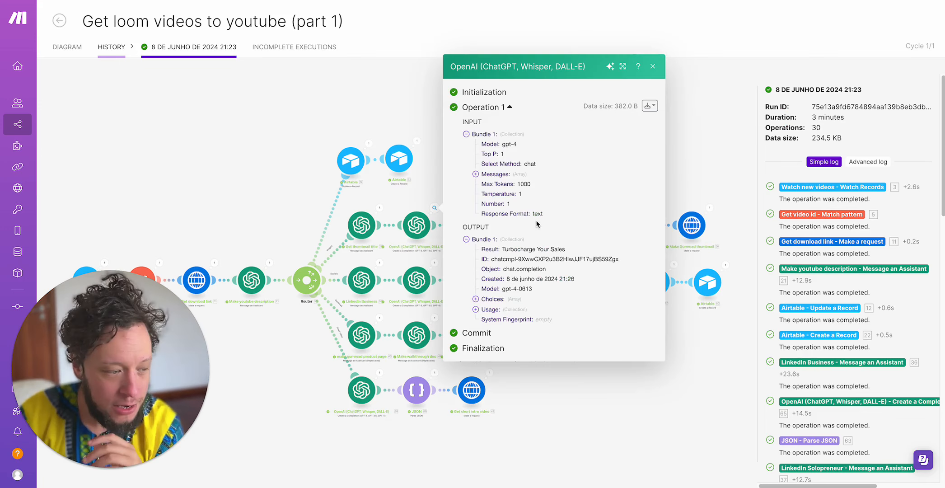
click(492, 299)
click(506, 307)
click(514, 305)
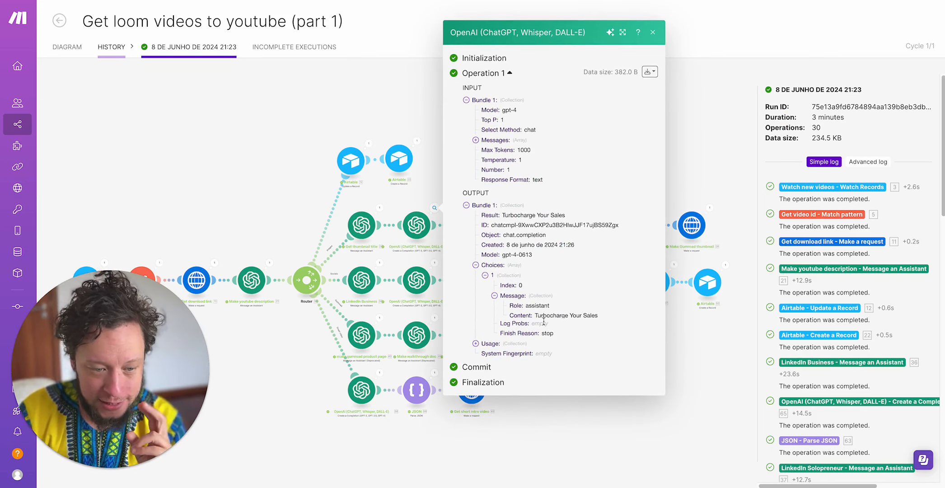
- Expand all three input messages of the title-cleaning run, examine their contents and the third message's role, and close the output
click(505, 141)
click(509, 137)
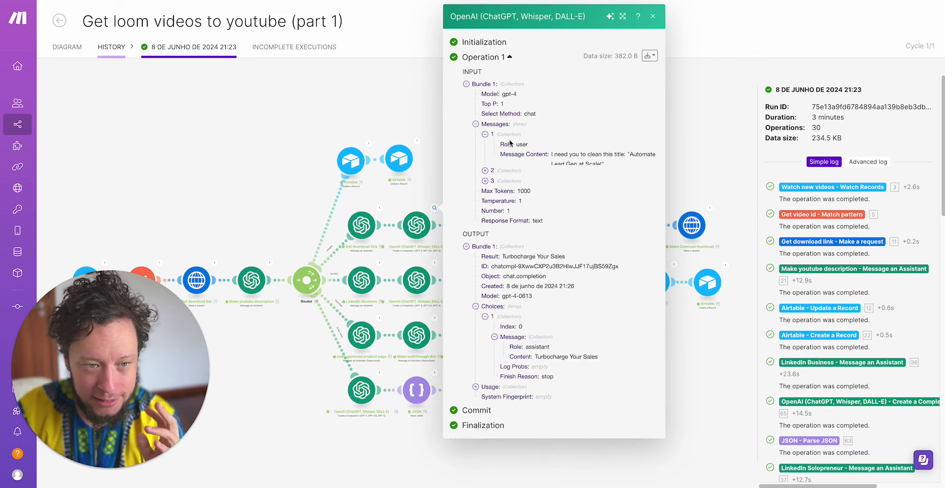
drag(551, 163, 597, 164)
click(501, 204)
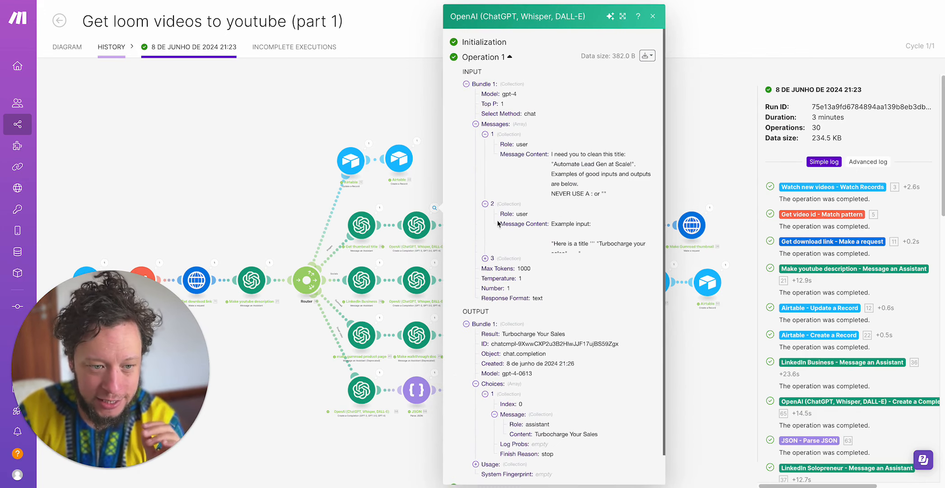
click(510, 264)
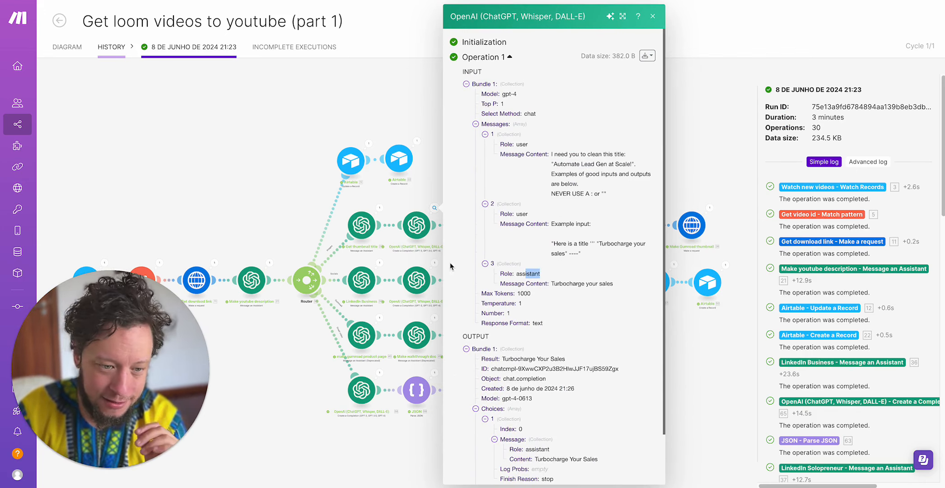
click(394, 124)
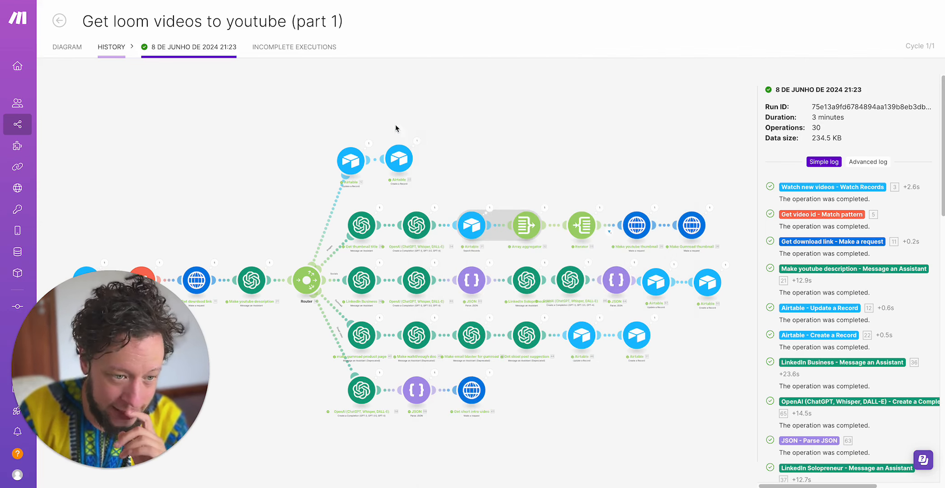
- Examine the Airtable Search Records output on the thumbnail branch and glance at the Array aggregator run, then close them
click(490, 208)
drag(559, 200, 583, 200)
drag(567, 279, 590, 282)
click(445, 115)
click(545, 209)
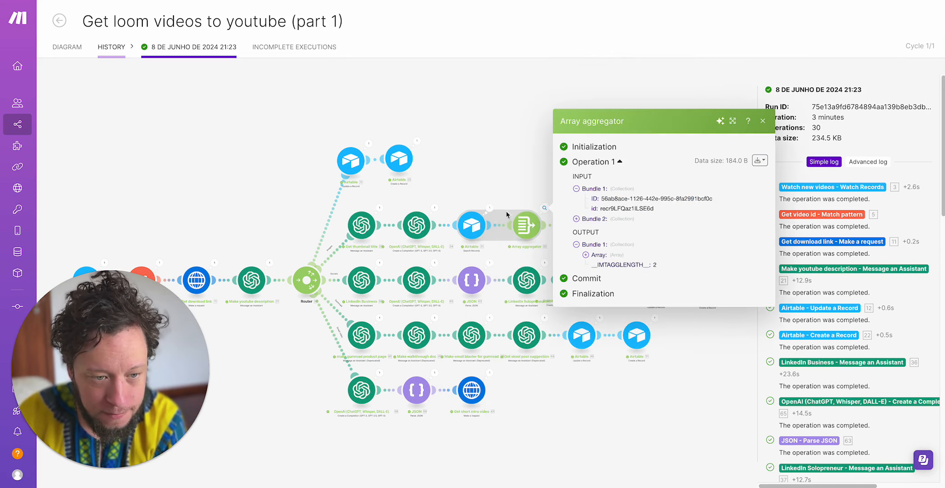
click(489, 208)
key(Escape)
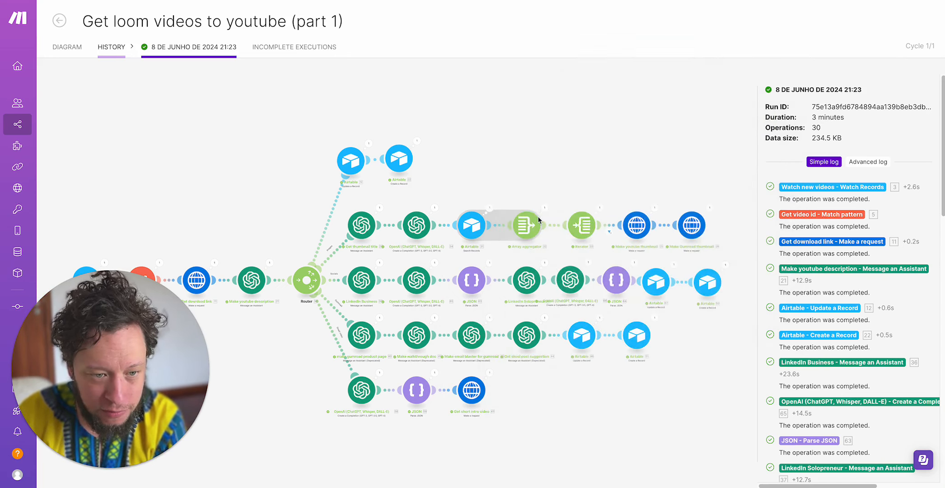
- Open the Array aggregator run, expand both items of its output array to view their IDs, and close it
click(545, 208)
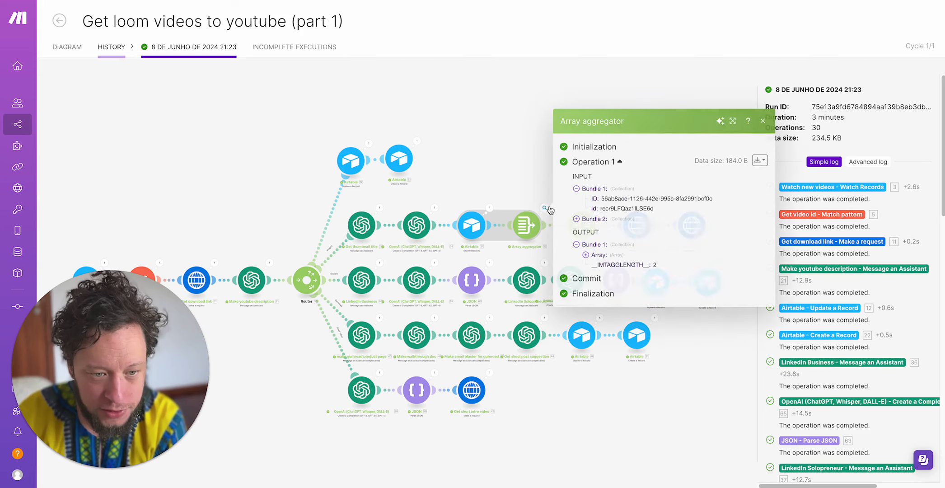
click(589, 255)
click(609, 257)
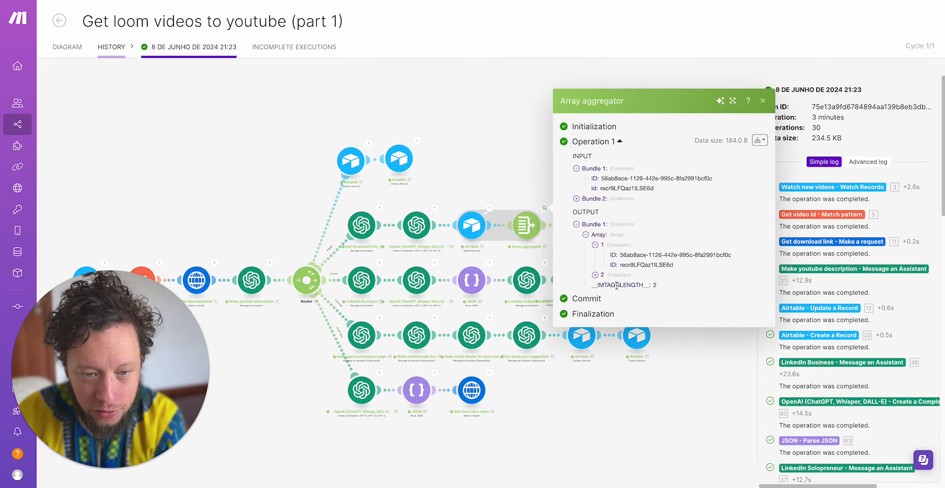
click(613, 278)
click(541, 144)
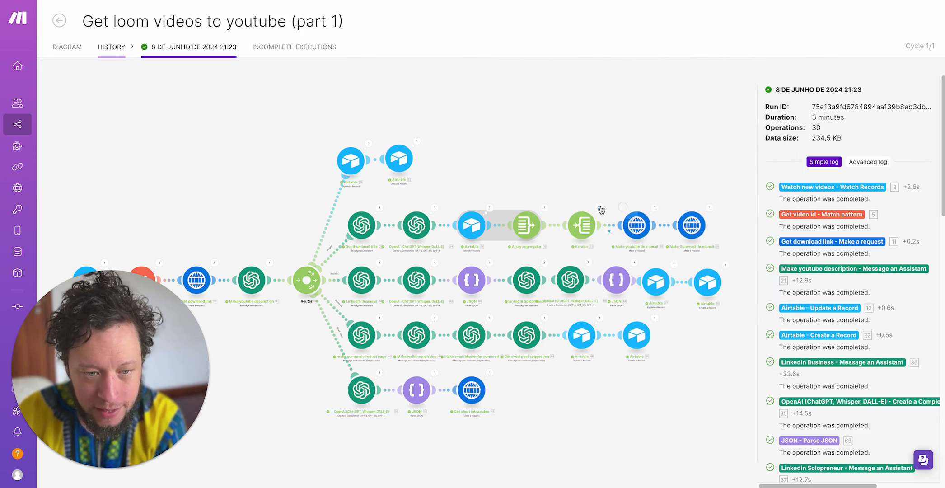
- Open the Iterator run, compare the IDs and order positions of its two output bundles, and close it
click(600, 208)
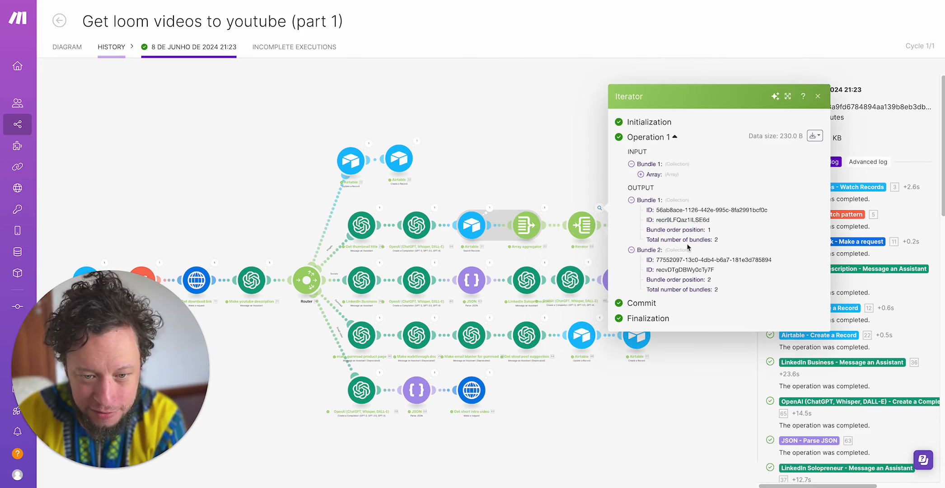
drag(649, 209, 725, 244)
click(686, 261)
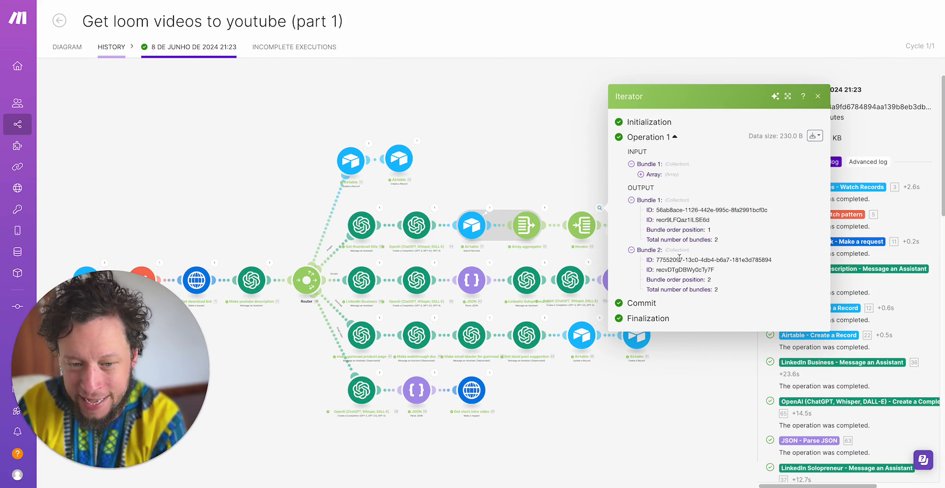
drag(679, 257, 779, 259)
click(703, 216)
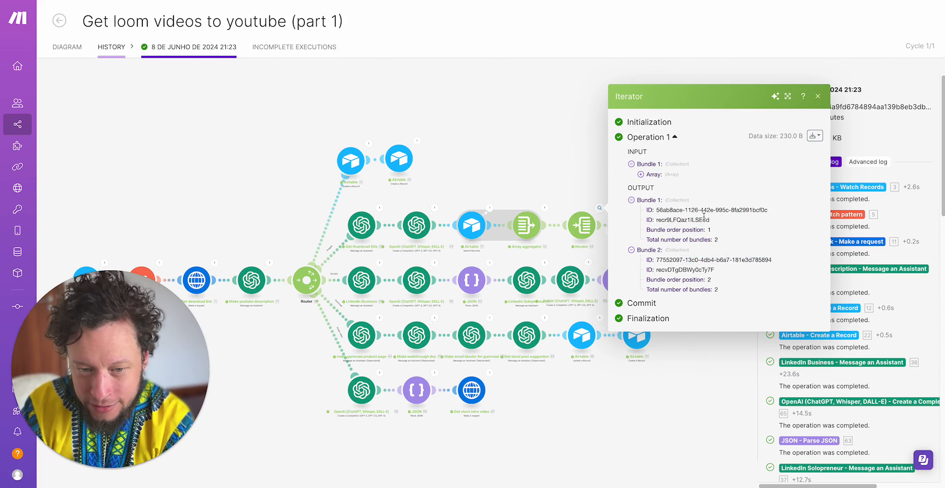
click(591, 123)
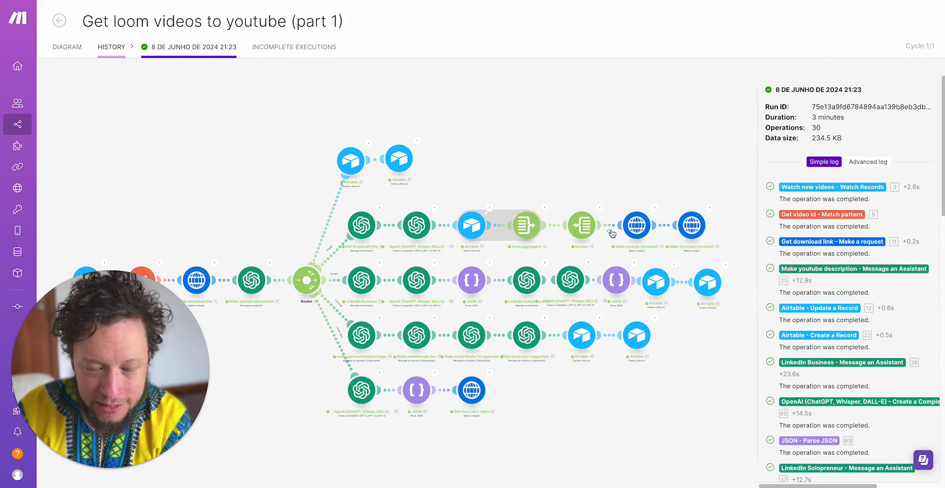
- Open the run output of the Make youtube thumbnail request
click(656, 208)
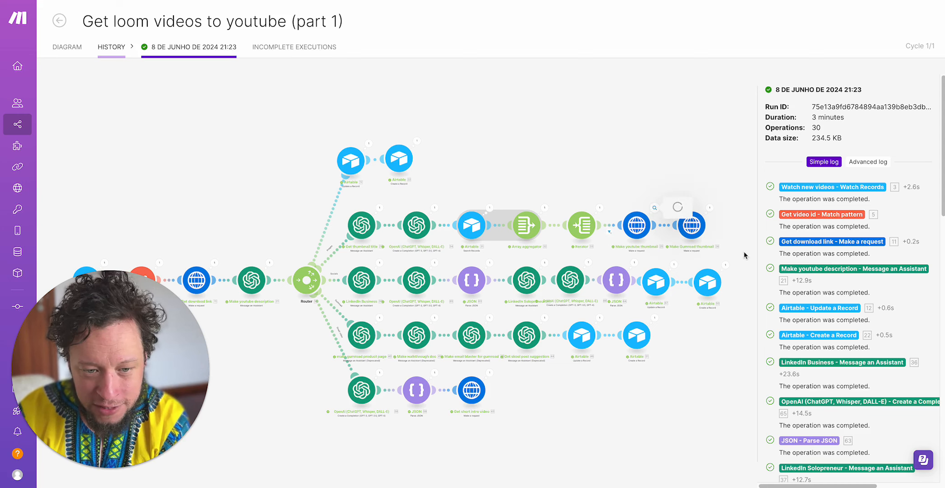
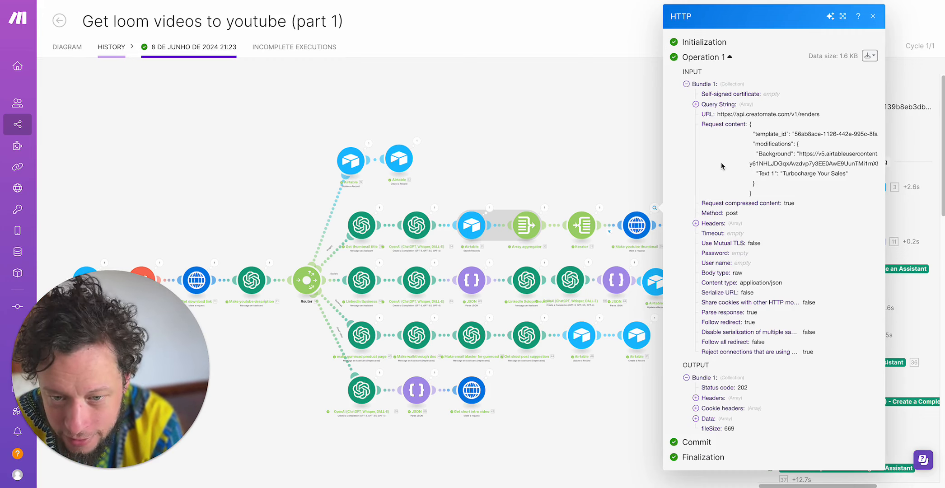
- Enlarge the Make youtube thumbnail output, examine the template_id, Background URL and Text 1 in its request content, and close it
click(843, 16)
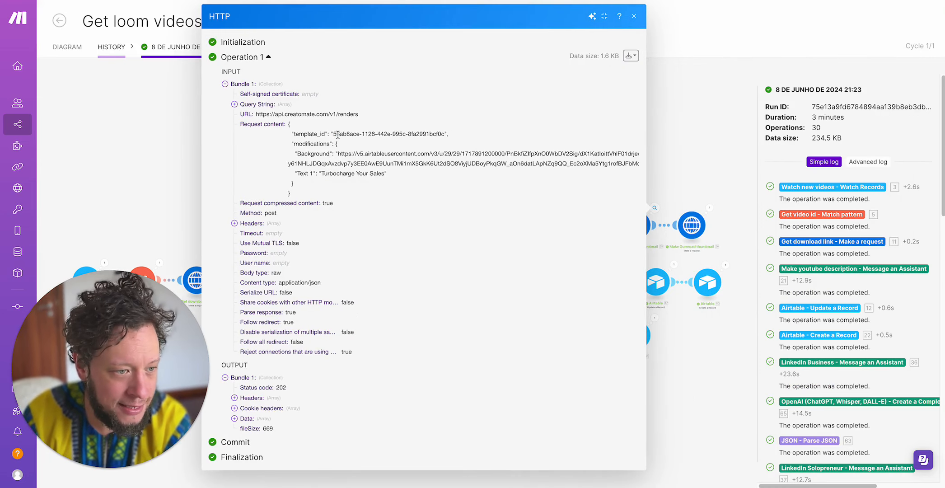
drag(333, 134, 458, 137)
drag(338, 154, 610, 166)
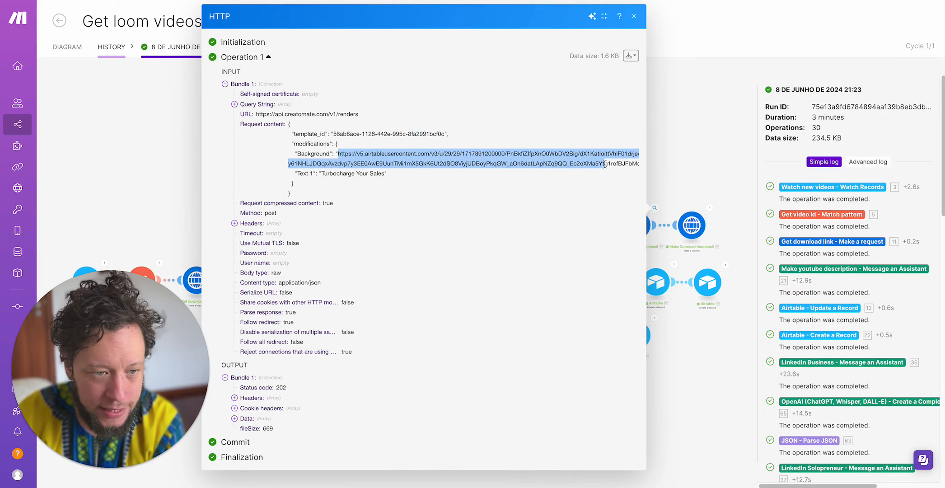
double_click(605, 164)
triple_click(374, 175)
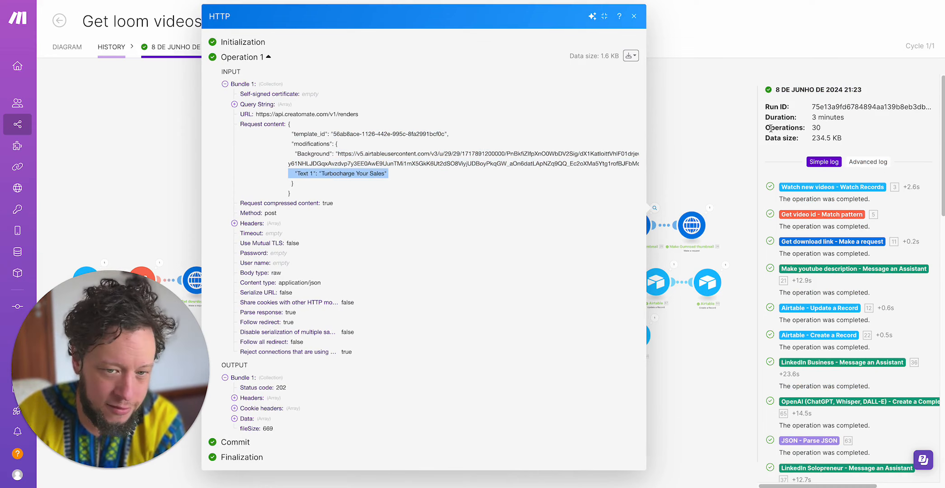
click(741, 132)
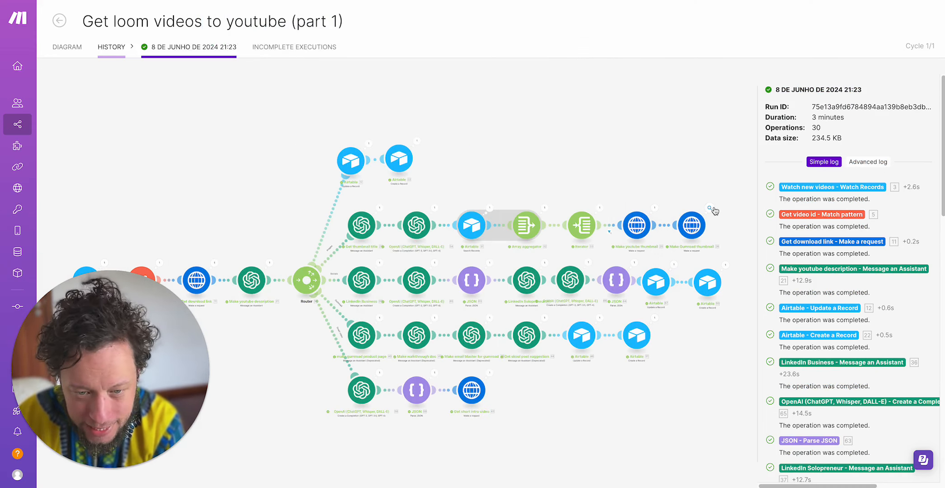
- Open the Make Gumroad thumbnail run, examine the template_id, Background and Text 1 of its request content, and close it
click(709, 209)
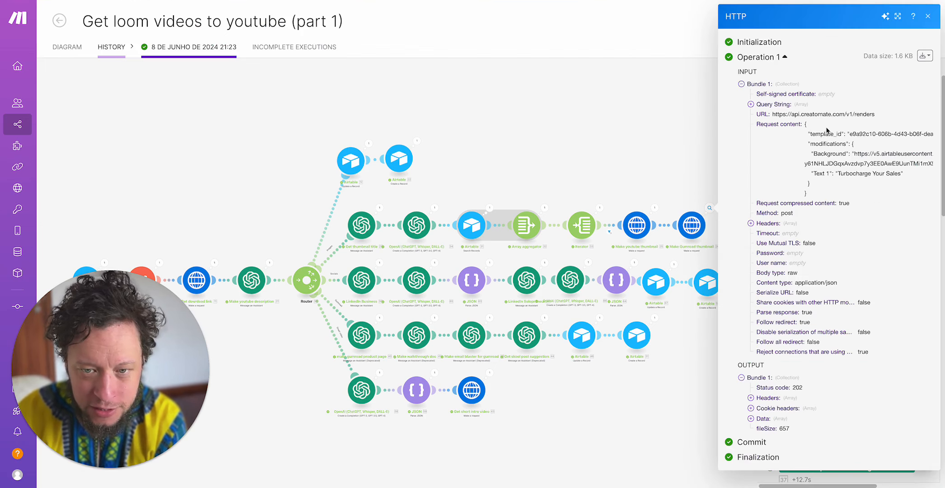
drag(849, 134, 890, 155)
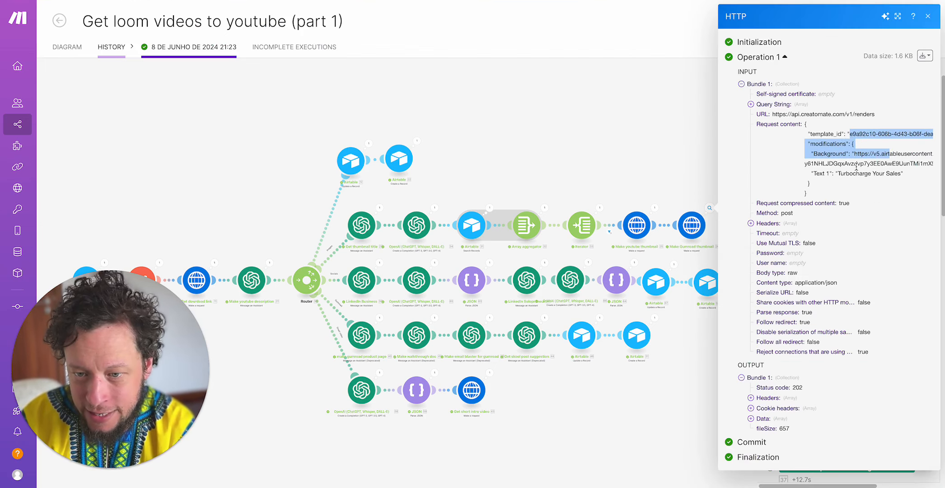
double_click(858, 164)
triple_click(858, 173)
triple_click(860, 157)
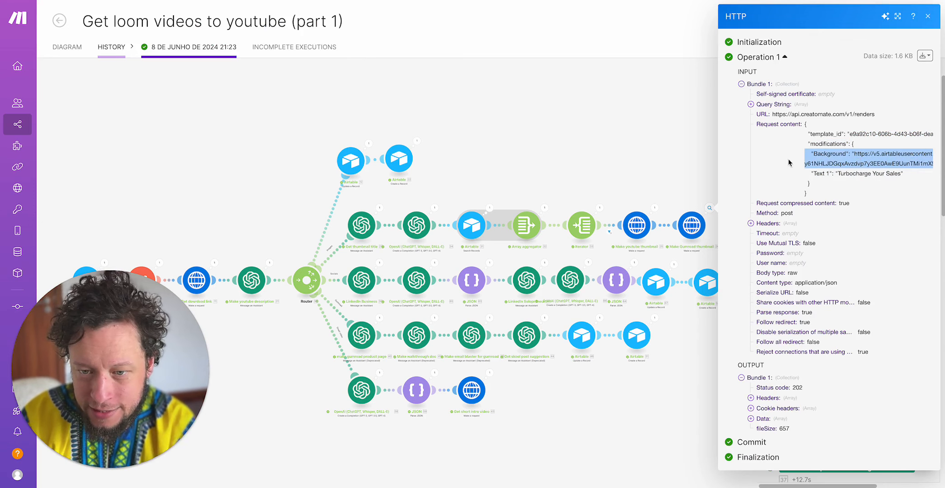
click(565, 150)
- Open the LinkedIn Business assistant run and expand its output Content down to the text value
drag(565, 150, 623, 70)
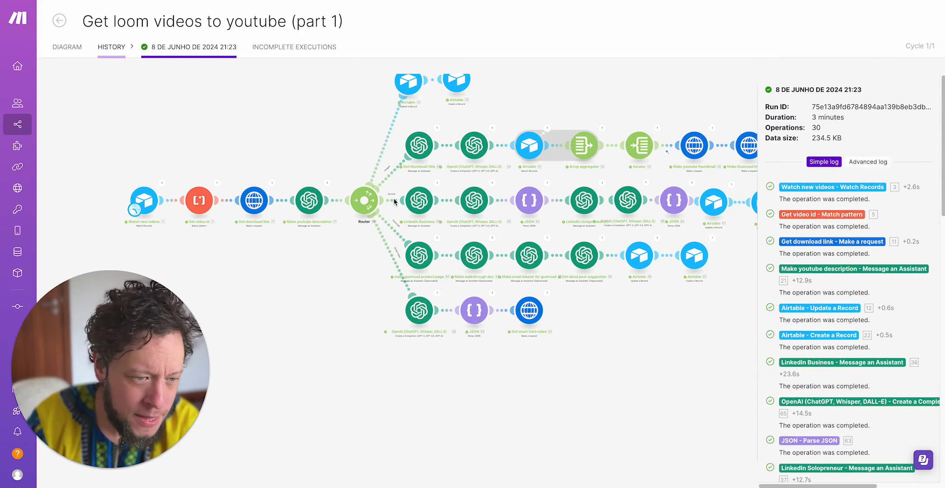
click(410, 263)
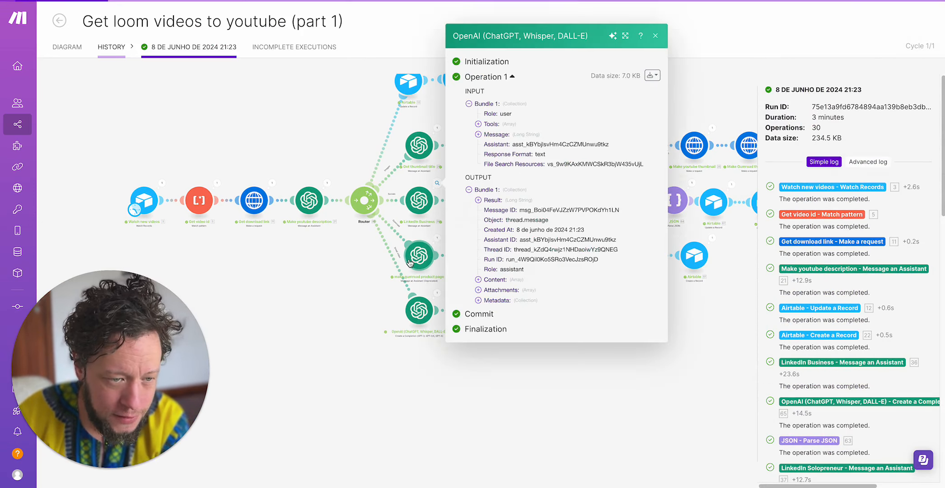
click(491, 280)
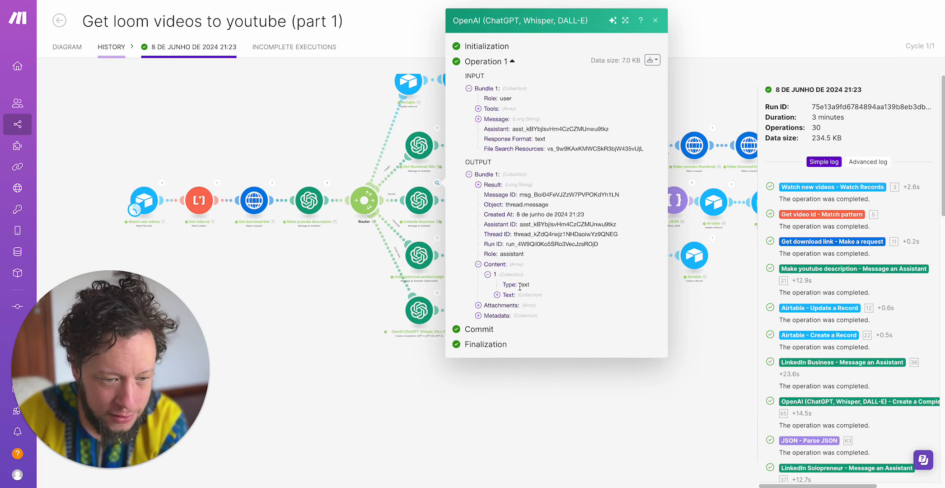
click(515, 297)
click(521, 302)
scroll(537, 327, down, 6)
scroll(540, 112, up, 3)
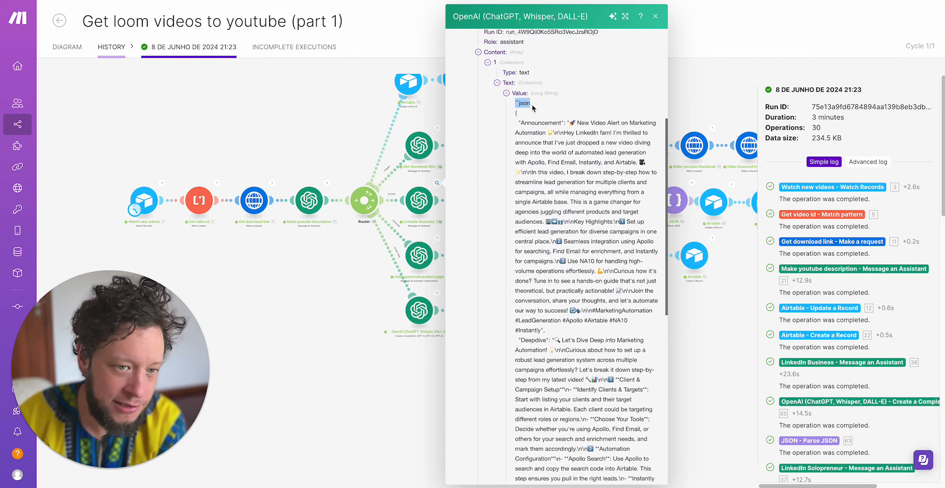
- Examine the line-break codes and the Announcement and Deepdive texts in the LinkedIn Business JSON output, and close it
mouse_move(570, 123)
mouse_down()
mouse_move(651, 143)
mouse_move(583, 151)
mouse_move(549, 133)
mouse_move(565, 134)
mouse_up()
click(546, 133)
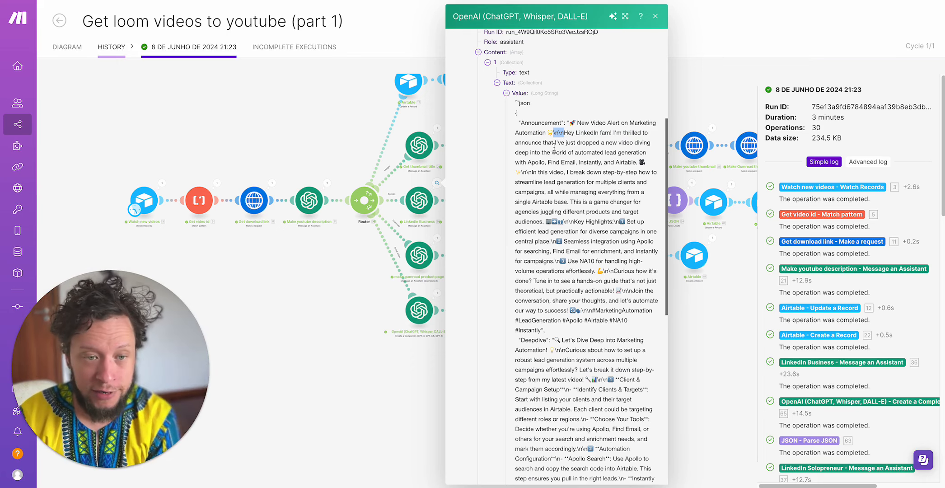
drag(564, 132, 593, 218)
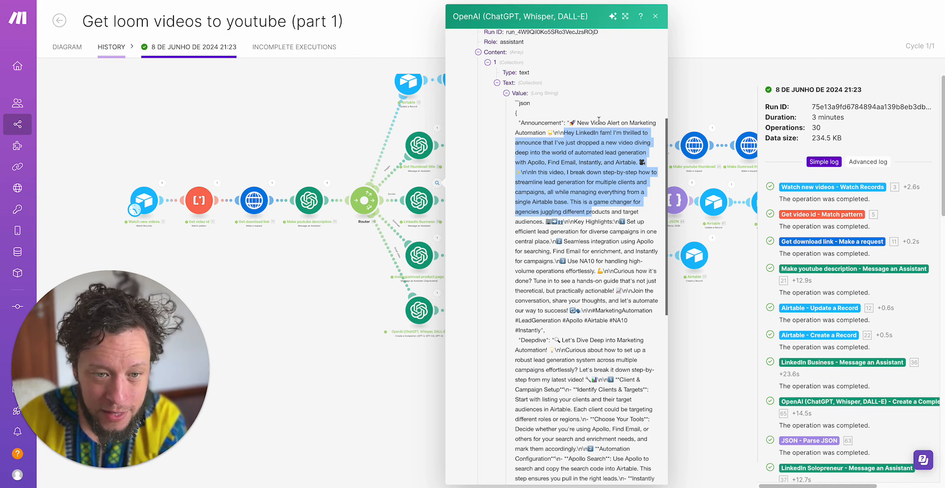
drag(576, 142, 583, 251)
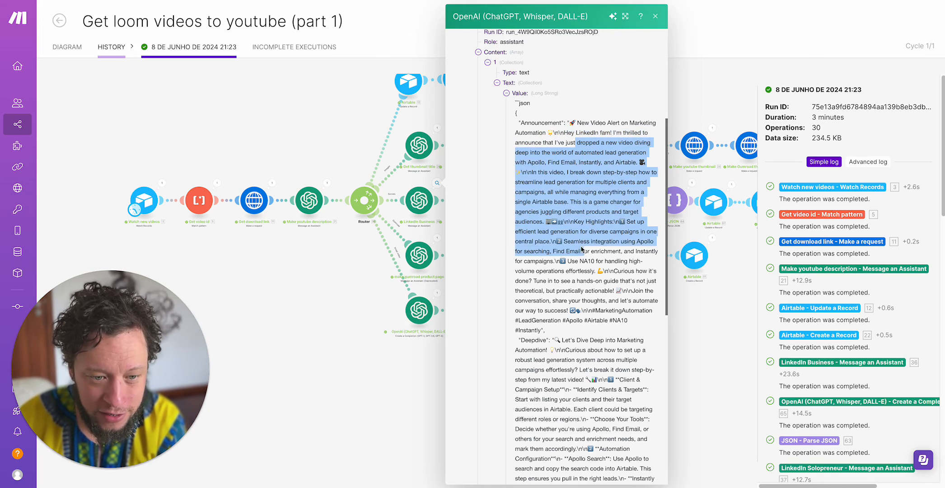
scroll(582, 249, down, 10)
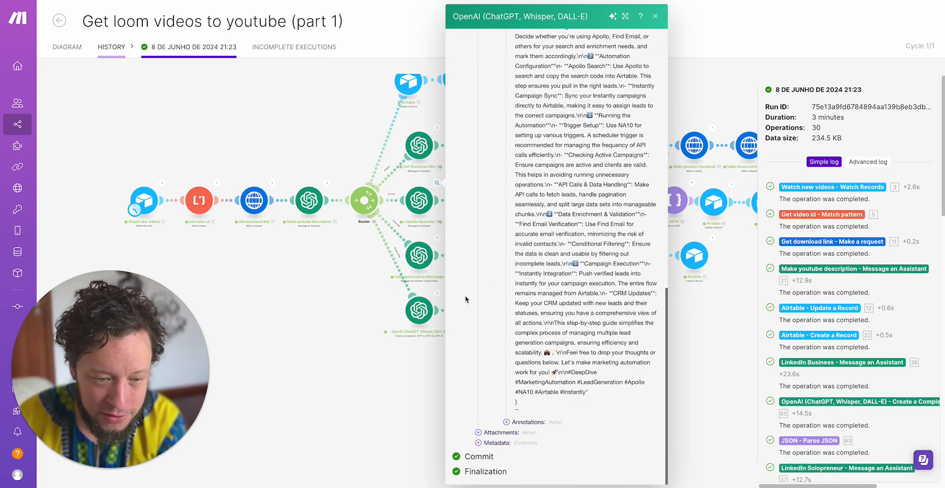
click(355, 326)
- Reopen the LinkedIn Business run, expand its Result, examine the full Announcement text, and close it
click(416, 209)
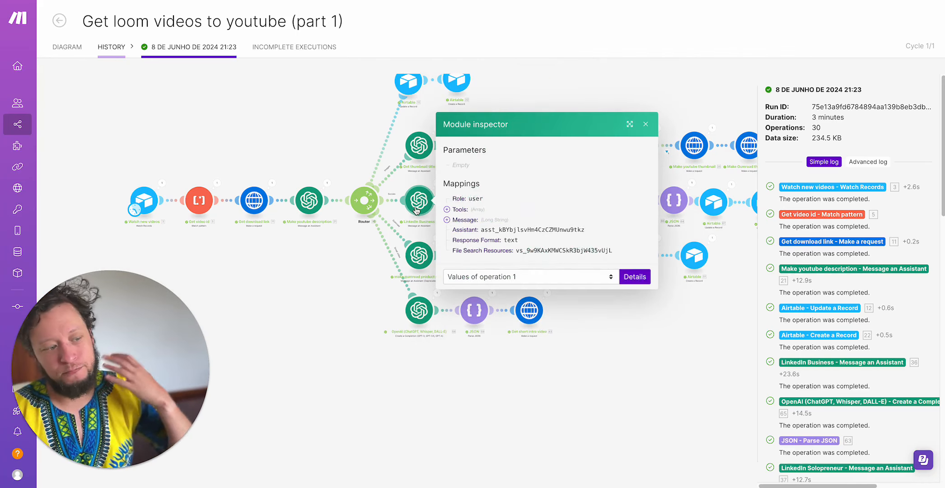
click(292, 335)
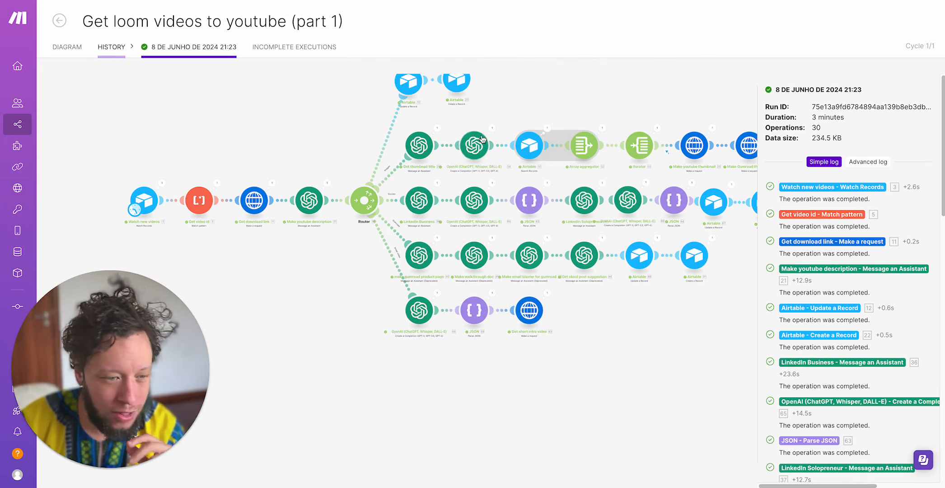
click(421, 199)
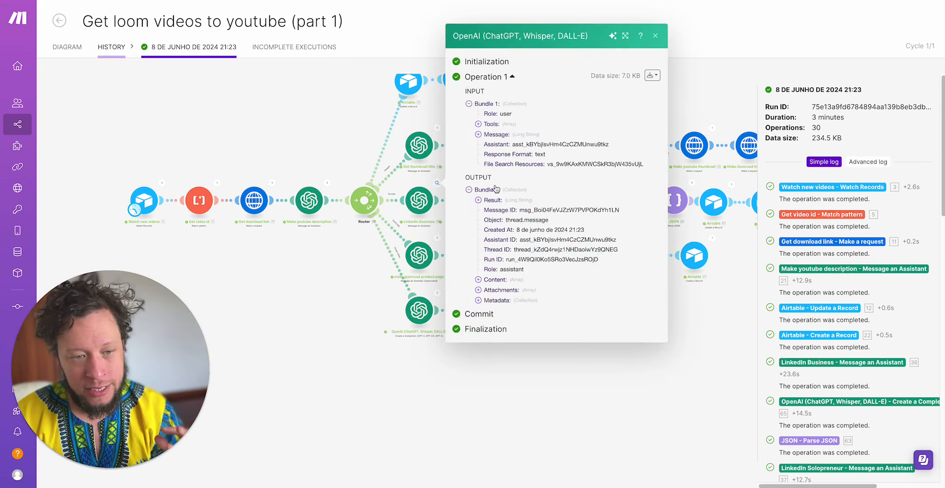
click(501, 202)
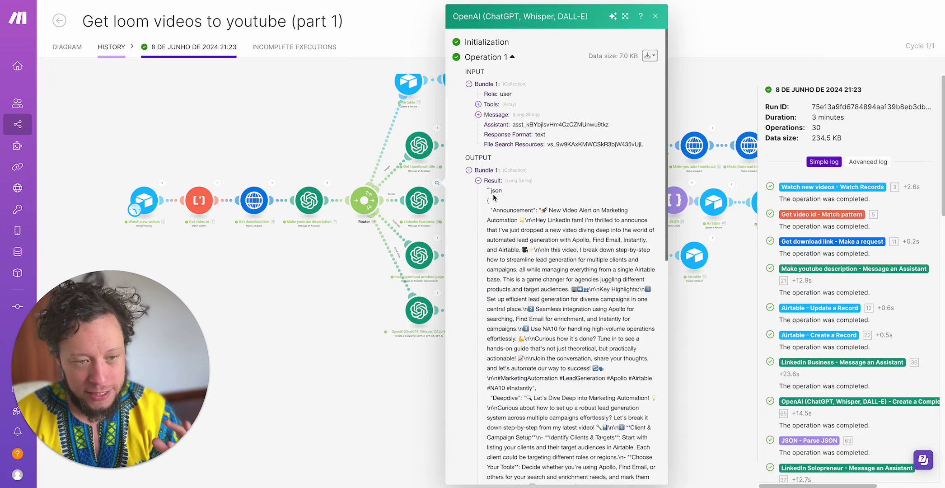
drag(491, 192, 581, 221)
click(564, 218)
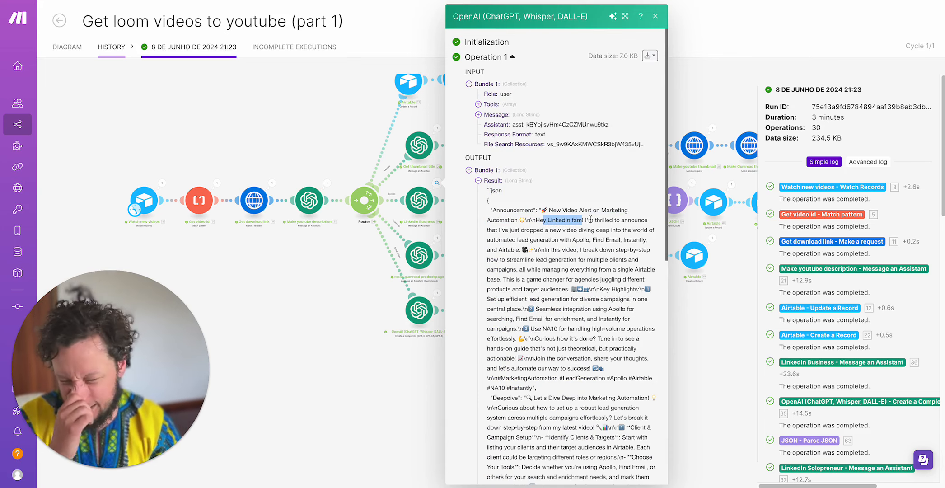
click(572, 217)
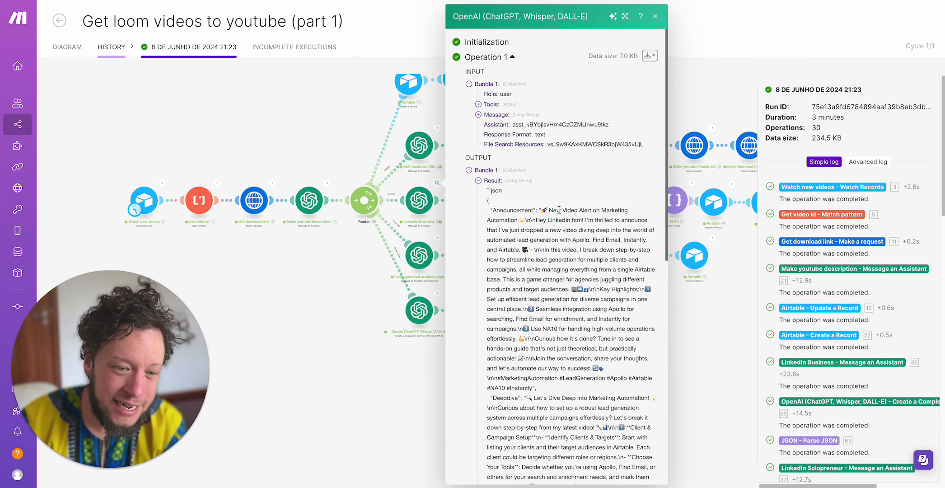
drag(539, 210, 573, 386)
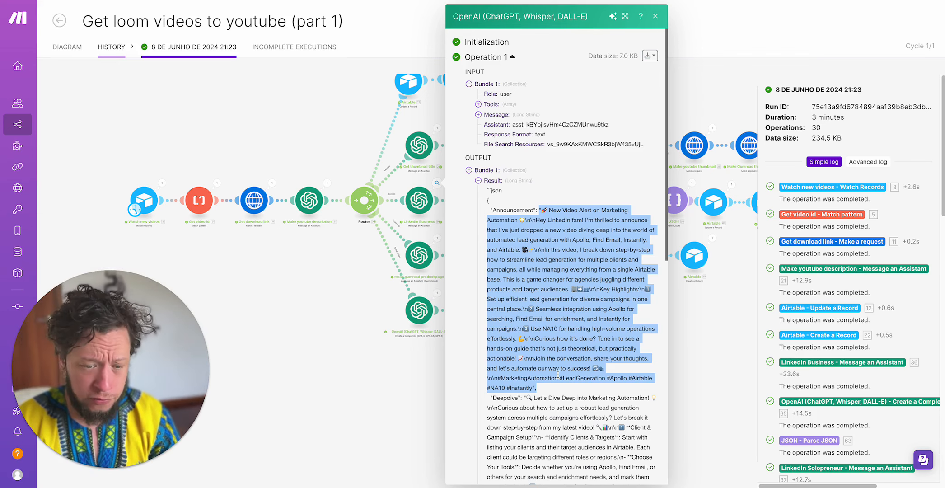
click(558, 374)
click(339, 305)
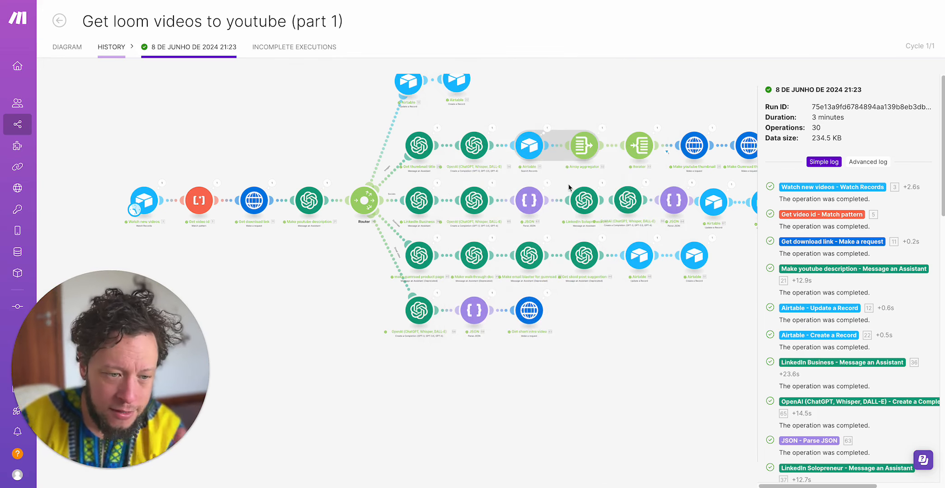
- Open the OpenAI completion run after LinkedIn Business, read its Choices message content, and glance back at the LinkedIn Business run
click(522, 200)
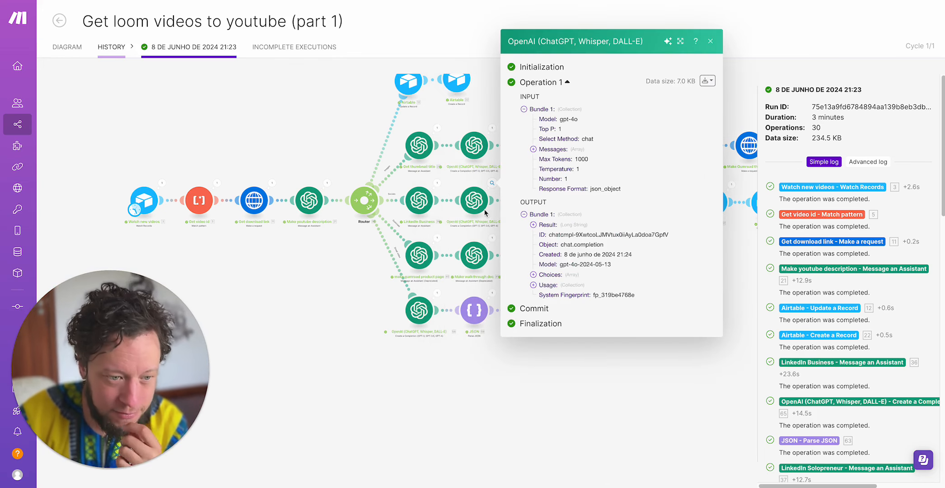
click(557, 277)
click(558, 279)
click(568, 290)
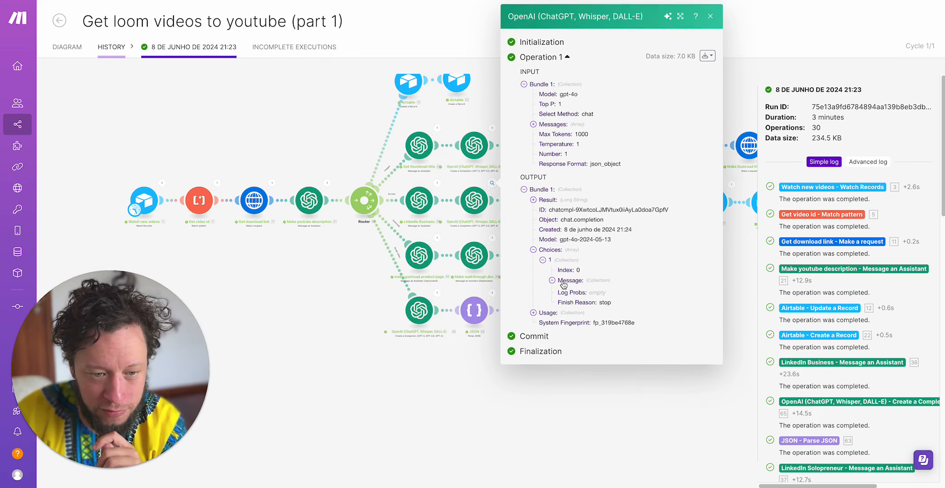
click(578, 311)
scroll(578, 287, down, 2)
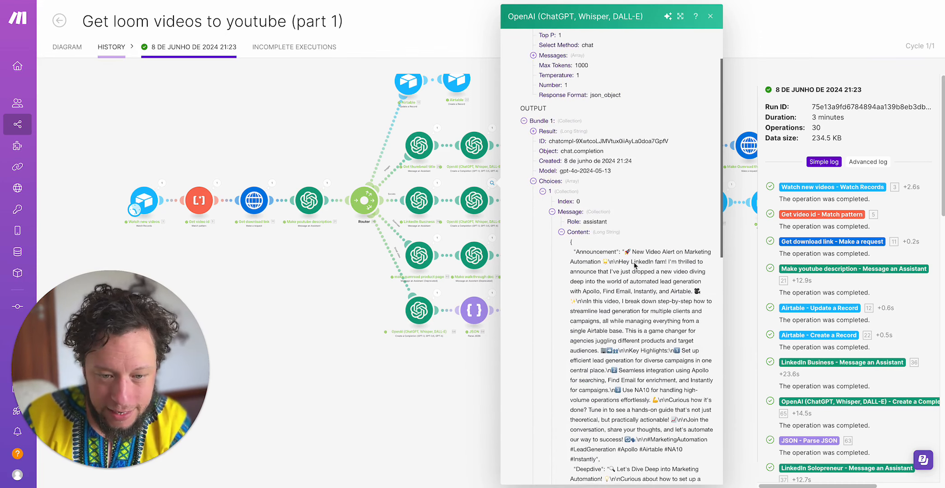
scroll(634, 261, down, 1)
scroll(629, 232, down, 3)
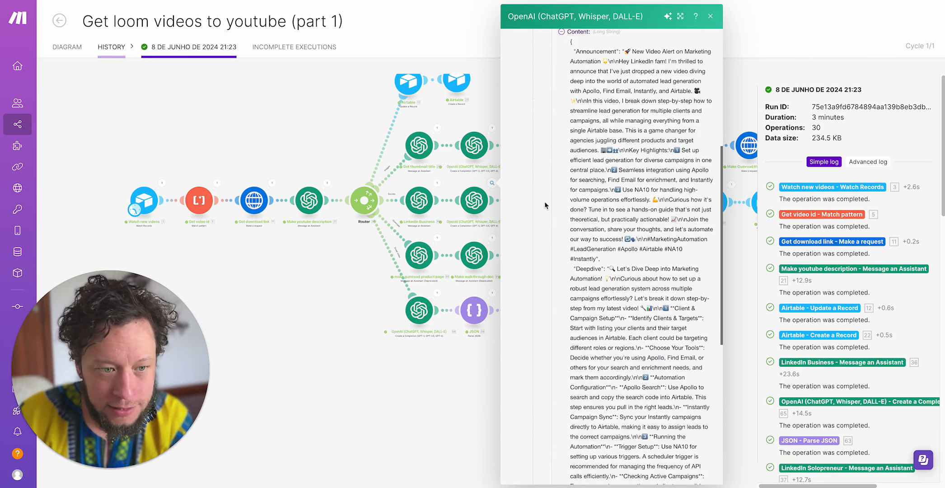
click(439, 185)
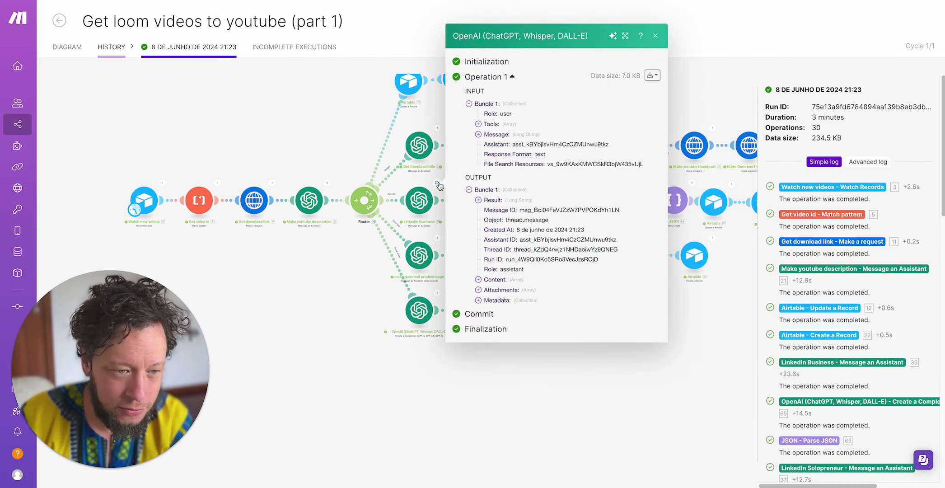
click(417, 180)
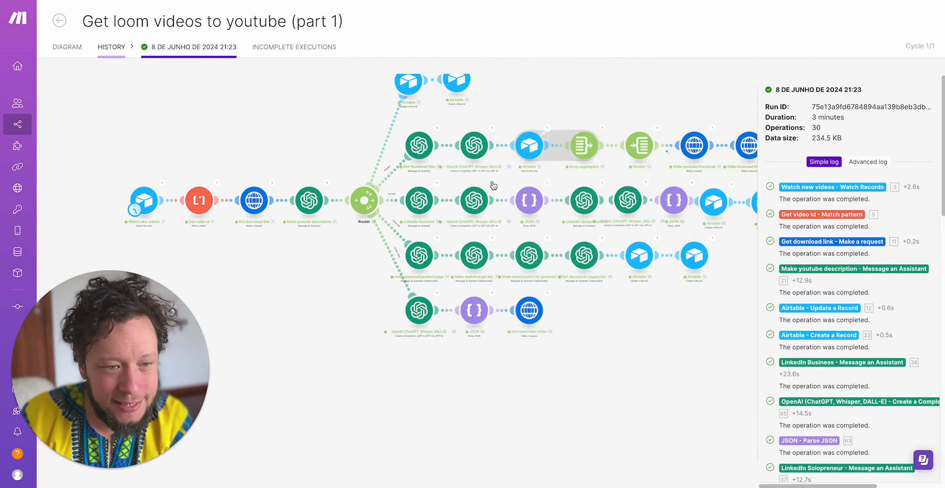
- Reopen the OpenAI completion run on the LinkedIn branch, read its cleaned JSON message content to the end, and close it
click(492, 183)
click(561, 276)
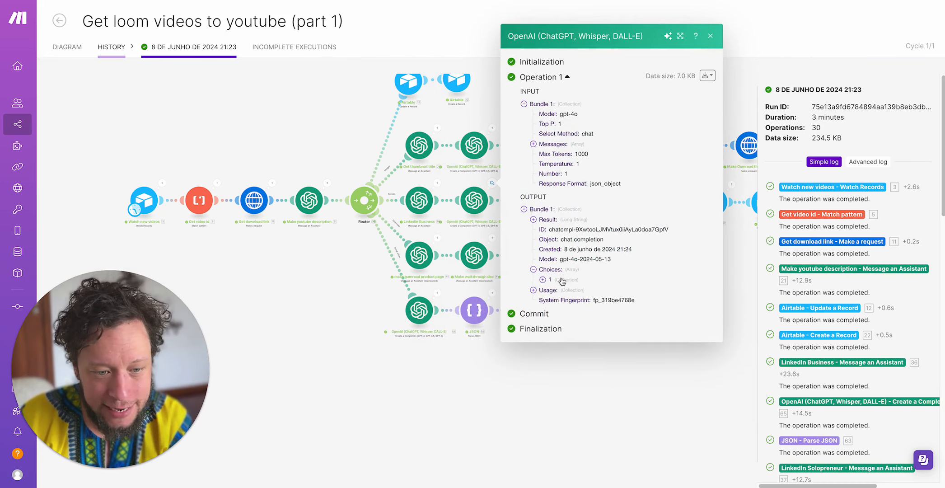
click(563, 285)
click(624, 283)
click(581, 301)
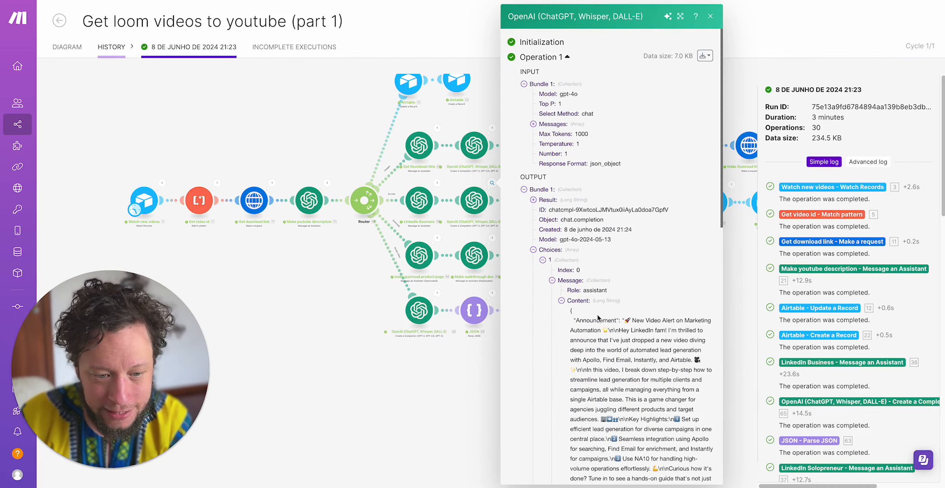
scroll(564, 312, down, 10)
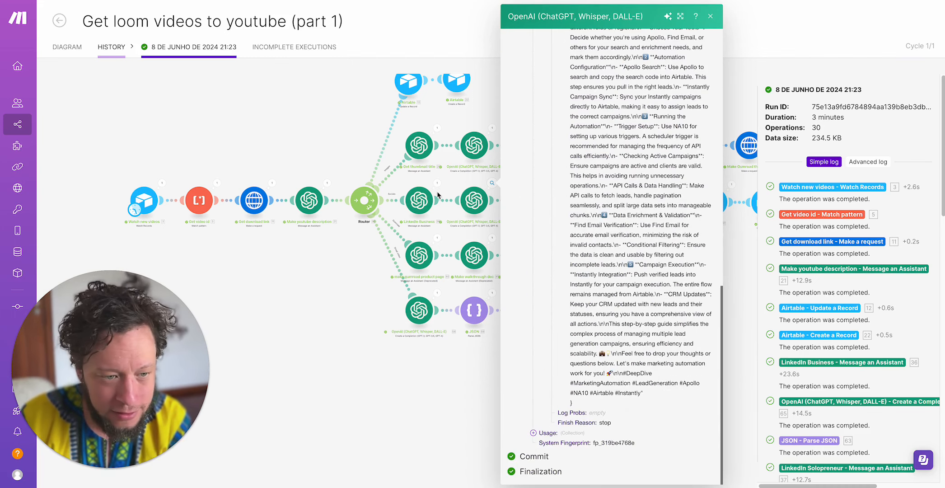
click(356, 295)
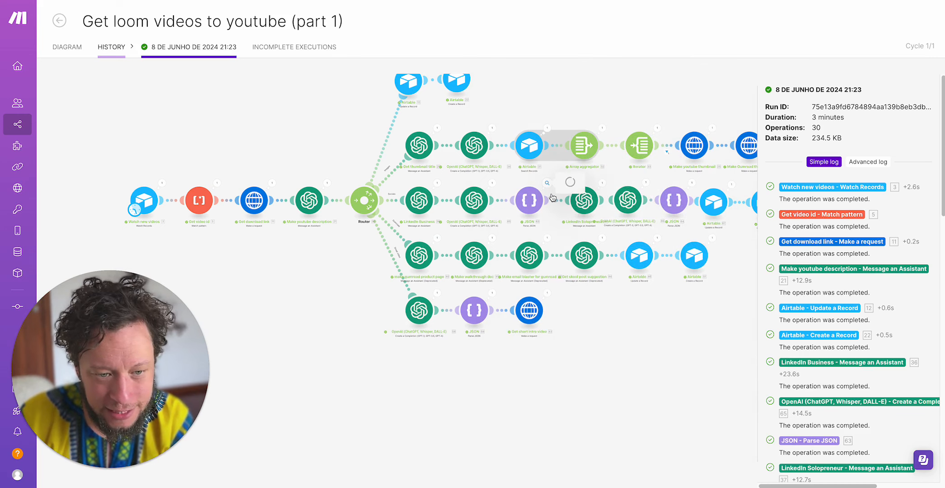
- Open the first Parse JSON run on the LinkedIn branch, review its Announcement and Deepdive outputs, and close it
click(547, 183)
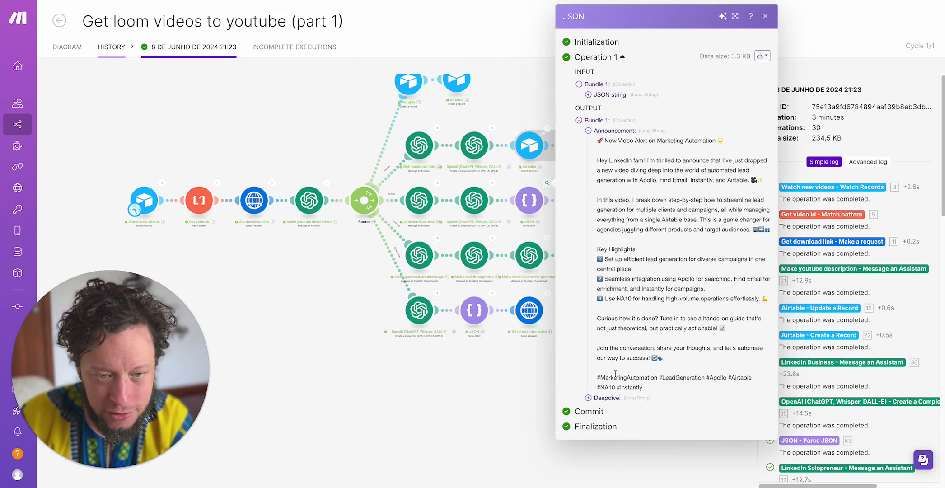
click(610, 401)
scroll(602, 346, down, 5)
click(512, 358)
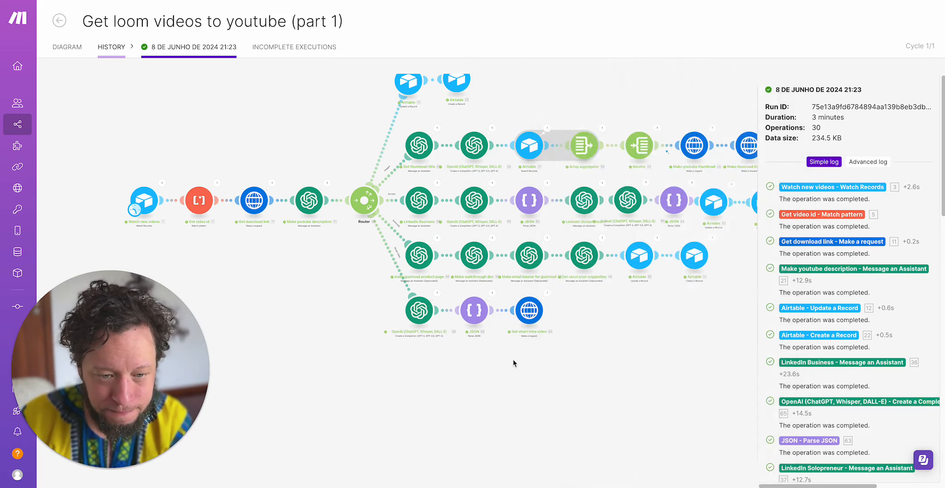
- Open the LinkedIn Solopreneur run, expand its Content text value, read the Benefits and Comparison posts, and close it
click(601, 183)
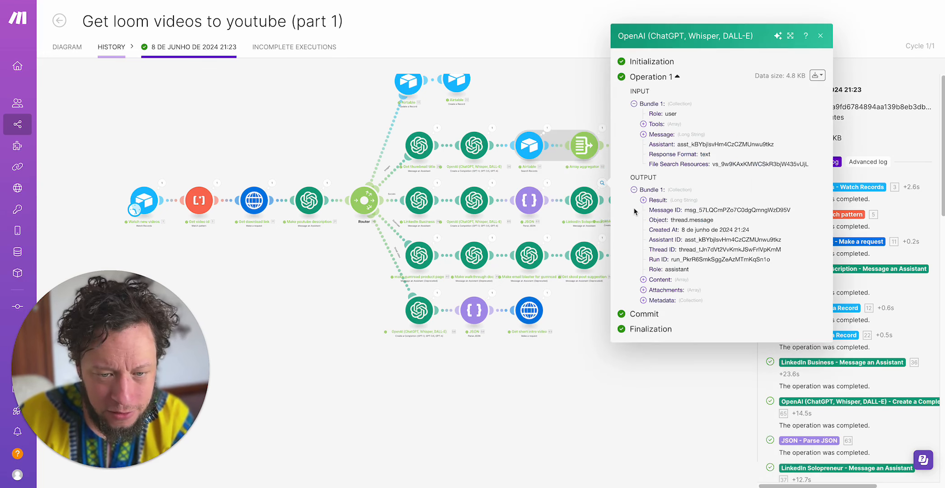
click(664, 279)
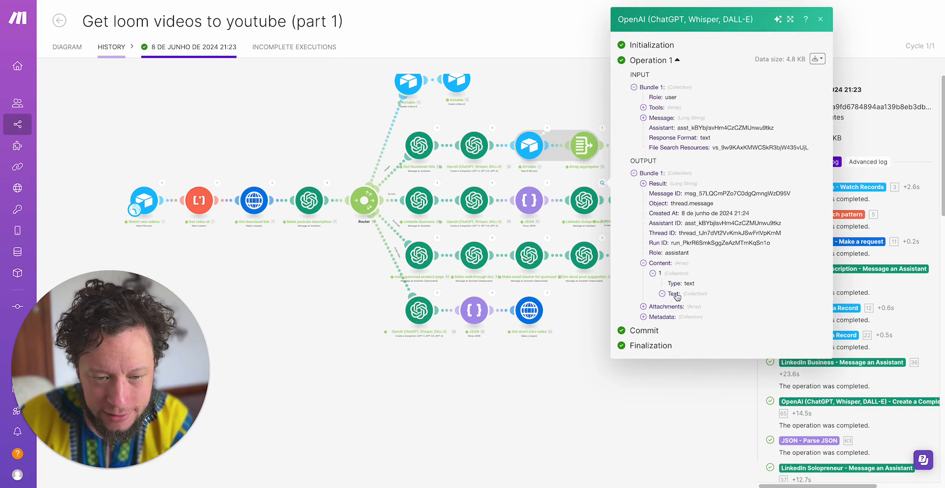
click(673, 291)
click(695, 304)
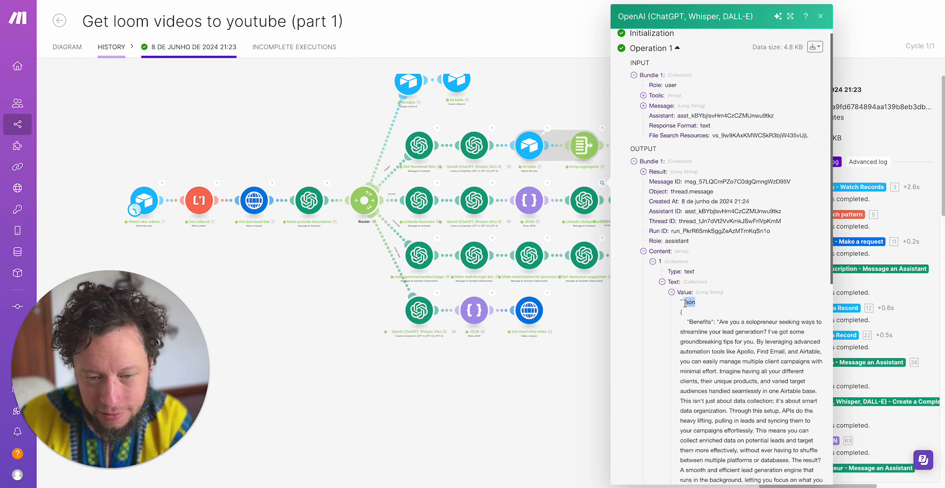
double_click(689, 303)
scroll(690, 309, down, 2)
scroll(690, 309, down, 5)
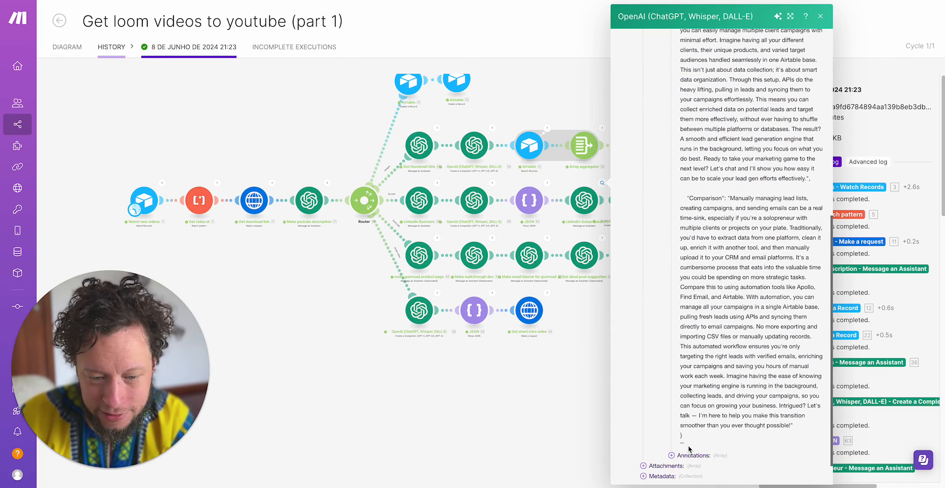
scroll(672, 241, up, 7)
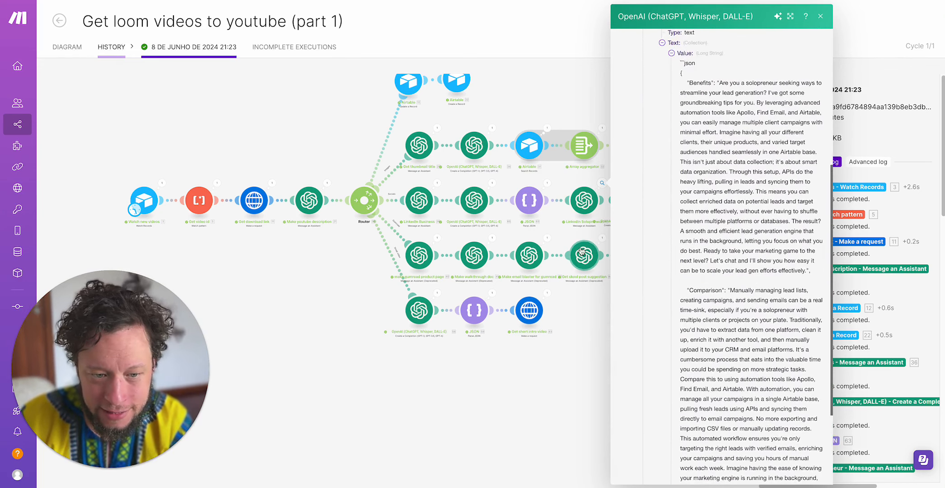
click(564, 234)
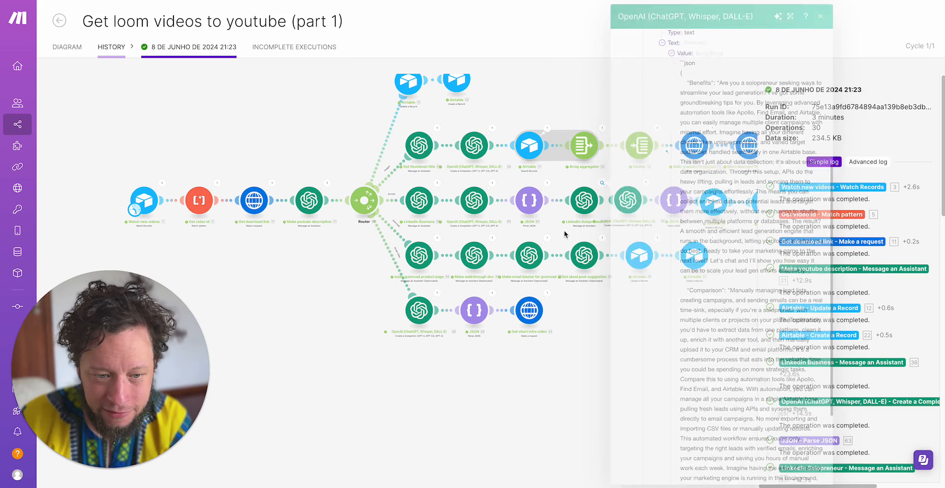
- Open the OpenAI completion run after LinkedIn Solopreneur, read its Choices message content to the end, and close it
click(641, 205)
click(694, 277)
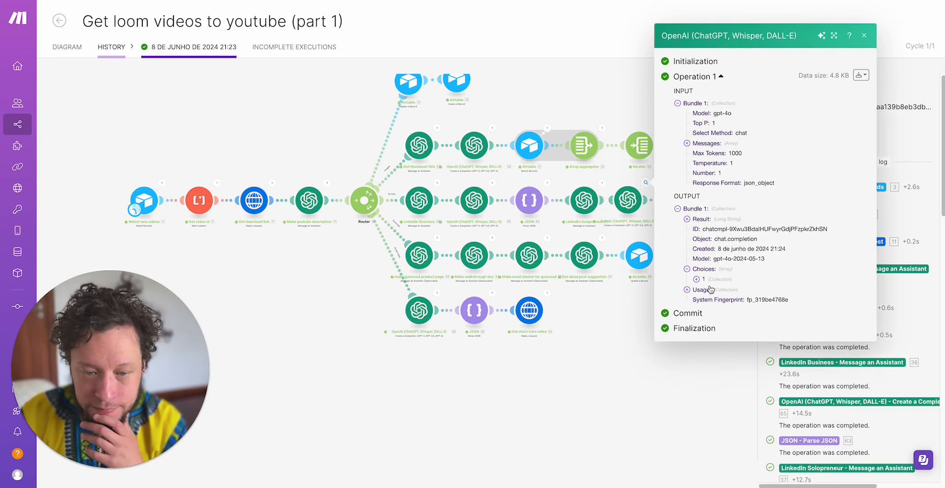
click(706, 285)
click(725, 282)
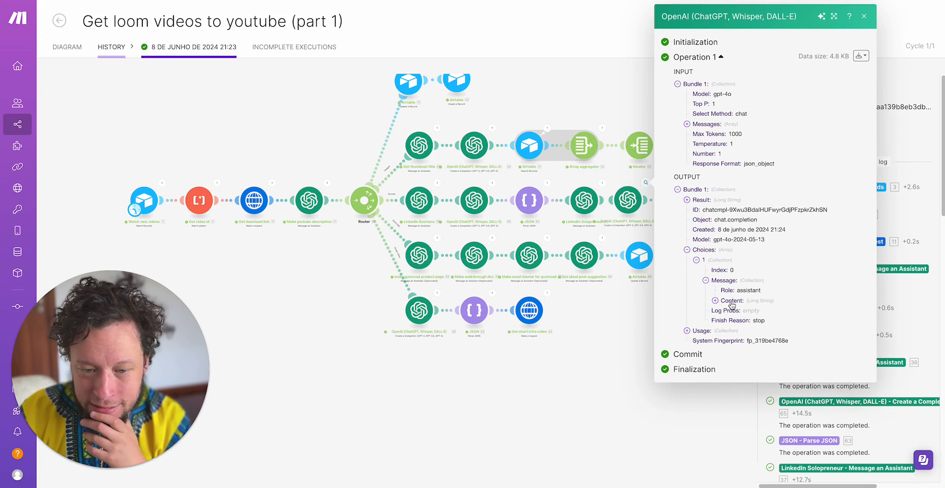
click(730, 306)
scroll(764, 324, down, 10)
scroll(582, 382, up, 2)
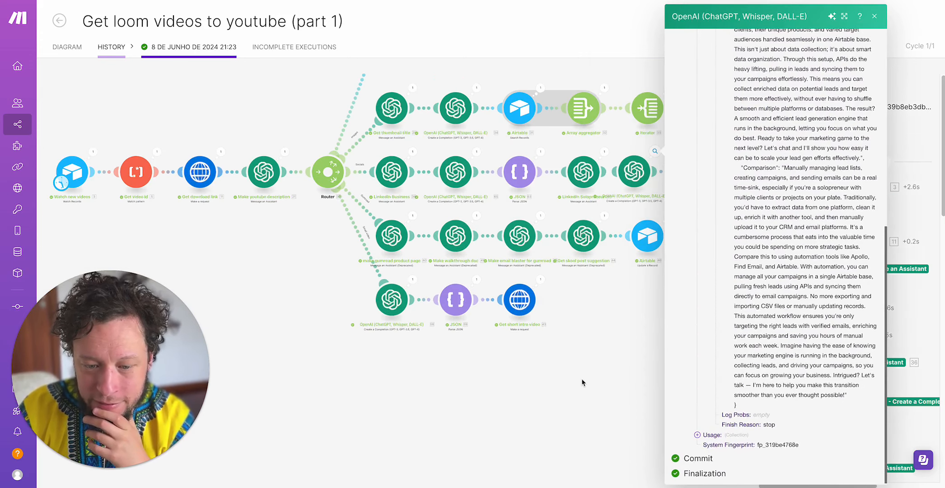
click(621, 380)
- Open the second Parse JSON run on the LinkedIn branch, review its Benefits and Comparison outputs, and close it
click(709, 154)
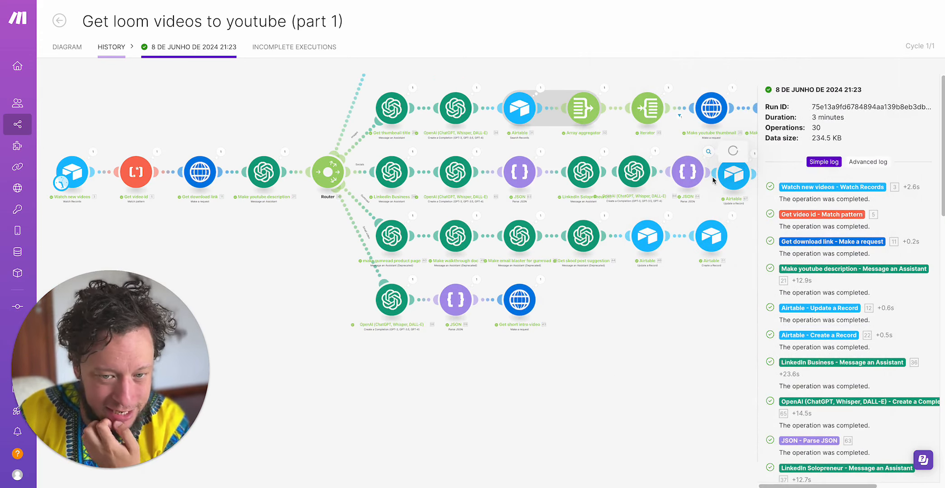
click(776, 189)
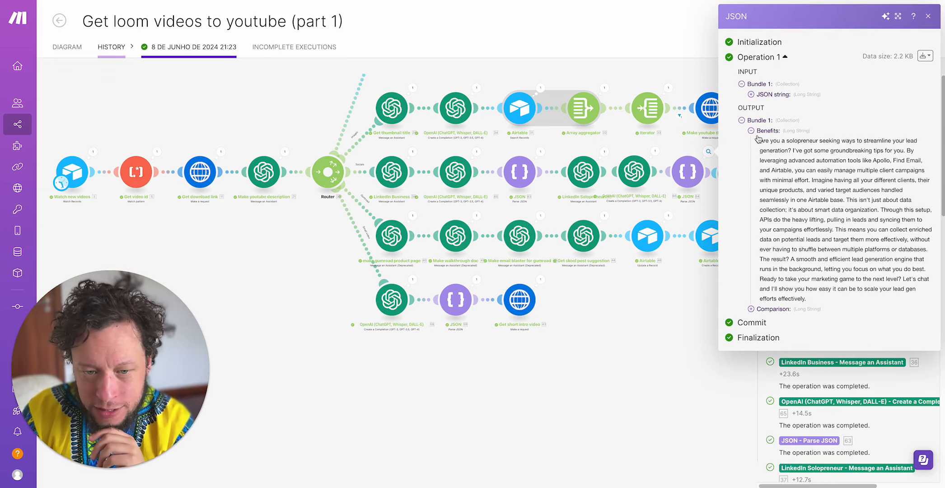
click(767, 308)
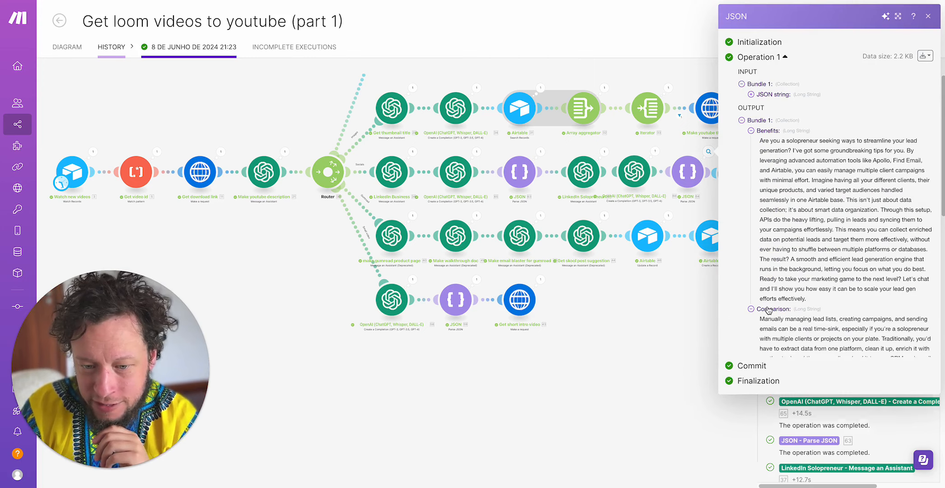
click(636, 379)
- Open the OpenAI completion run on the short intro video branch and highlight Text 1, Text 2 and Text 3 in its Result
drag(715, 229, 635, 242)
drag(556, 401, 687, 393)
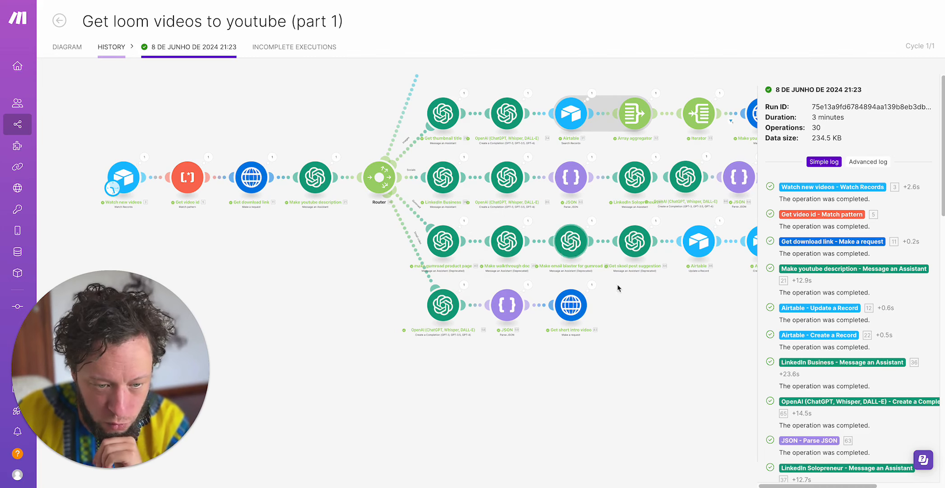
scroll(576, 246, right, 3)
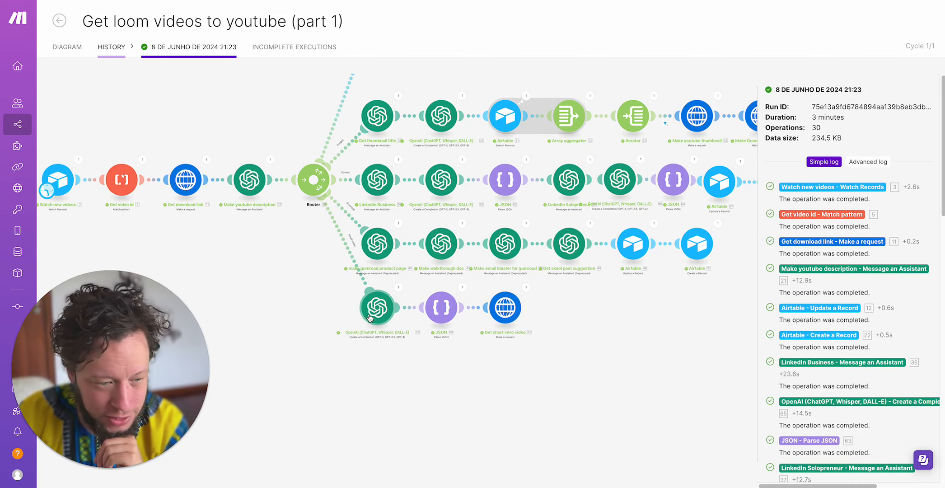
click(381, 297)
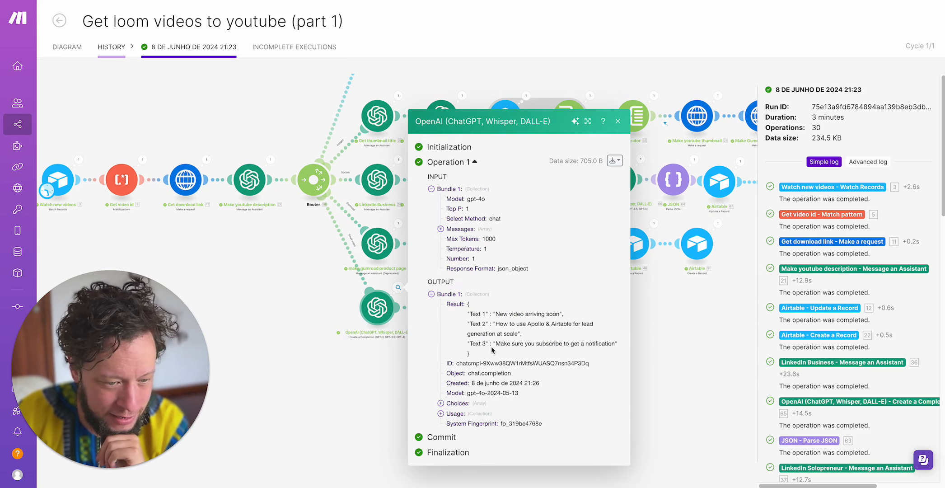
drag(496, 313, 516, 330)
triple_click(543, 315)
click(516, 330)
triple_click(516, 330)
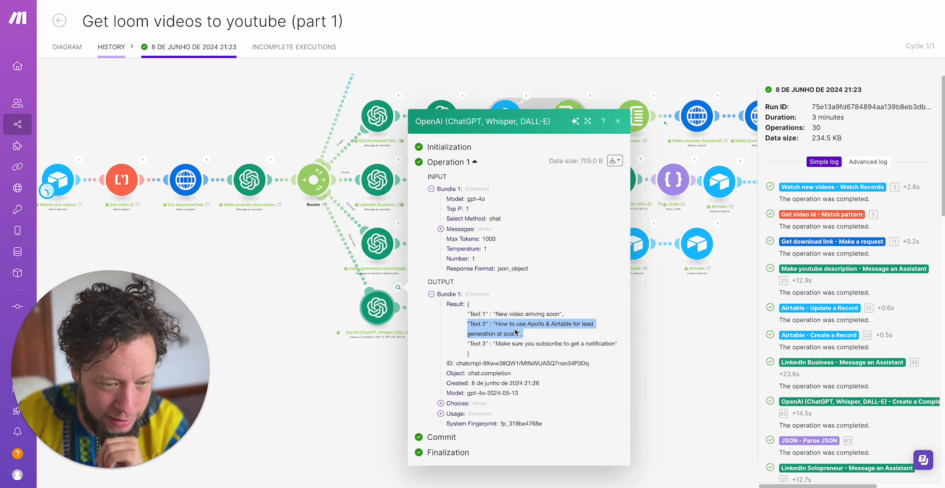
click(515, 324)
triple_click(520, 345)
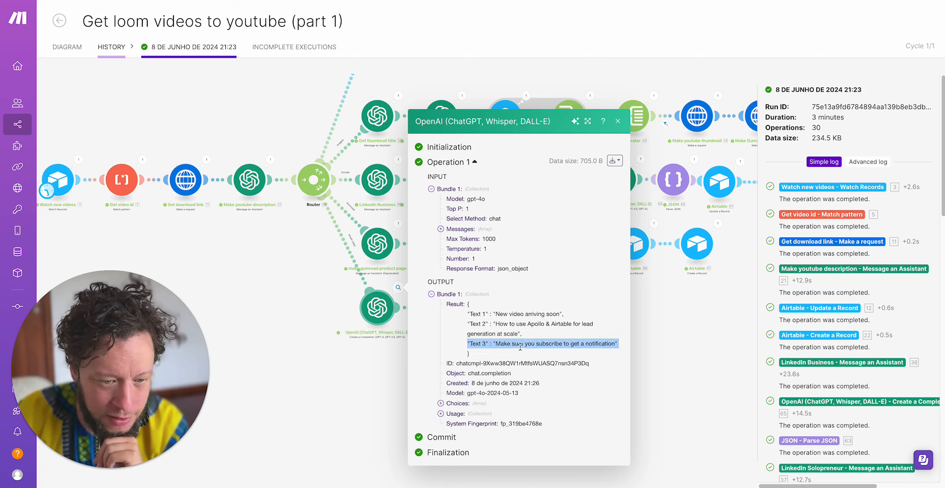
- Review the Text 1 to Text 3 outputs in the short intro video branch's Parse JSON run and close it
click(292, 399)
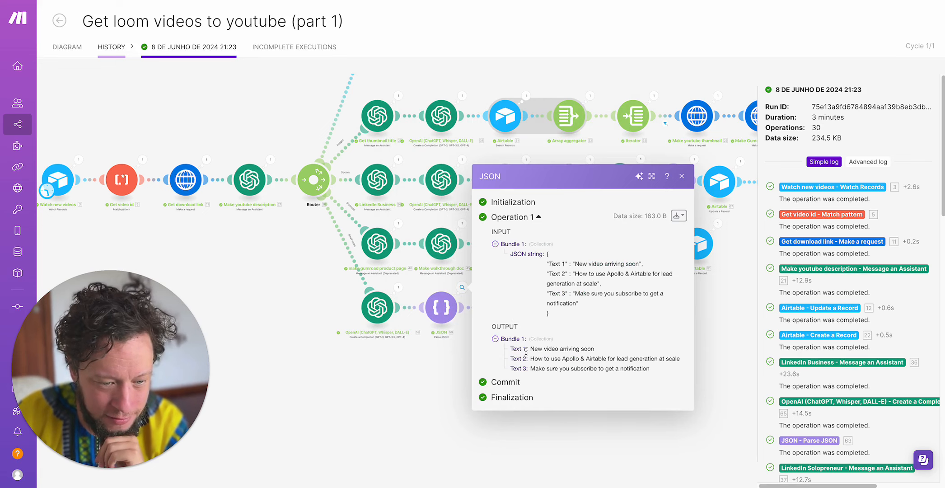
drag(395, 387, 396, 388)
click(412, 382)
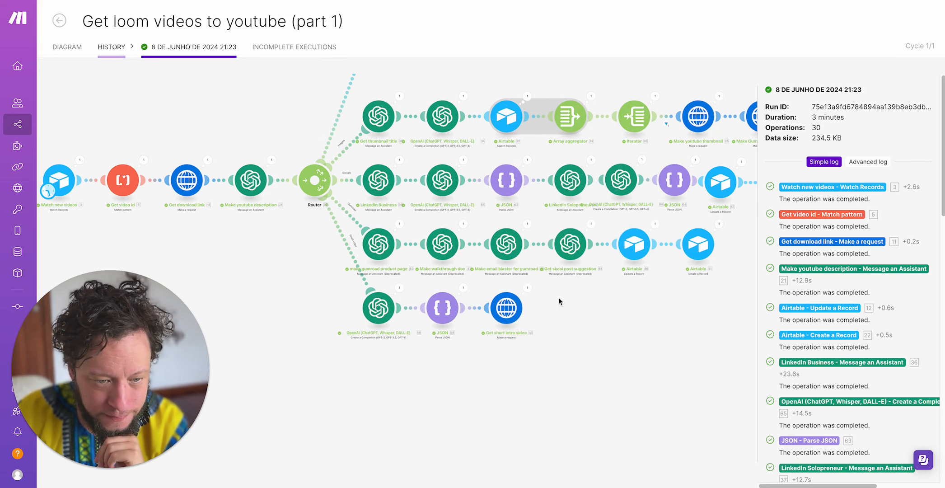
- Open the Get short intro video HTTP run and expand the first item of its output Data
click(523, 290)
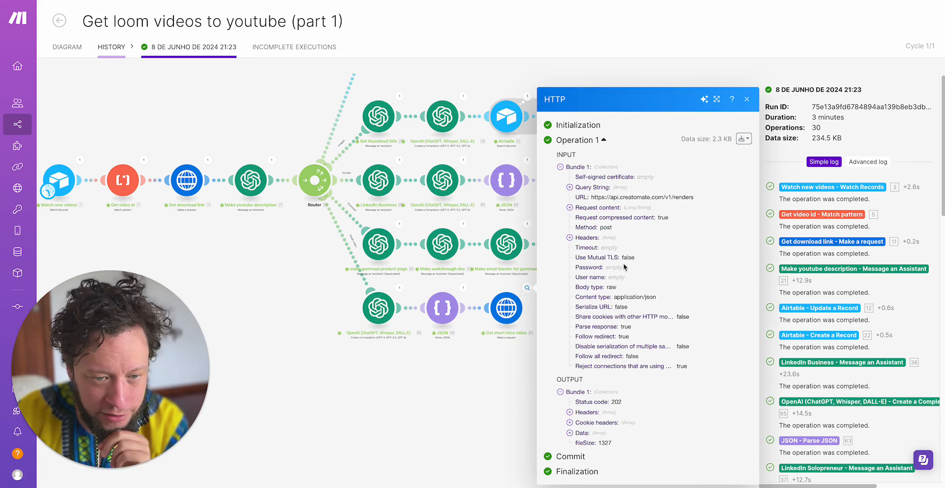
click(587, 433)
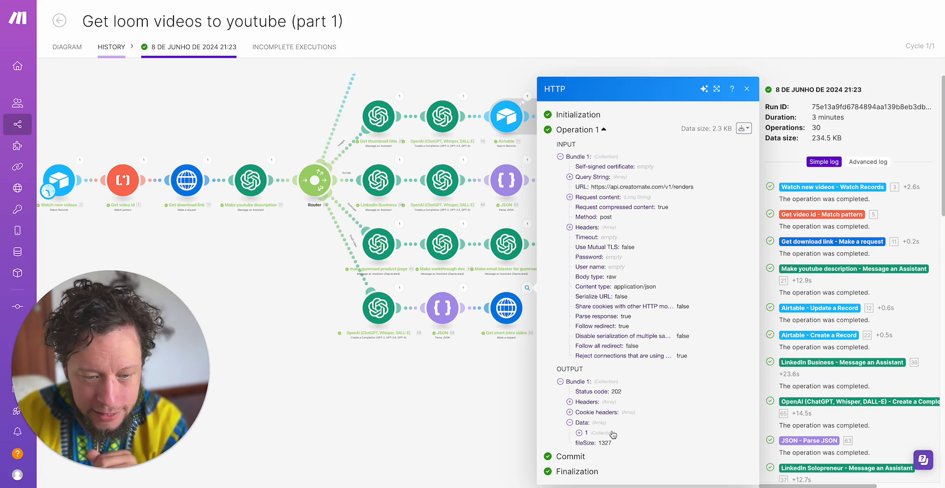
click(610, 435)
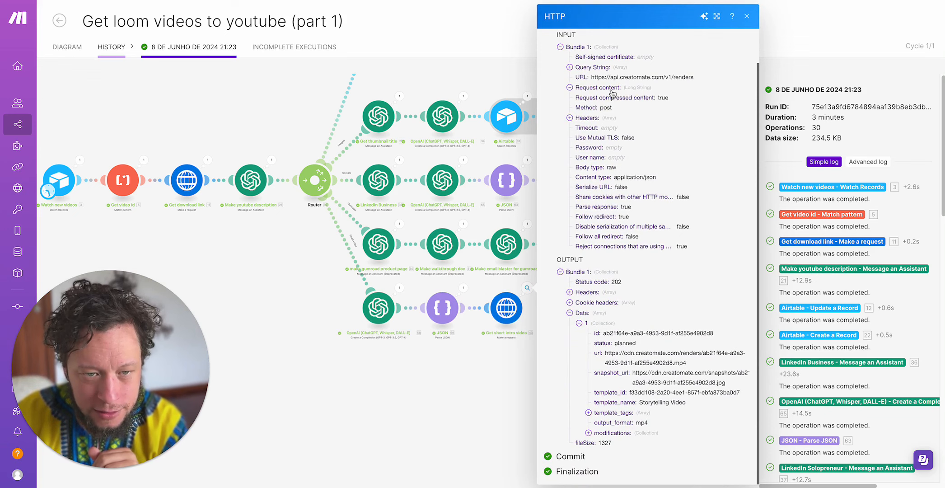
- Expand the HTTP run's Request content, highlight the video link and text lines in its modifications, and close the run
click(611, 89)
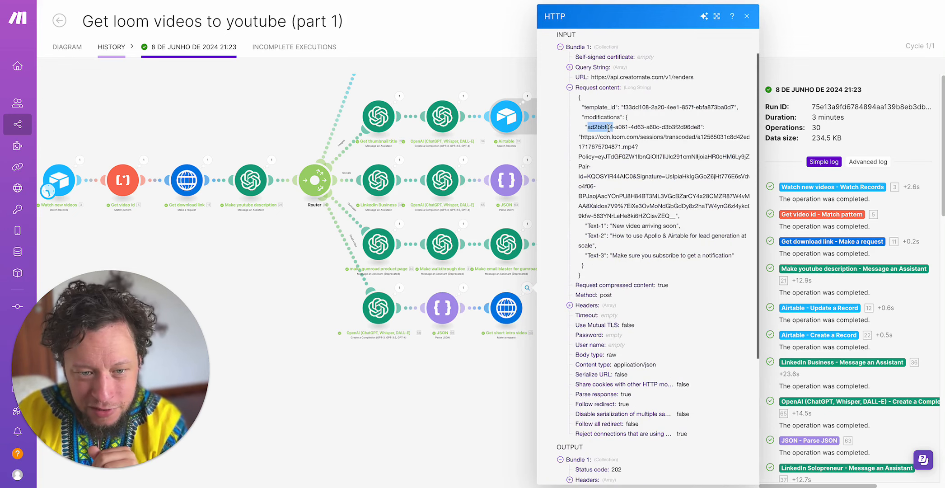
triple_click(608, 144)
double_click(604, 147)
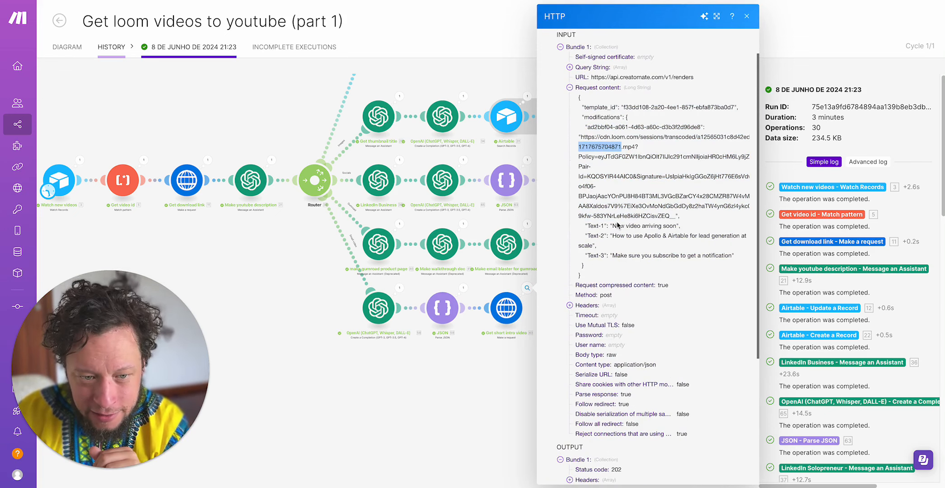
triple_click(618, 217)
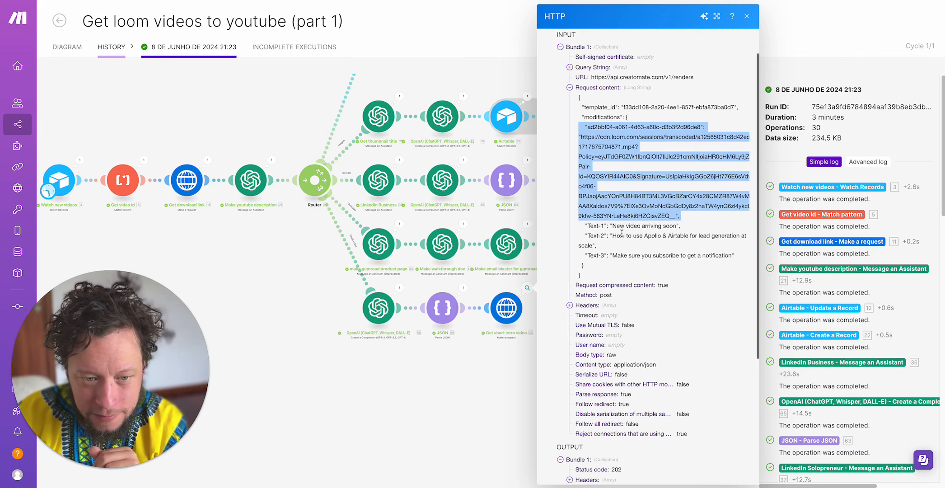
click(621, 231)
double_click(633, 255)
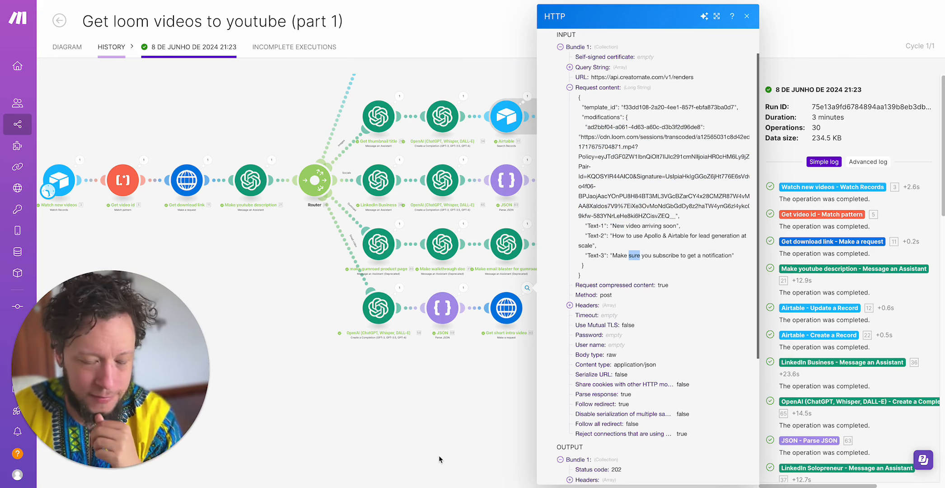
scroll(588, 406, down, 5)
click(397, 379)
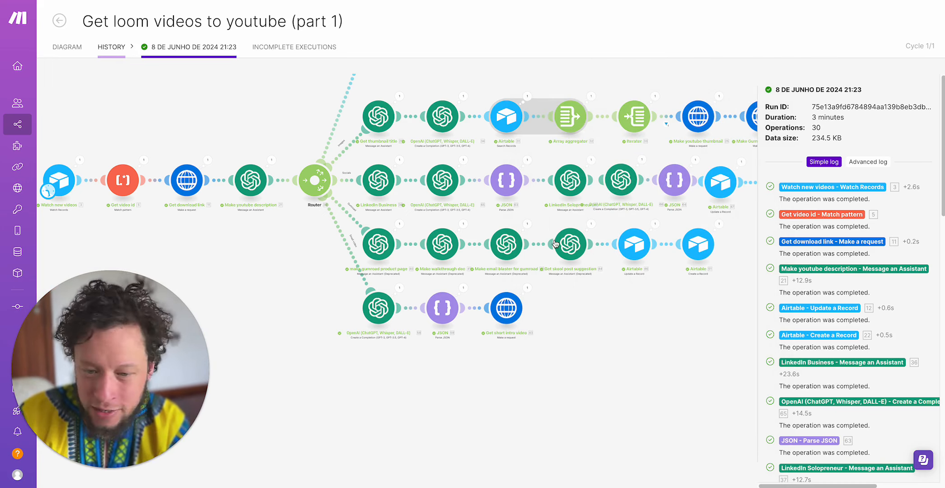
- Go back through the run history to the scenario diagram and switch to the Approved for youtube view in Airtable
click(110, 47)
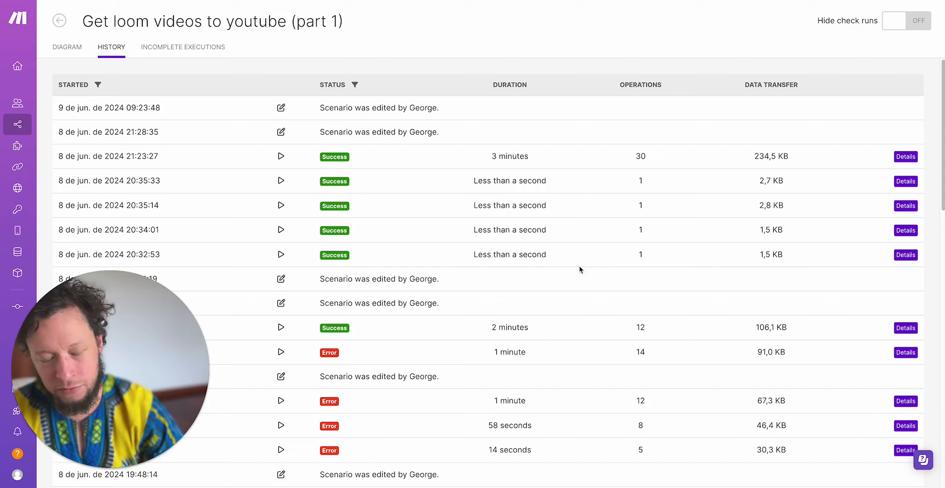
click(67, 47)
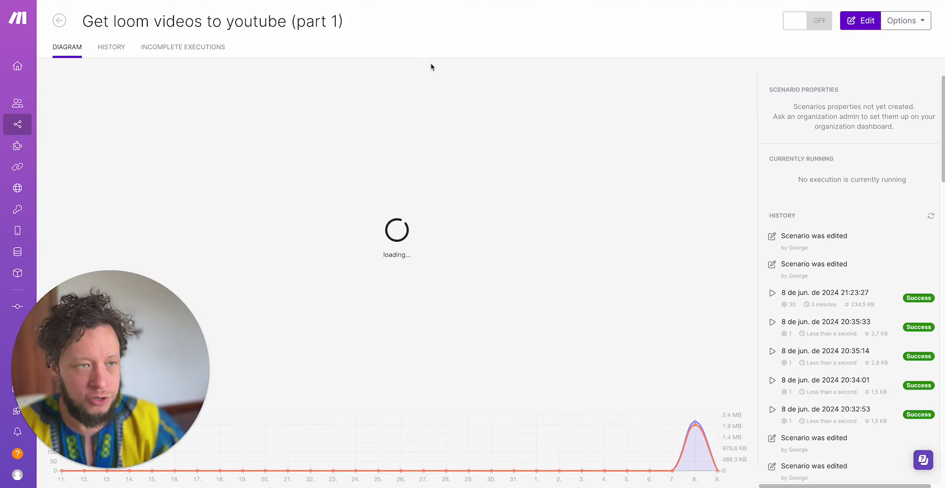
click(389, 1)
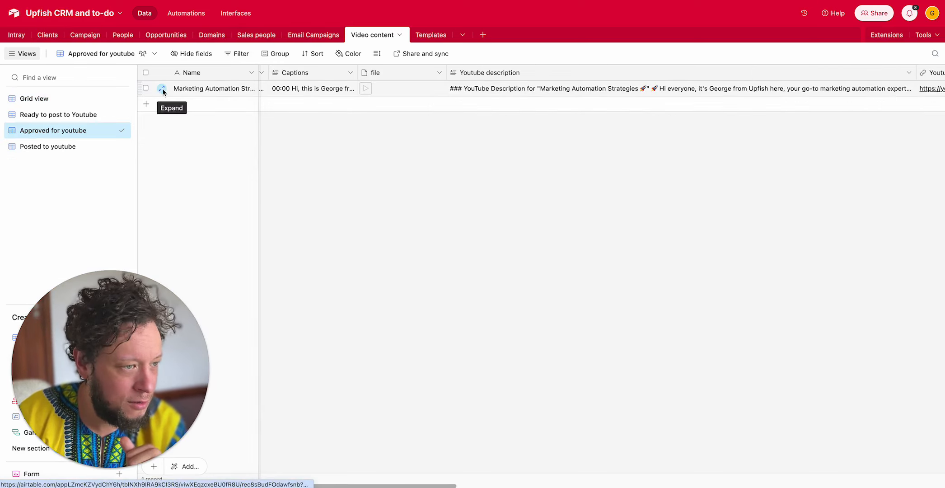
- Expand the Marketing Automation Strategies record and review its fields from status and captions through file, YouTube description and YouTube link
click(163, 89)
triple_click(321, 102)
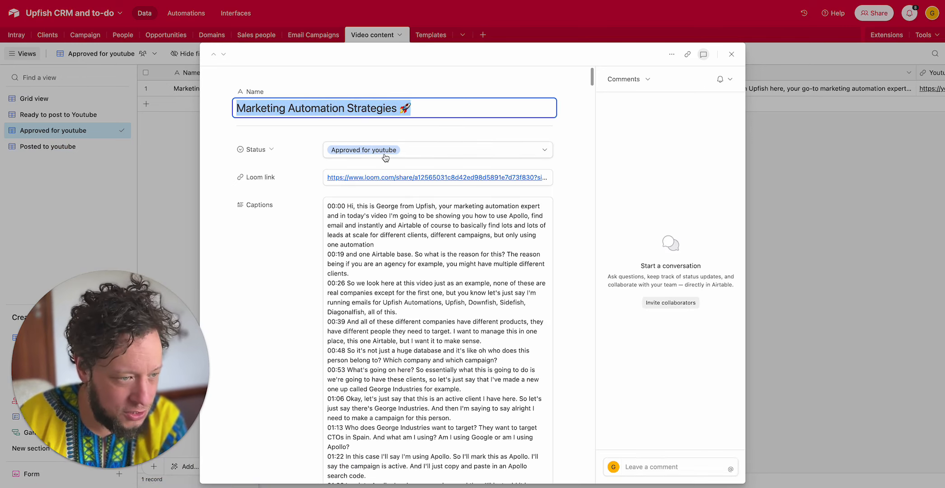
scroll(384, 157, down, 1)
scroll(379, 188, down, 1)
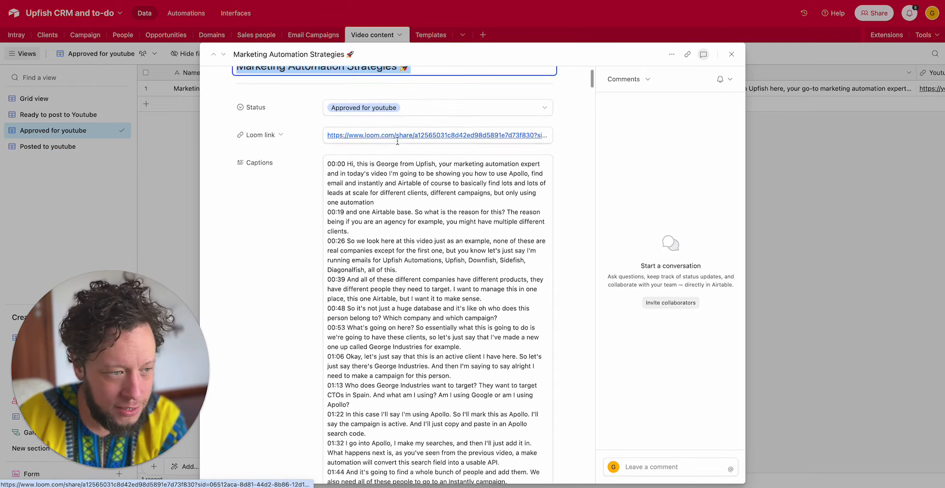
scroll(378, 187, down, 15)
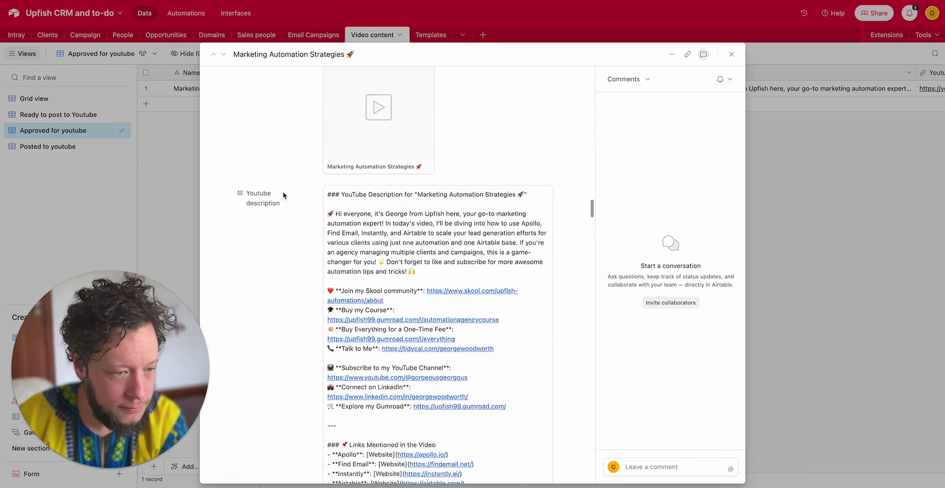
scroll(282, 194, up, 2)
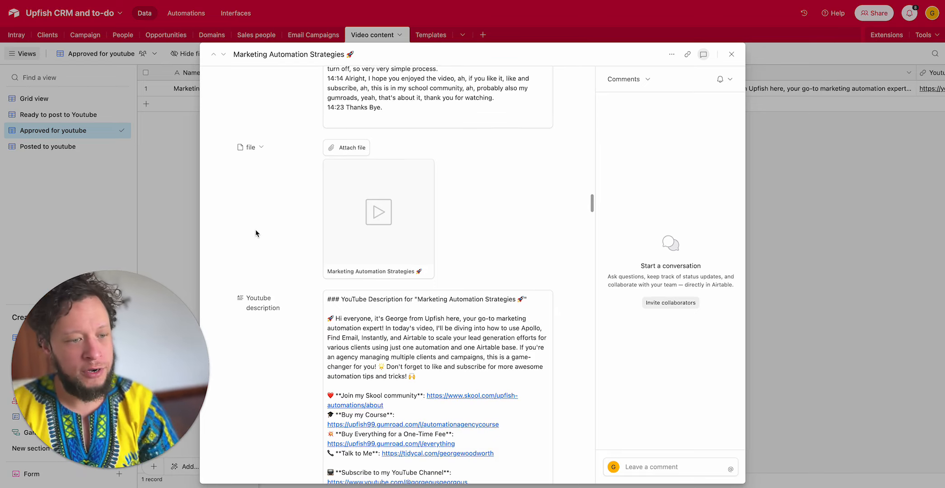
scroll(255, 230, down, 4)
scroll(255, 234, down, 20)
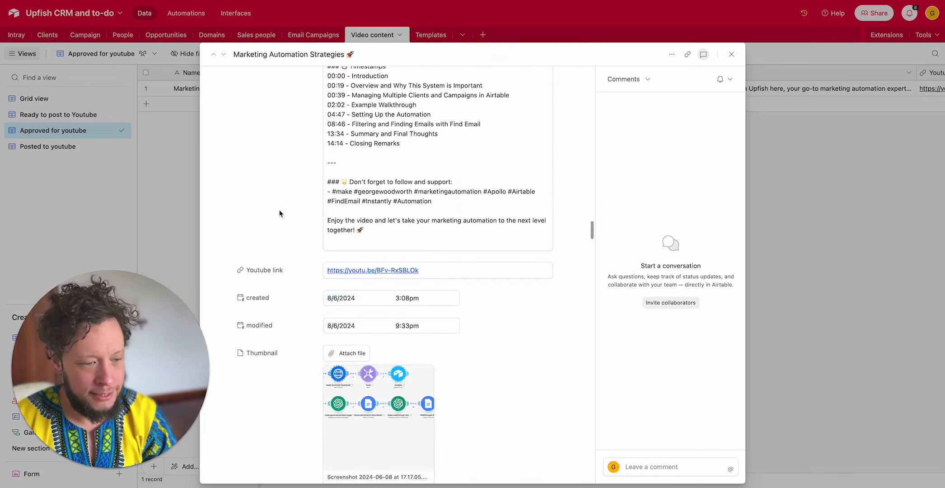
scroll(279, 213, up, 10)
scroll(279, 213, down, 10)
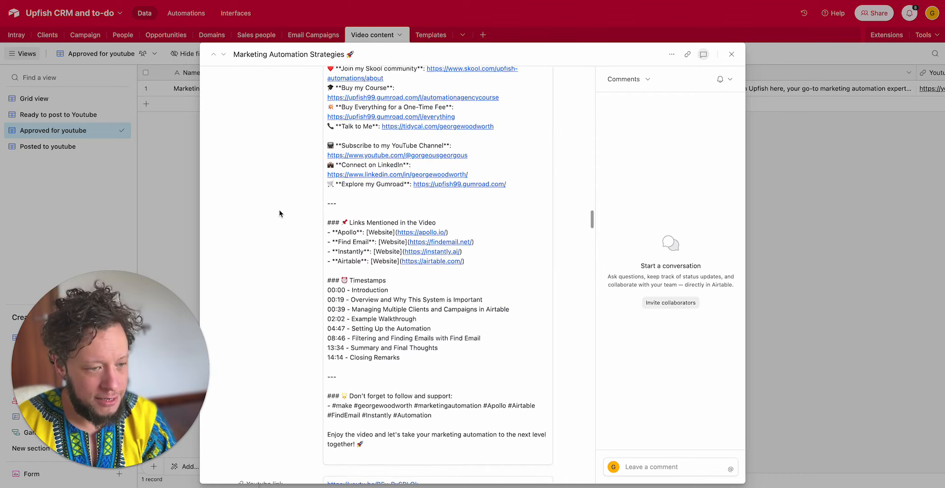
scroll(280, 213, down, 1)
scroll(275, 223, up, 2)
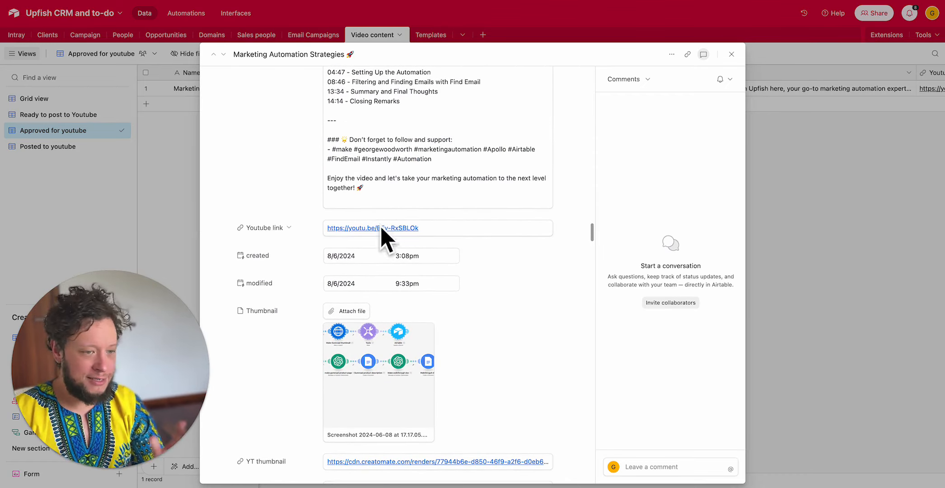
- Review the record's remaining fields, from the thumbnails and Gumroad product page through the LinkedIn posts to the YT short video link
scroll(354, 240, down, 5)
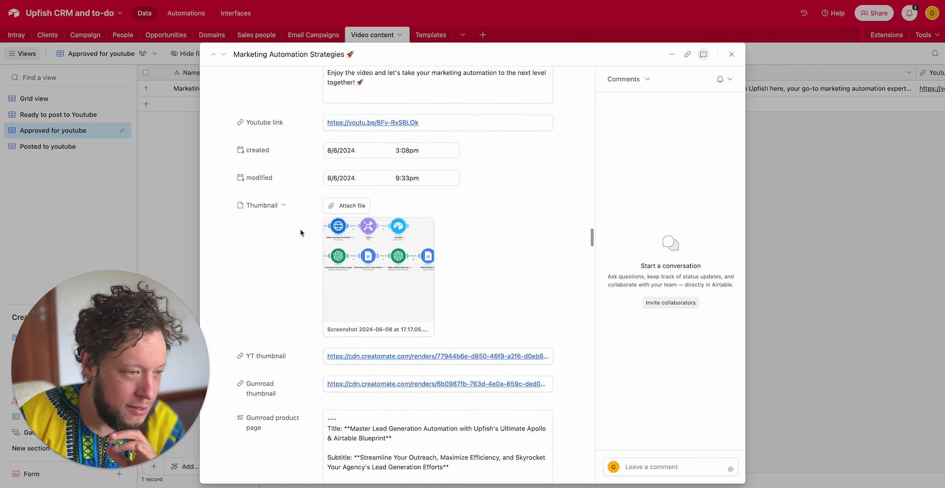
scroll(265, 239, down, 8)
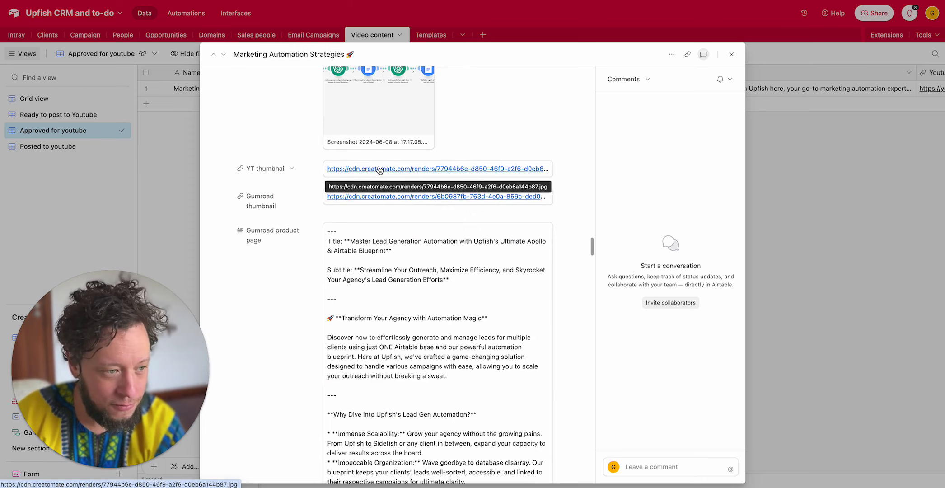
scroll(297, 239, down, 4)
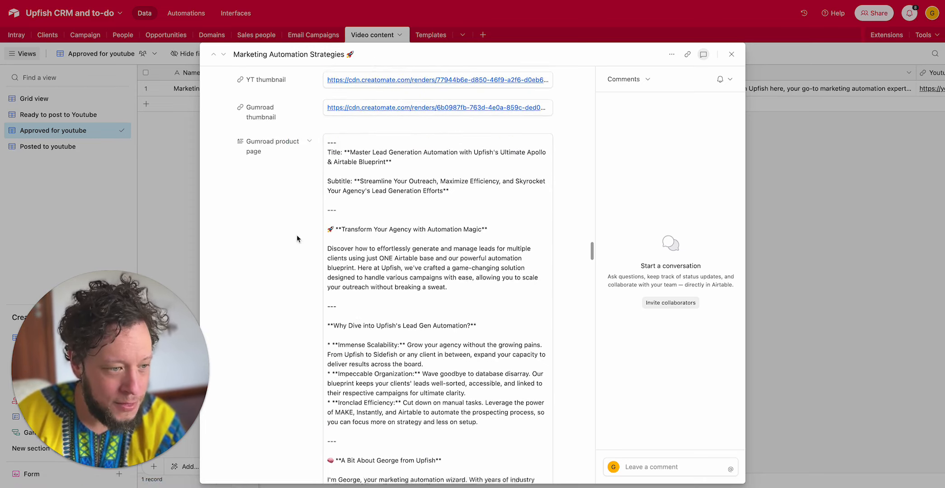
scroll(276, 231, down, 20)
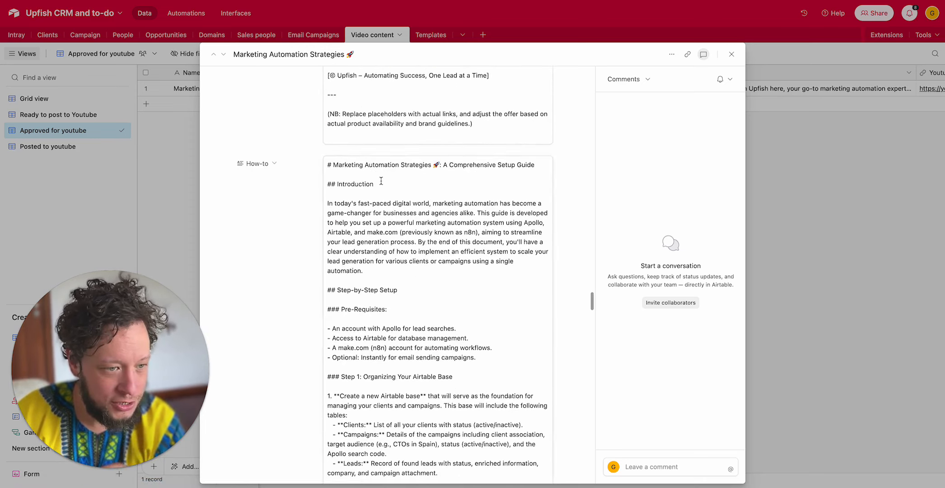
scroll(283, 228, down, 20)
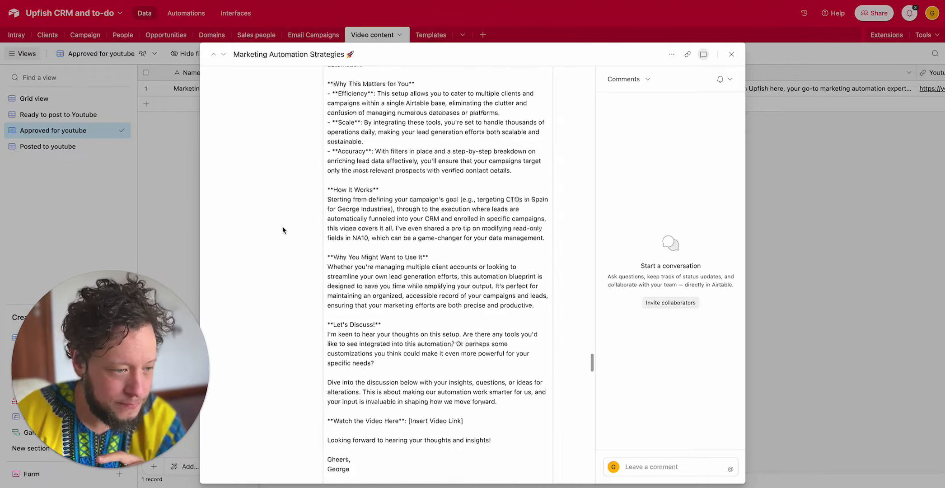
scroll(251, 221, down, 6)
scroll(251, 221, down, 20)
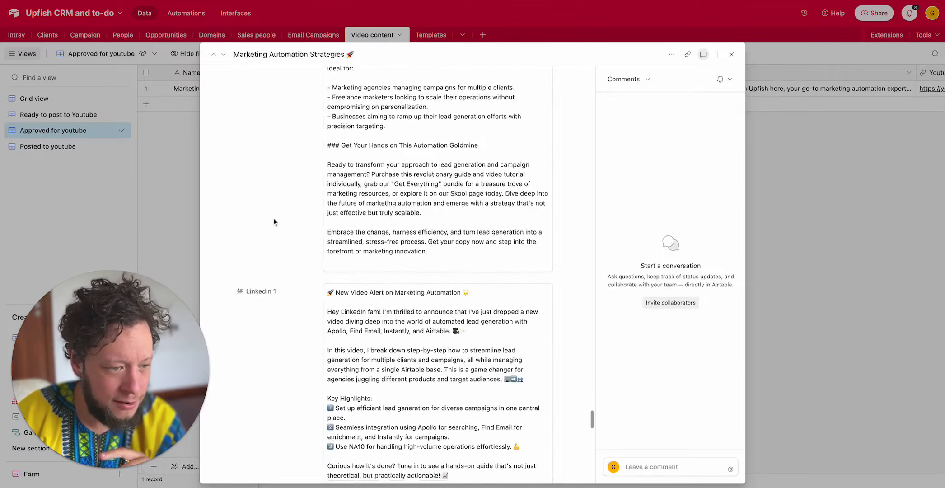
scroll(273, 222, down, 10)
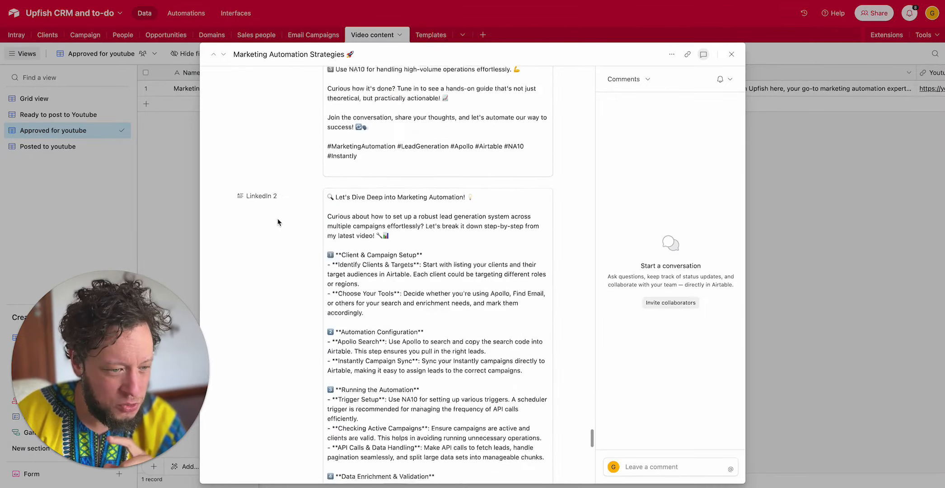
scroll(278, 221, down, 15)
scroll(297, 227, down, 3)
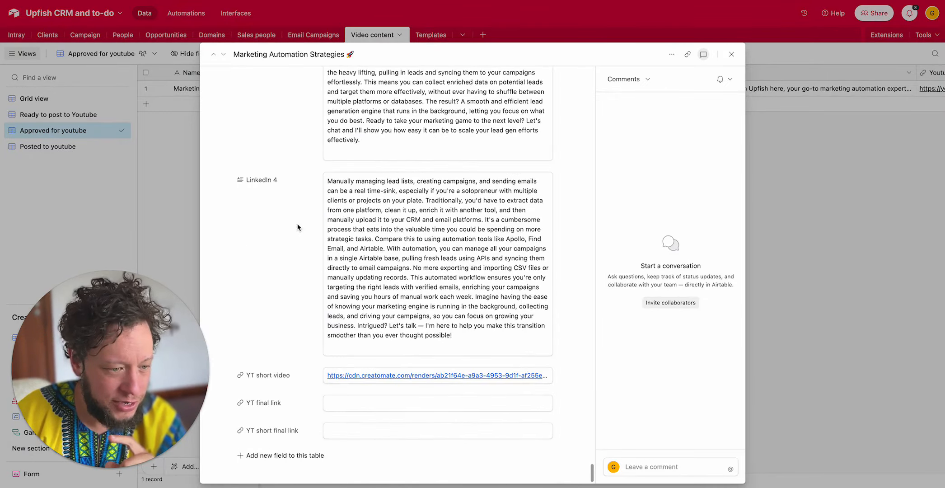
- Open the record's YT short video link, pause the playing video and return to the Airtable record
click(377, 375)
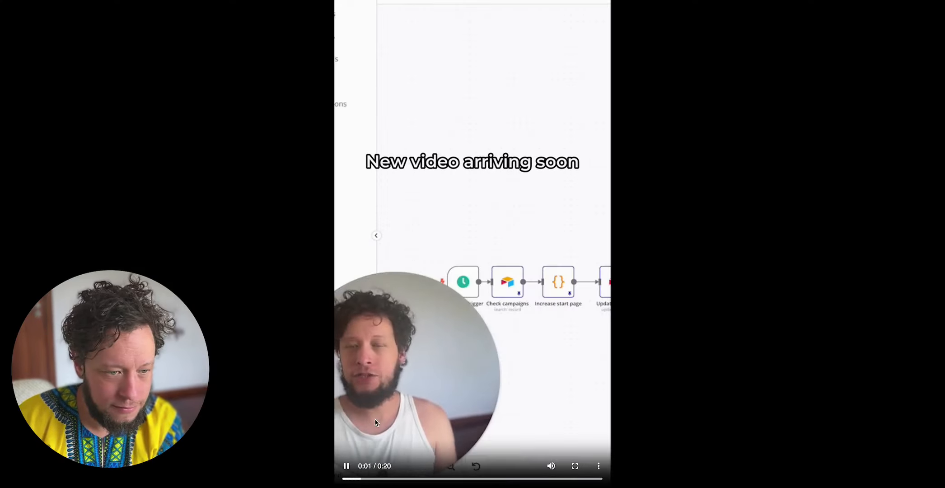
click(347, 471)
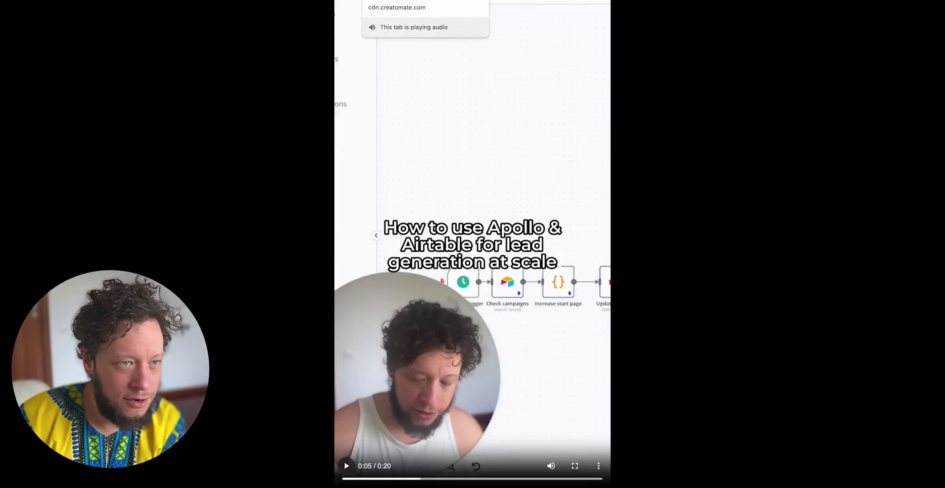
click(372, 0)
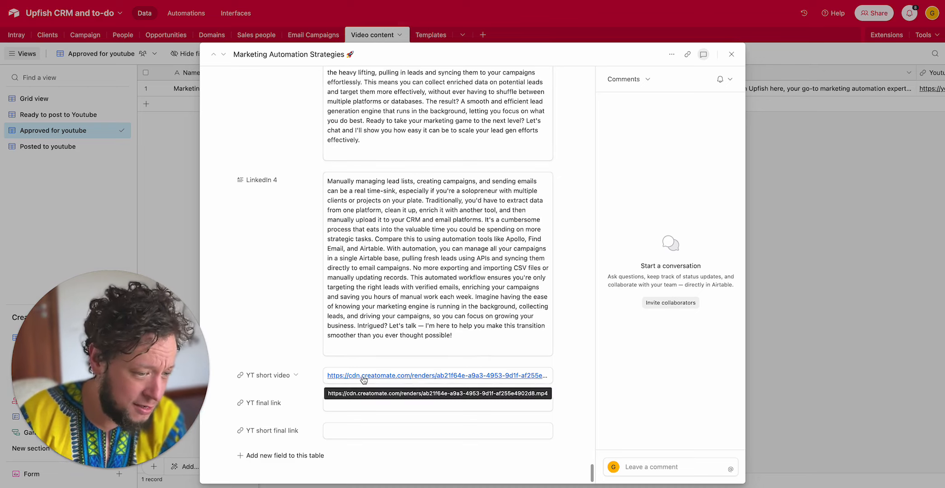
- Close the expanded record and view the full text of its Youtube description cell in the grid
scroll(351, 361, up, 20)
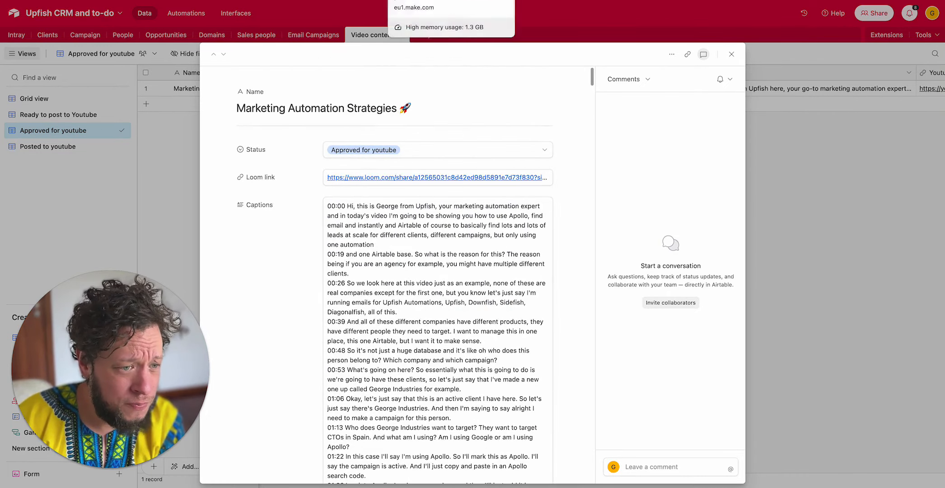
key(Escape)
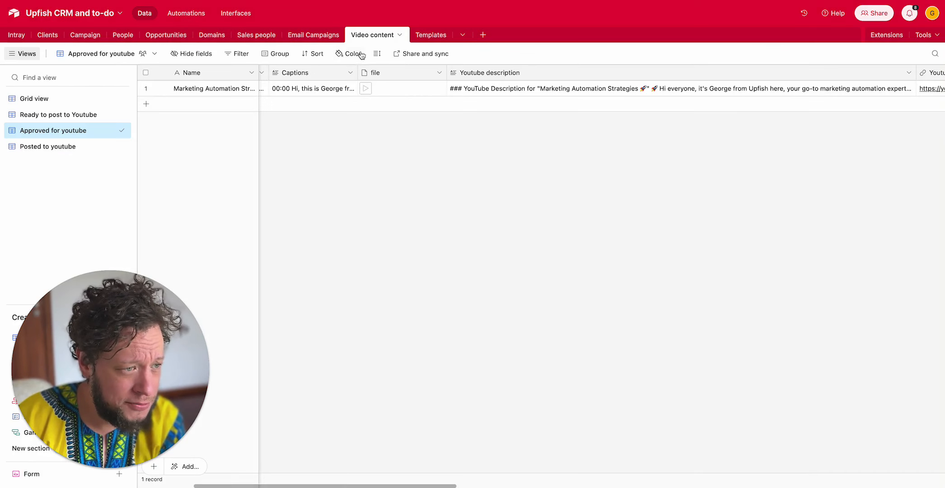
double_click(508, 89)
scroll(576, 95, up, 5)
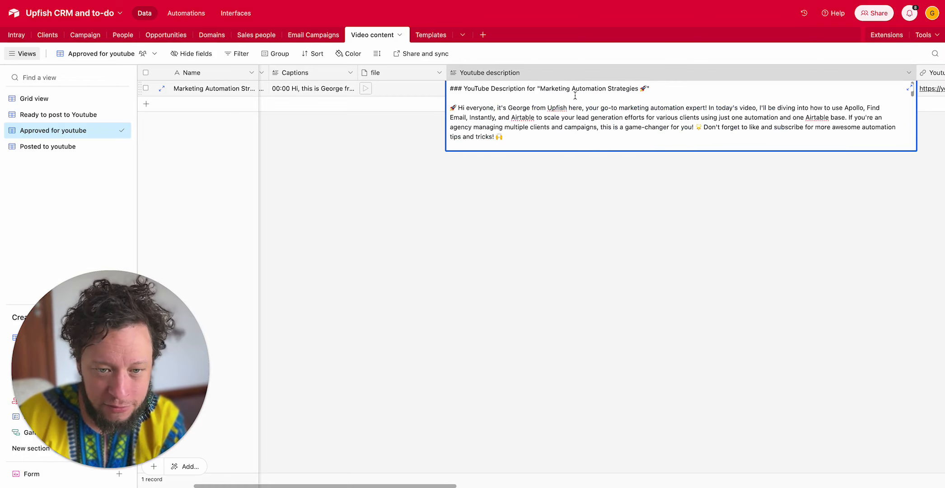
click(346, 176)
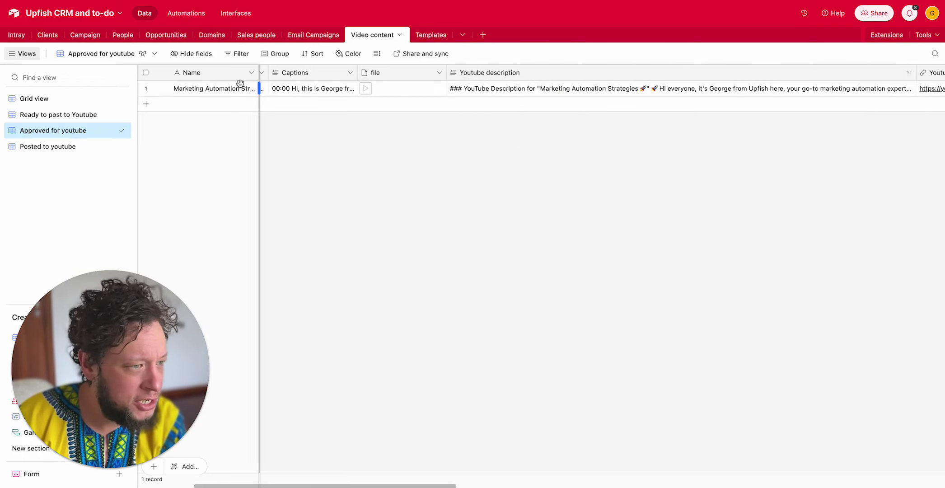
- Switch to the loom to socials (part 2) scenario in Make and review the Airtable trigger module's settings
click(14, 36)
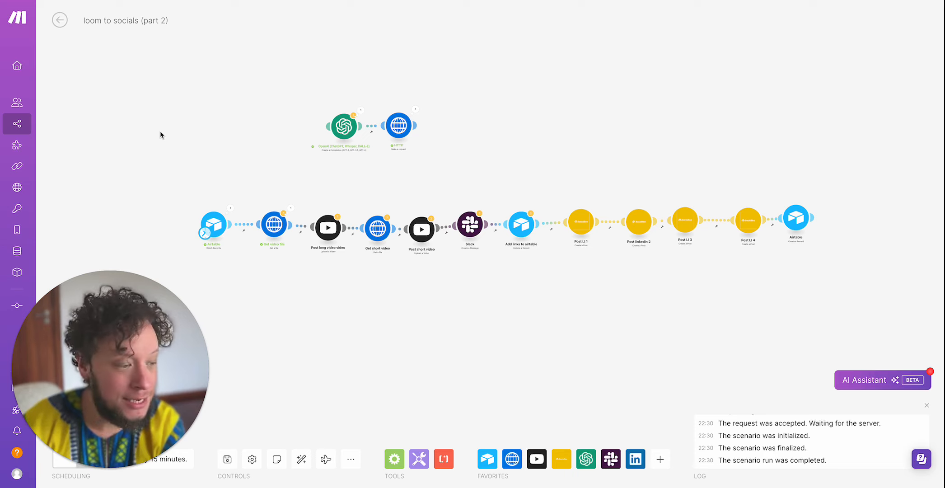
click(217, 223)
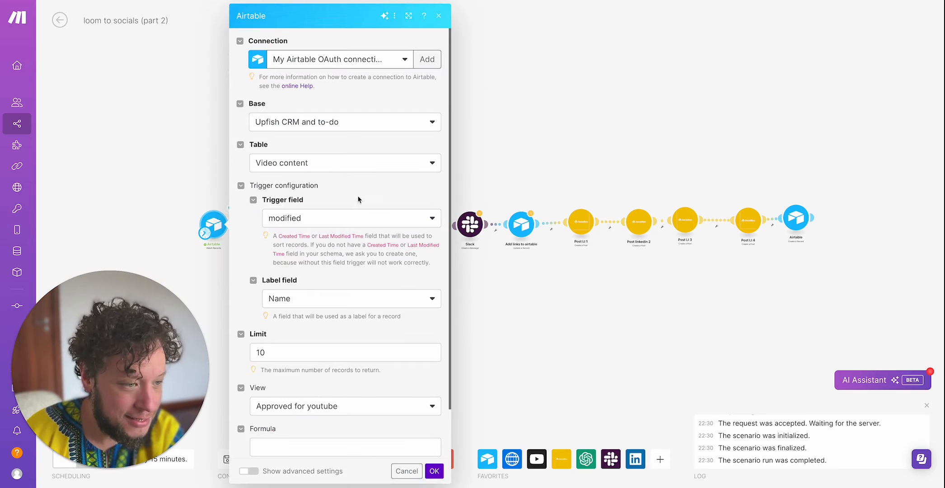
scroll(302, 194, down, 2)
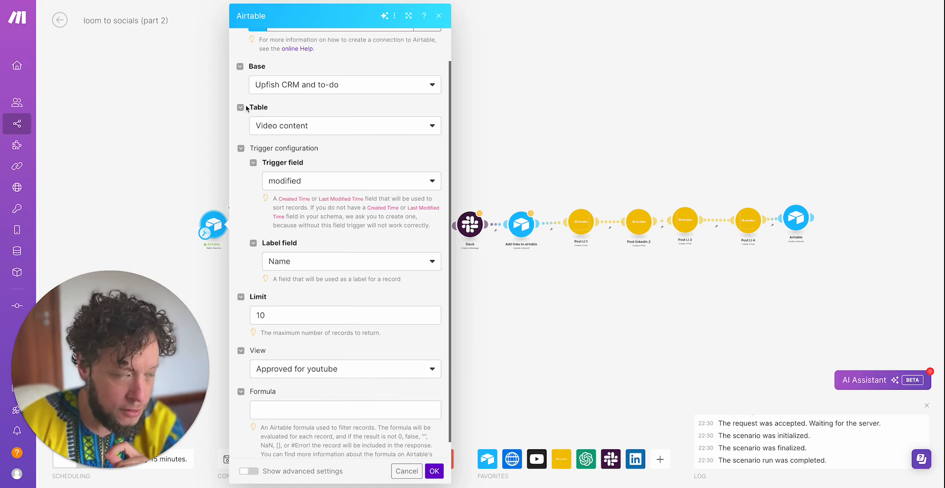
- Check the record's Status options in Airtable, and close the trigger module's settings back in Make
click(181, 1)
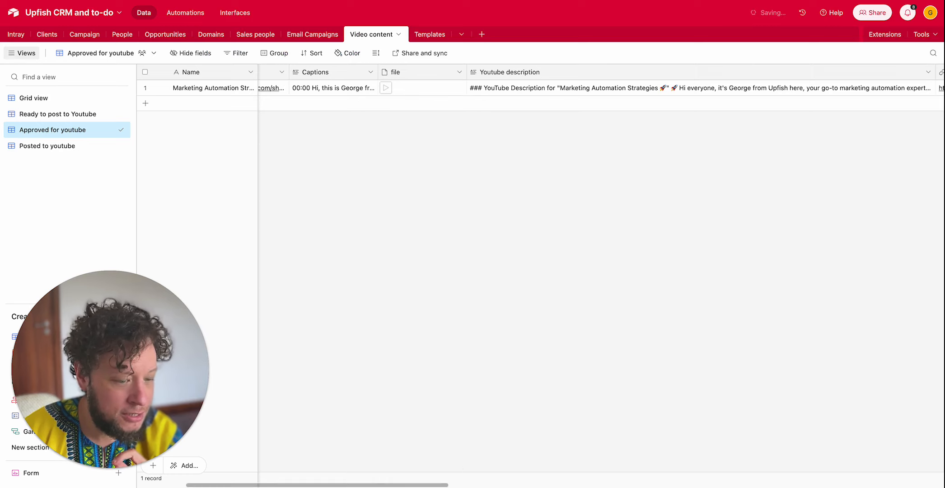
drag(425, 485, 377, 484)
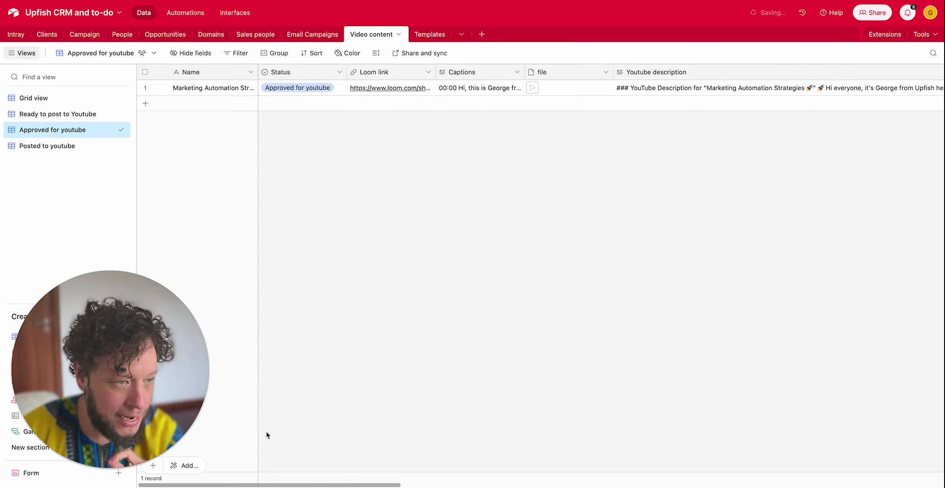
click(337, 90)
click(338, 88)
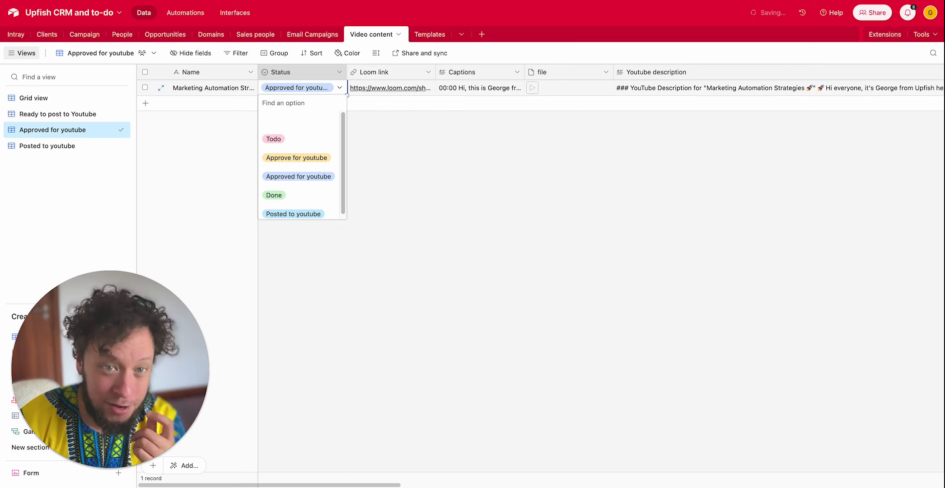
click(337, 1)
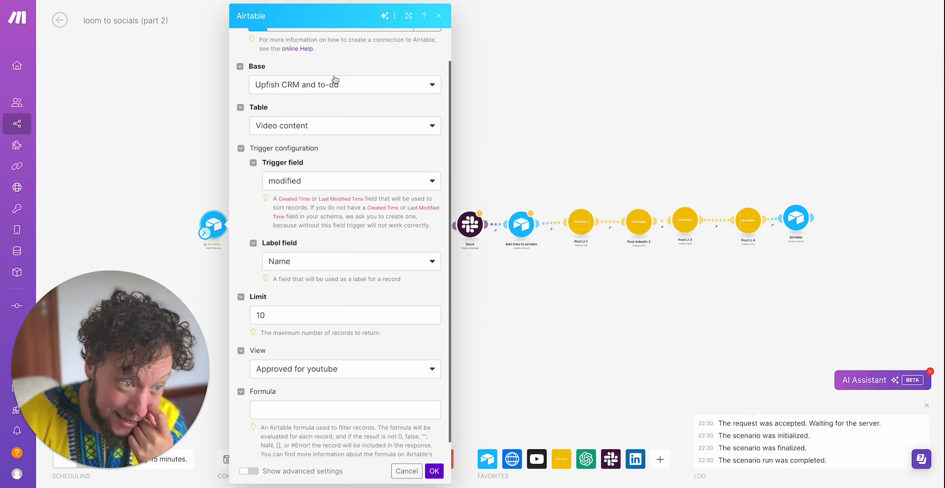
click(188, 179)
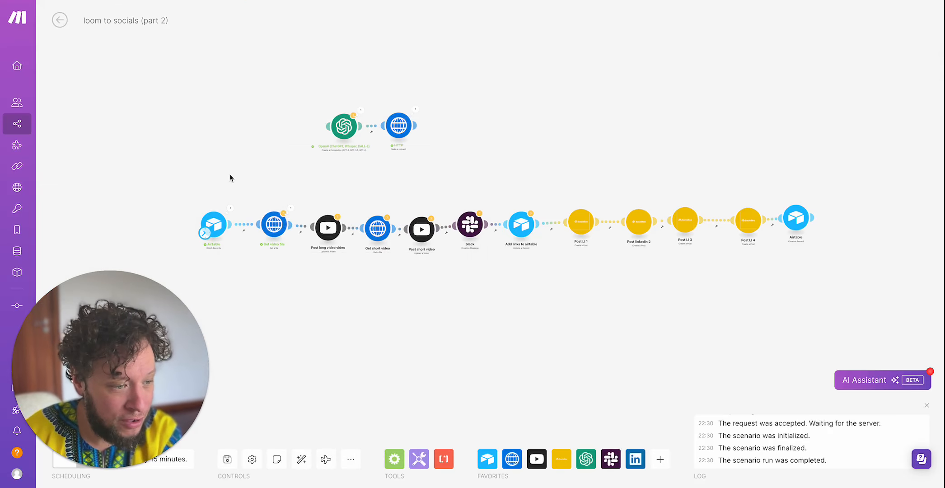
- Inspect the Get video file module's URL mapping, expand the Airtable file[] item among the mappable fields, and close the module
click(271, 226)
click(414, 237)
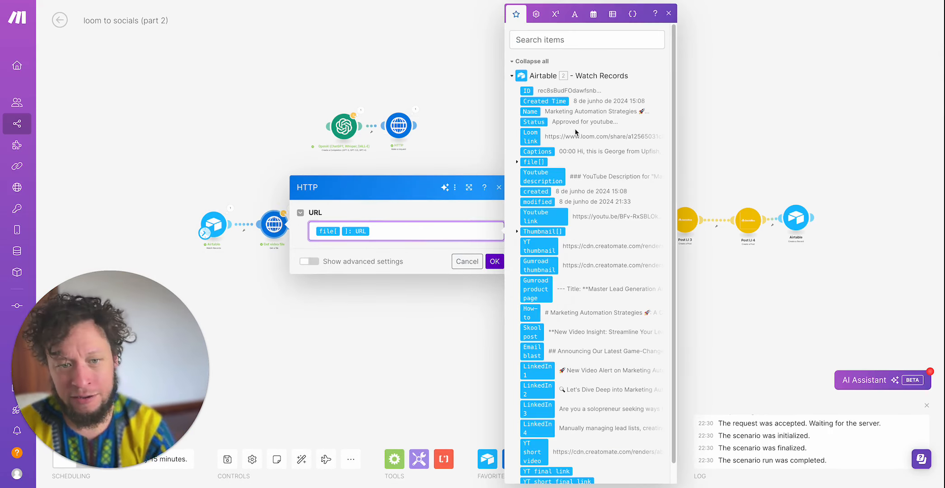
scroll(554, 188, down, 1)
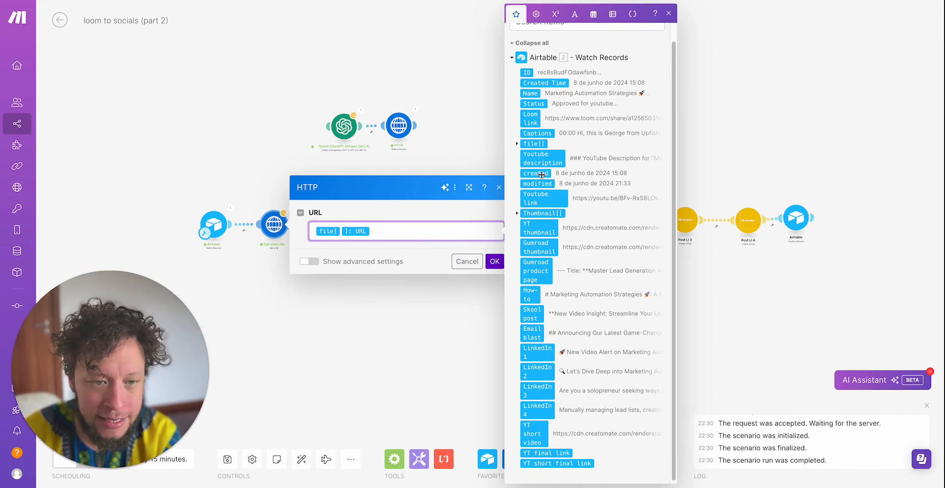
click(517, 144)
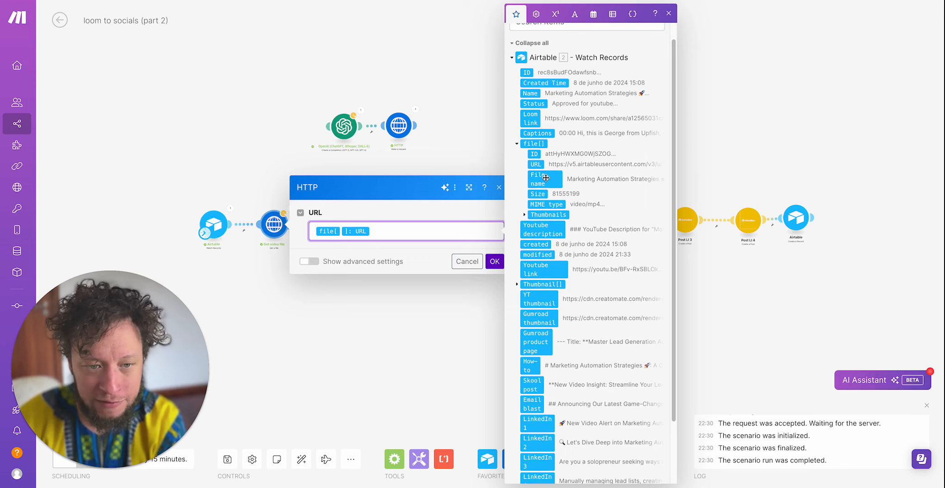
click(384, 321)
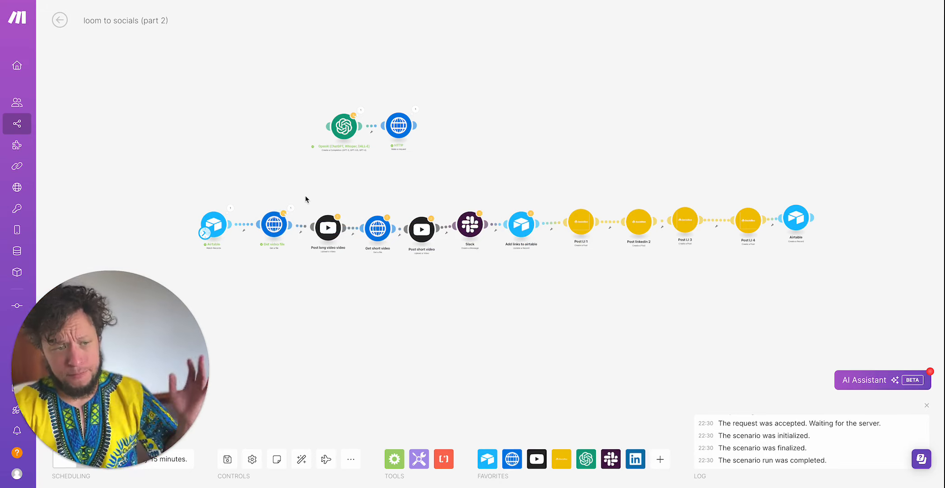
- Open the Post long video module's settings and review the Title and File mappings among the available Get video file and Airtable items
click(334, 233)
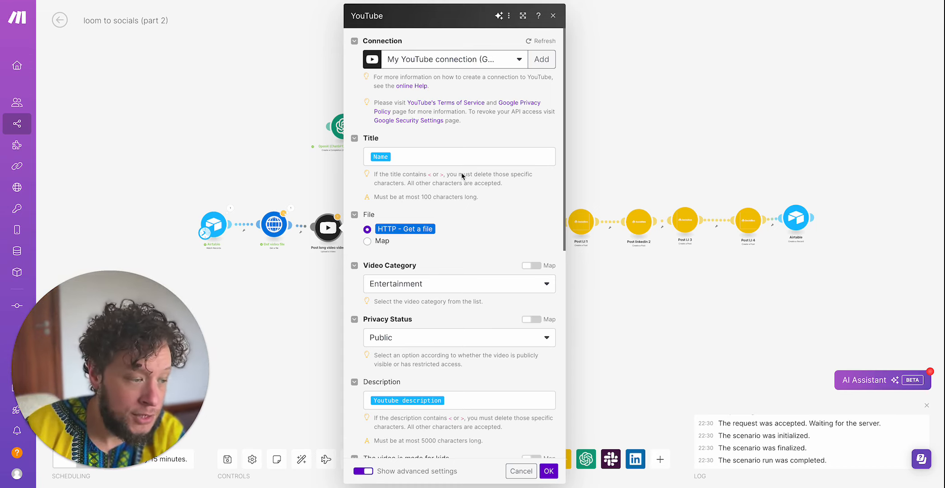
click(414, 156)
scroll(614, 240, down, 1)
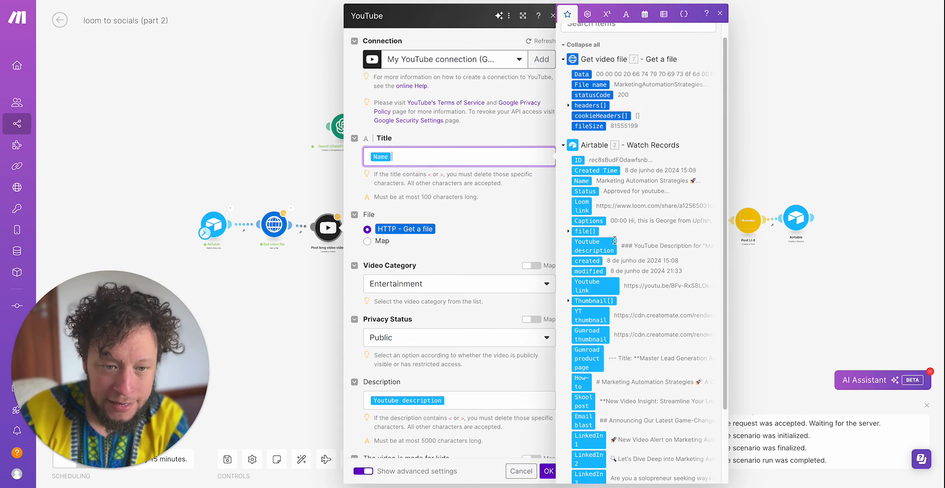
scroll(383, 239, down, 1)
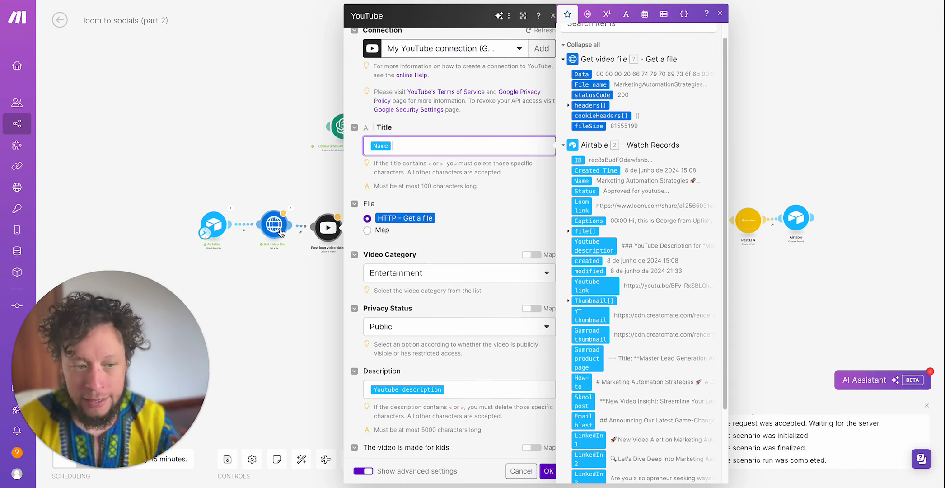
scroll(495, 287, down, 4)
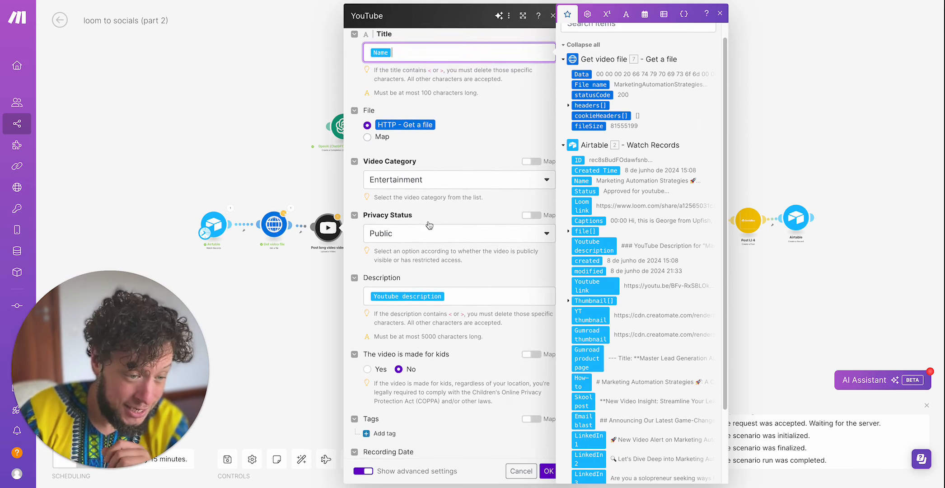
- Check the YouTube module's Privacy Status, description and remaining upload options, and close the module
click(403, 239)
click(402, 239)
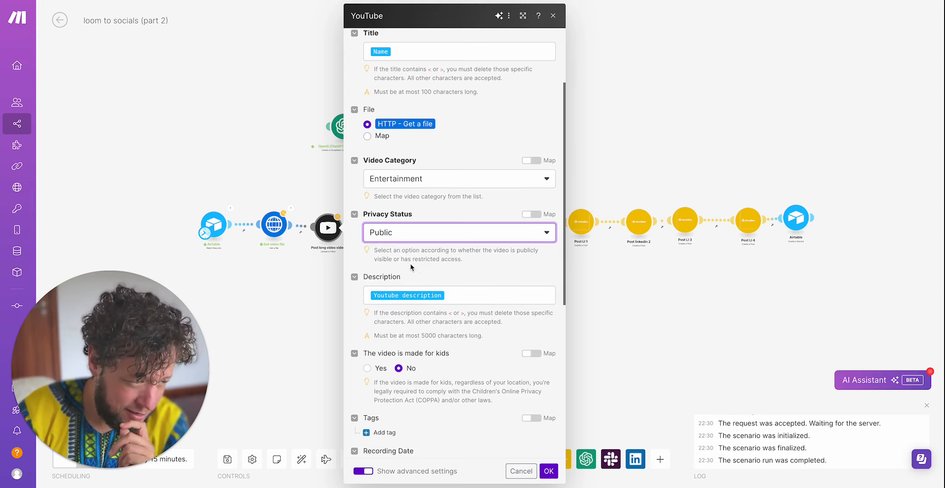
scroll(416, 271, down, 1)
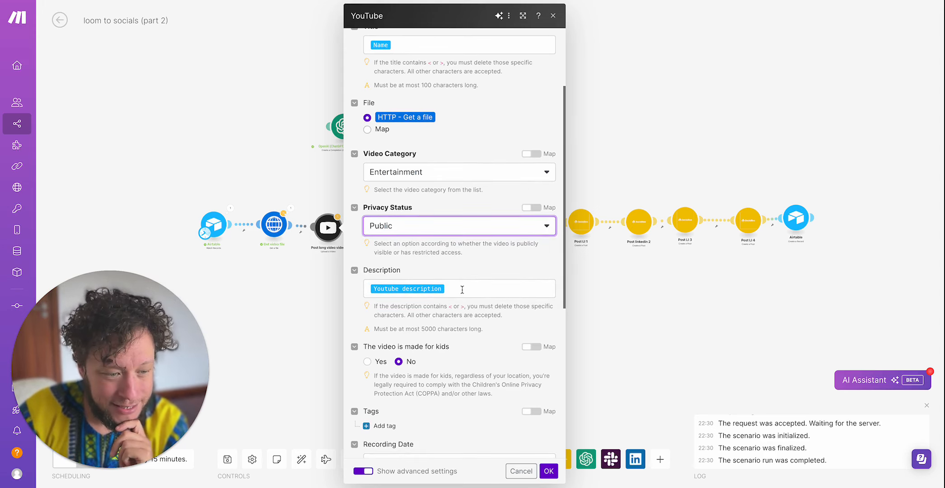
scroll(462, 290, down, 6)
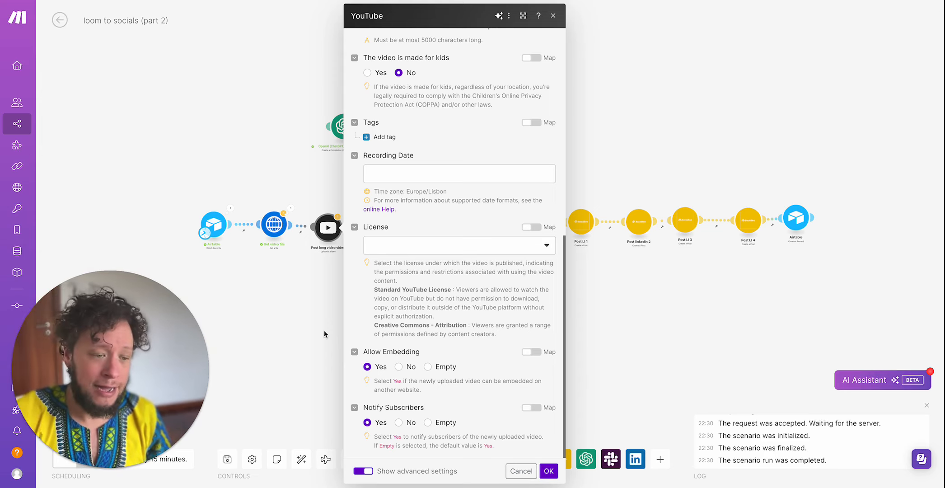
scroll(334, 304, up, 5)
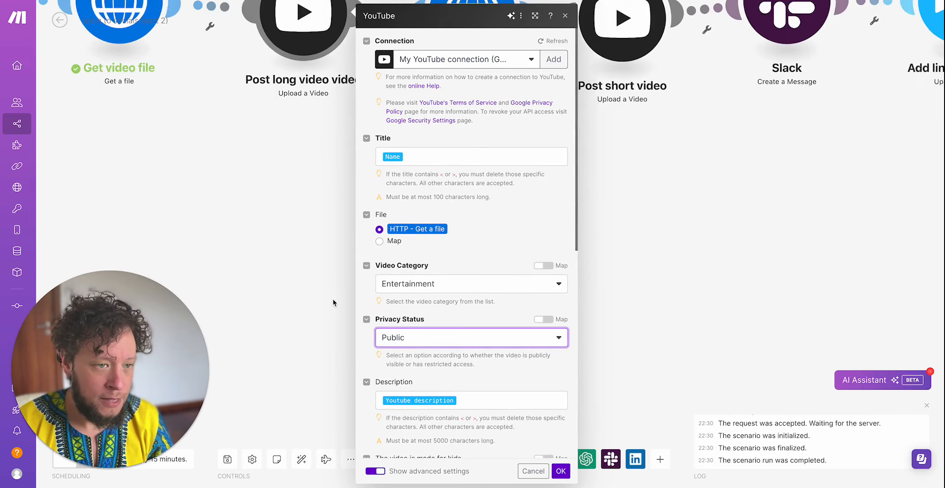
scroll(334, 302, down, 5)
click(290, 253)
scroll(294, 254, down, 5)
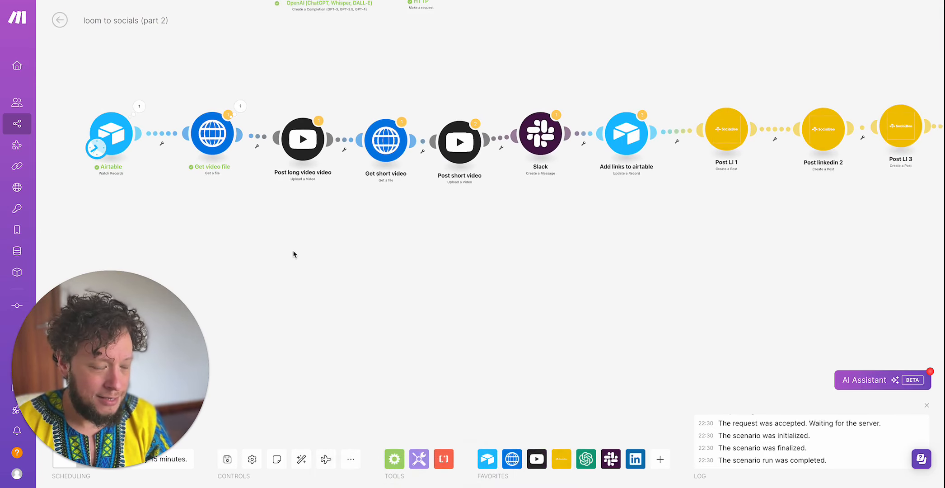
- Open the Slack module's settings, inspect the thumbnail update message text and its youtu.be Video ID link, and close the module
drag(308, 247, 365, 247)
scroll(365, 246, down, 3)
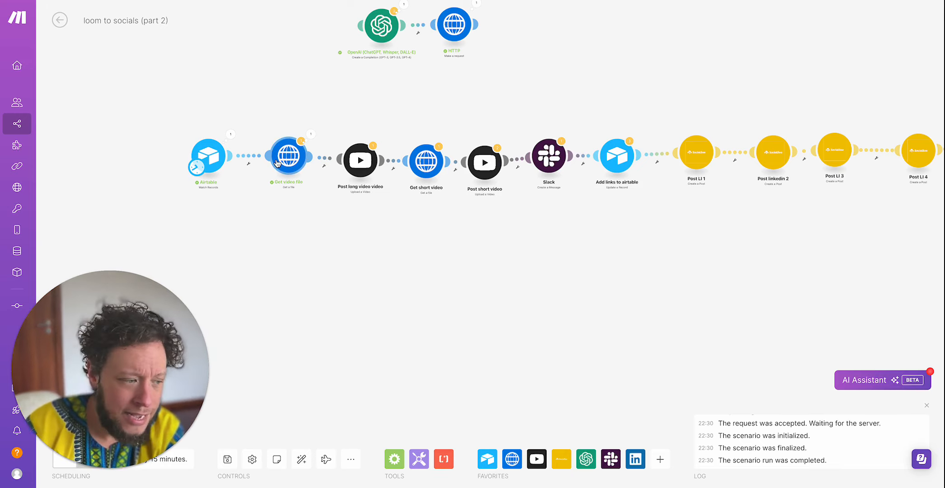
click(552, 162)
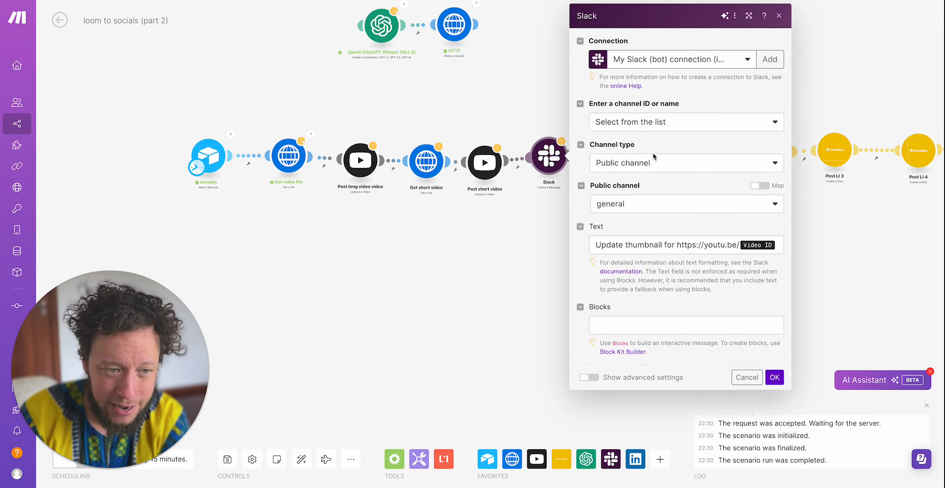
click(620, 244)
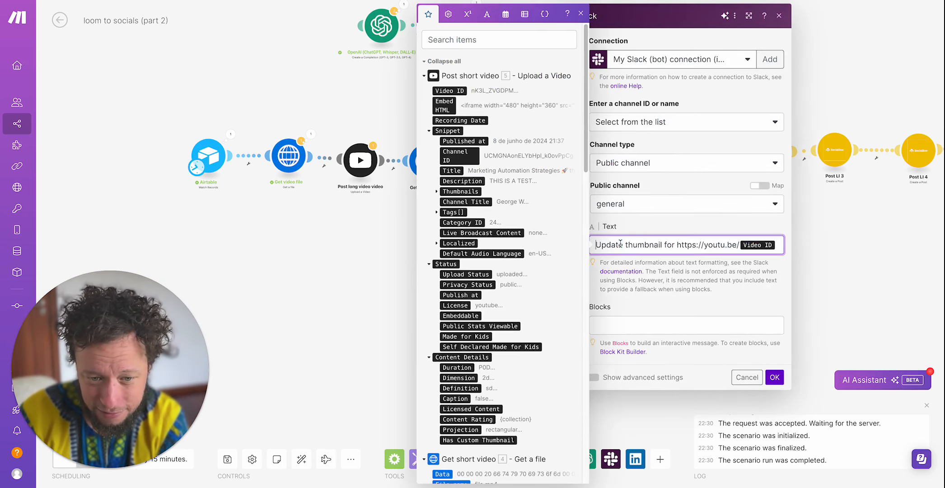
double_click(647, 242)
click(658, 240)
drag(678, 248, 813, 248)
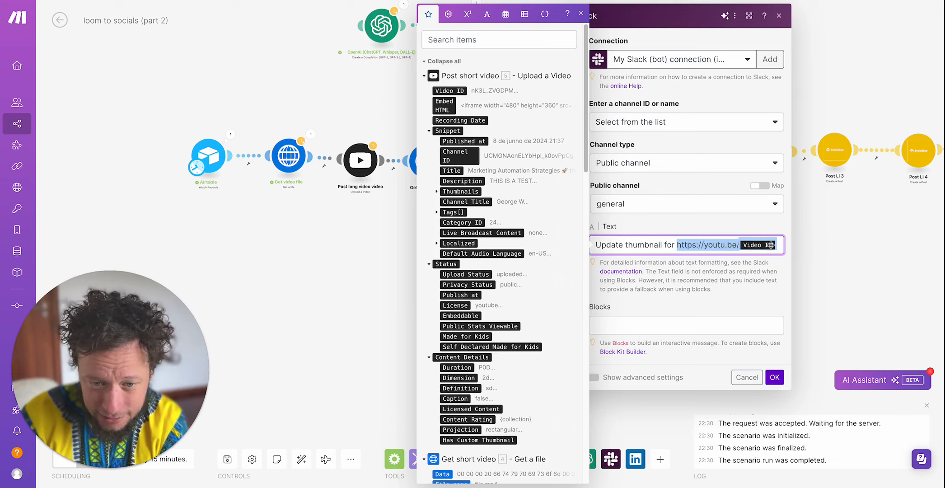
click(704, 245)
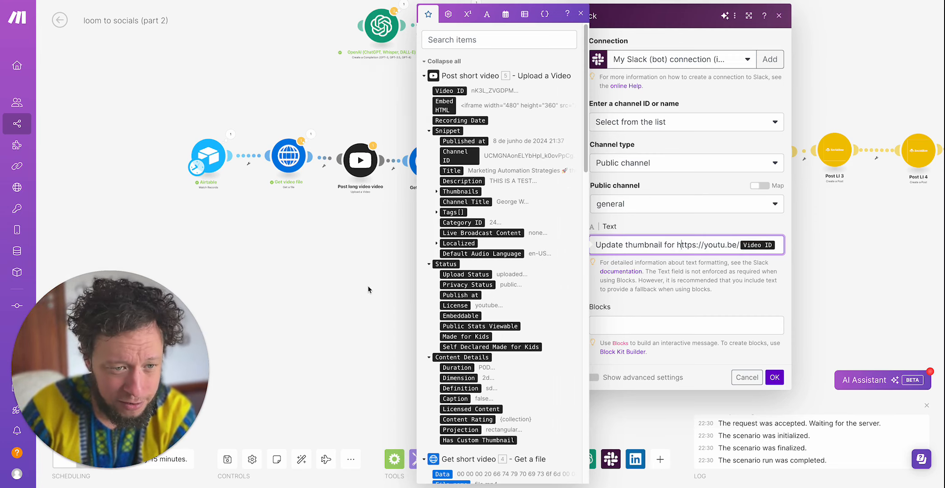
click(353, 213)
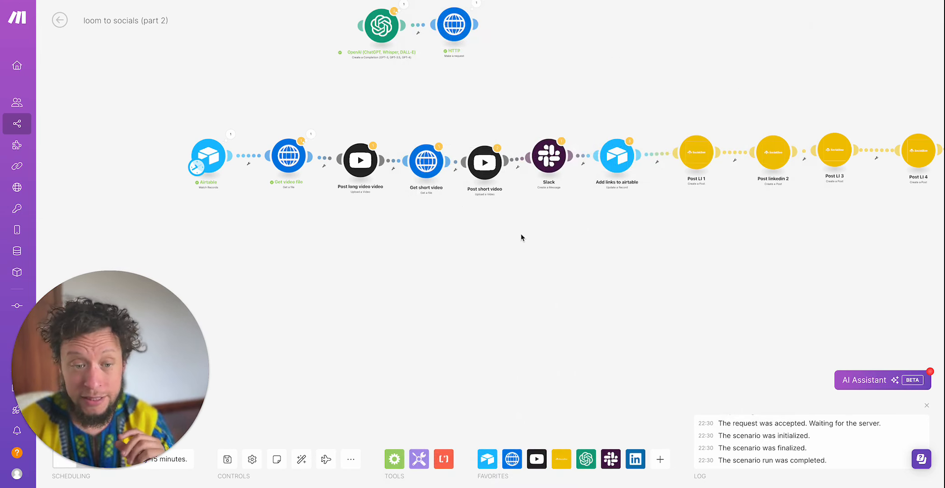
- Switch to the Ayrshare Docs YouTube page and read the API endpoints overview through its JSON post examples
drag(449, 226, 465, 277)
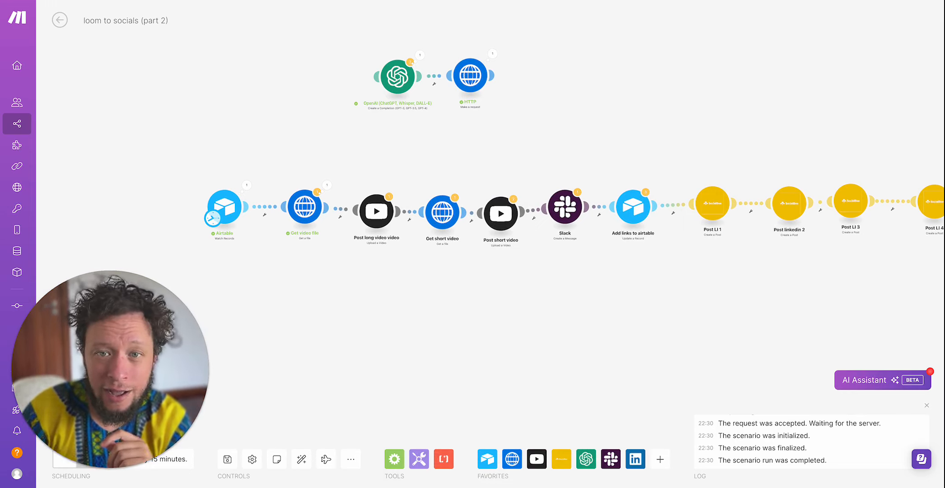
click(741, 0)
scroll(298, 82, up, 6)
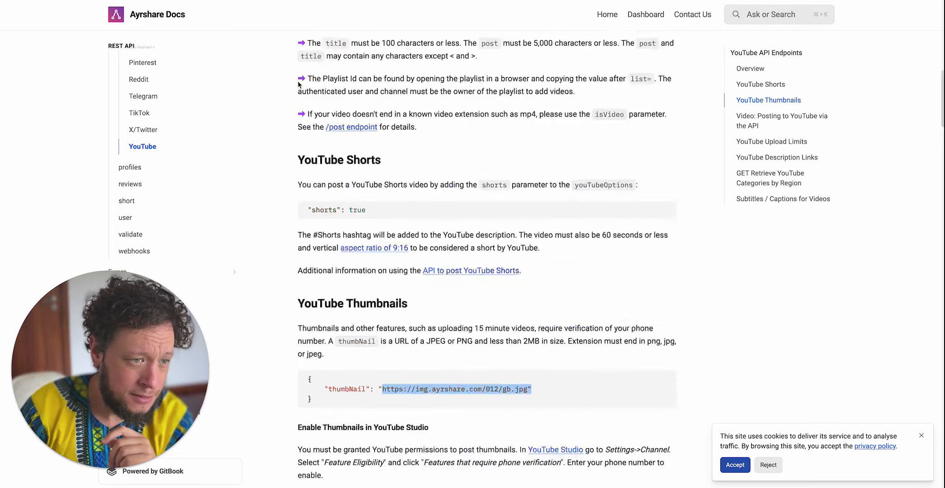
scroll(297, 83, up, 10)
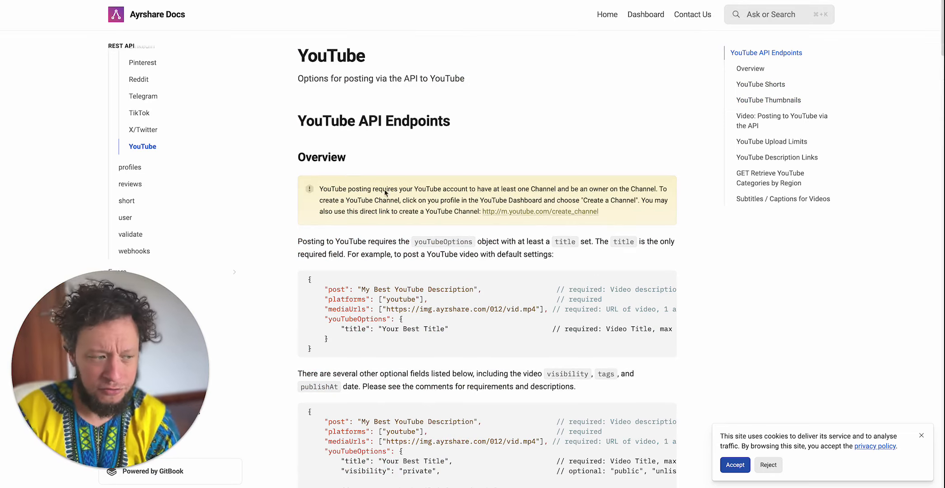
scroll(379, 186, down, 2)
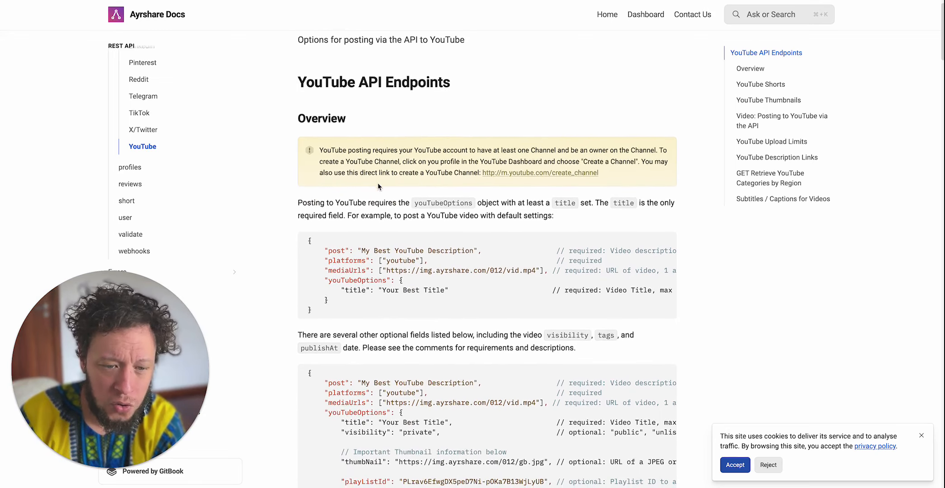
scroll(379, 187, down, 4)
scroll(379, 183, down, 1)
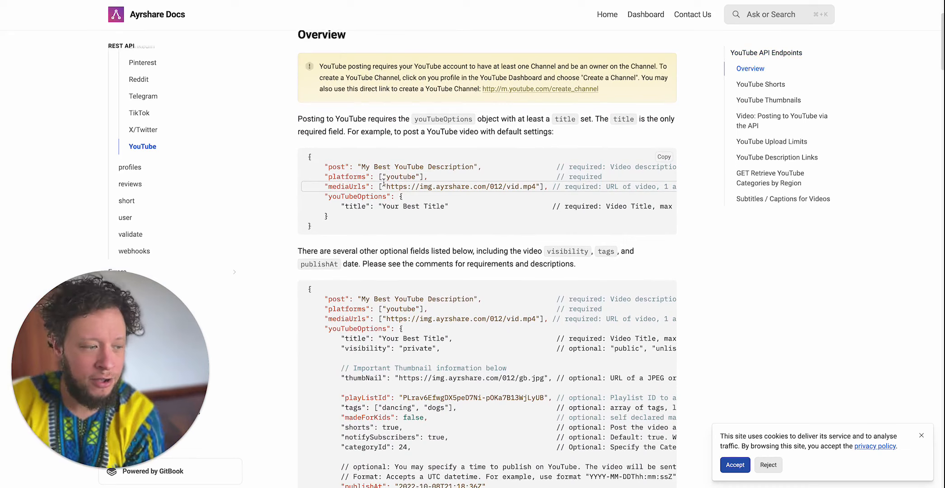
scroll(406, 319, down, 4)
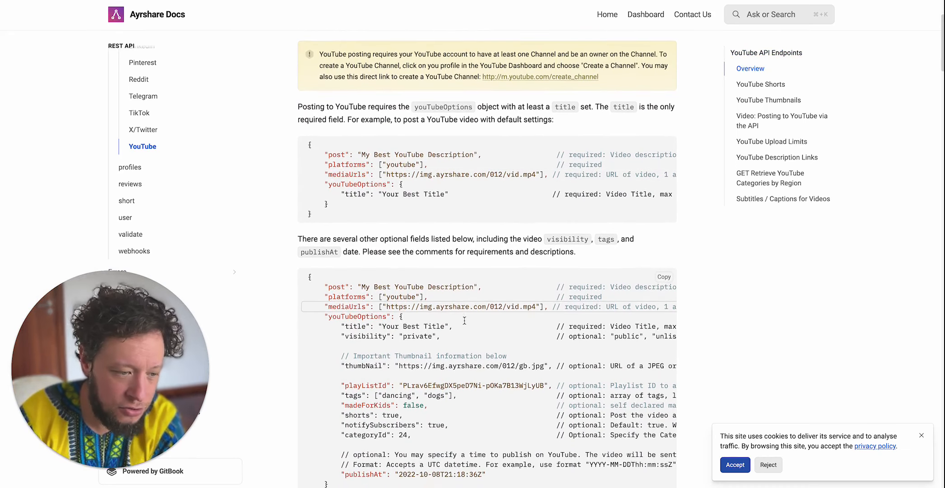
scroll(380, 331, down, 1)
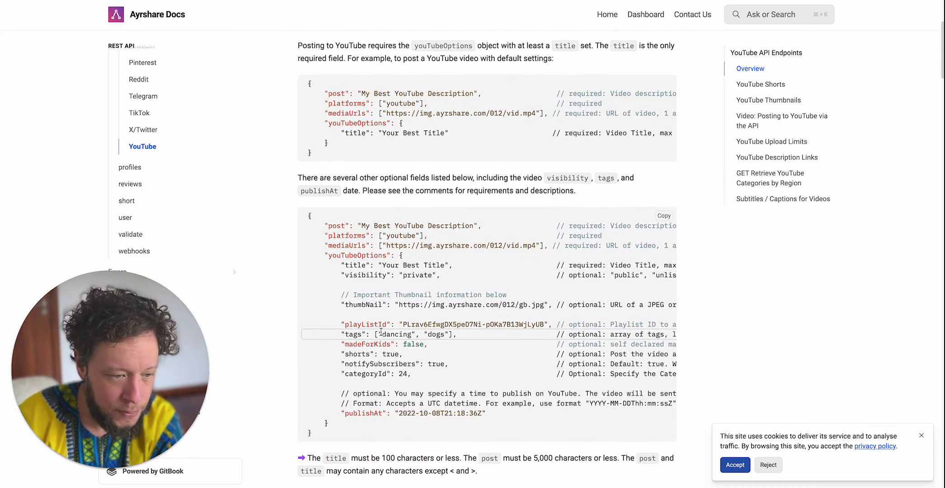
- Examine the thumbNail, visibility and notifySubscribers options in the longer JSON example
double_click(352, 303)
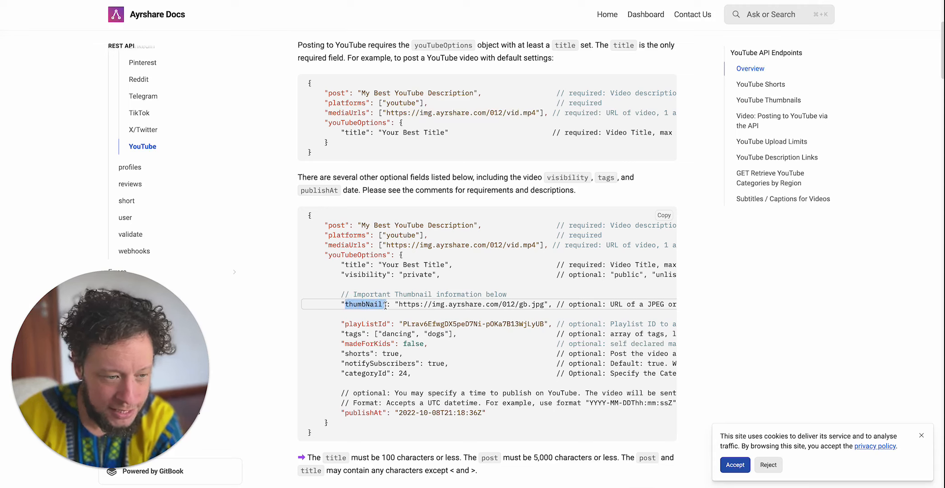
drag(359, 274, 413, 274)
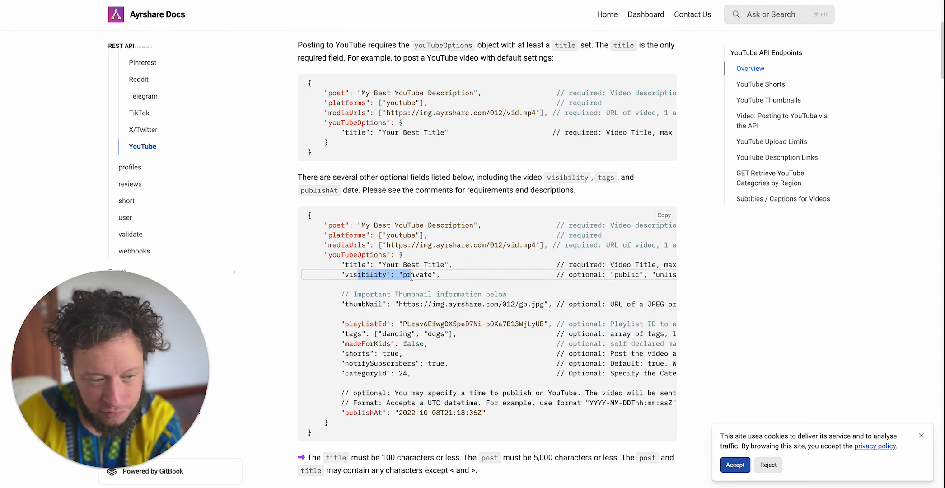
drag(365, 373, 412, 363)
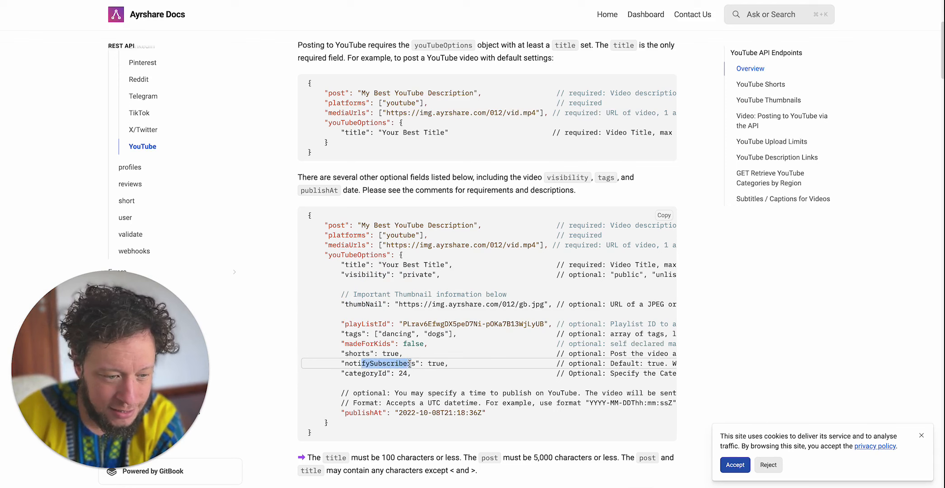
scroll(402, 341, down, 1)
scroll(393, 317, up, 1)
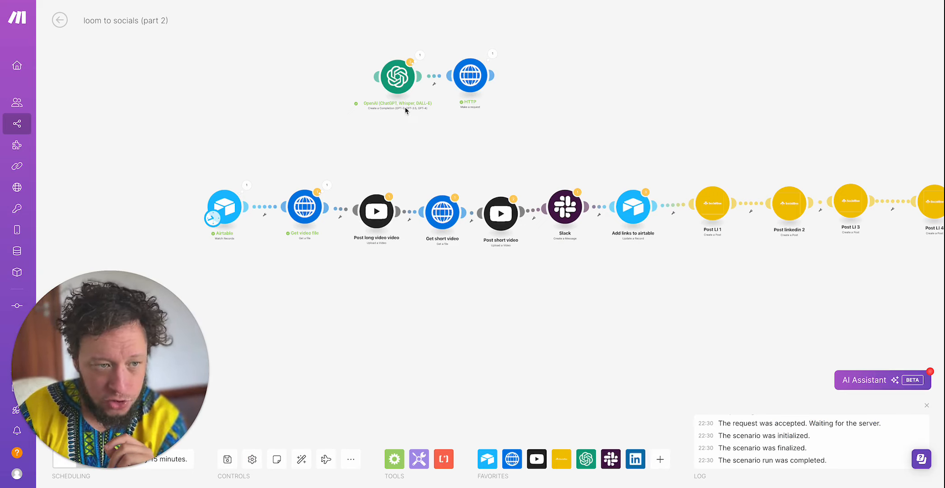
- Back in the Make scenario, connect the OpenAI module automatically to the flow and review its chat completion settings
click(411, 86)
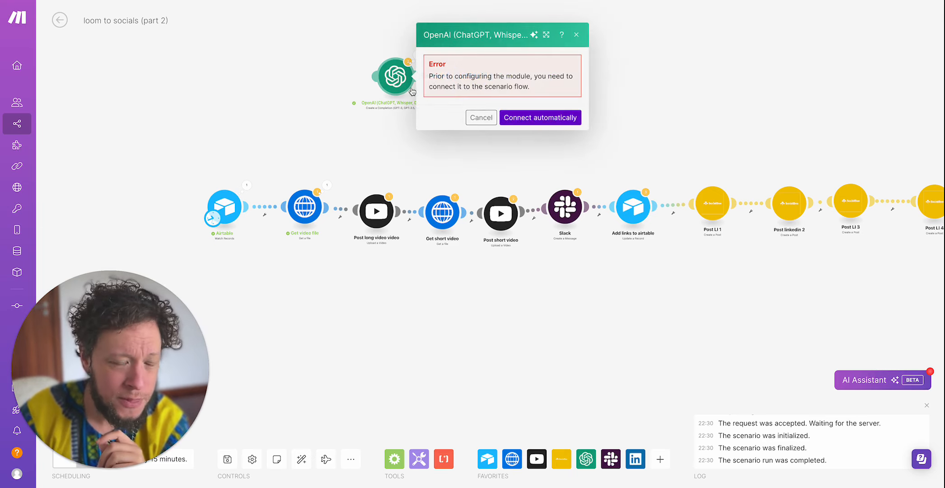
click(540, 118)
scroll(492, 199, down, 3)
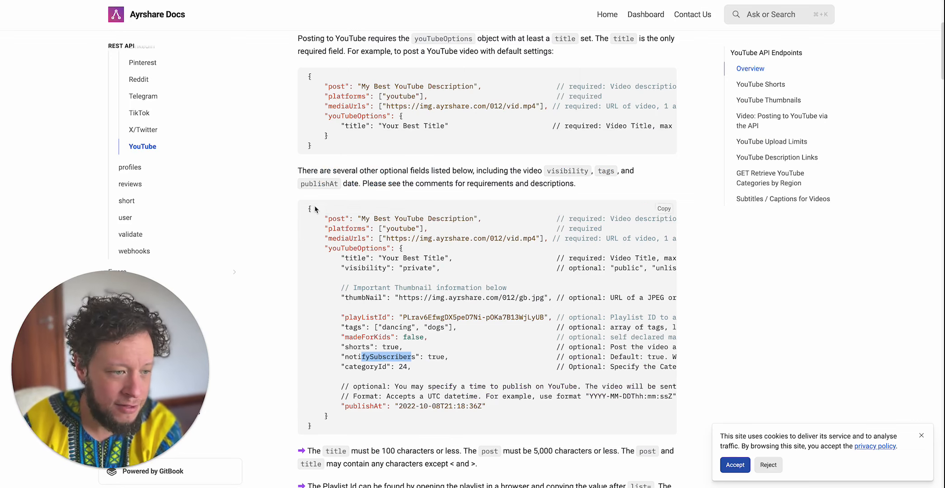
drag(308, 208, 337, 424)
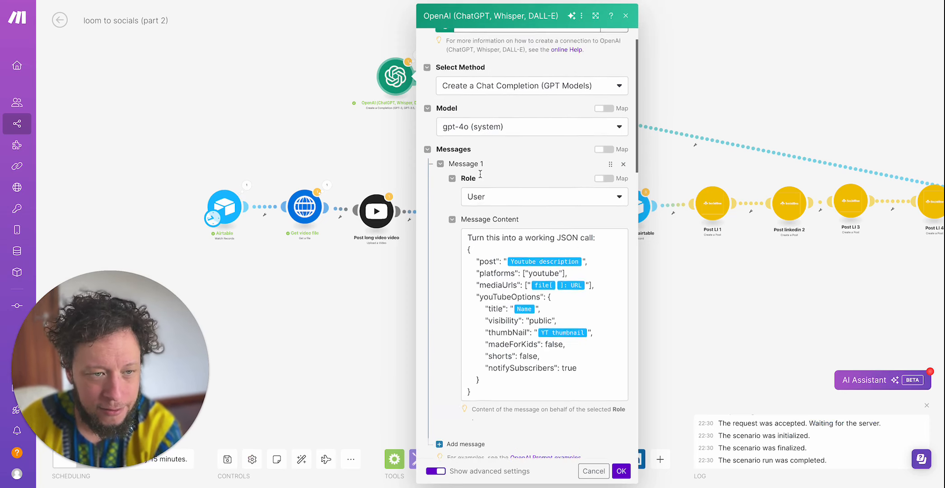
scroll(480, 174, up, 1)
scroll(476, 230, down, 2)
scroll(491, 233, down, 1)
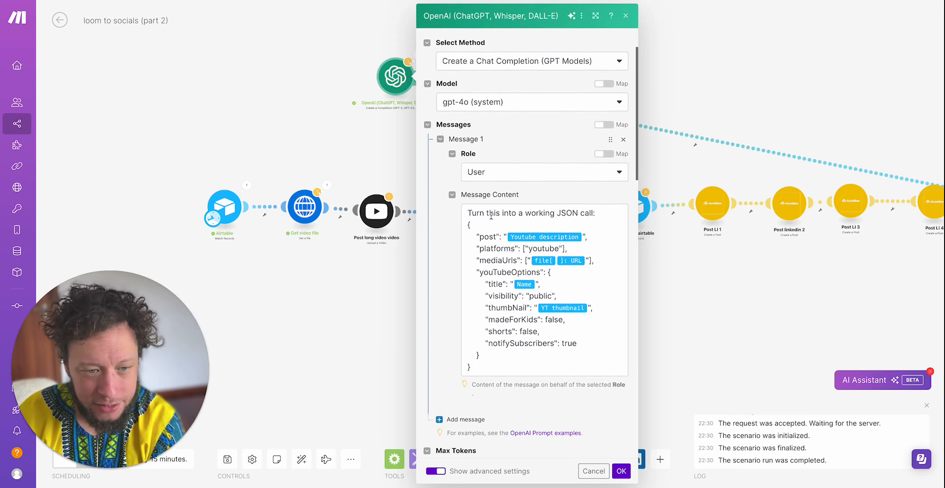
- Examine the JSON call prompt's post, platforms, mediaUrls and title entries and the mappable Airtable fields, and close the OpenAI settings
double_click(482, 236)
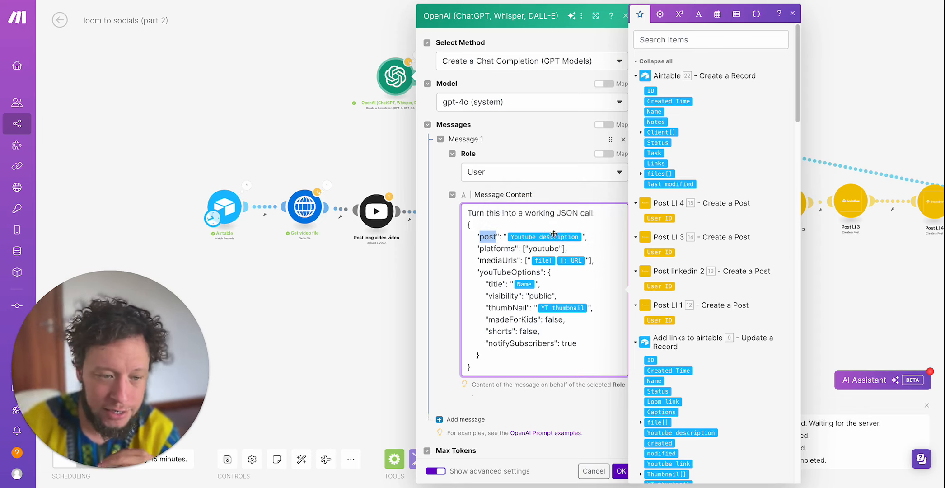
click(483, 238)
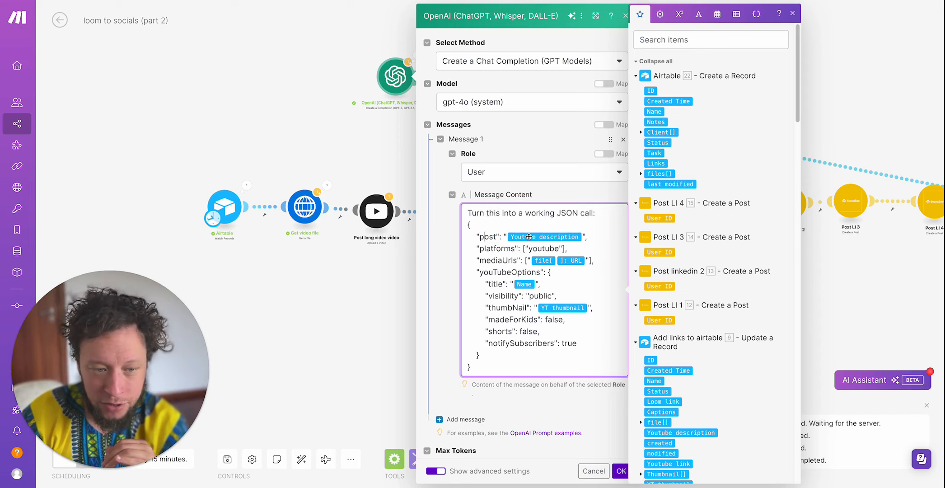
drag(504, 248, 546, 247)
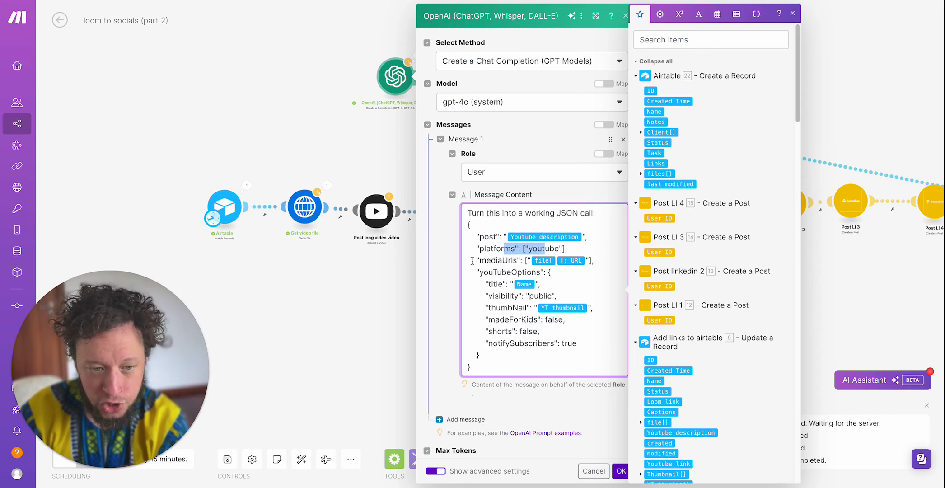
drag(491, 261, 531, 272)
click(499, 284)
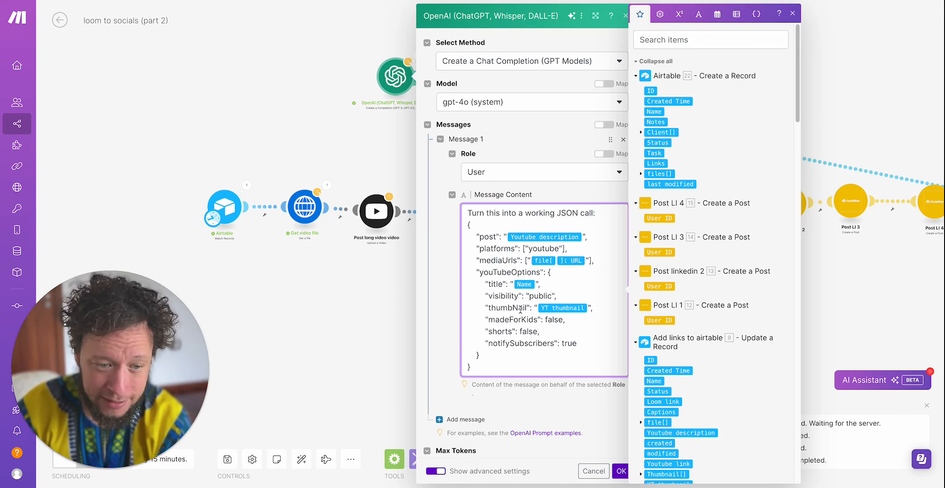
scroll(678, 291, down, 3)
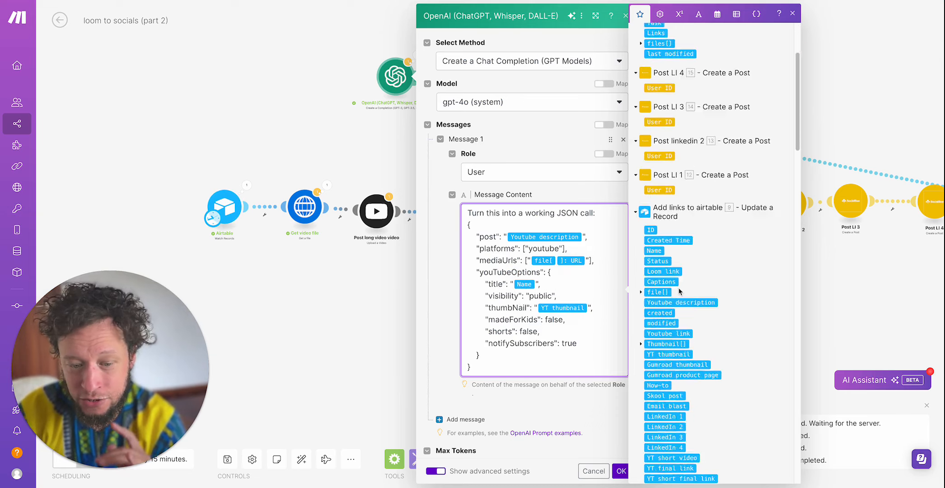
scroll(678, 287, down, 10)
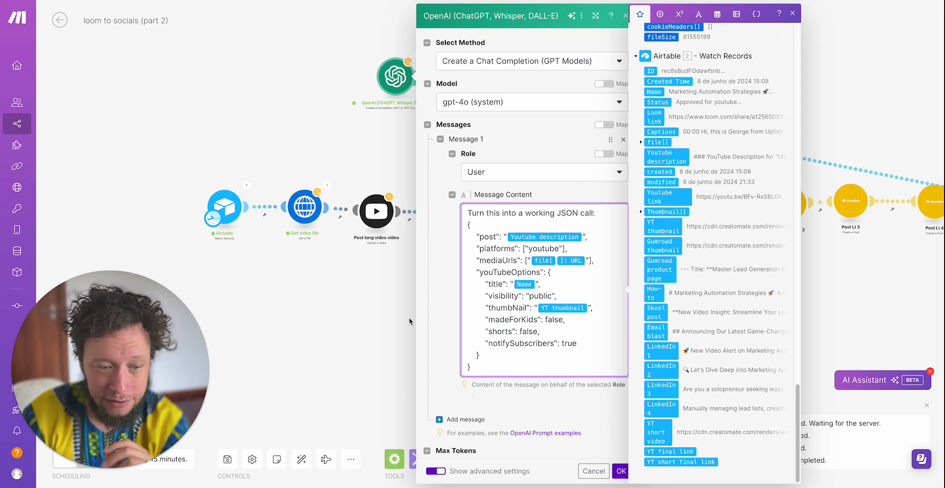
click(390, 330)
- Inspect the OpenAI module's run output by expanding Choices down to the message content, read the generated JSON and close the output
click(418, 54)
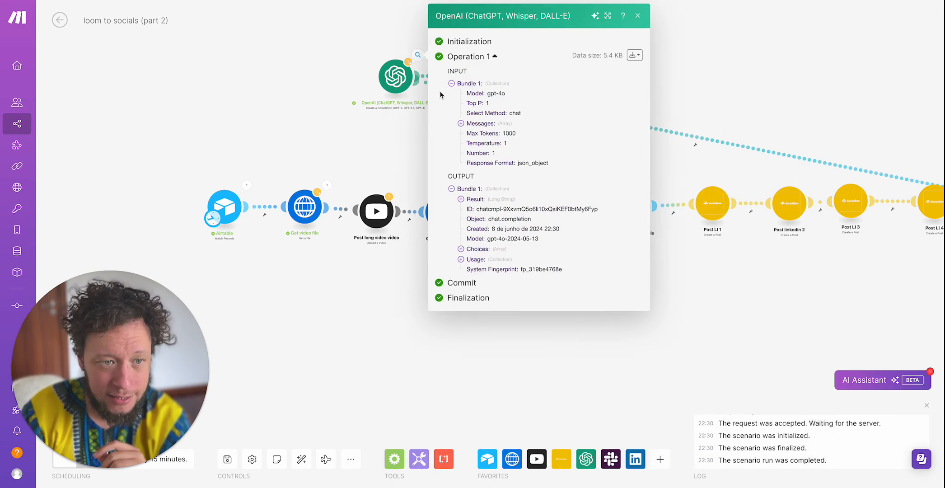
click(478, 250)
click(477, 259)
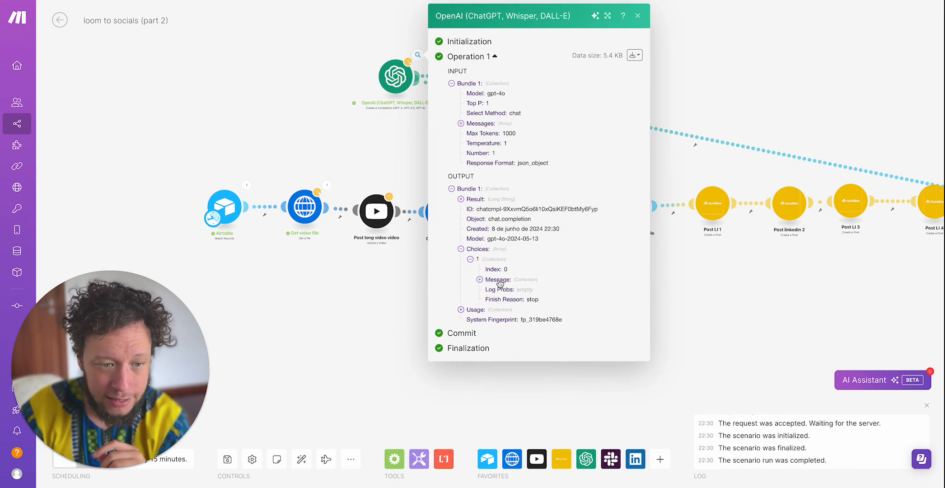
click(498, 280)
click(504, 300)
scroll(508, 311, down, 5)
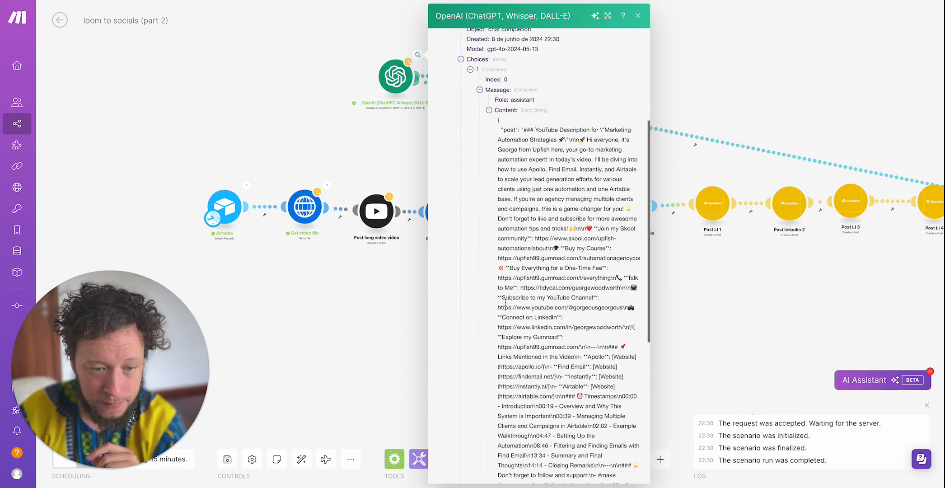
drag(500, 120, 590, 263)
click(589, 94)
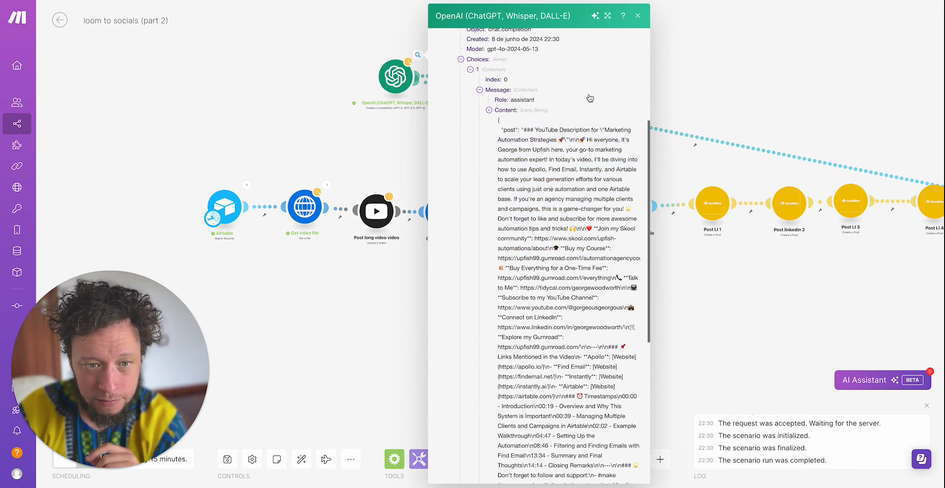
click(402, 123)
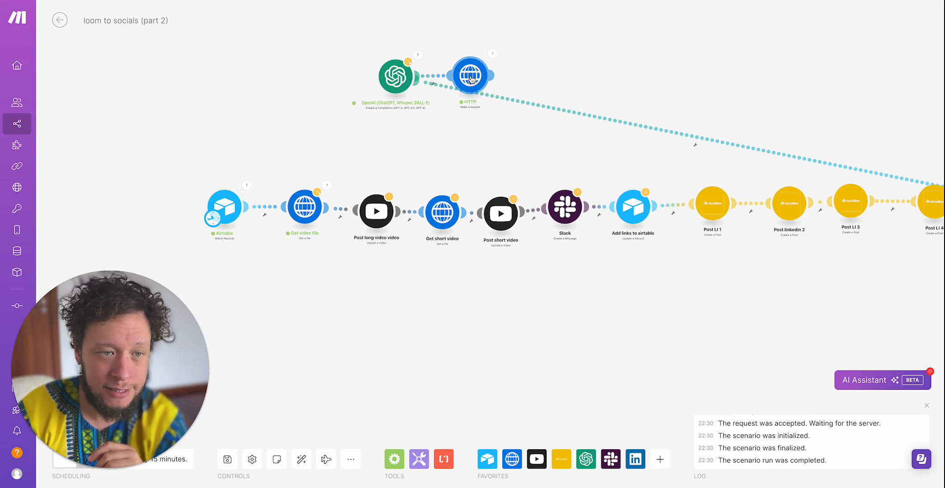
- Review the HTTP module's app.ayrshare.com/api/post URL and its request content mapped from the OpenAI Choices, and close the settings
click(472, 79)
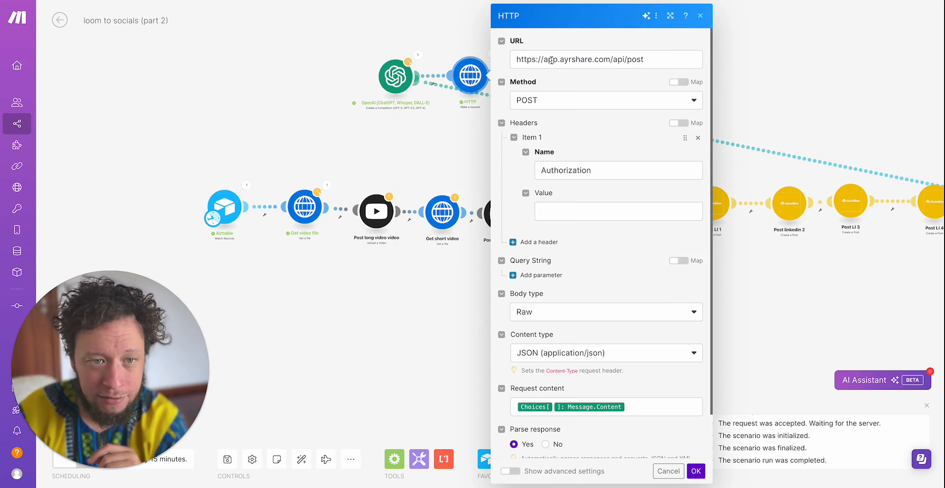
drag(544, 60, 644, 59)
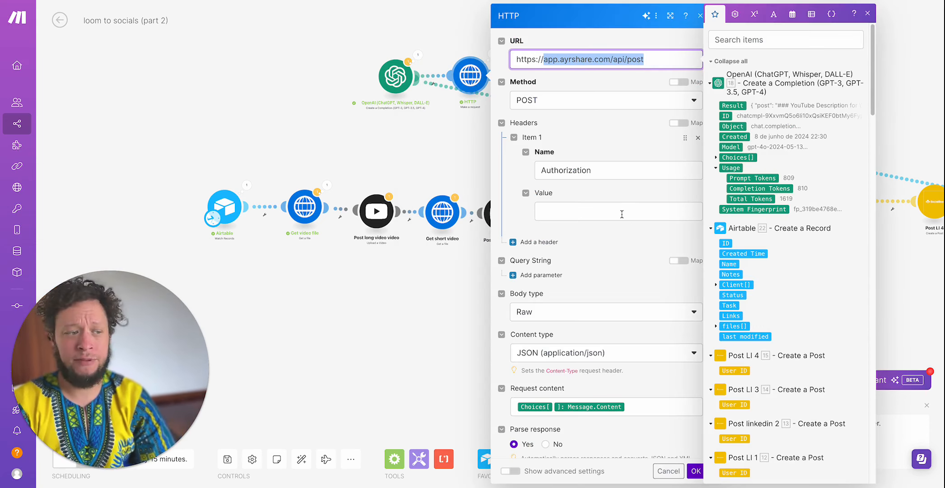
scroll(621, 215, down, 1)
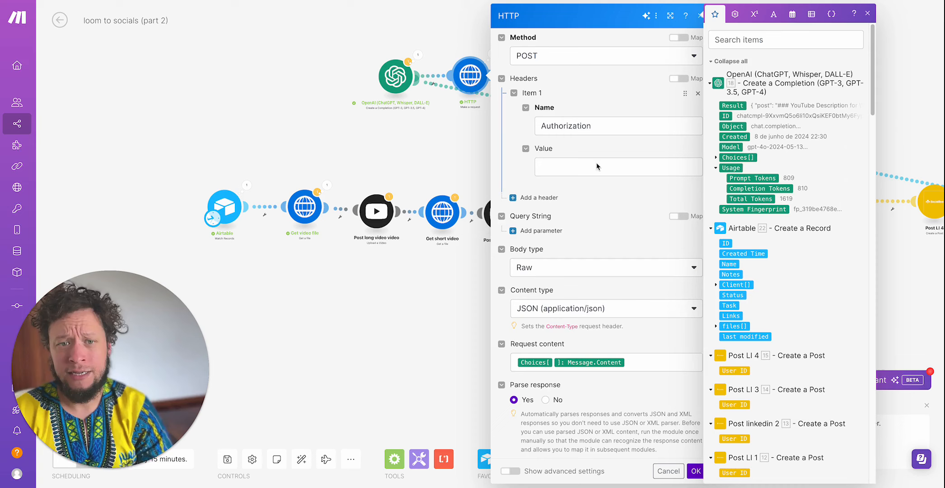
click(651, 350)
click(716, 158)
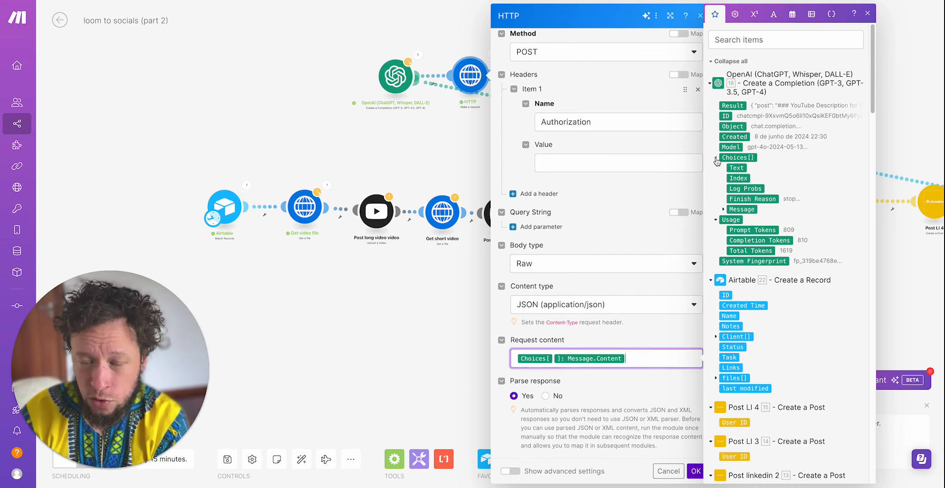
click(451, 160)
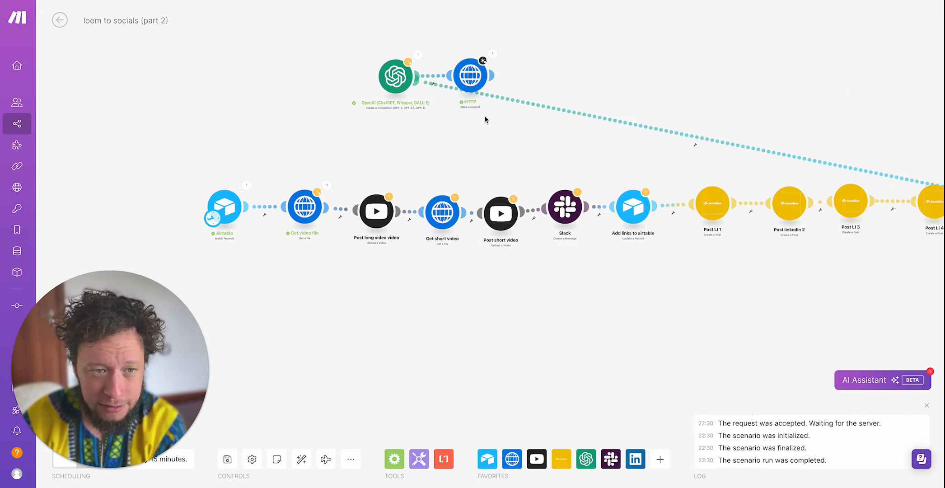
- Open the HTTP module's run output and expand its Data and errors down to the first error's action
click(492, 54)
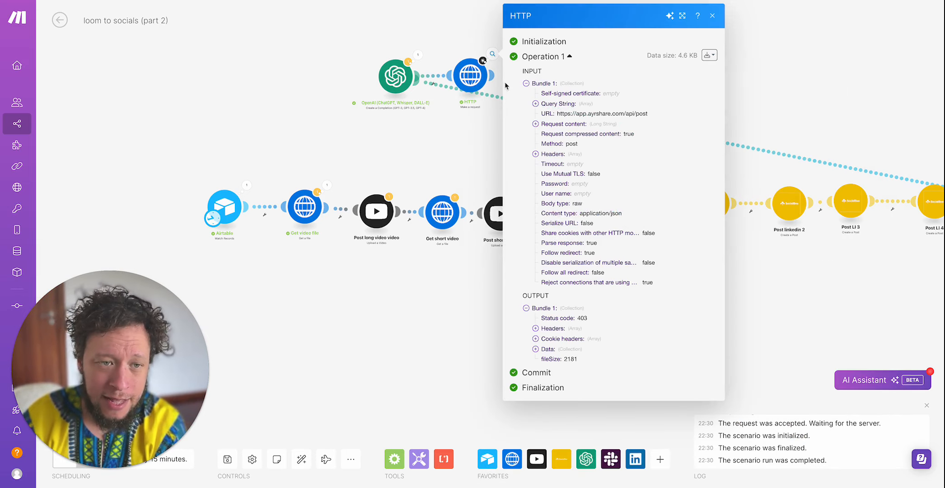
click(554, 350)
click(572, 372)
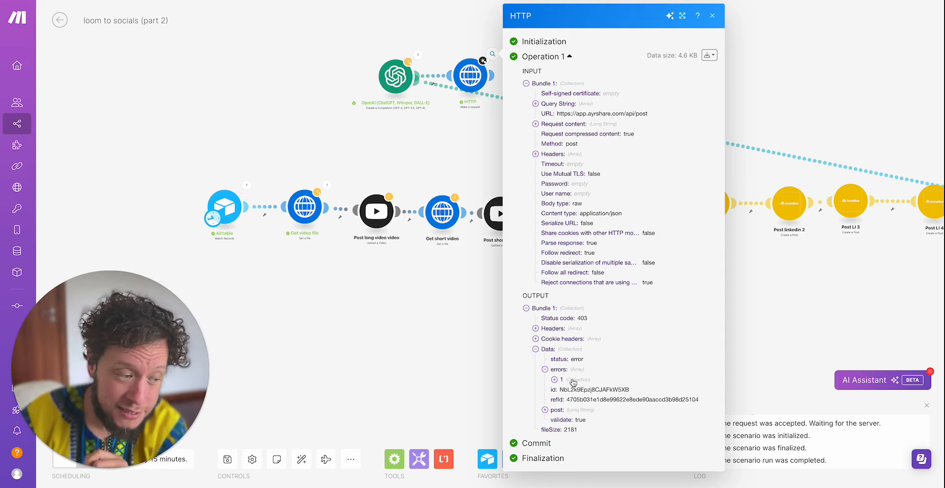
click(573, 382)
scroll(632, 397, down, 1)
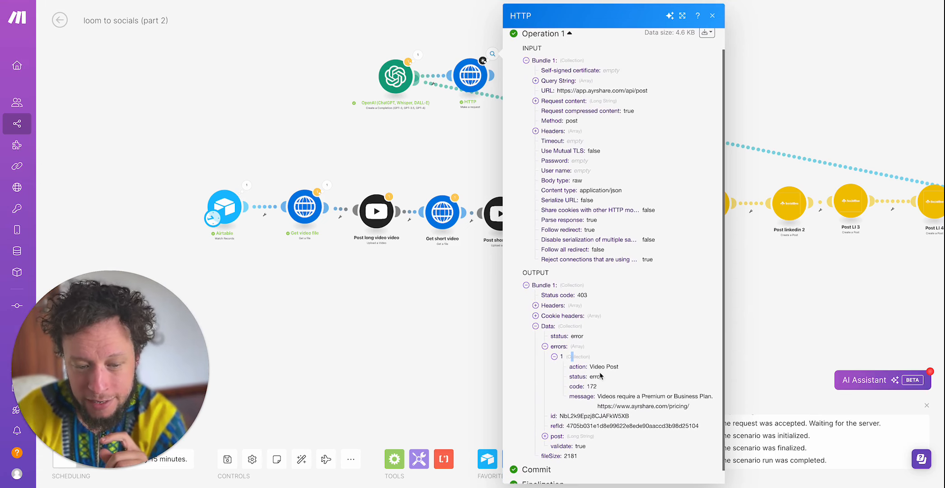
double_click(599, 367)
triple_click(599, 367)
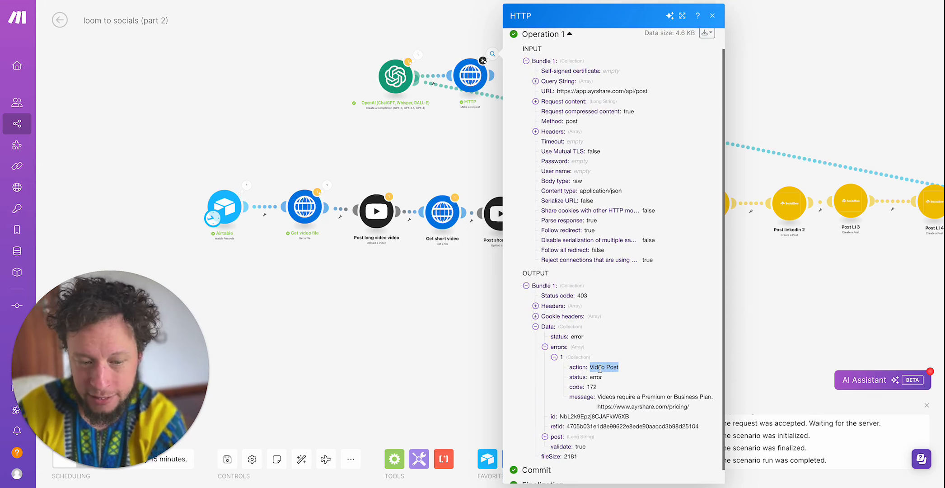
click(604, 366)
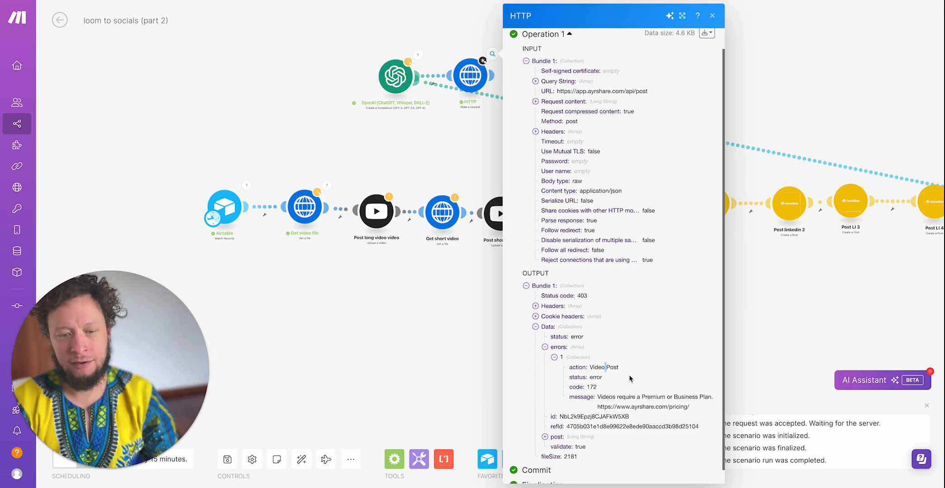
- Read the error's message text and its plan requirement in the HTTP output
double_click(618, 396)
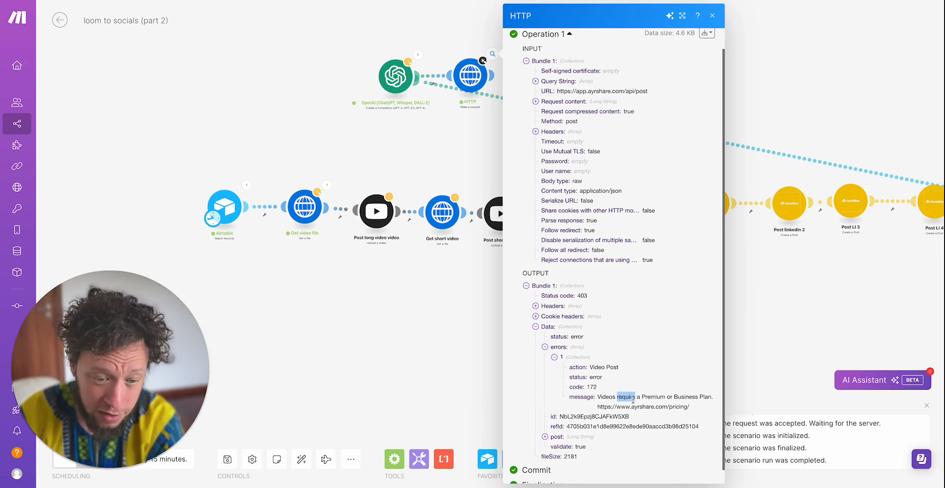
click(599, 404)
drag(602, 397, 699, 397)
triple_click(660, 400)
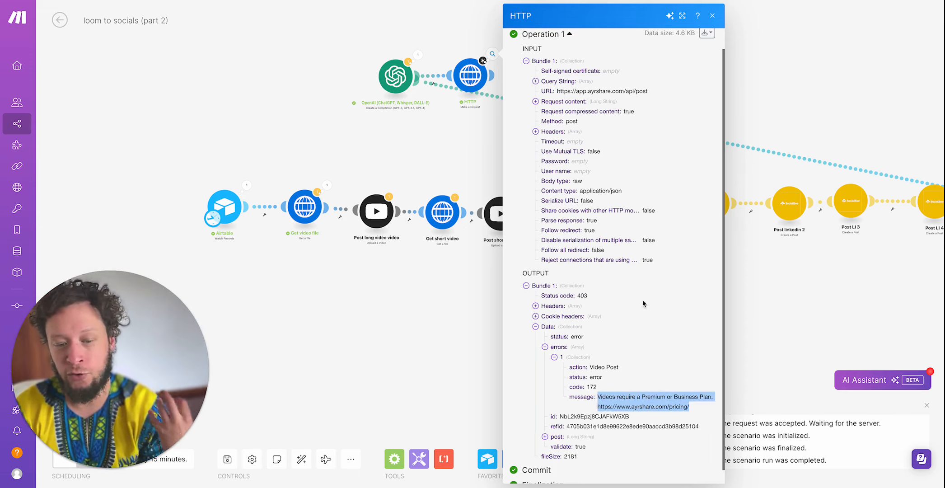
double_click(658, 396)
double_click(690, 397)
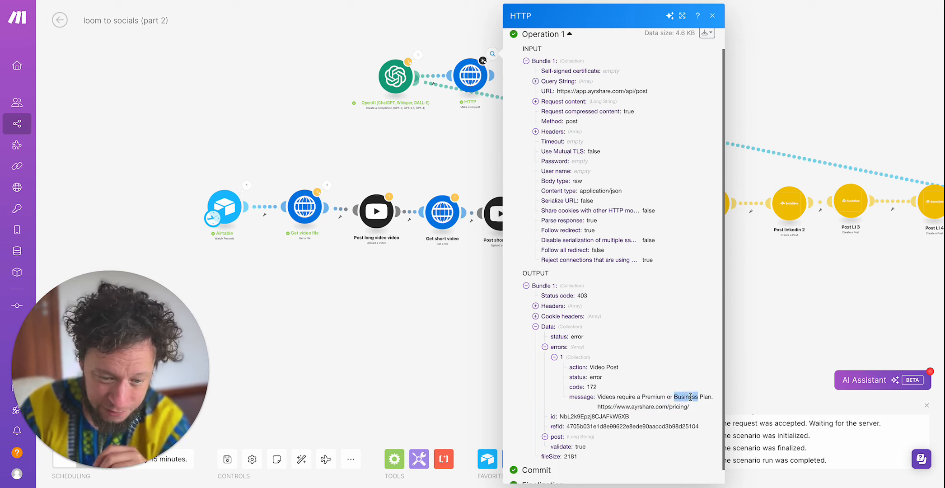
- Expand the post text in the HTTP output, read through the full bundle and close the output
click(556, 438)
scroll(583, 433, down, 10)
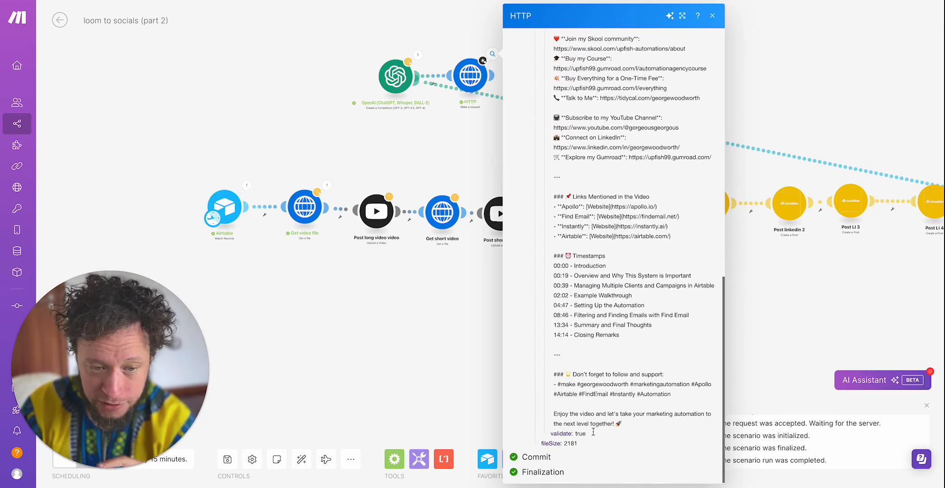
scroll(593, 432, up, 15)
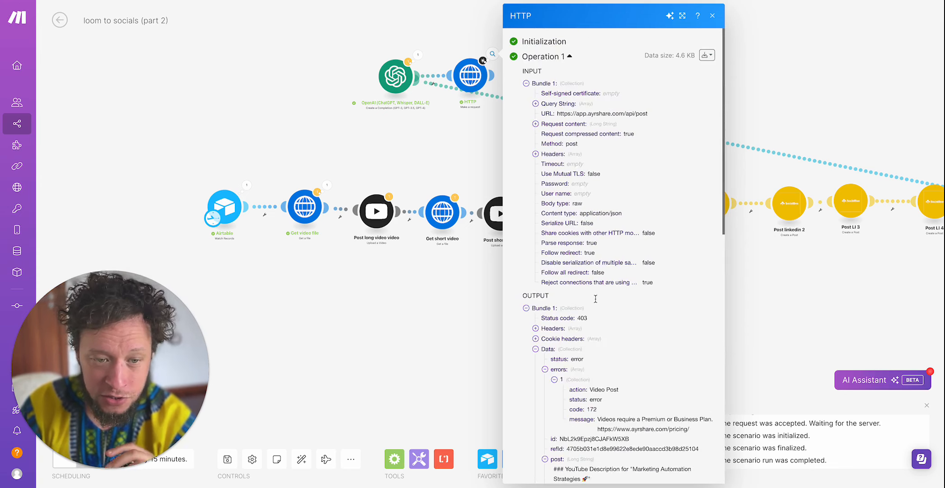
scroll(595, 301, down, 3)
click(463, 143)
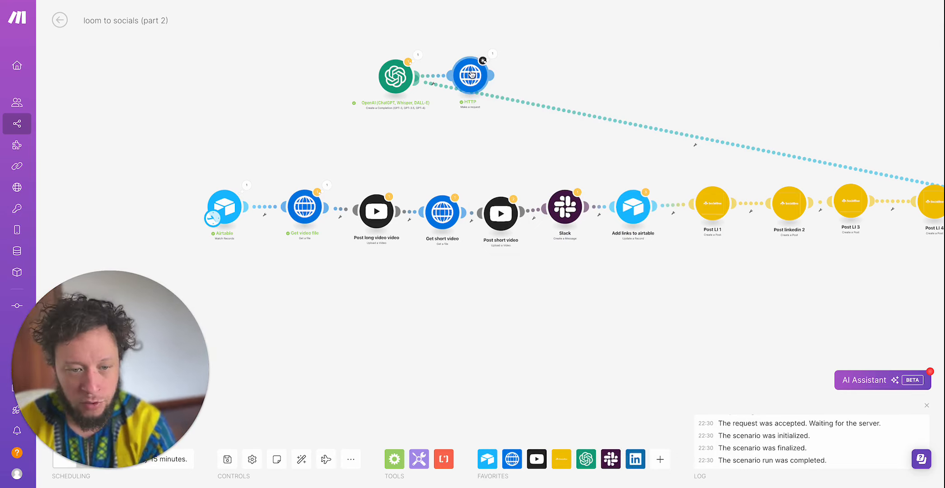
- Unlink the long connection between the OpenAI module and the main posting flow
right_click(523, 100)
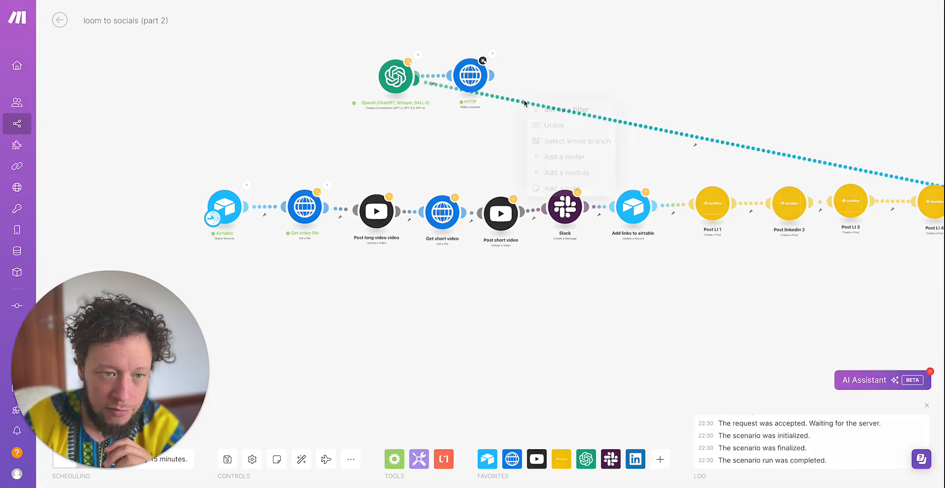
click(553, 126)
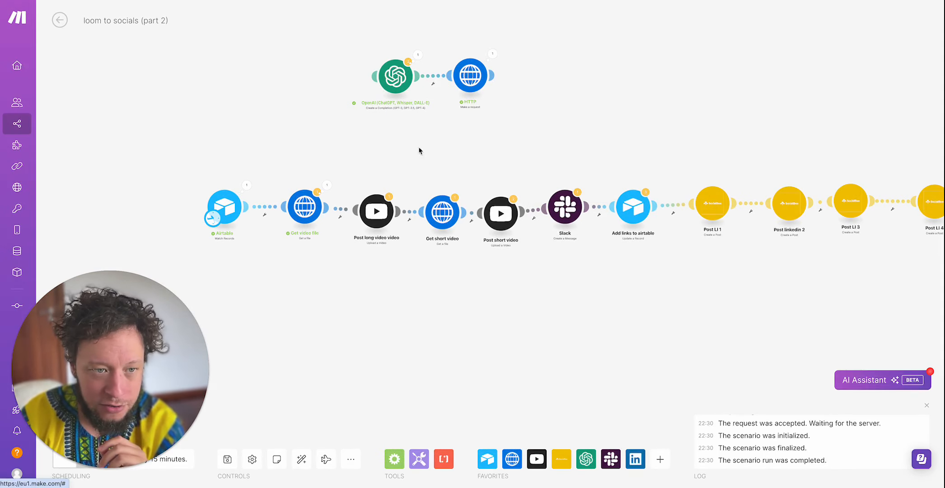
- Open the Get video file and Post long video modules one after the other and close each
click(292, 201)
click(284, 120)
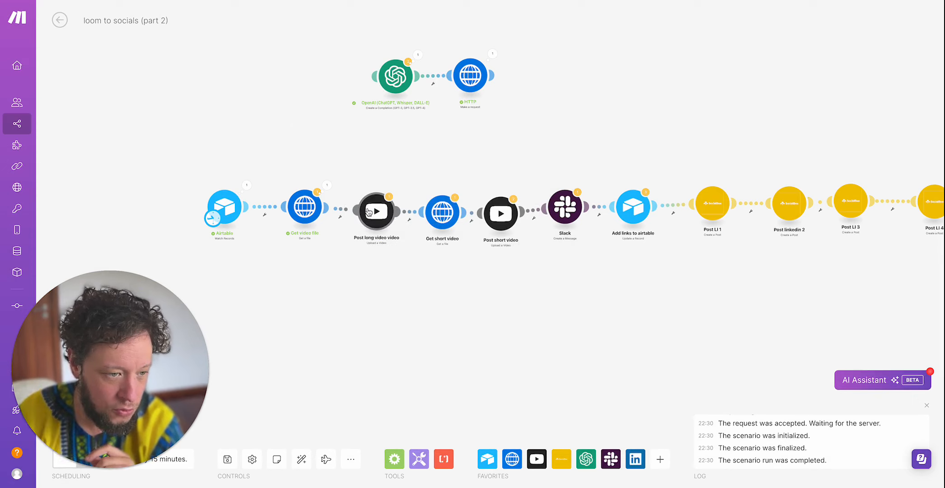
click(376, 211)
click(311, 124)
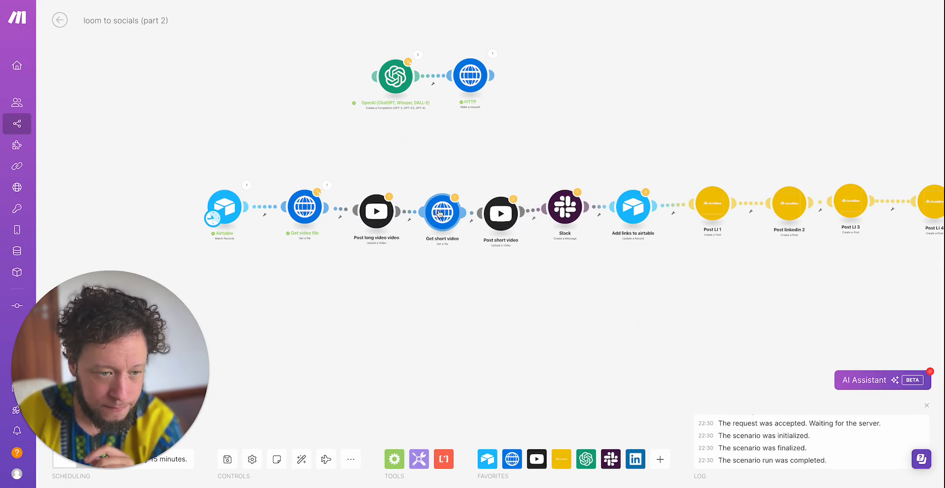
- Check the Get short video module's URL mapping against the Airtable fields down to YT short video, and close it
click(442, 211)
click(574, 222)
scroll(713, 374, down, 15)
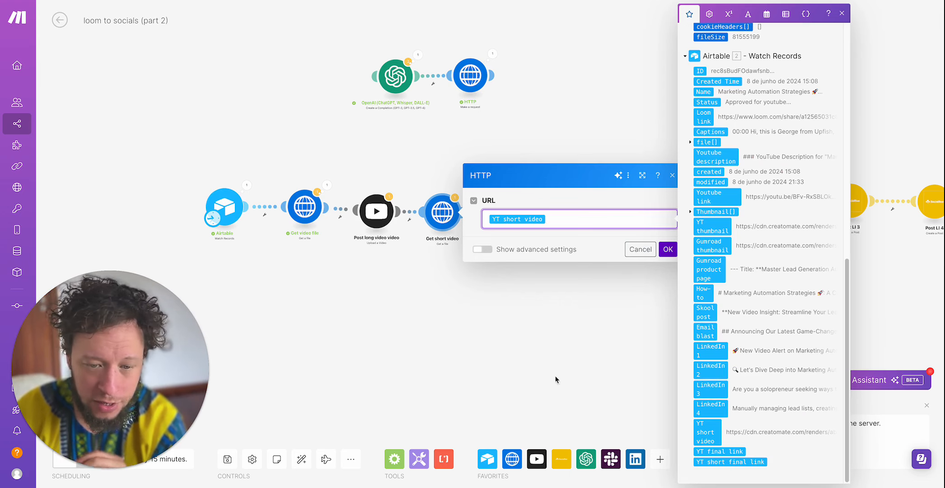
click(487, 354)
- Open the Post short video module, review its title, file source and description with the #shorts and video link text, and close it
click(502, 228)
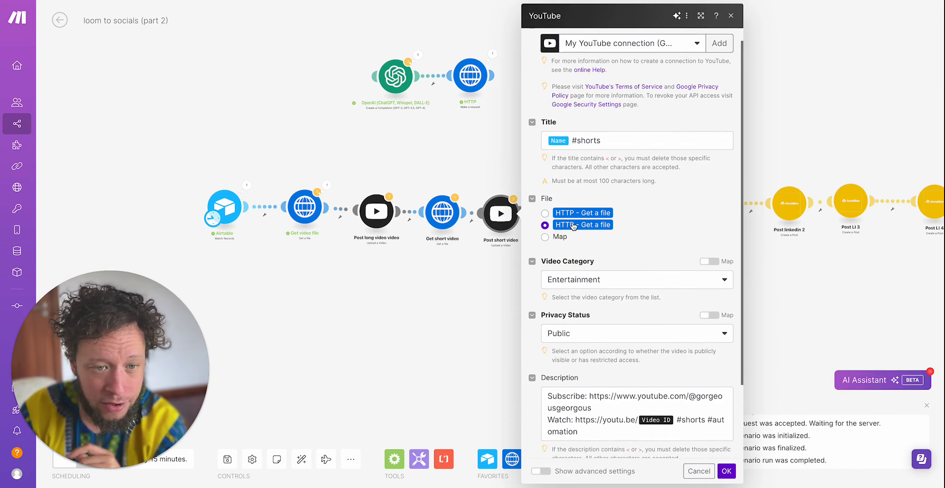
double_click(584, 143)
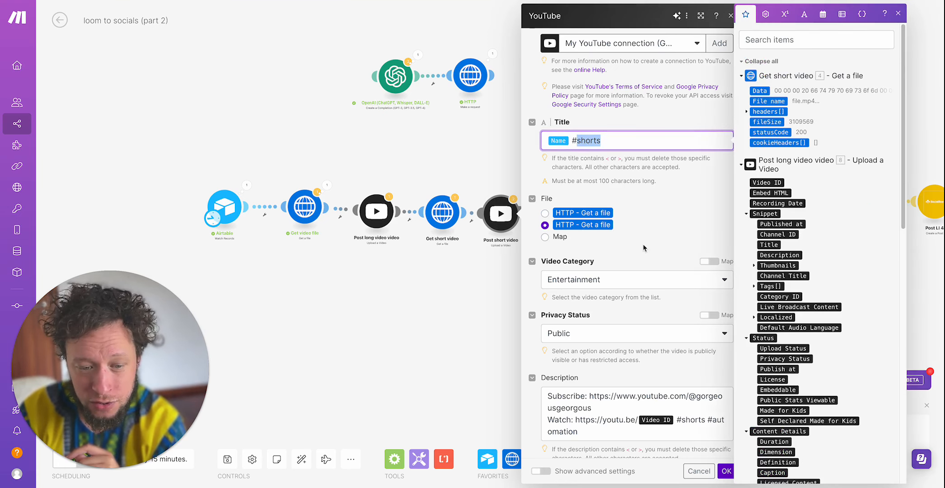
scroll(643, 244, down, 2)
double_click(690, 341)
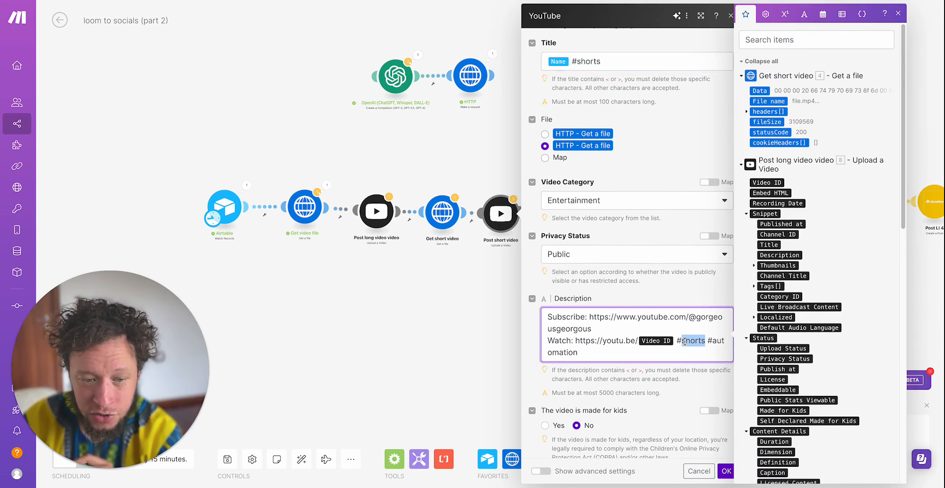
drag(553, 340, 633, 355)
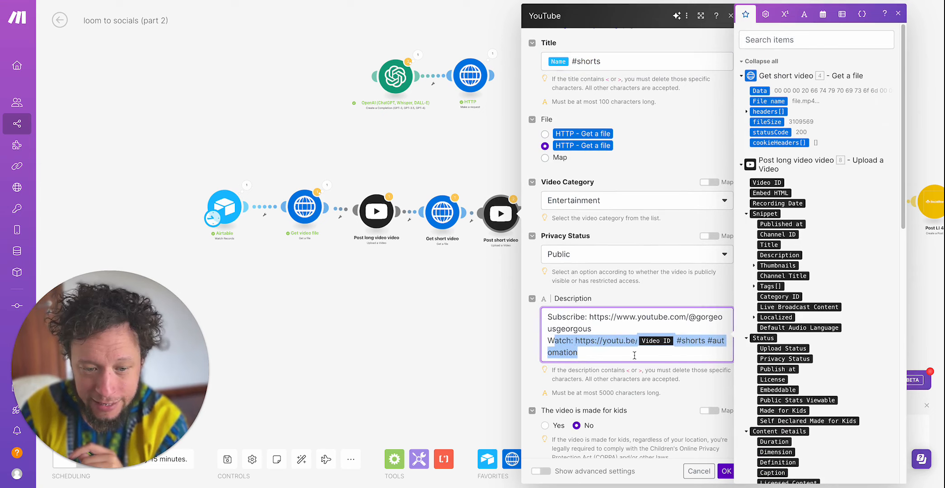
click(633, 355)
click(402, 288)
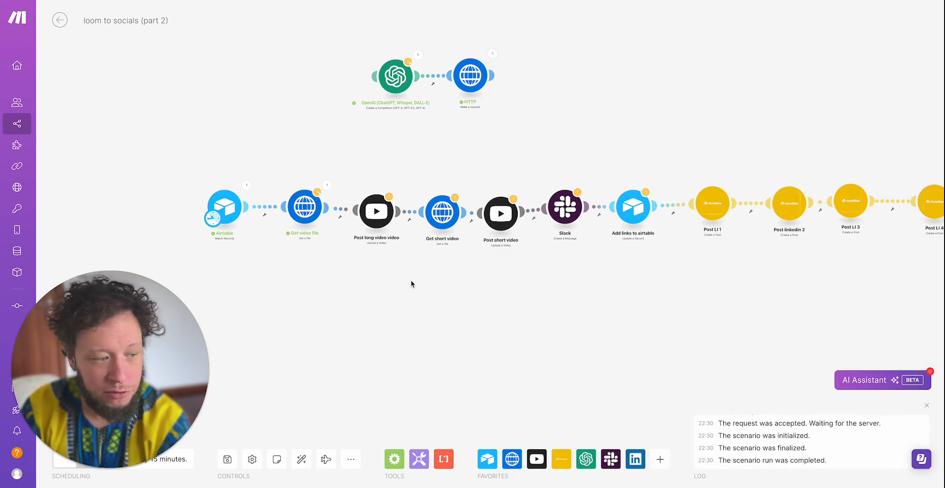
- Open the Slack module, review its thumbnail update message text, and close it
click(567, 209)
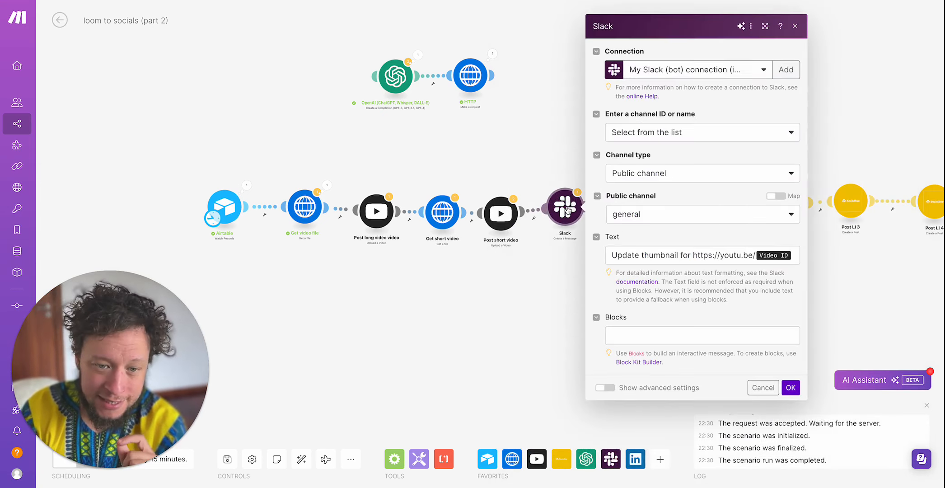
drag(641, 256, 811, 253)
click(882, 272)
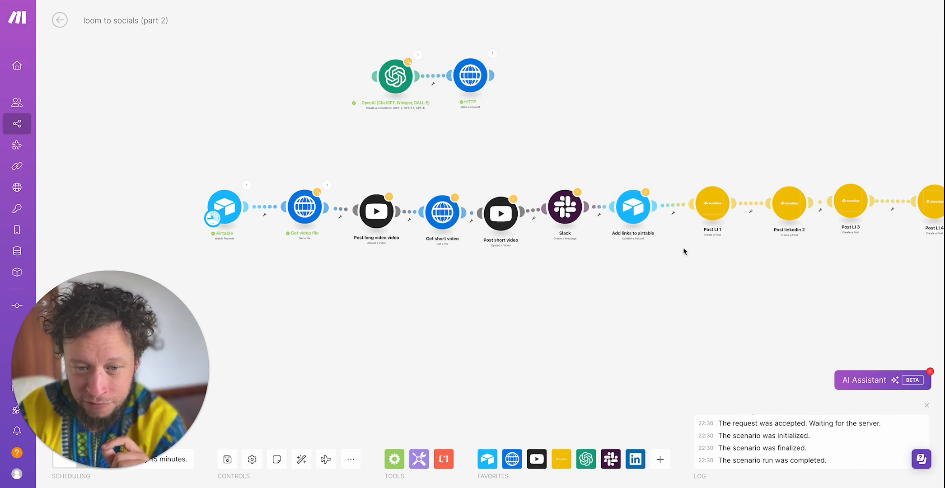
- Open the Add links to airtable module, check the status, YT final link and YT short final link mappings, and close it
click(639, 218)
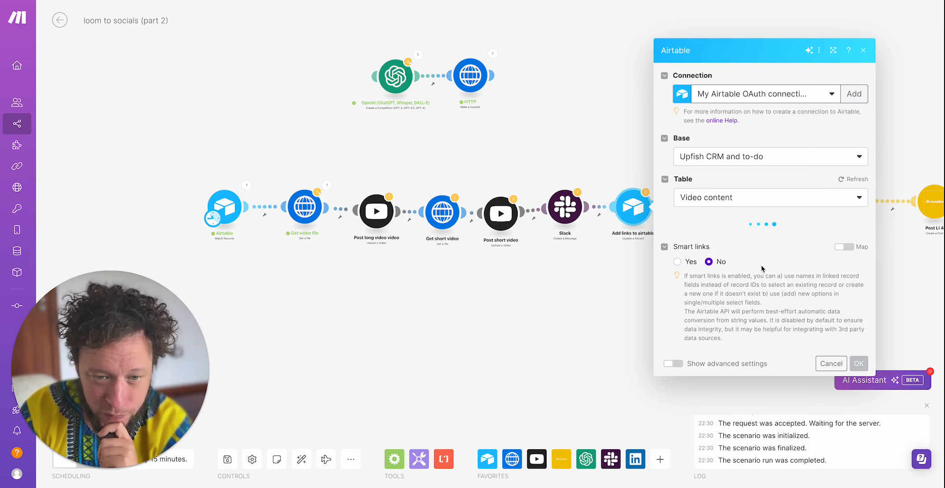
scroll(722, 215, down, 3)
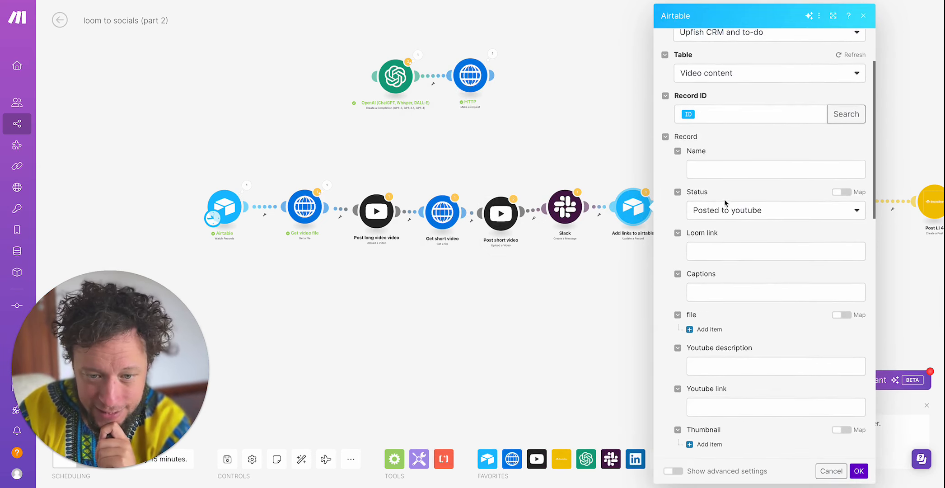
scroll(727, 223, down, 10)
click(720, 279)
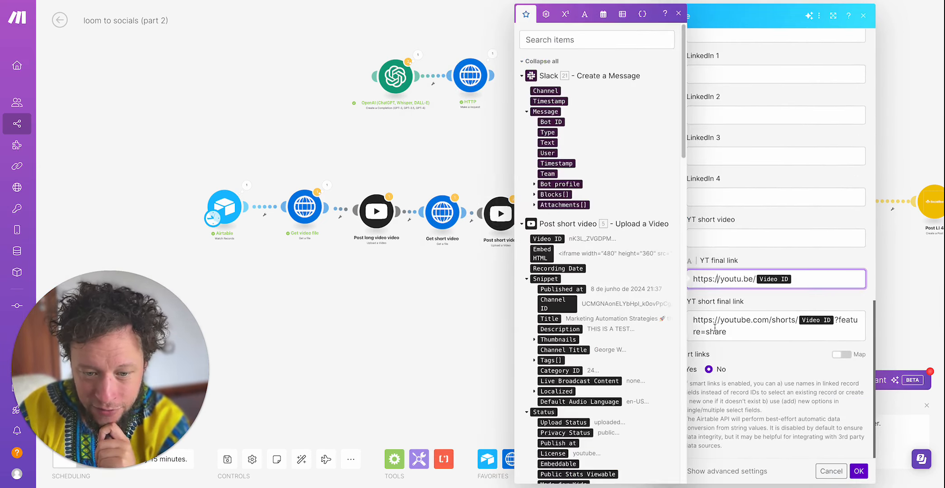
double_click(718, 331)
click(418, 323)
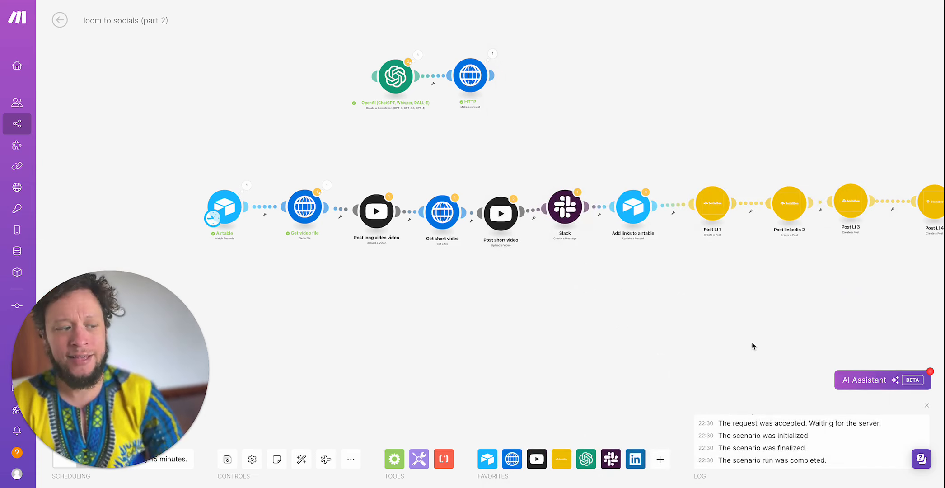
- Open the Post LI 1 module, review its social profile, category, text, Media Url and approval settings, and close it
drag(752, 345, 502, 332)
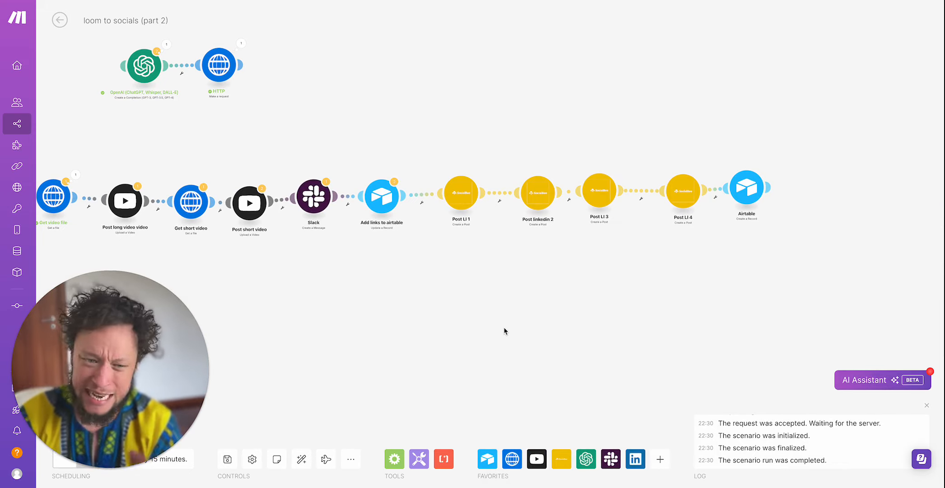
click(468, 191)
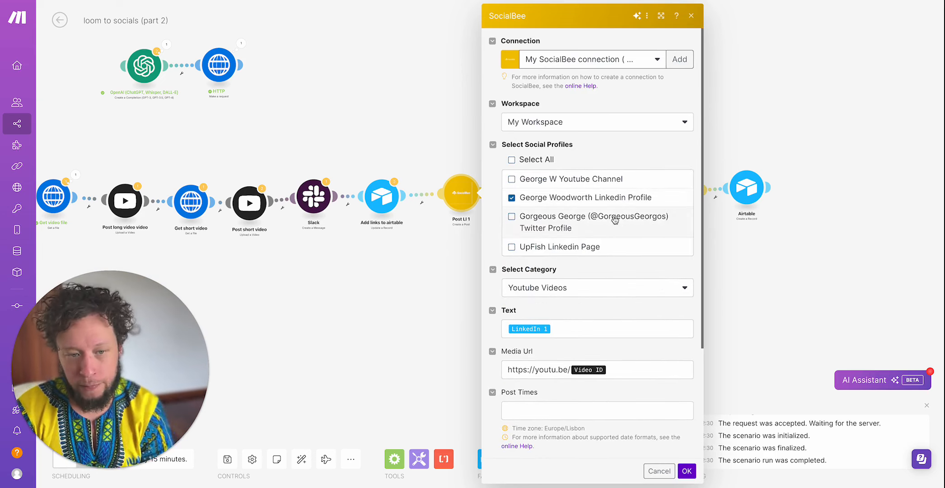
scroll(589, 318, down, 3)
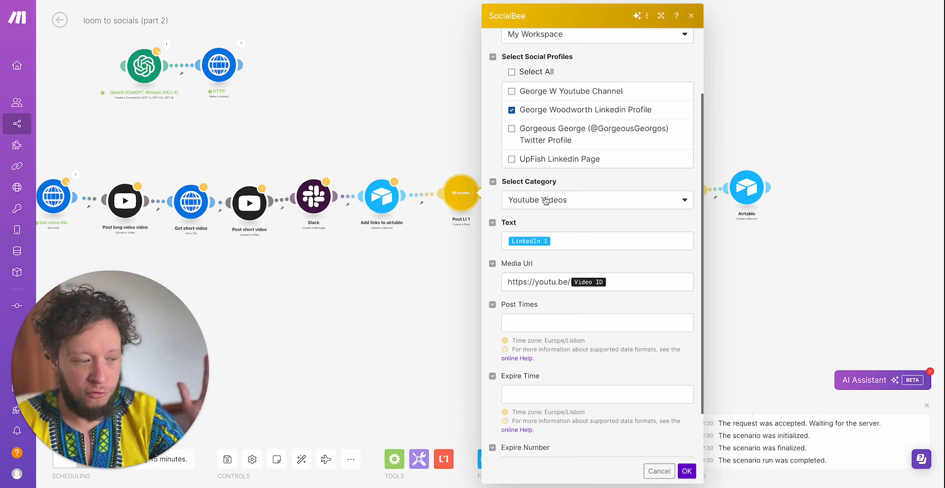
scroll(552, 309, down, 1)
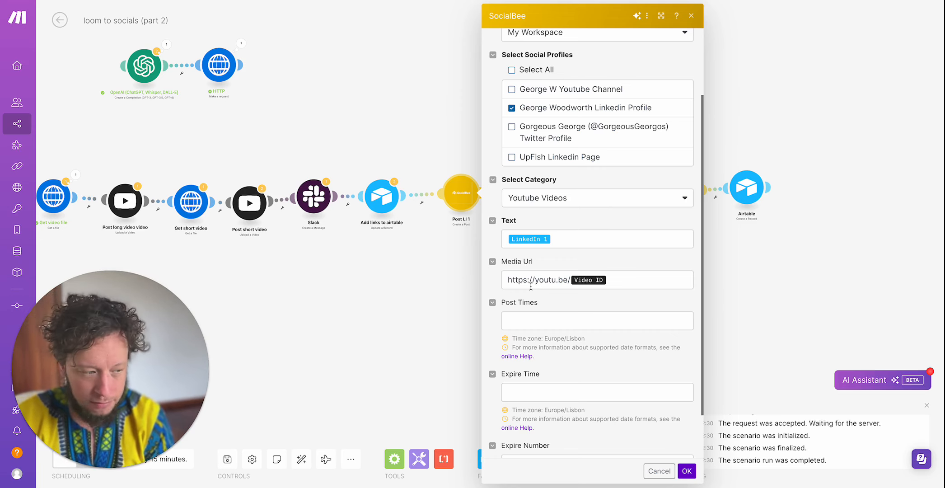
click(530, 286)
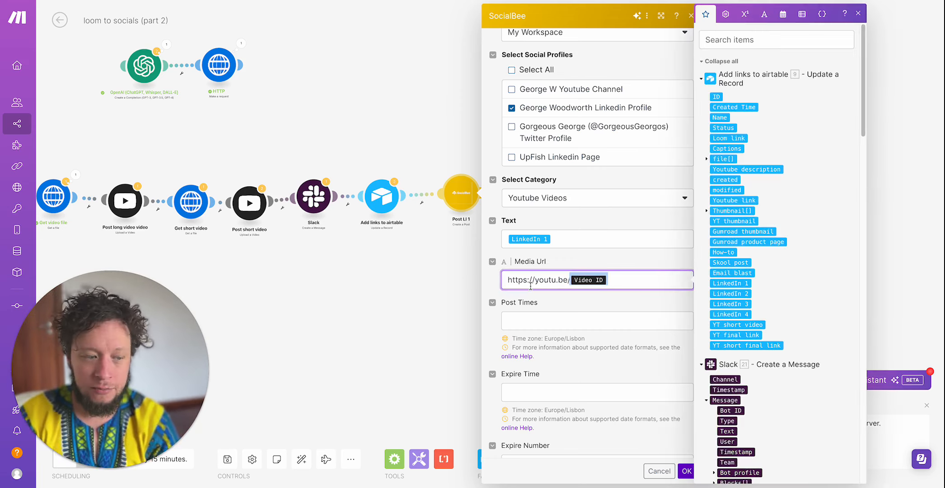
click(545, 280)
double_click(545, 279)
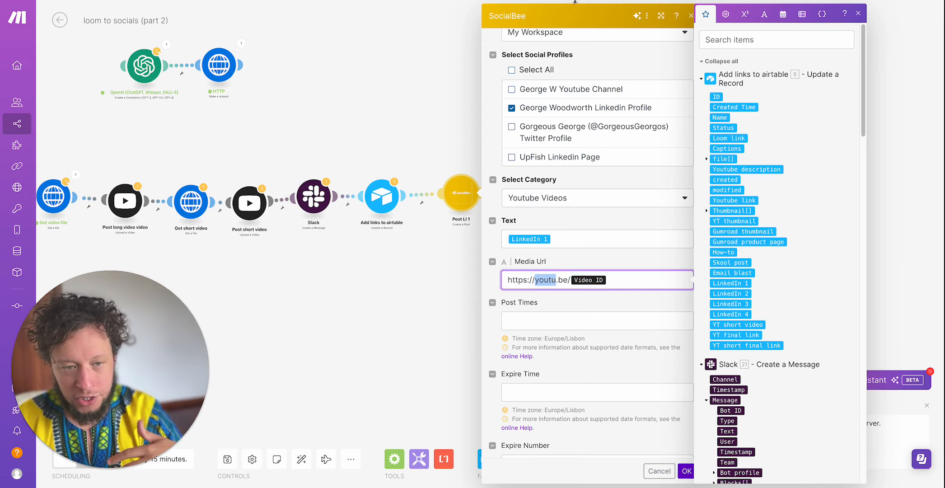
scroll(609, 357, down, 2)
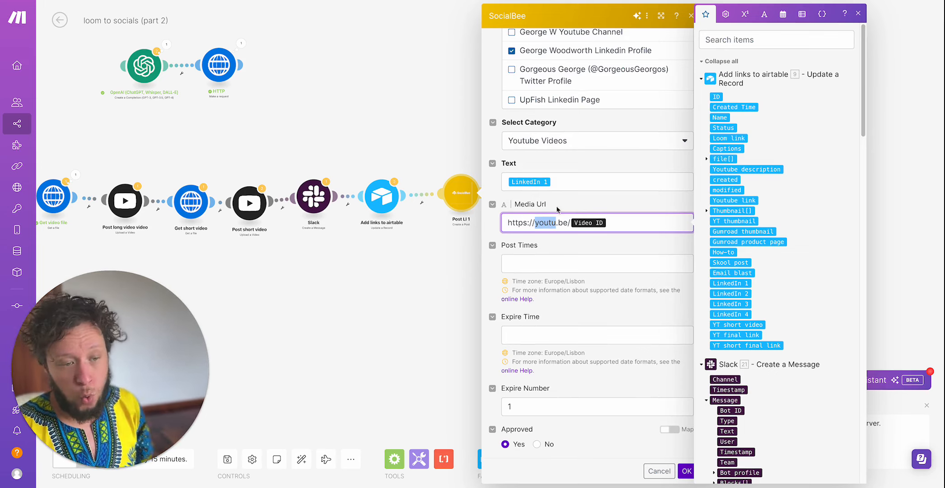
click(439, 284)
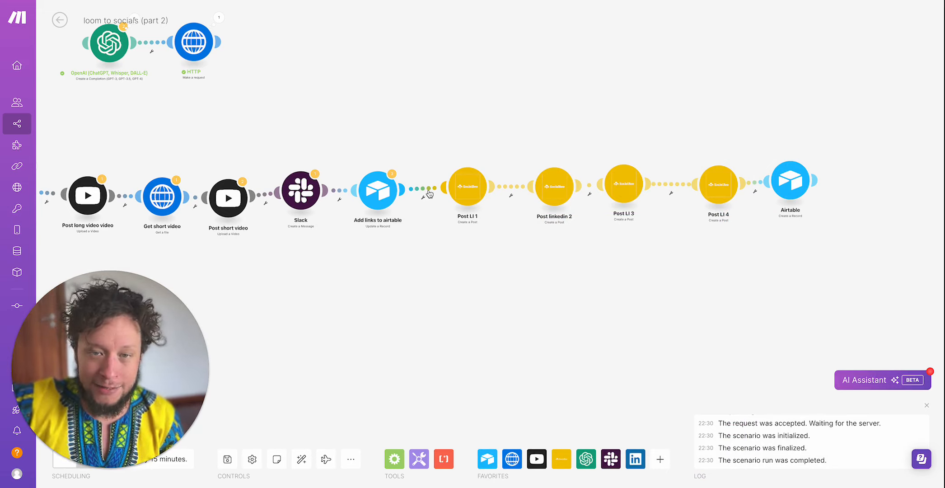
- Compare the Text mappings across the Post LI 1, Post linkedin 2 and Post LI 3 modules, closing each one
click(457, 189)
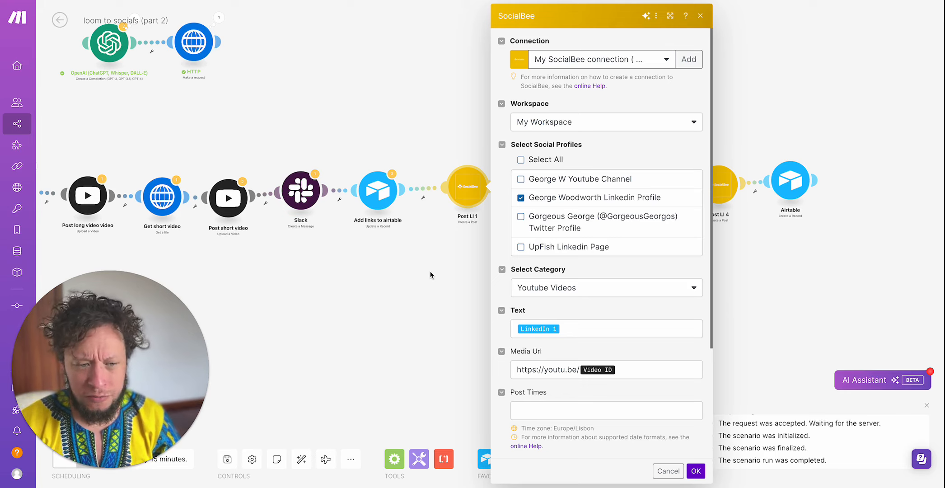
click(431, 272)
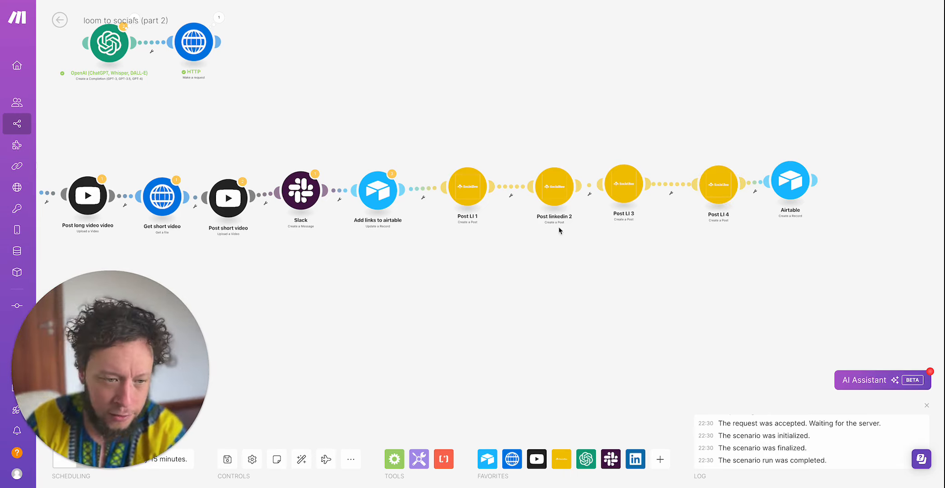
click(469, 197)
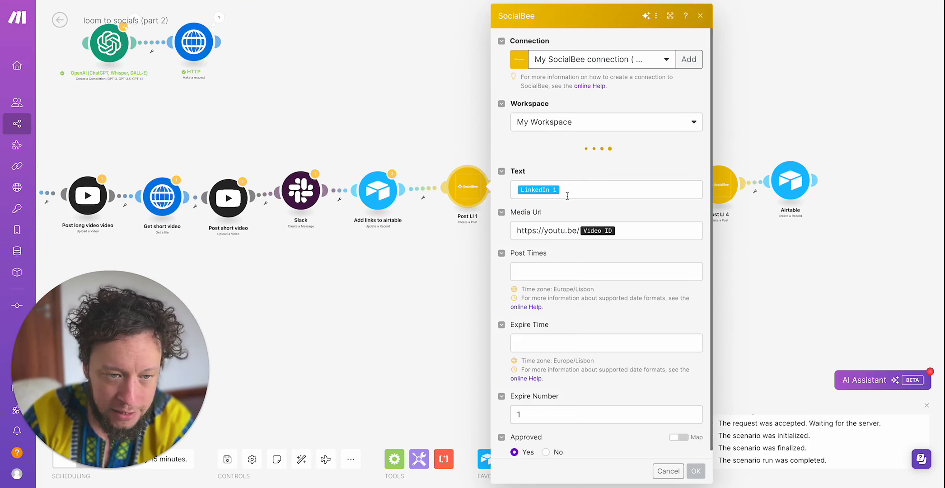
click(567, 329)
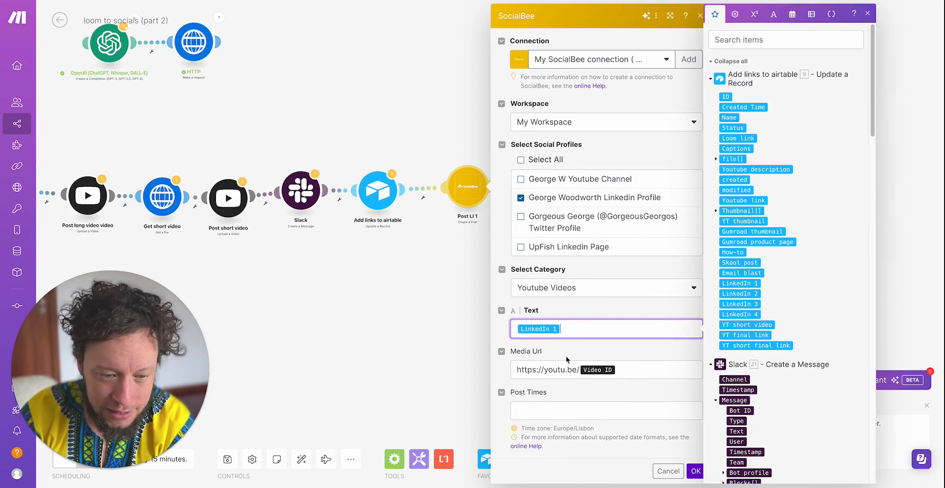
click(441, 299)
click(554, 194)
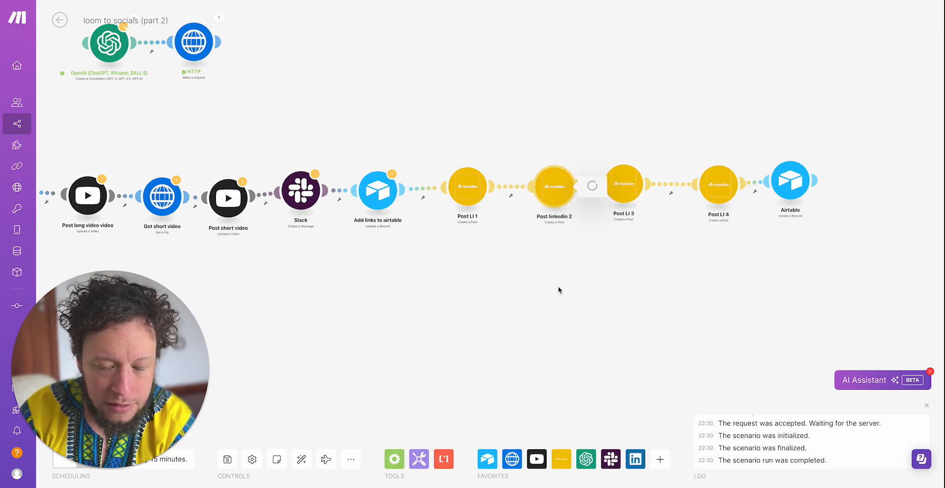
click(496, 306)
click(634, 186)
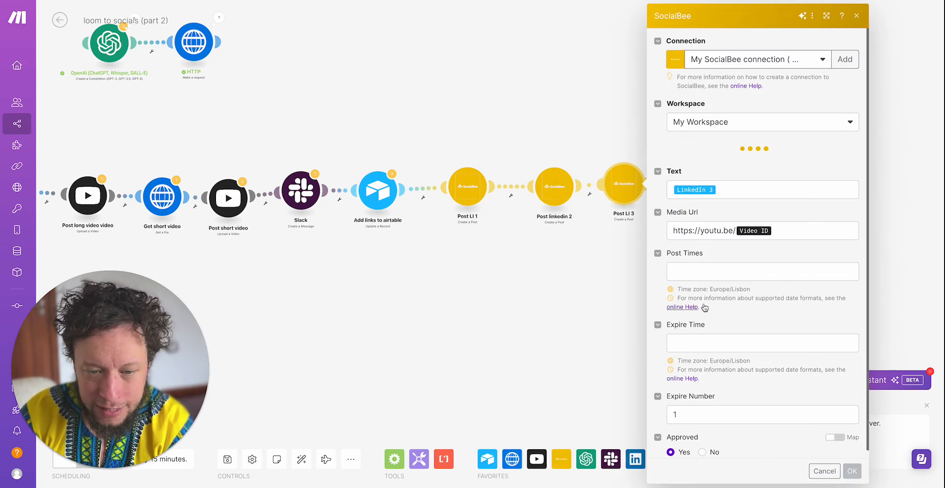
click(550, 332)
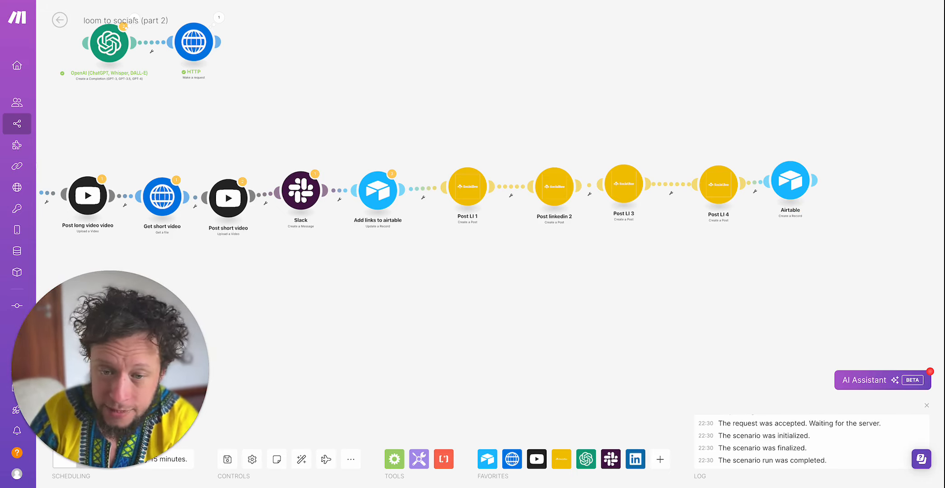
- Open the final Airtable module, review the Intray task name about Gumroad and Skool resources with its status and task, and cancel it
click(791, 181)
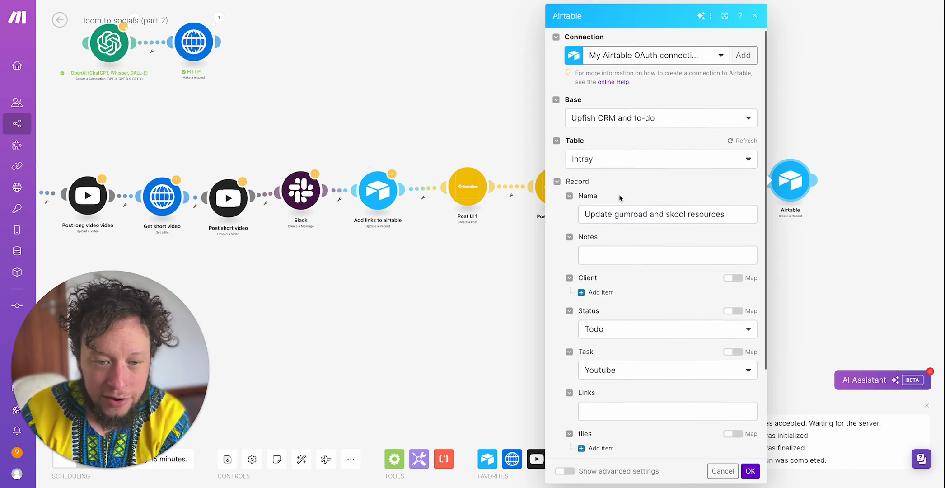
scroll(620, 196, down, 1)
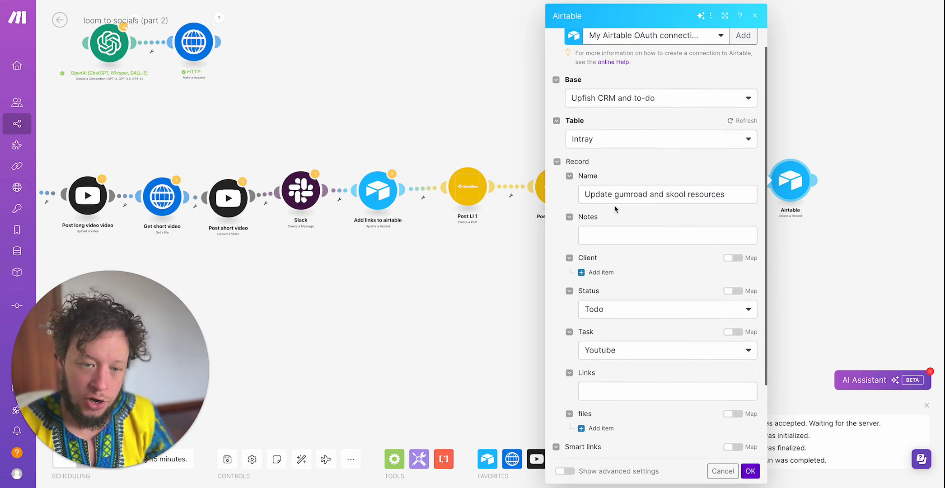
click(638, 194)
double_click(636, 195)
double_click(675, 196)
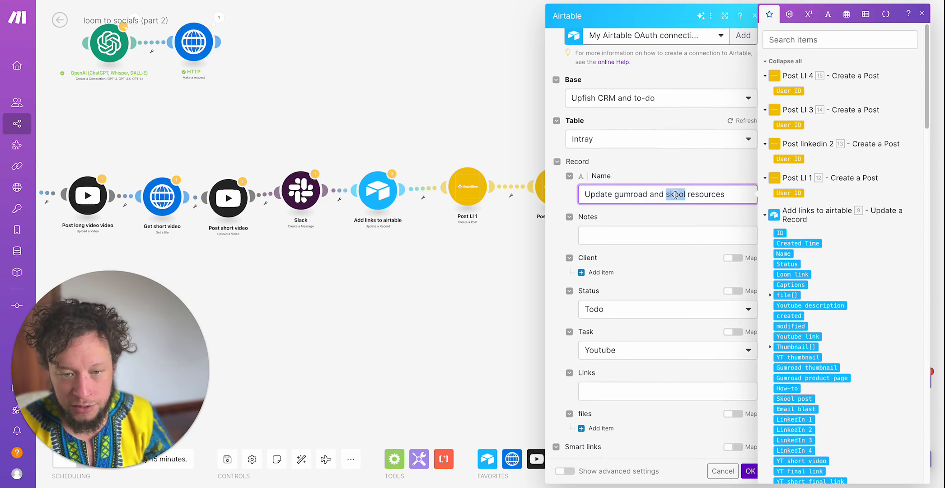
double_click(631, 194)
double_click(667, 195)
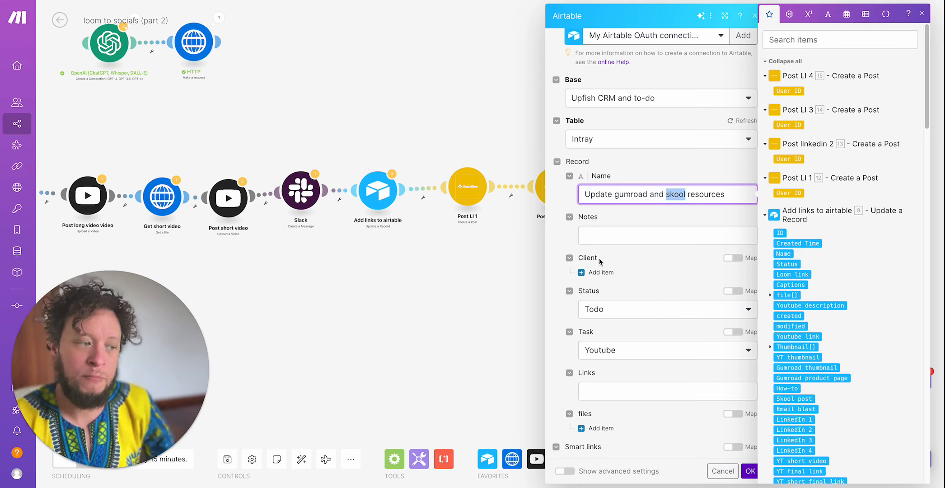
scroll(637, 277, down, 2)
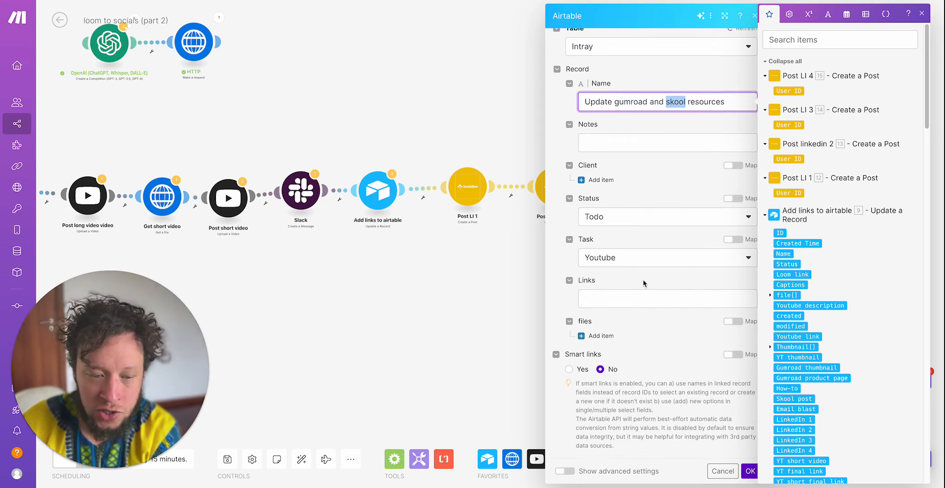
click(723, 470)
- Switch to the Loom captions file in the browser, skim the transcript, exit full screen and select the page's web address
scroll(374, 264, left, 5)
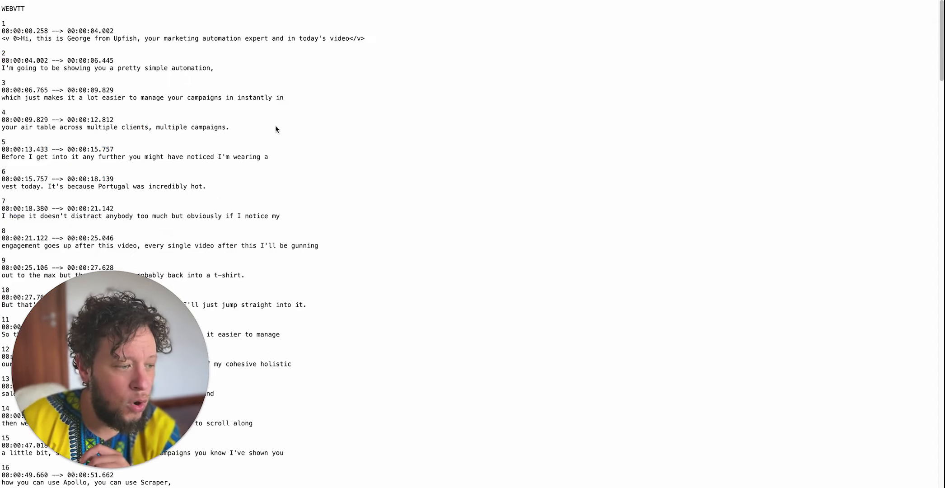
scroll(174, 88, down, 20)
scroll(175, 89, up, 20)
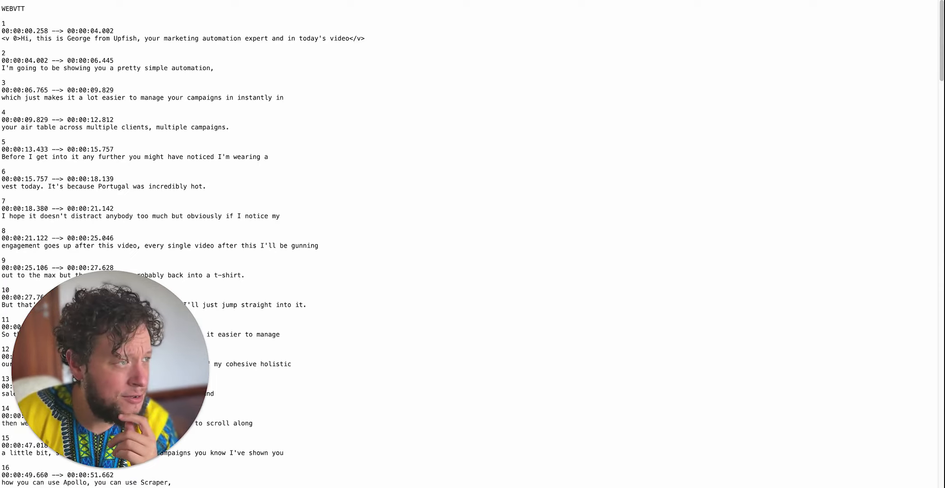
key(ctrl+super+f)
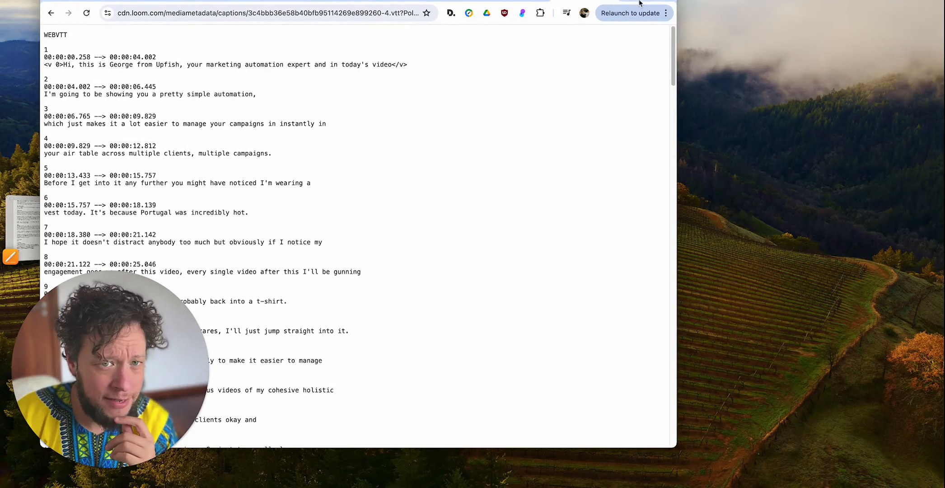
drag(646, 0, 648, 1)
triple_click(164, 17)
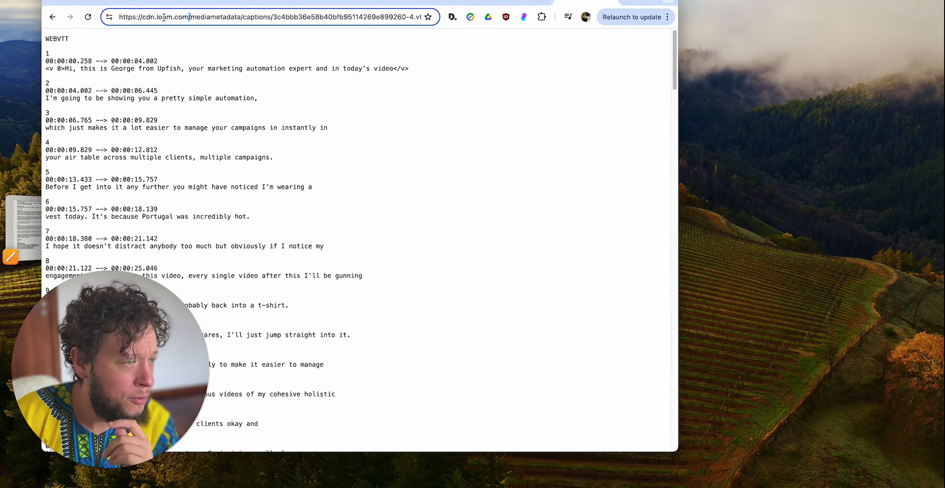
- Examine the parts of the Loom captions file's web address, from the cdn.loom.com domain and mediametadata path to the end
click(140, 19)
key(super+a)
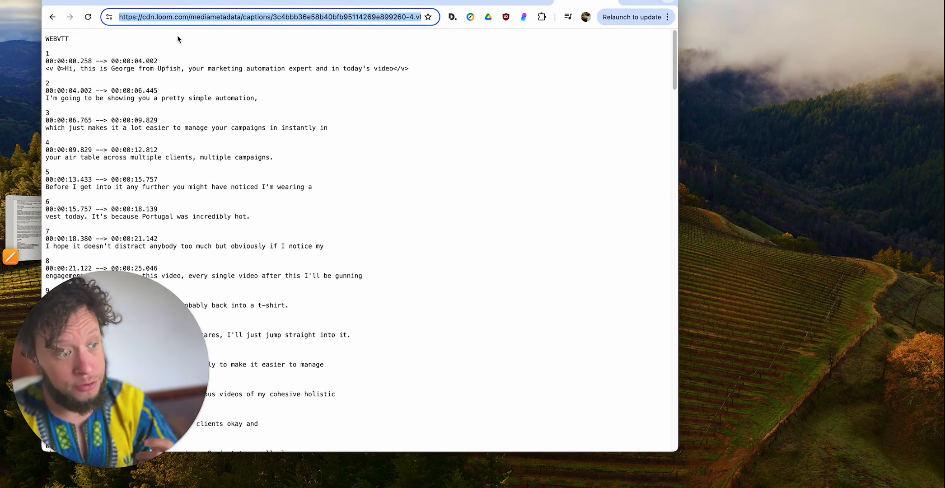
click(149, 17)
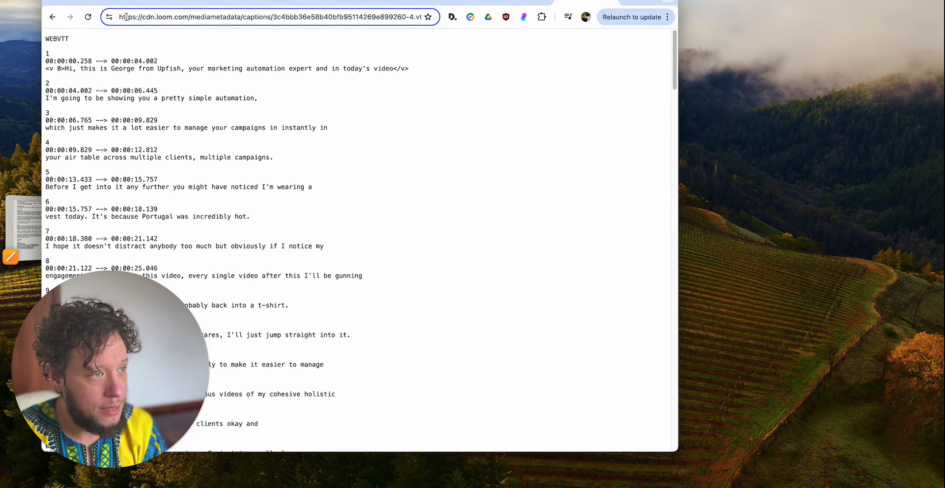
drag(122, 17, 29, 24)
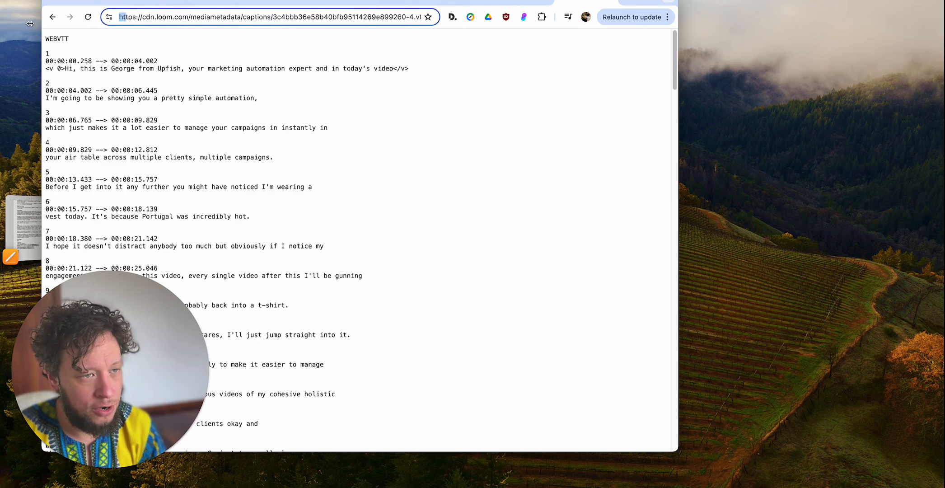
click(143, 17)
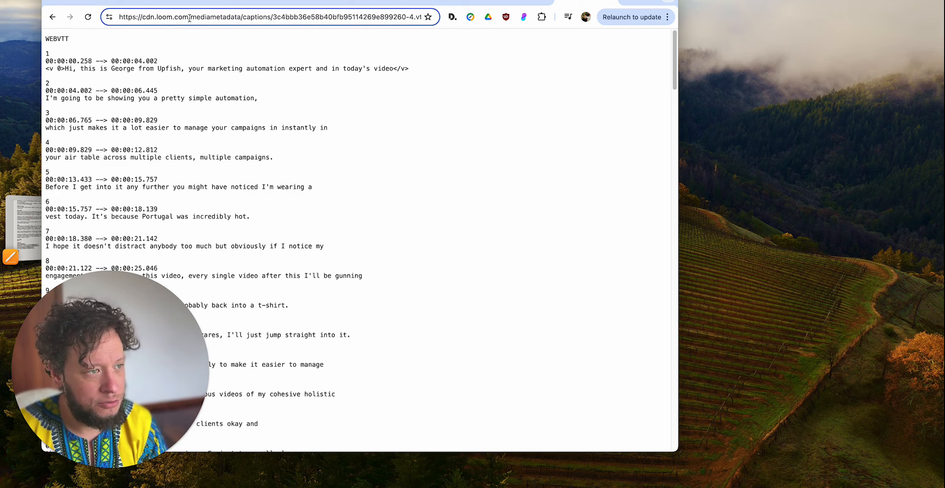
drag(188, 17, 427, 20)
click(254, 18)
key(super+Right)
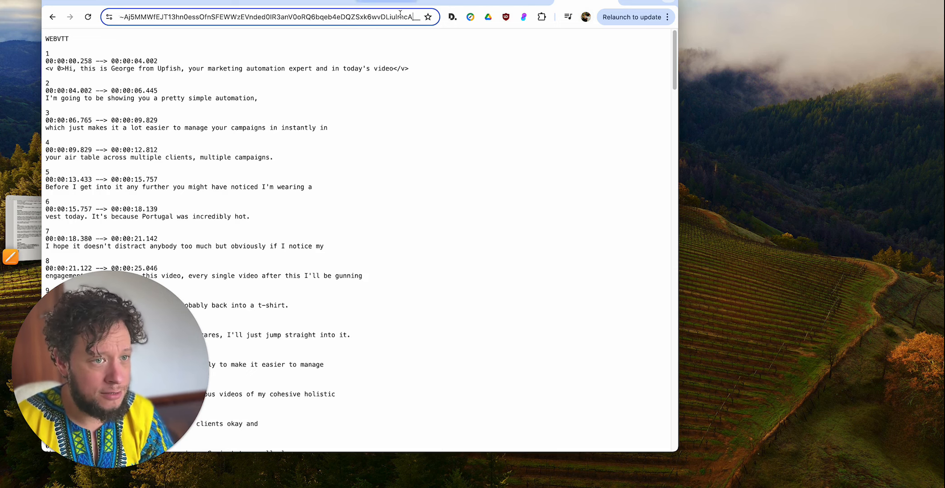
drag(401, 17, 205, 8)
click(365, 17)
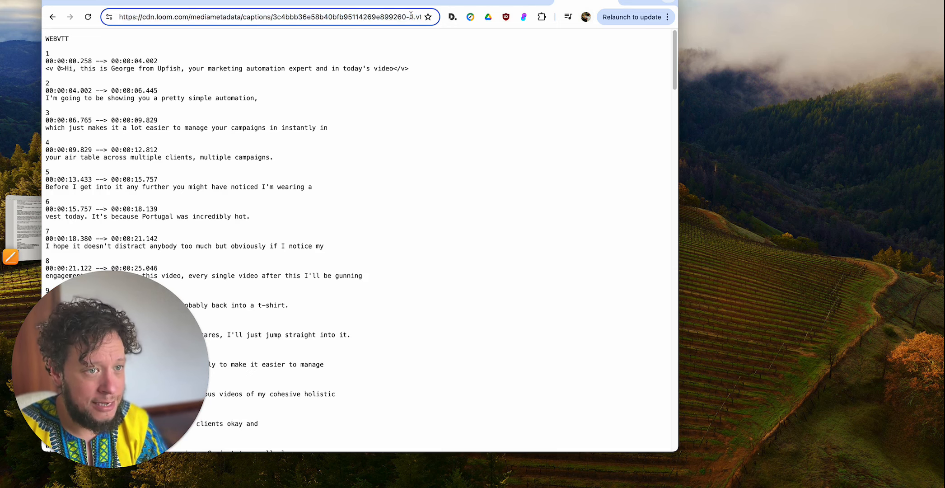
- Try to load the captions file with the "-4" suffix before .vtt removed from its web address
key(Right)
key(Right)
key(Right)
key(Right)
key(Right)
key(Right)
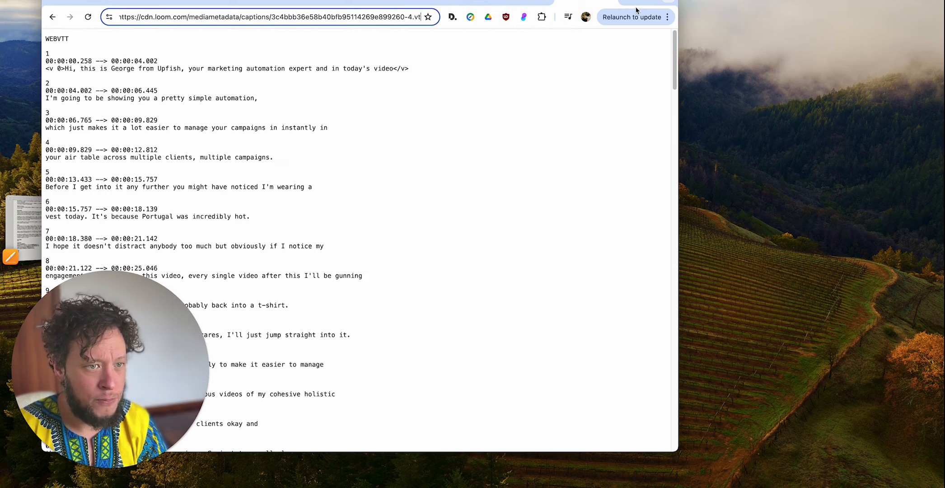
key(Left)
key(Left)
key(Left)
key(Left)
key(Left)
key(Left)
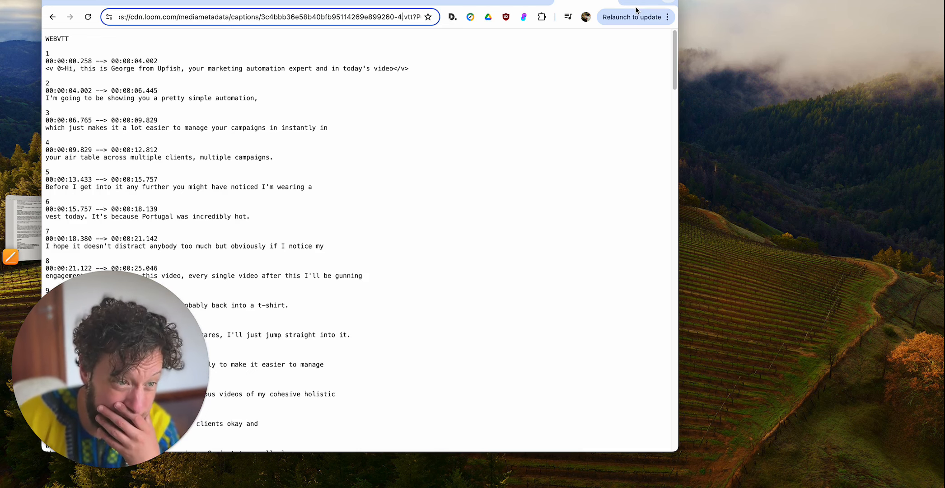
key(BackSpace)
key(BackSpace)
key(Return)
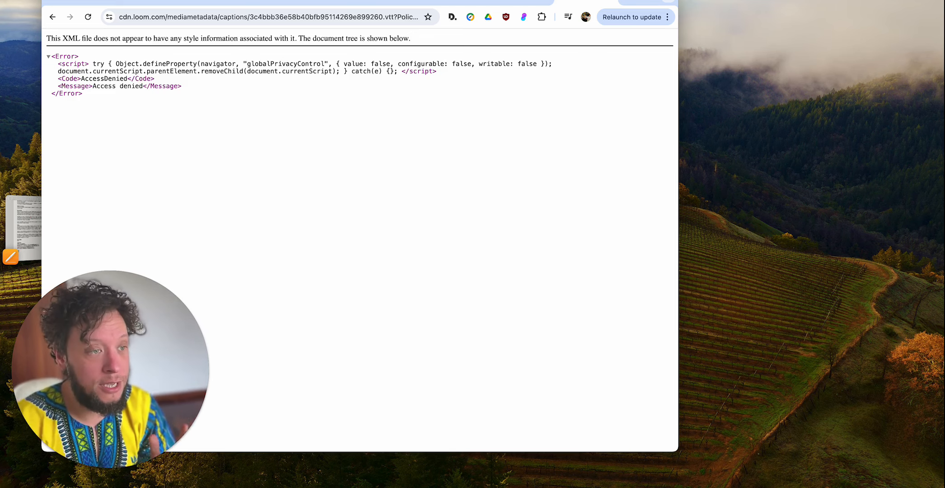
- Inspect the cdn.loom.com base of the shortened captions address
click(243, 17)
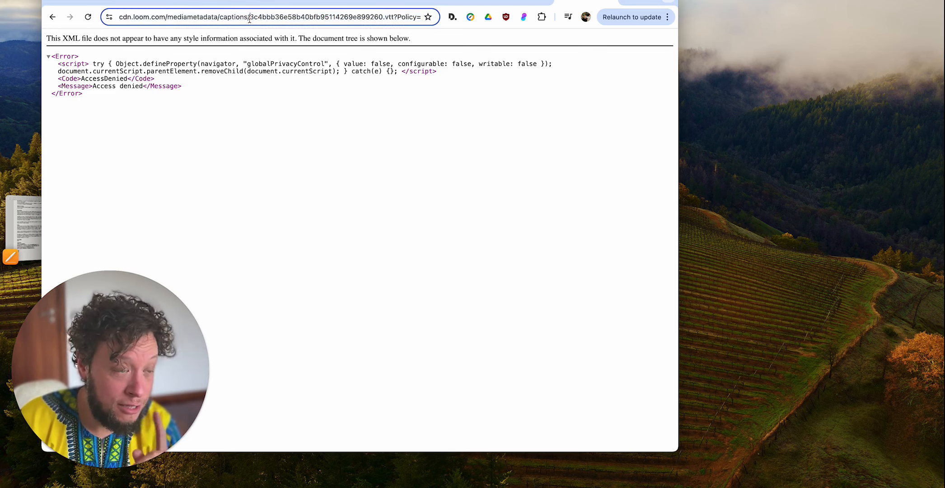
click(179, 17)
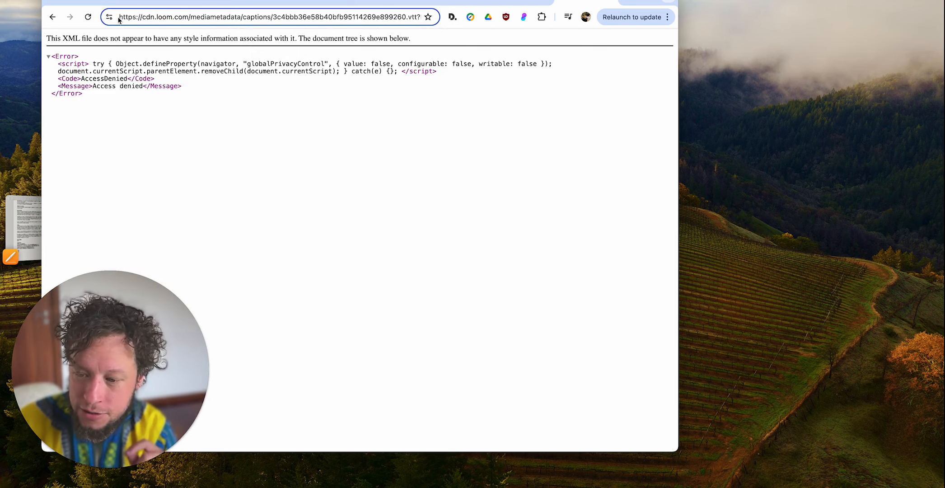
drag(120, 16, 186, 19)
click(188, 18)
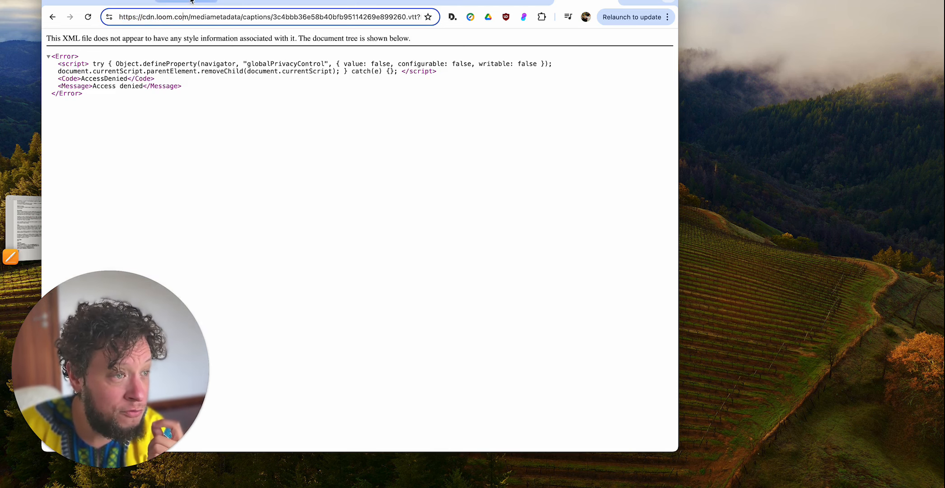
- Switch to Airtable's Video content table, widen the Loom link column, and review the Marketing Automation Strategies record's Loom link and captions
click(194, 7)
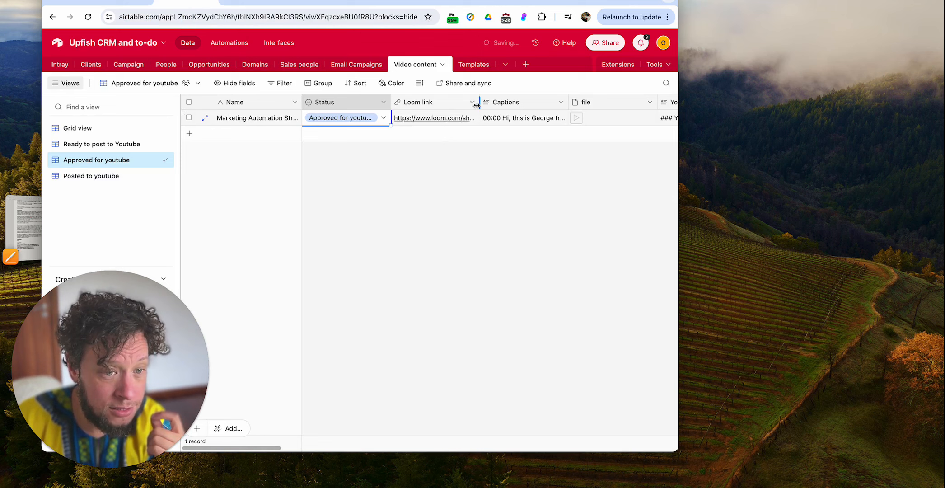
drag(479, 103, 630, 102)
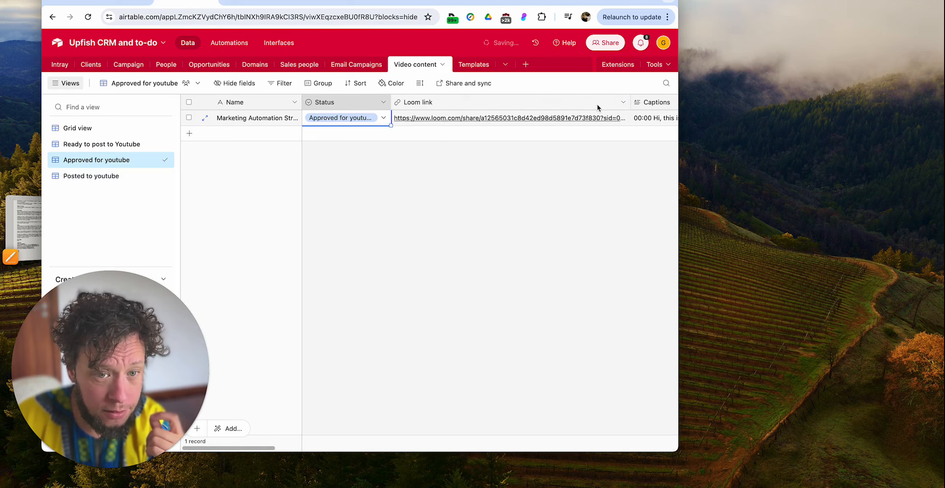
click(205, 119)
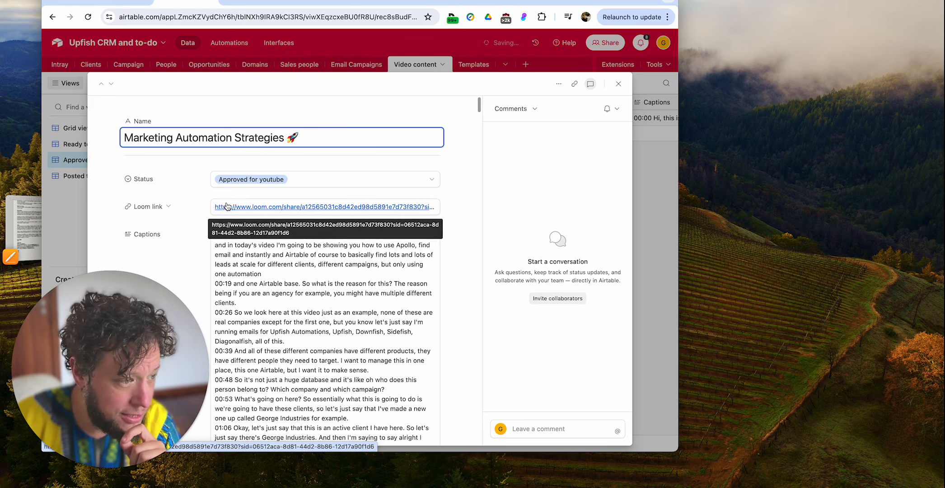
scroll(226, 204, down, 20)
scroll(226, 202, down, 15)
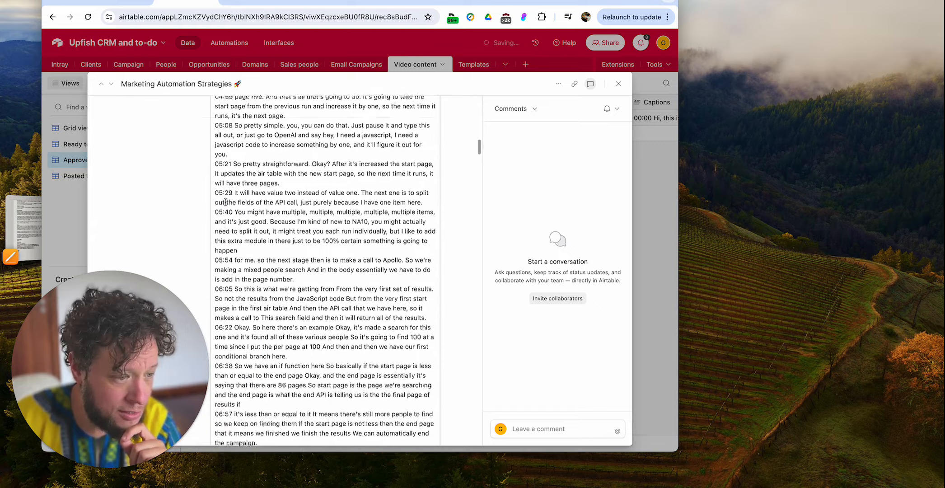
scroll(225, 202, up, 20)
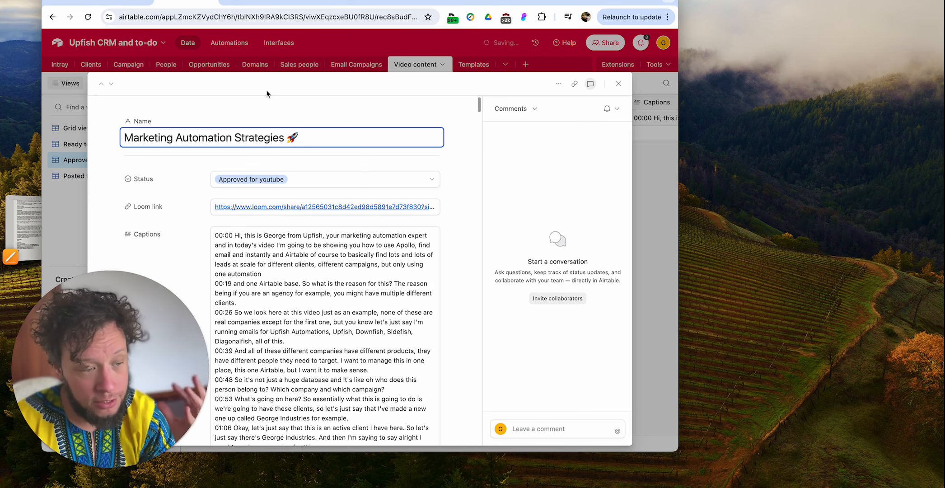
- Return to the captions file's page and examine its address, checking the Policy parameter, the file ID and the mediametadata/captions path
click(323, 8)
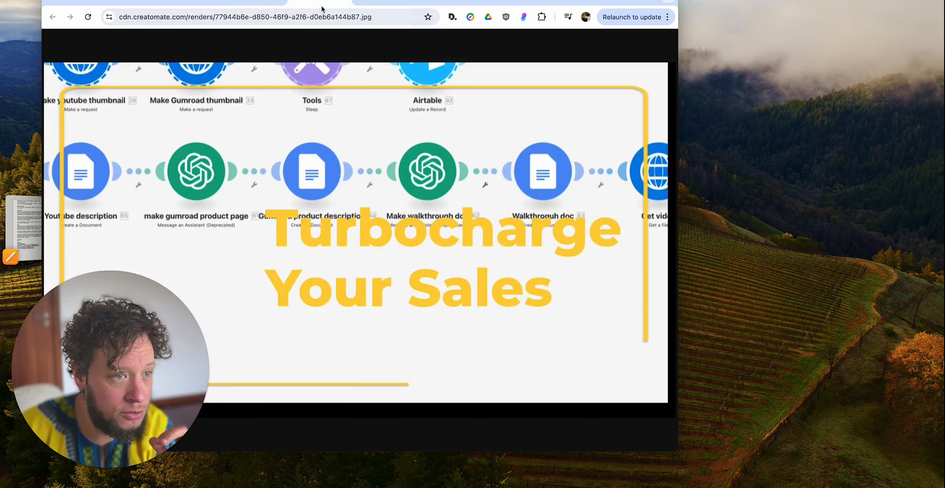
click(579, 2)
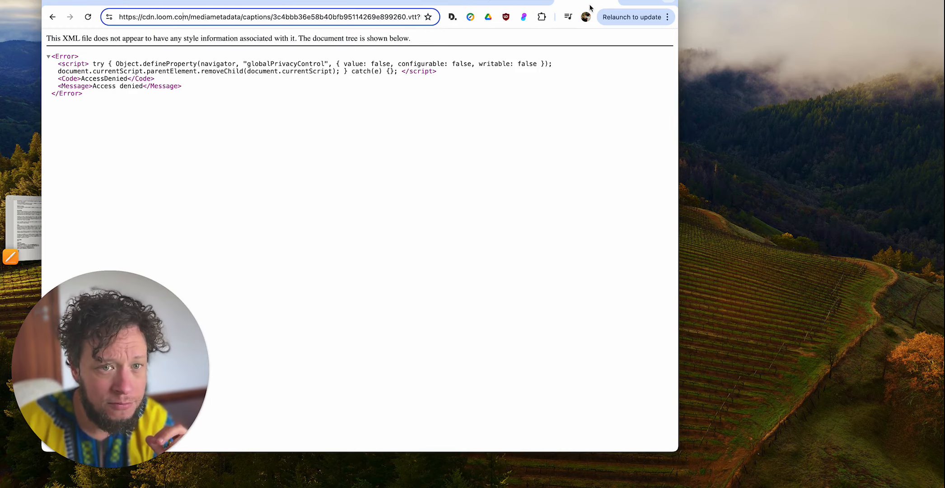
drag(348, 17, 488, 17)
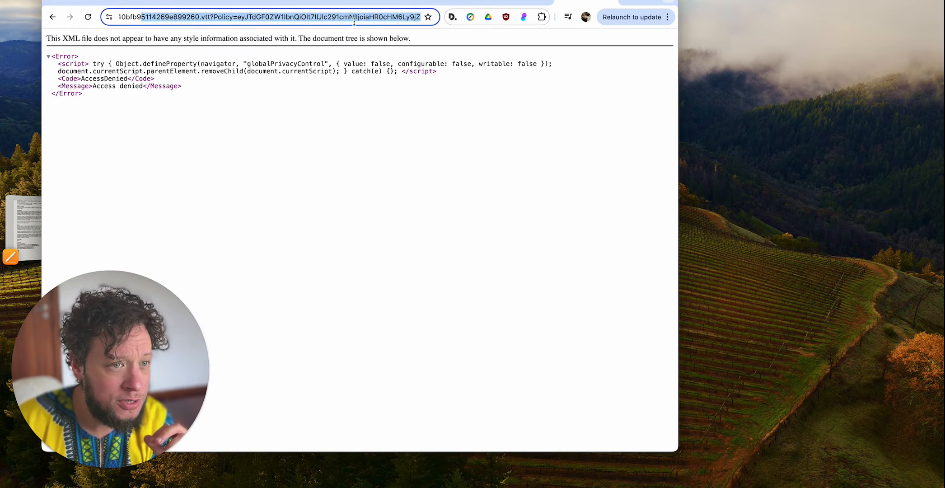
double_click(222, 19)
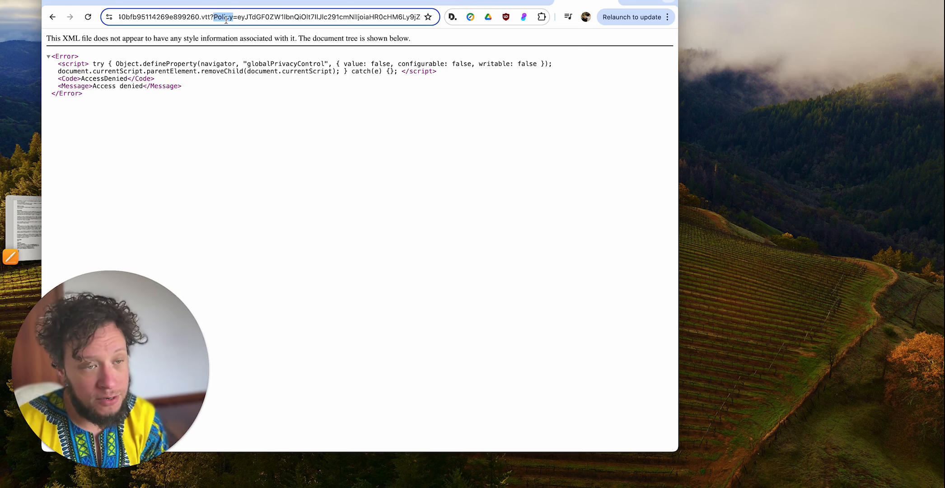
drag(158, 17, 76, 18)
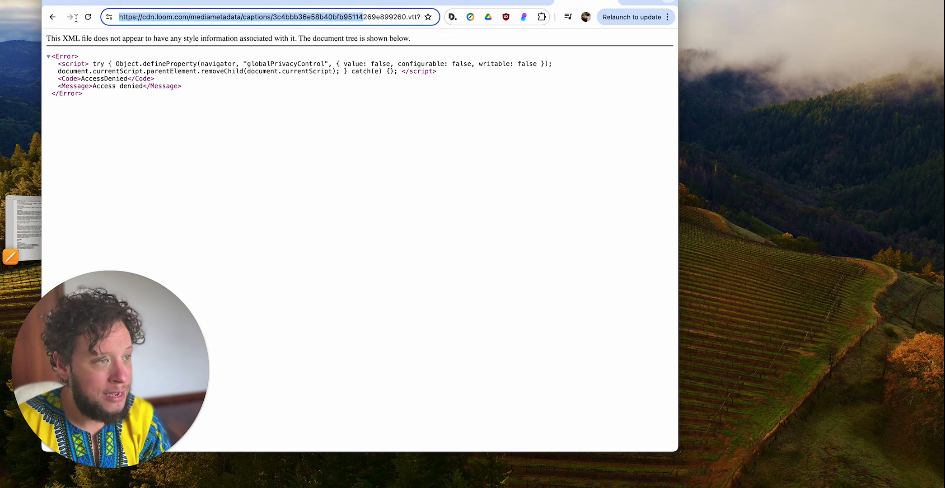
double_click(290, 15)
click(256, 16)
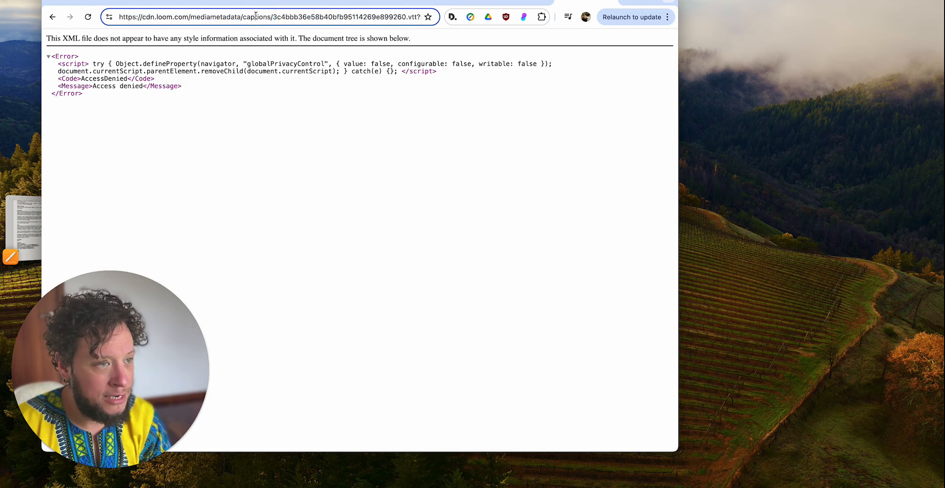
double_click(208, 18)
click(259, 17)
drag(270, 18, 88, 17)
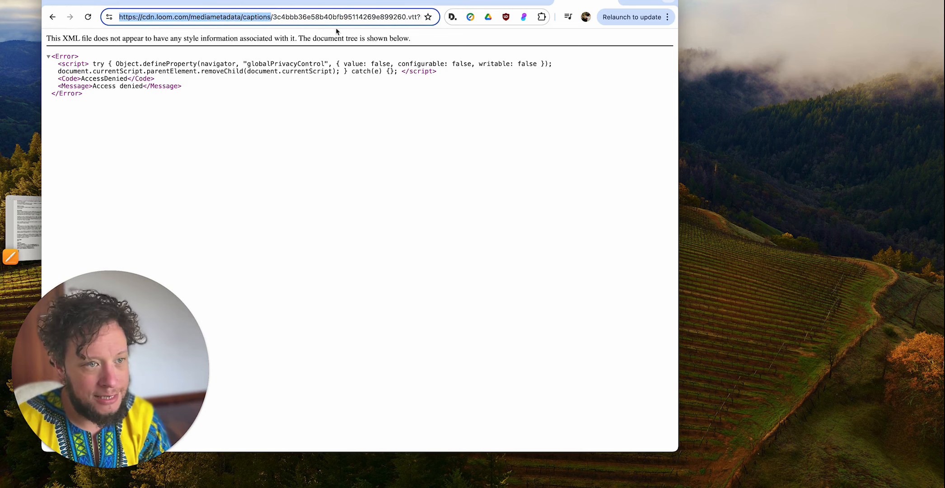
- Try to load the captions file with "-1" added before .vtt in its web address
click(406, 17)
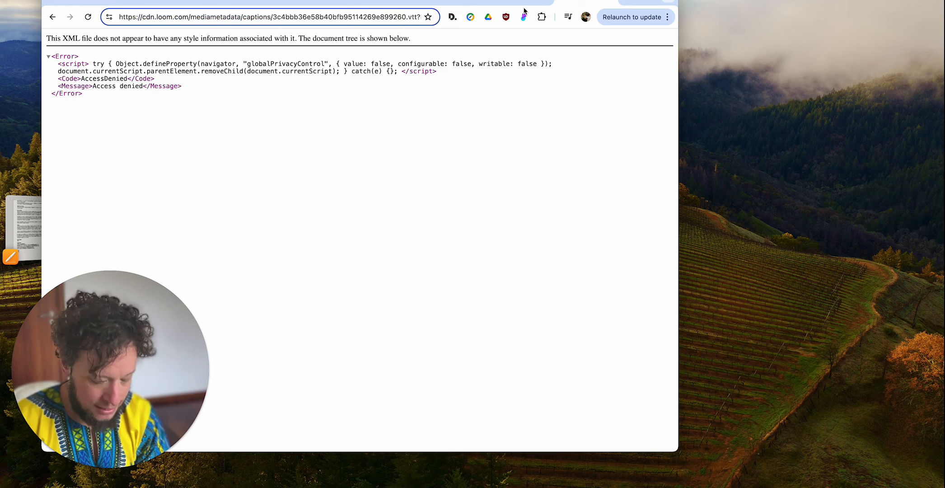
text(-1)
key(Return)
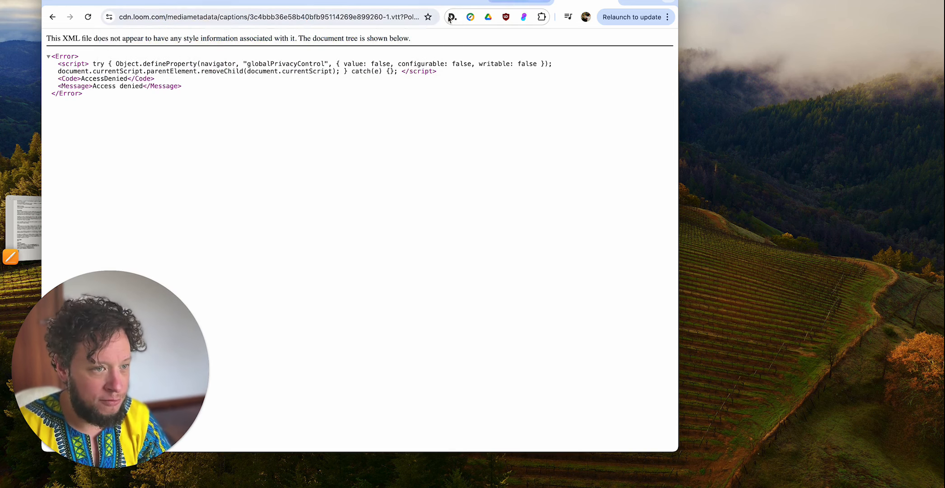
- Set the captions address suffix before .vtt to "-4" and load the file
key(super+l)
key(Right)
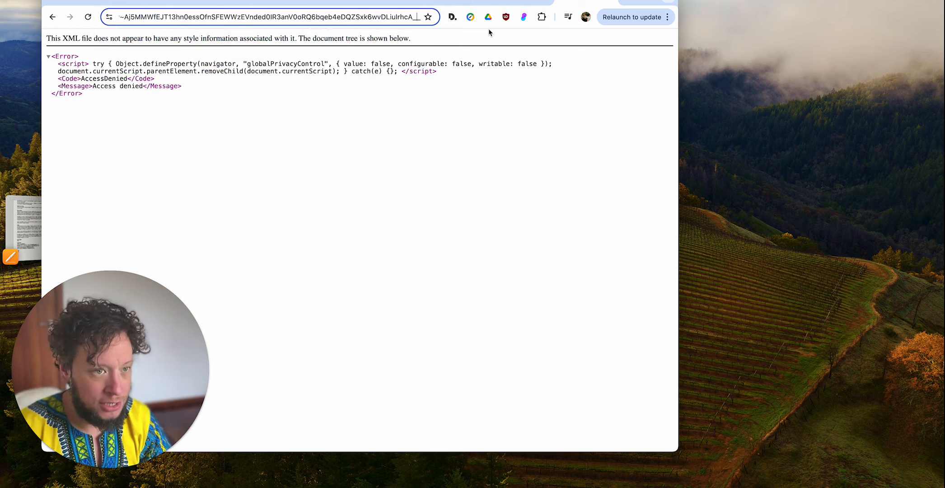
drag(420, 19, 299, 3)
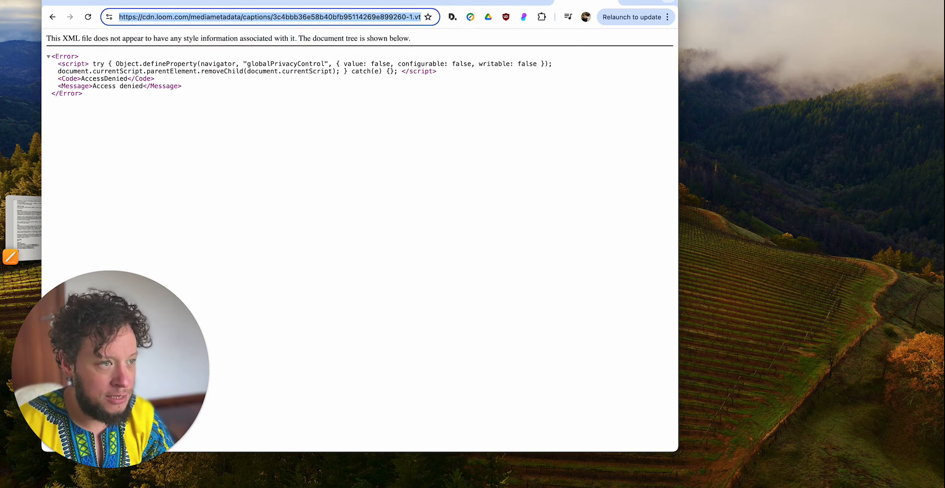
click(414, 19)
key(BackSpace)
text(4)
key(Return)
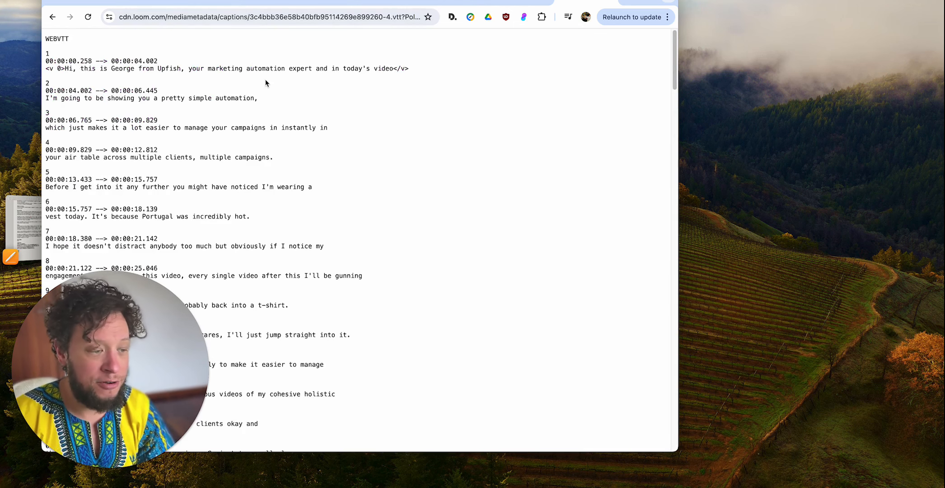
- Switch to the Make scenario "loom to socials (part 2)" and view its whole chain of modules
key(super+l)
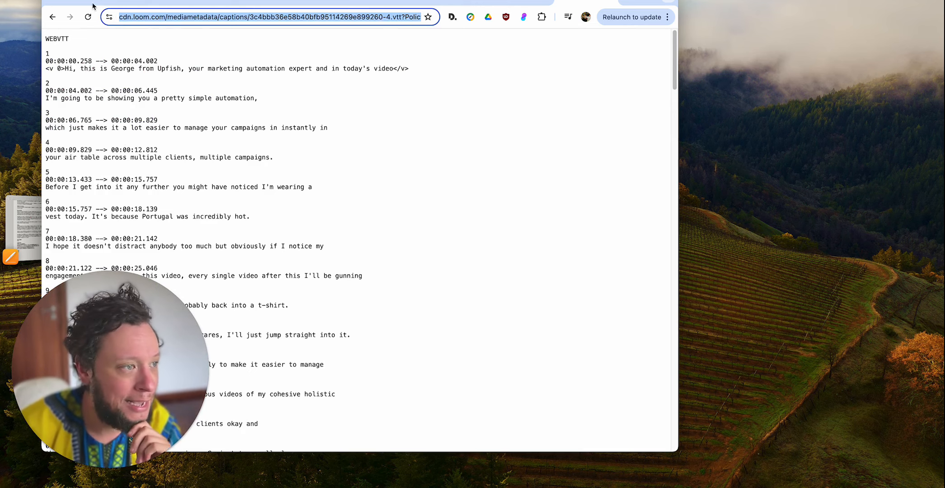
click(462, 5)
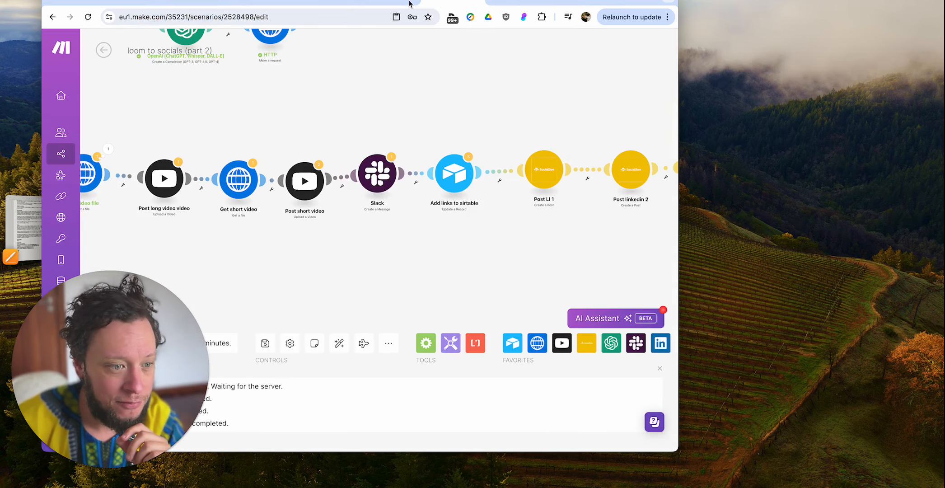
scroll(380, 72, down, 5)
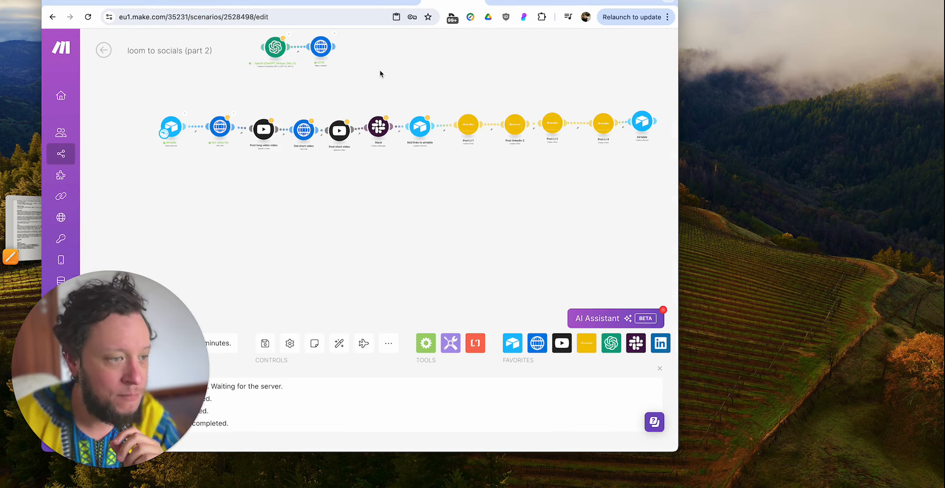